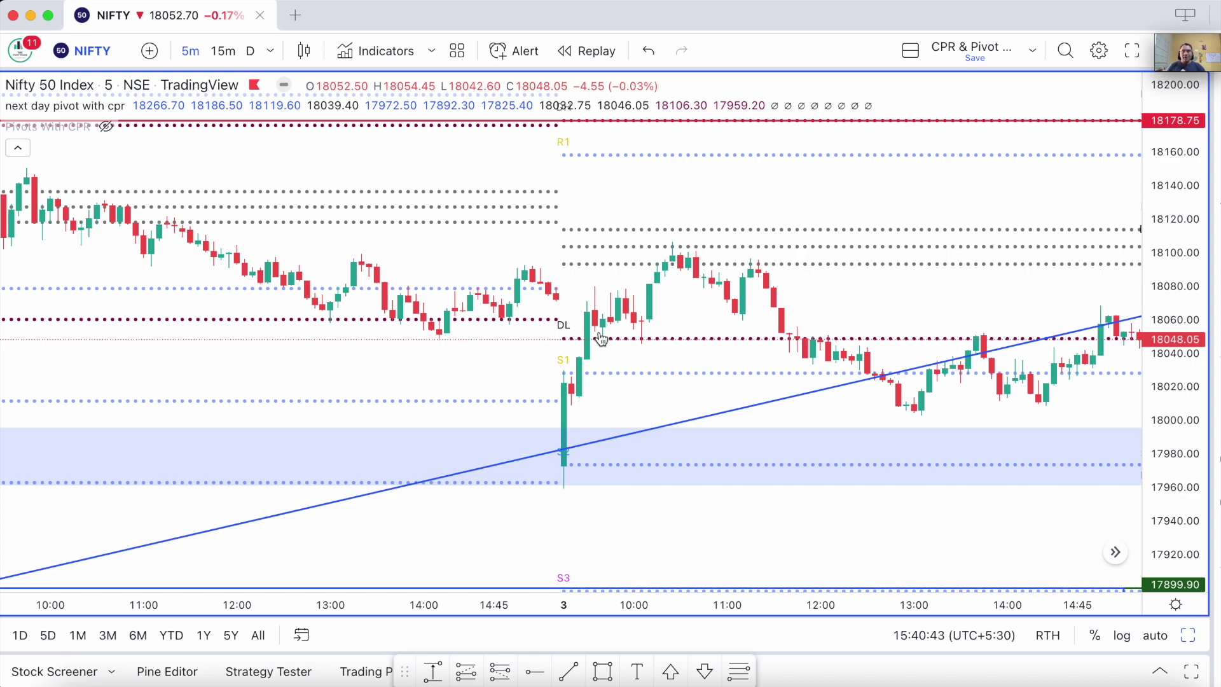
# Step: Hide the next-day pivot indicator, switch to daily candles and compress the price scale
pyautogui.click(142, 105)
pyautogui.click(250, 51)
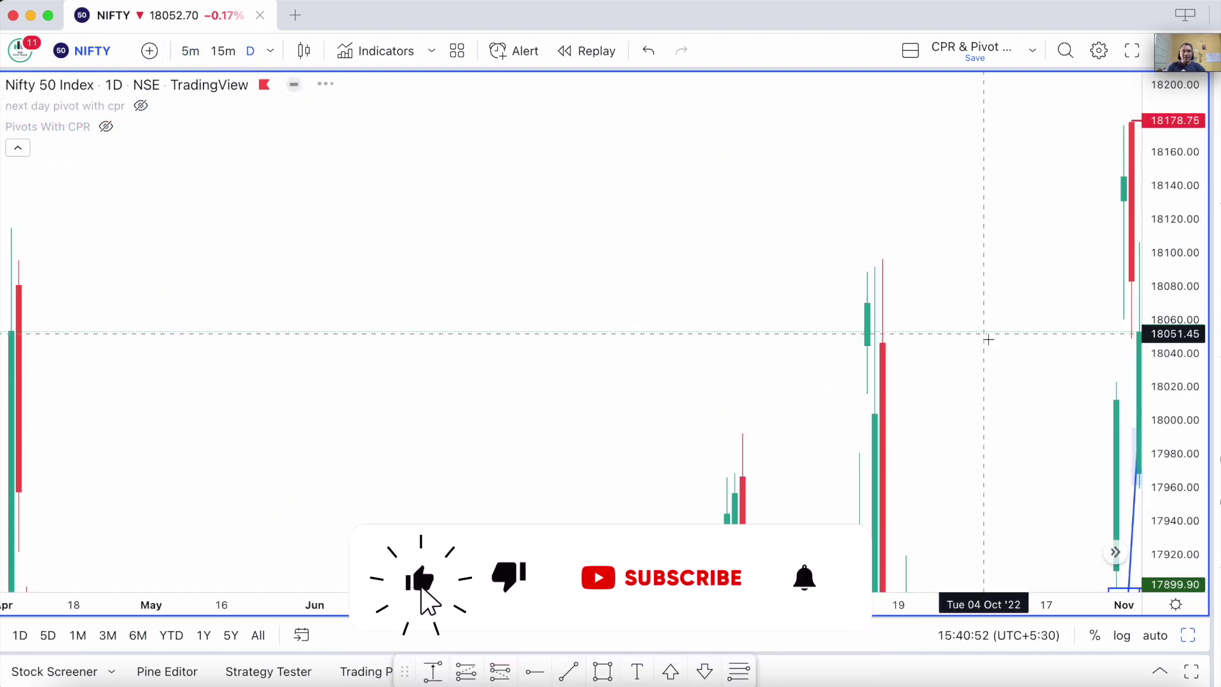
pyautogui.moveTo(1161, 307); pyautogui.dragTo(1183, 421)
pyautogui.hscroll(5, 971, 278)
pyautogui.scroll(-10, 1184, 421)
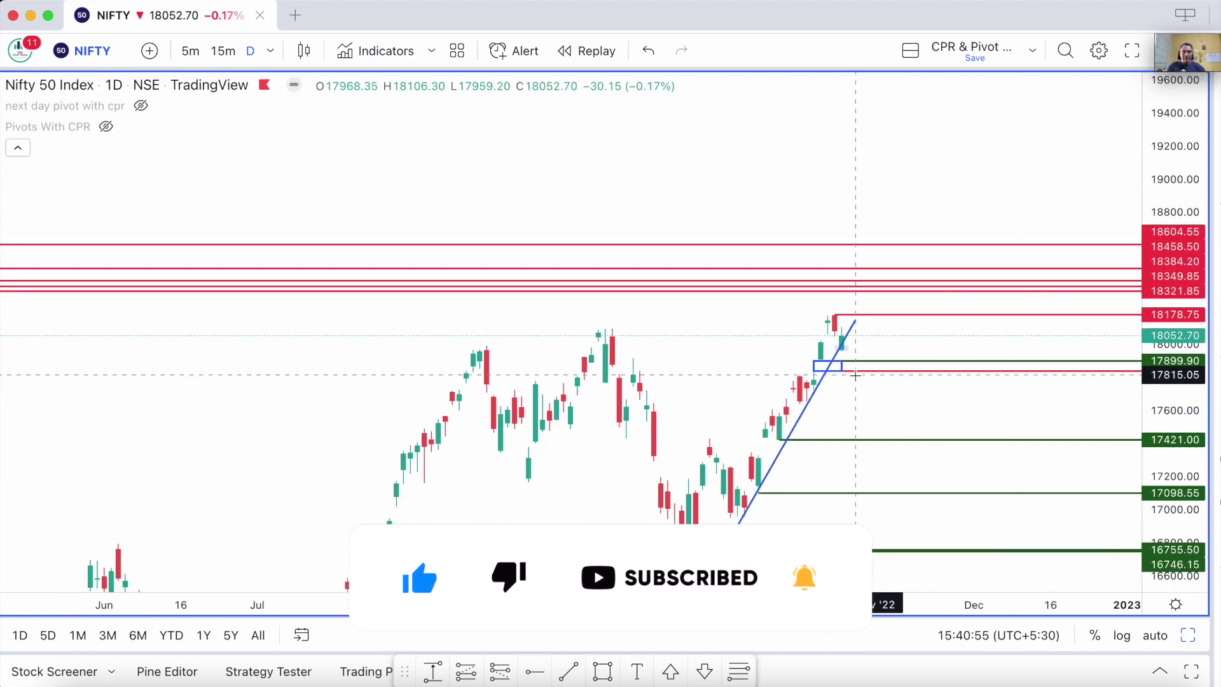
pyautogui.scroll(5, 854, 375)
# Step: Select the rising blue trendline and pan the chart to show July to November
pyautogui.click(572, 521)
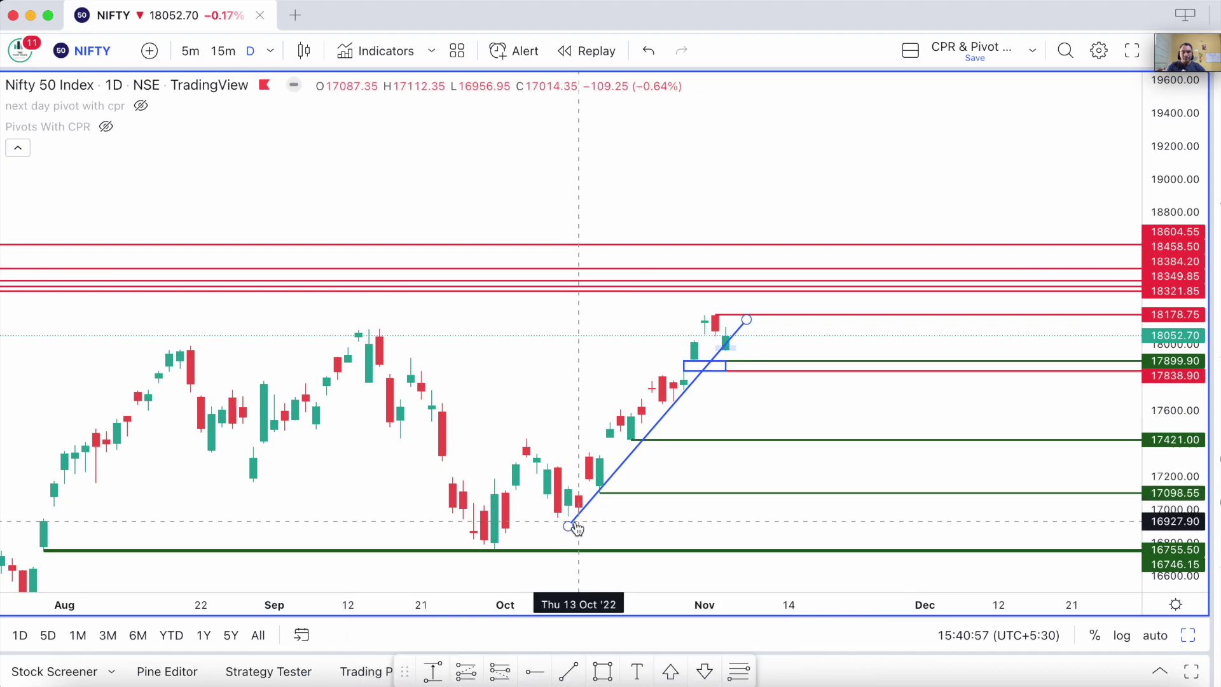
pyautogui.scroll(5, 739, 337)
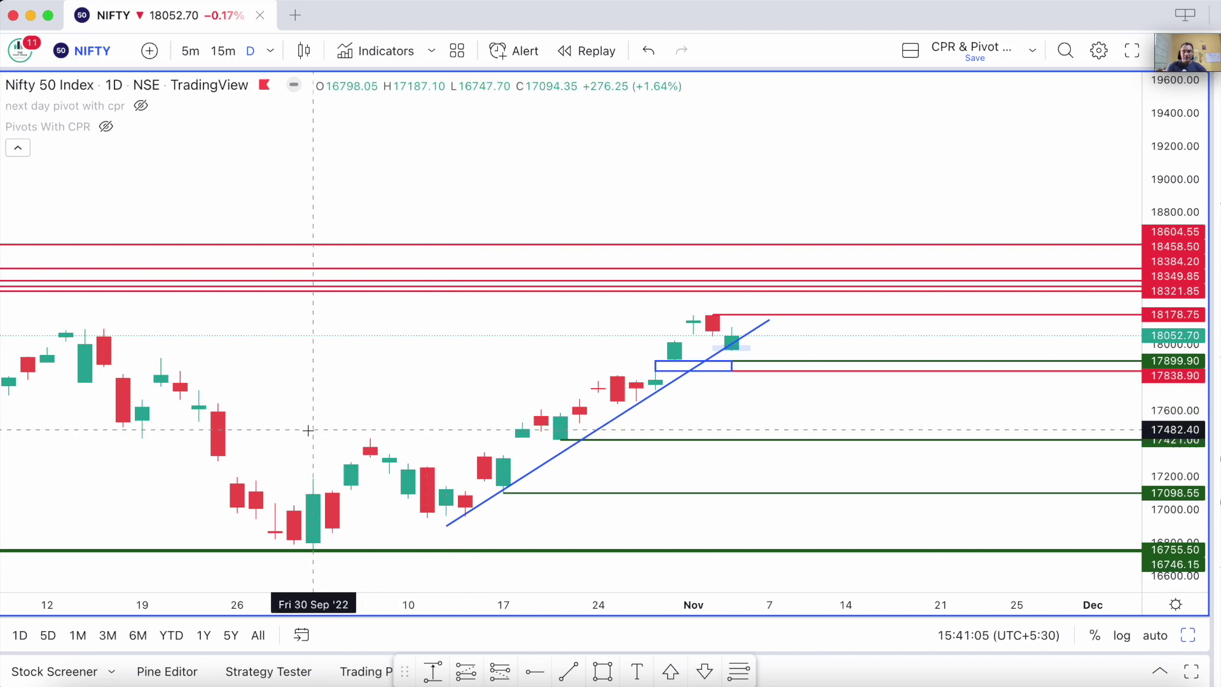
pyautogui.scroll(-5, 308, 430)
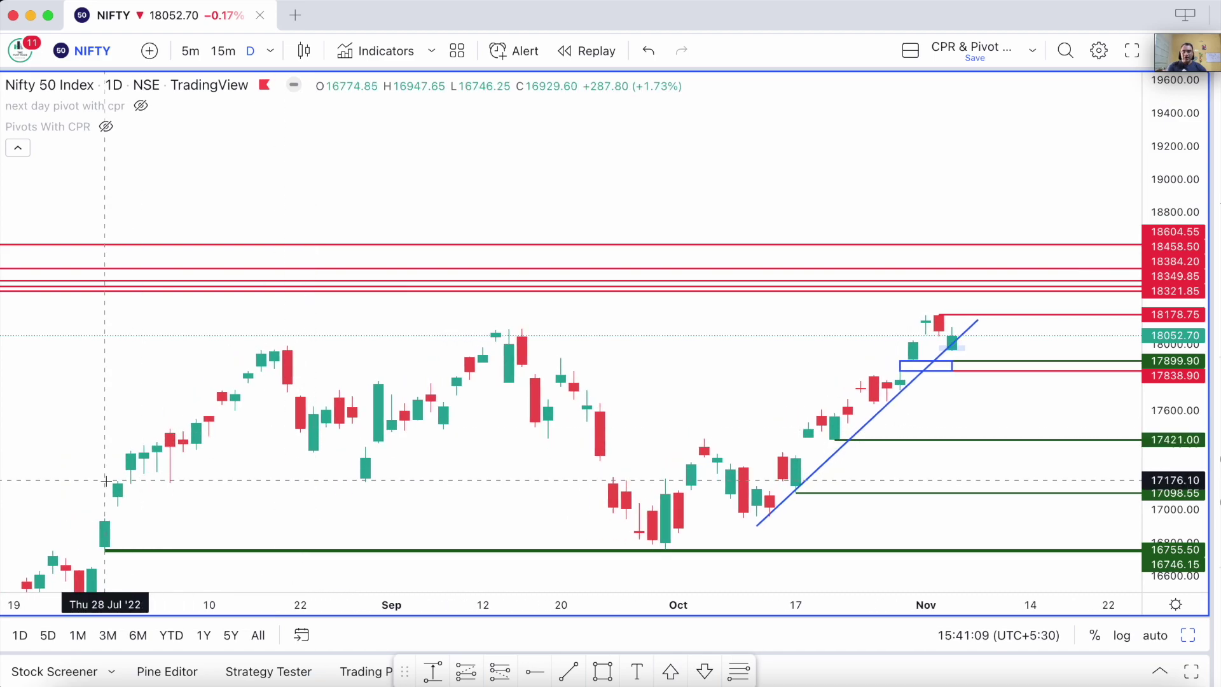
pyautogui.moveTo(105, 544); pyautogui.dragTo(165, 413)
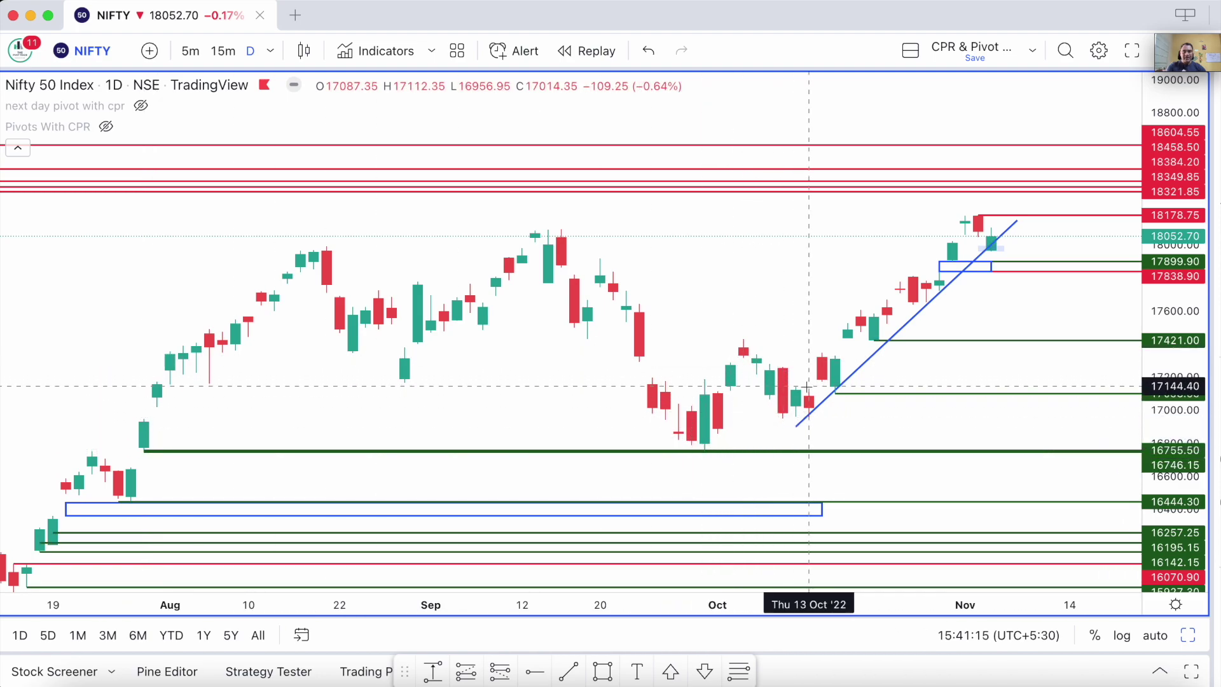
pyautogui.hotkey('ctrl', 'a')
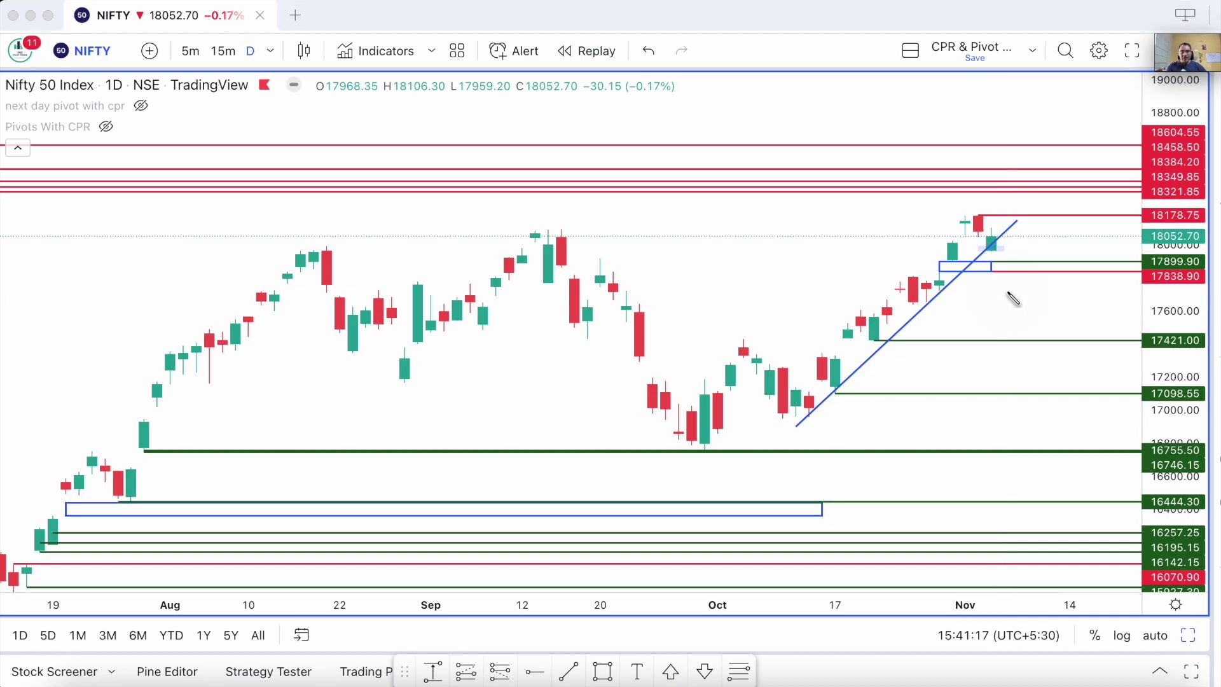
pyautogui.moveTo(143, 439)
pyautogui.mouseDown()
pyautogui.moveTo(264, 303)
pyautogui.moveTo(258, 324)
pyautogui.mouseUp()
pyautogui.moveTo(282, 252)
pyautogui.mouseDown()
pyautogui.moveTo(348, 250)
pyautogui.moveTo(339, 277)
pyautogui.moveTo(420, 361)
pyautogui.moveTo(426, 309)
pyautogui.moveTo(584, 224)
pyautogui.moveTo(702, 438)
pyautogui.moveTo(736, 364)
pyautogui.moveTo(783, 381)
pyautogui.moveTo(746, 365)
pyautogui.moveTo(748, 351)
pyautogui.moveTo(802, 414)
pyautogui.moveTo(990, 229)
pyautogui.mouseUp()
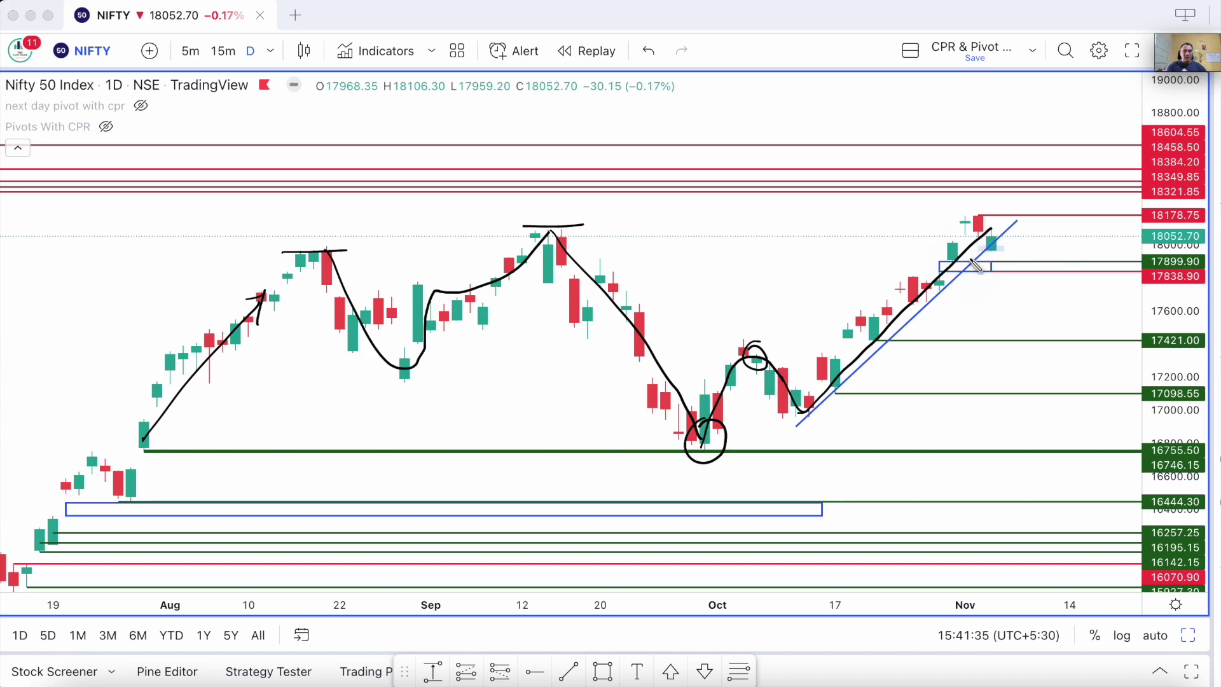
pyautogui.press('Delete')
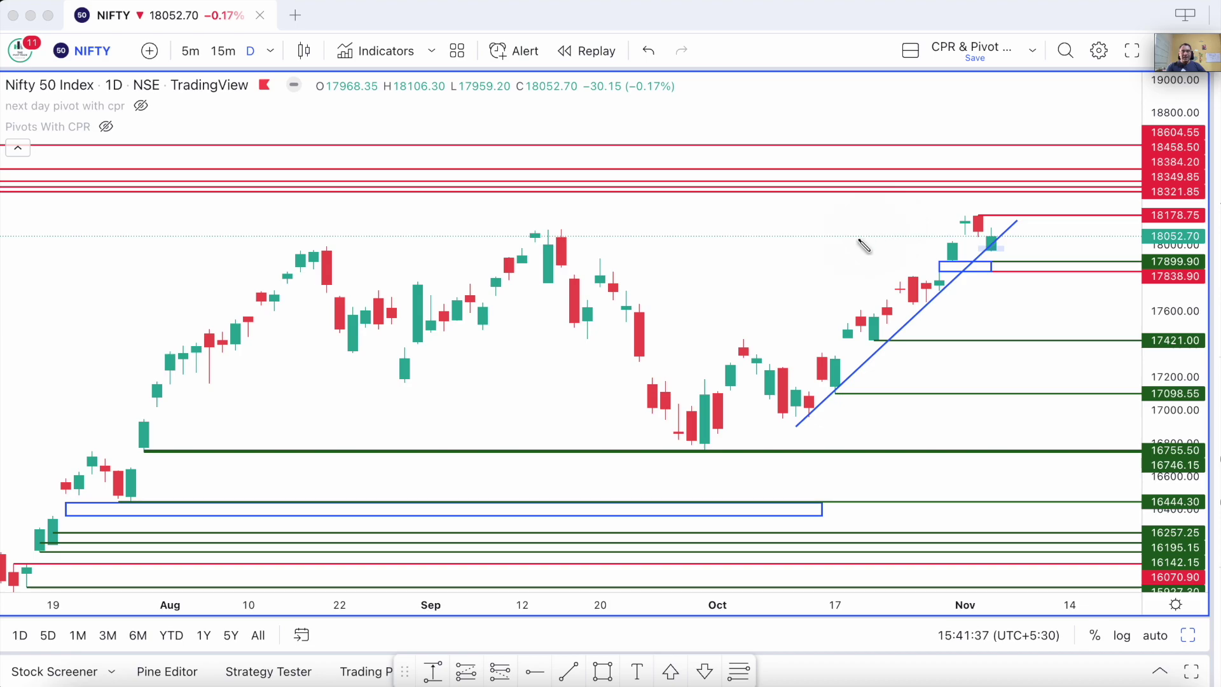
pyautogui.moveTo(297, 251); pyautogui.dragTo(337, 254)
pyautogui.moveTo(514, 231); pyautogui.dragTo(568, 231)
pyautogui.moveTo(947, 217); pyautogui.dragTo(1008, 216)
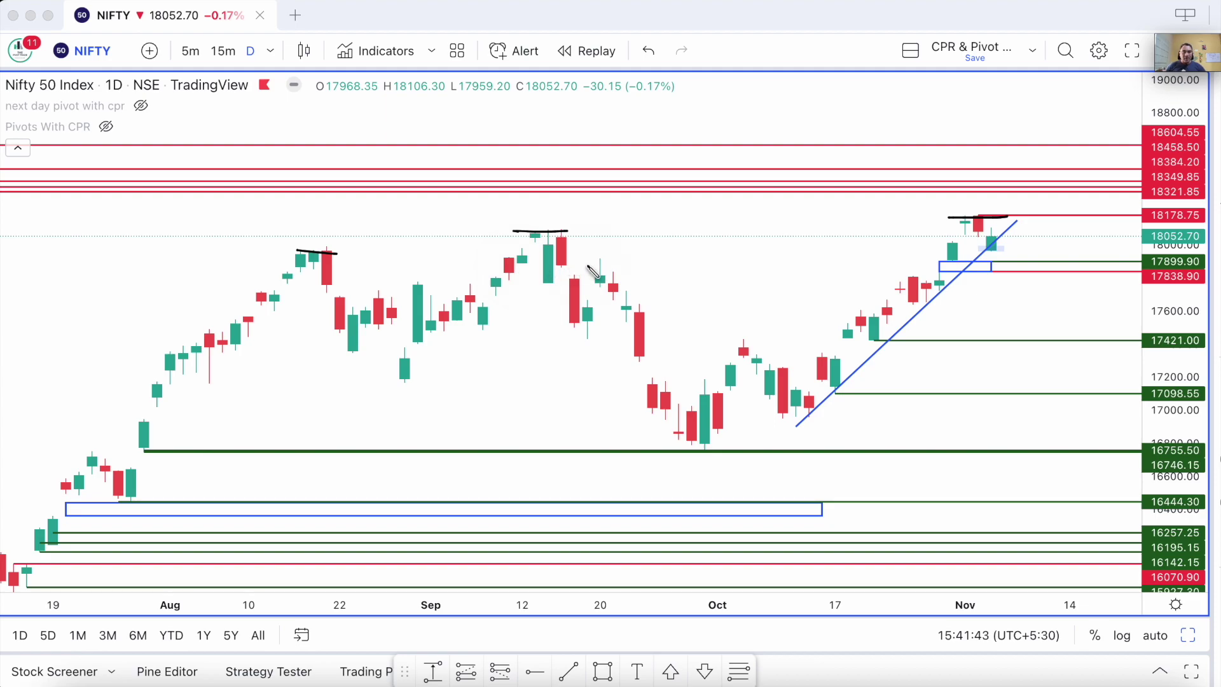
pyautogui.press('Escape')
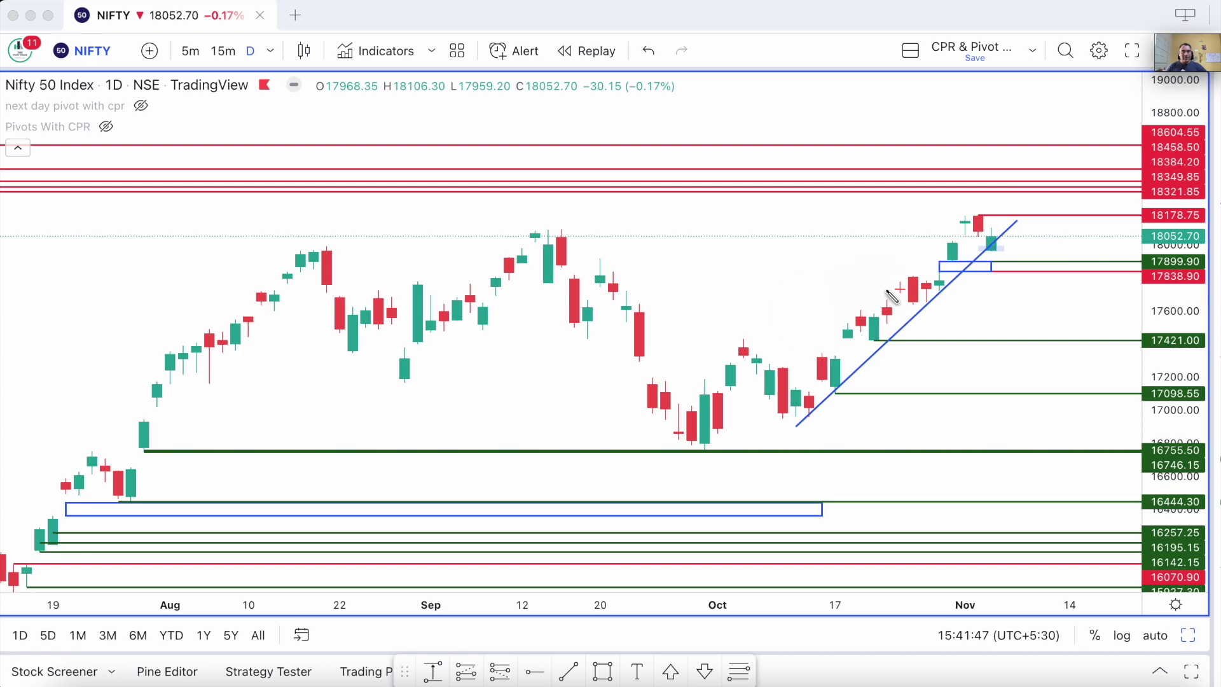
pyautogui.moveTo(992, 245)
pyautogui.mouseDown()
pyautogui.moveTo(1056, 184)
pyautogui.moveTo(1052, 211)
pyautogui.mouseUp()
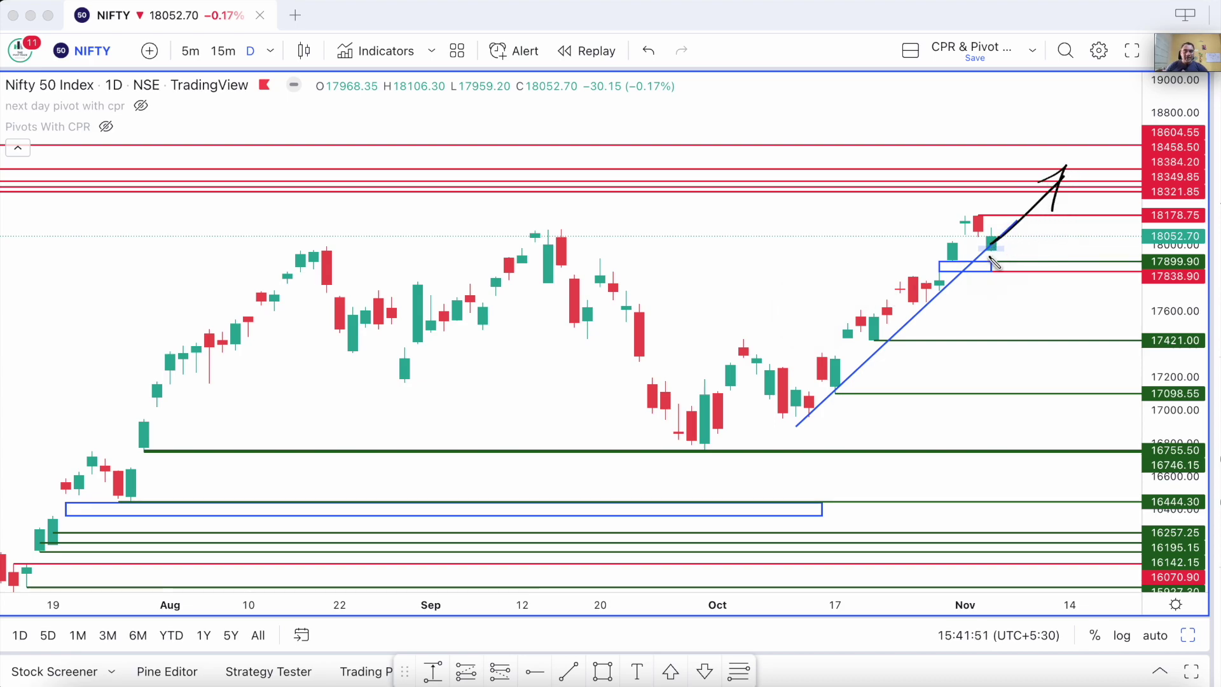
pyautogui.press('BackSpace')
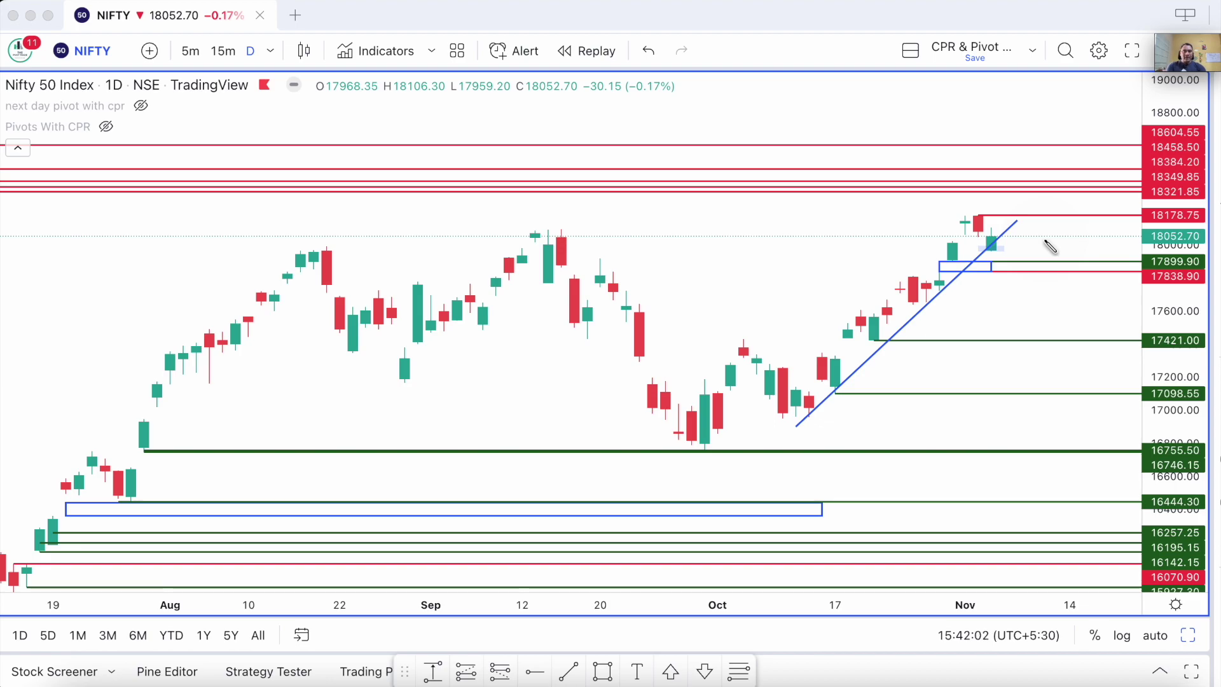
# Step: Zoom into the late-September to early-November daily bars and select the small blue zone rectangle
pyautogui.scroll(3, 1049, 245)
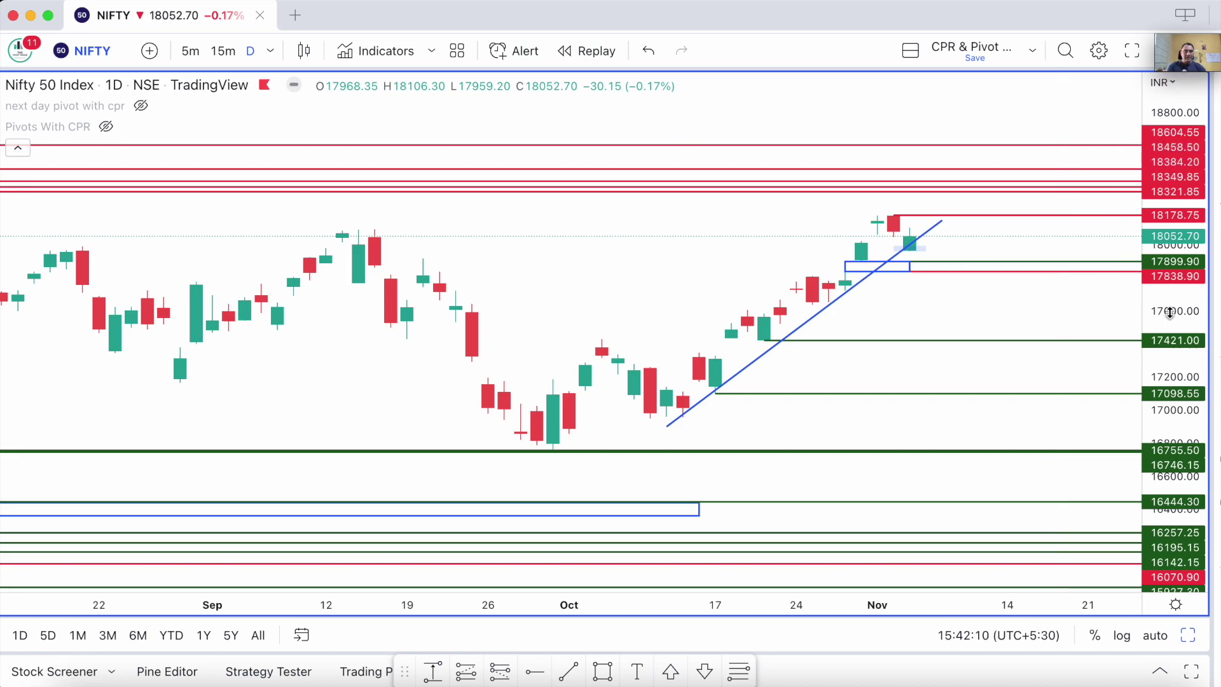
pyautogui.click(909, 255)
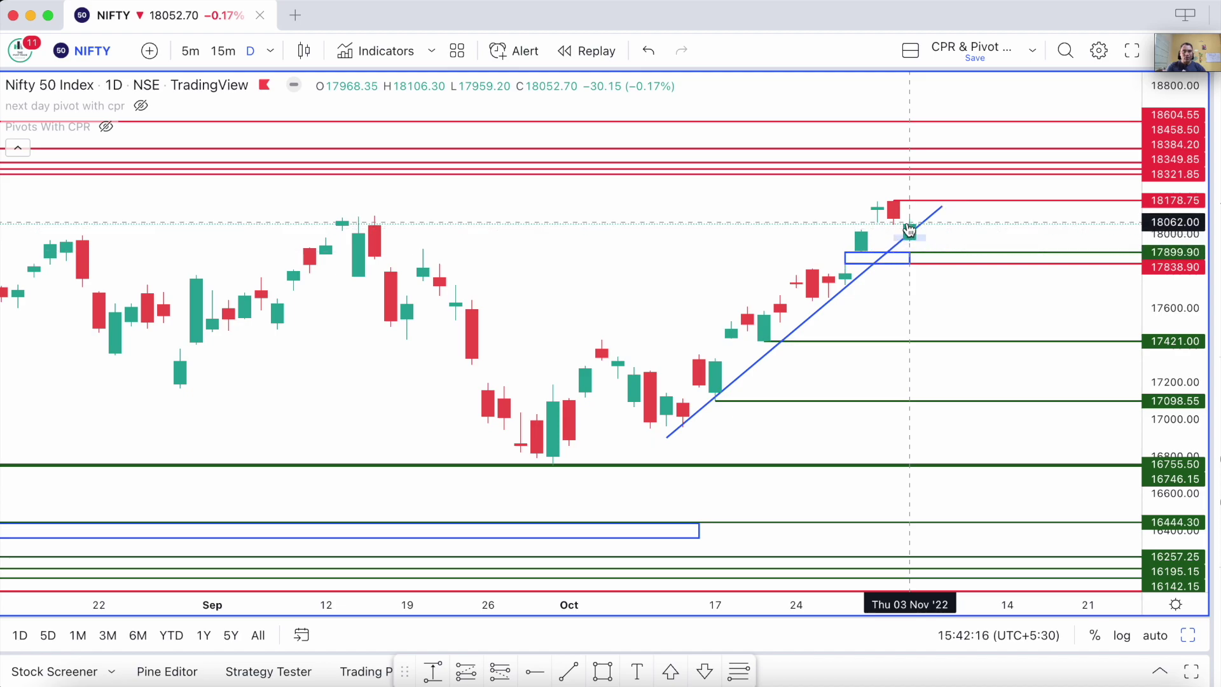
pyautogui.scroll(3, 912, 231)
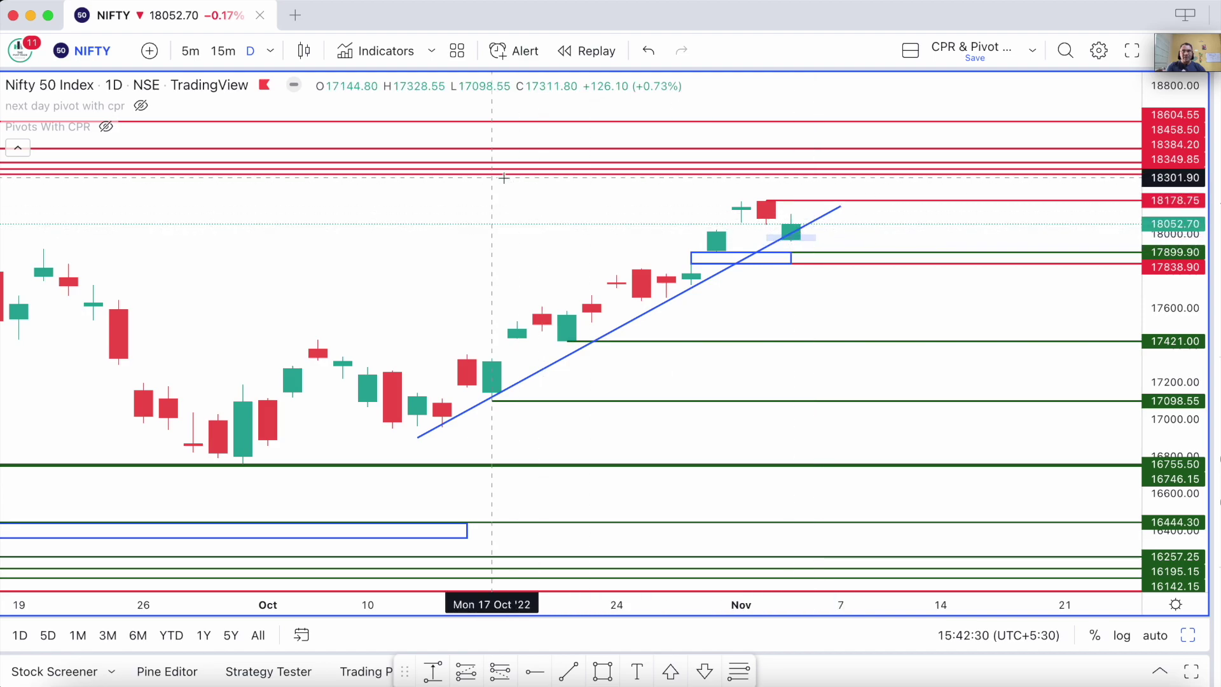
# Step: Switch to 15-minute candles and rescale to bring the 1–3 November candles into view
pyautogui.click(222, 50)
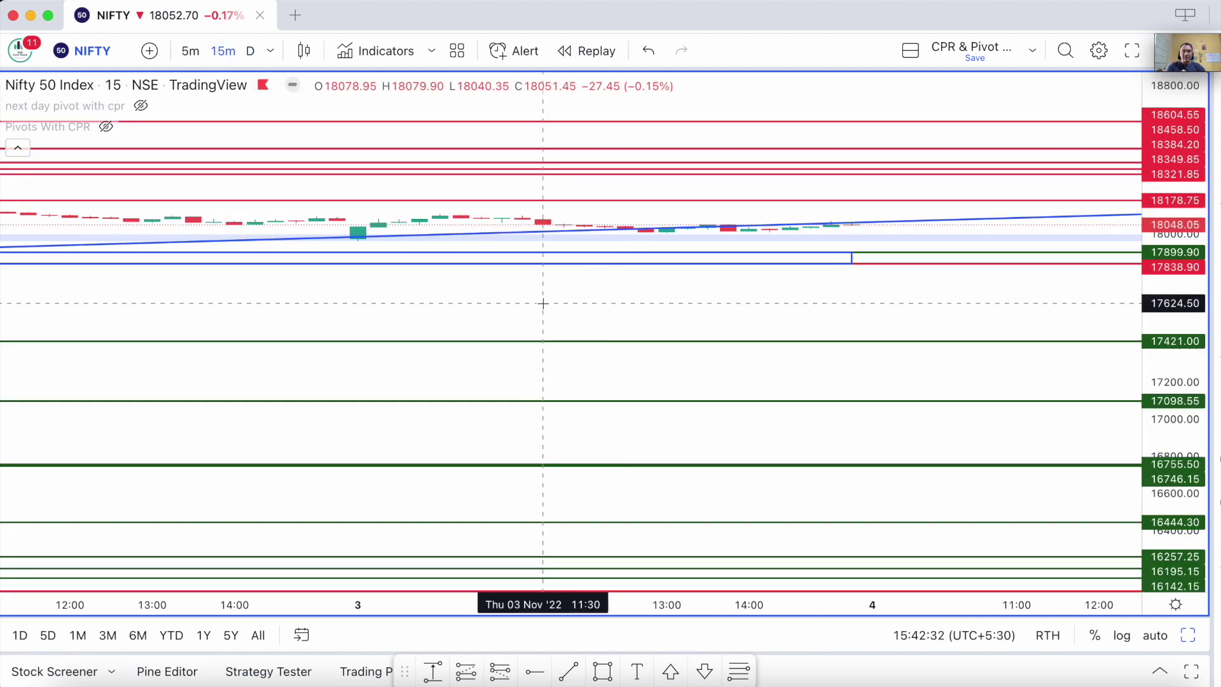
pyautogui.scroll(10, 1180, 366)
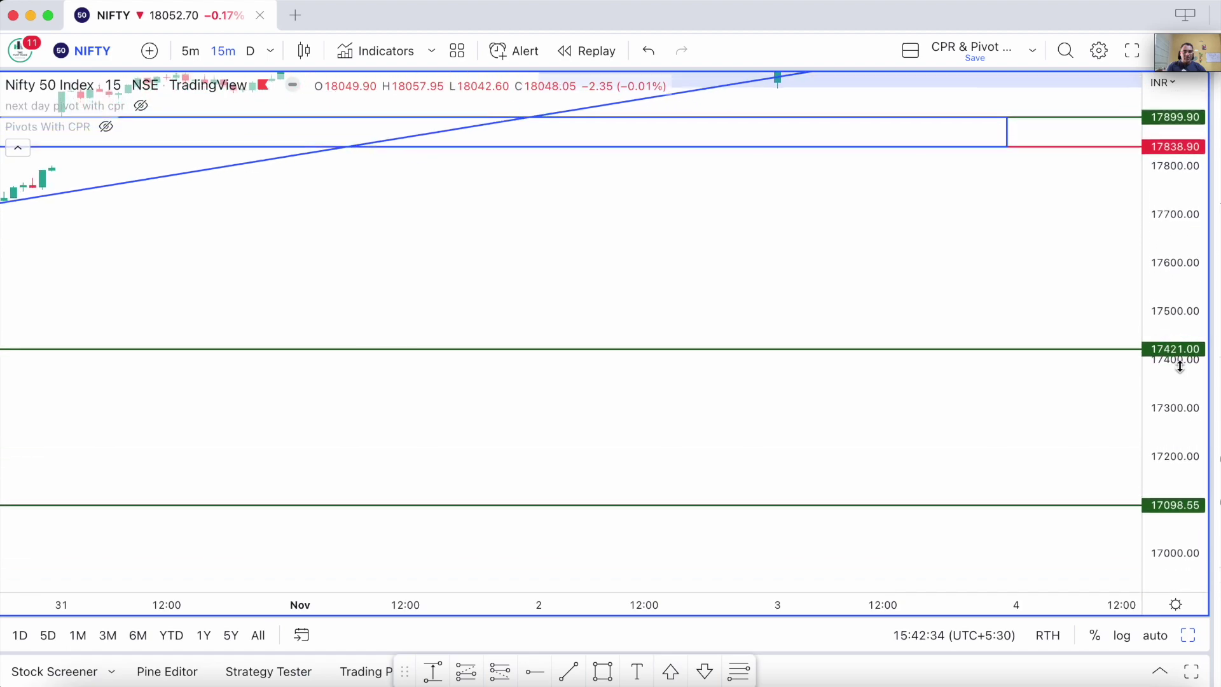
pyautogui.moveTo(950, 221); pyautogui.dragTo(940, 482)
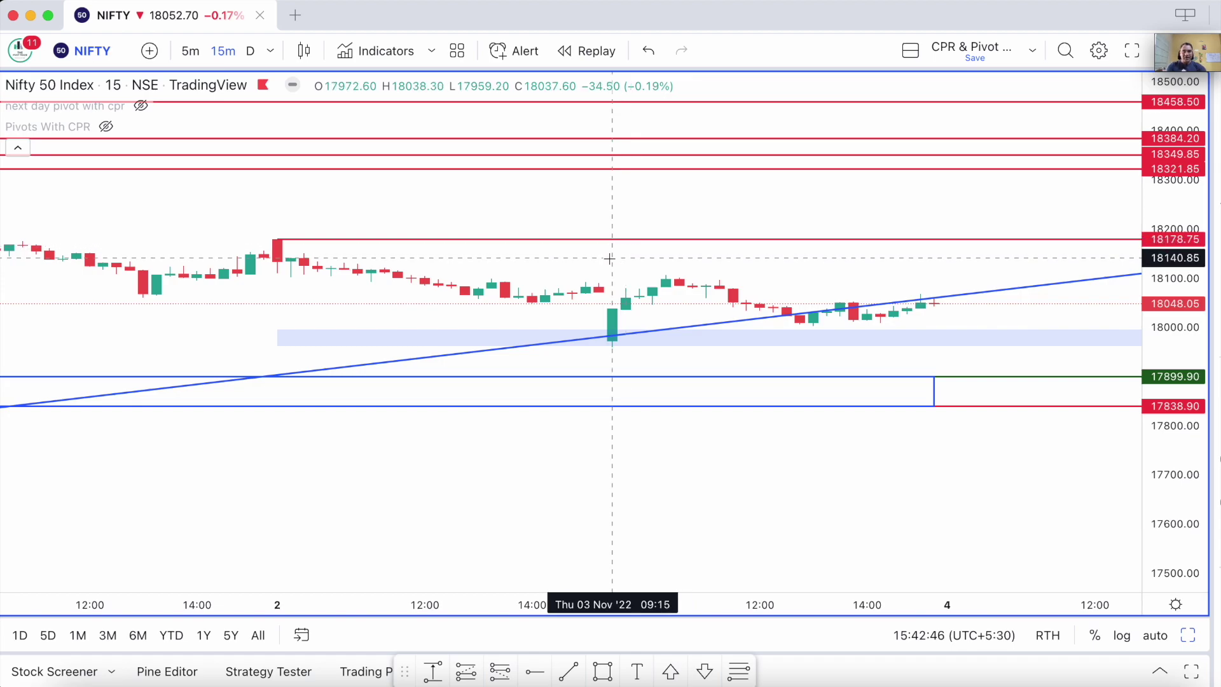
pyautogui.hscroll(-5, 598, 258)
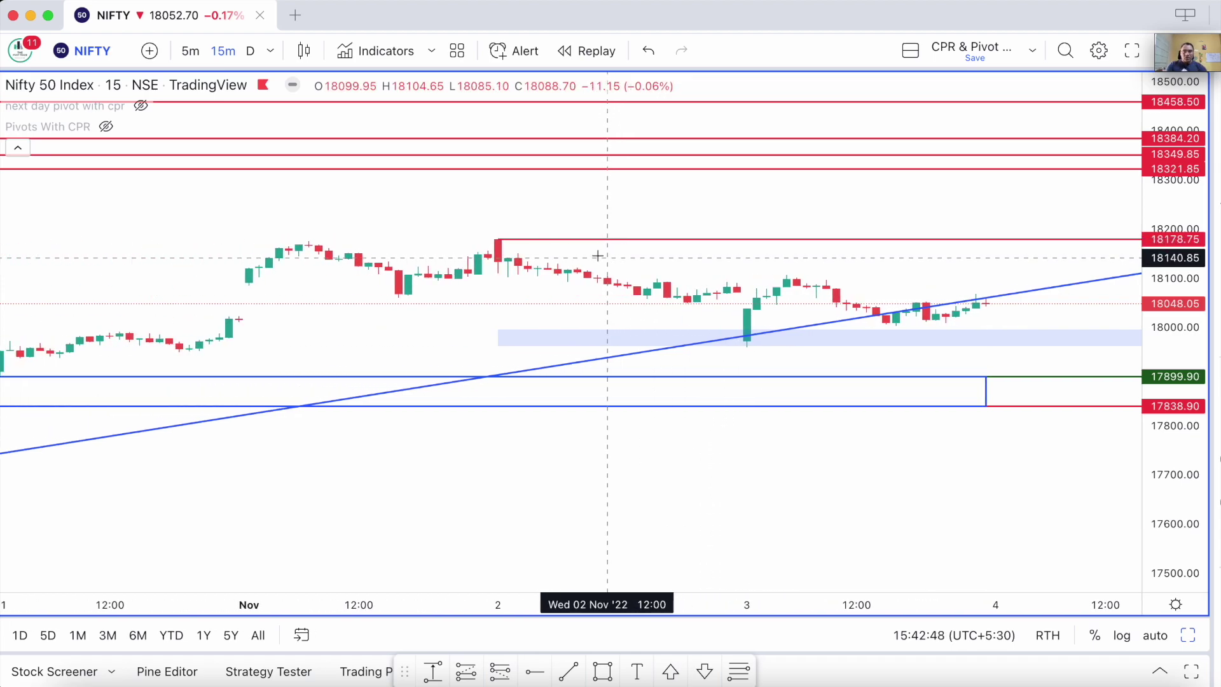
# Step: Switch to 5-minute candles and frame the 3 November session beside the trendline
pyautogui.click(190, 50)
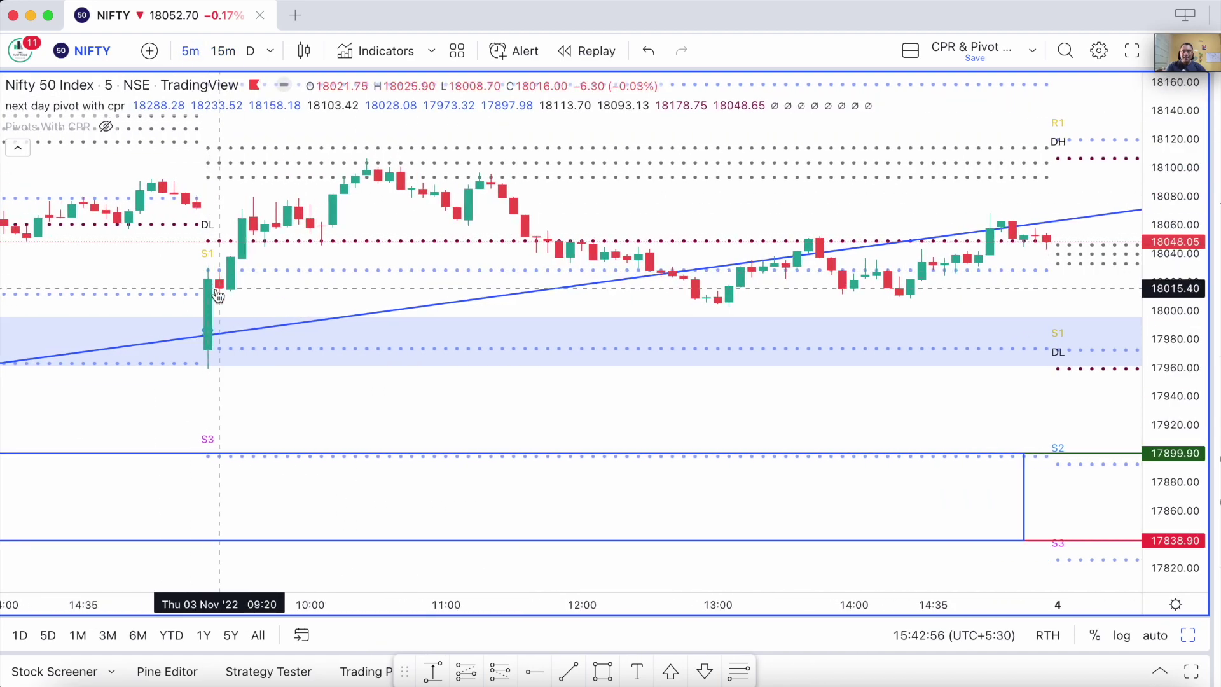
pyautogui.hscroll(-5, 213, 279)
pyautogui.hscroll(-5, 215, 290)
pyautogui.hscroll(2, 215, 290)
pyautogui.scroll(1, 215, 290)
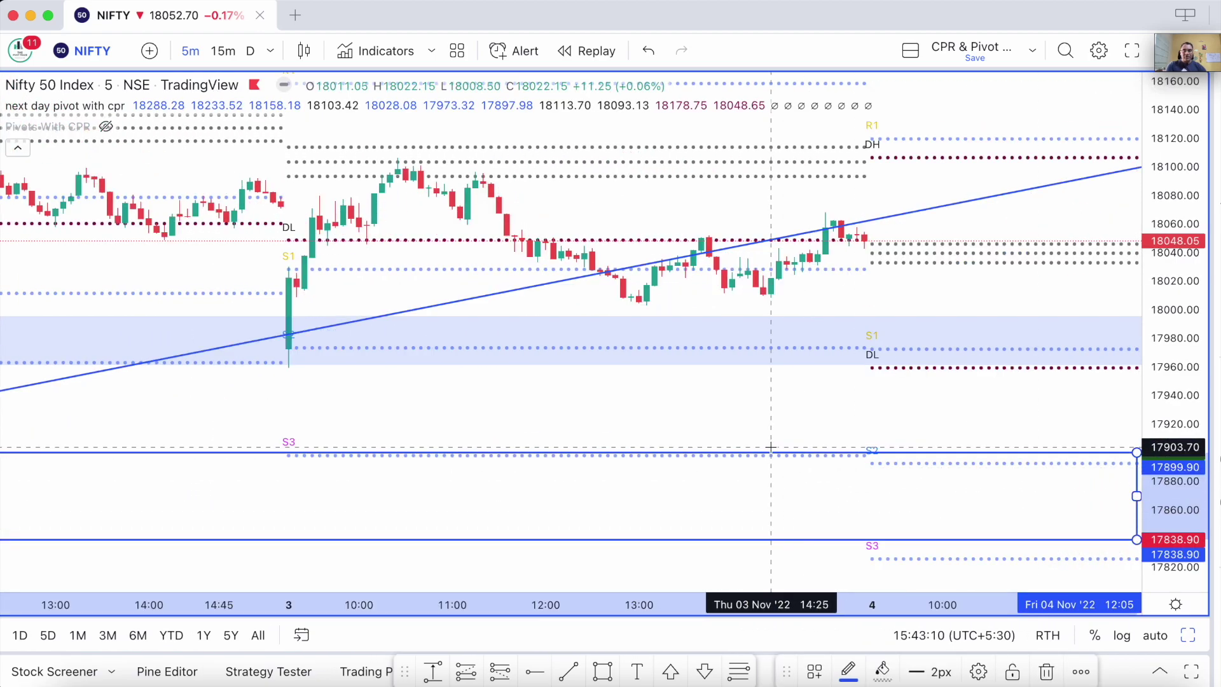
pyautogui.moveTo(755, 418); pyautogui.dragTo(987, 524)
pyautogui.hscroll(3, 986, 520)
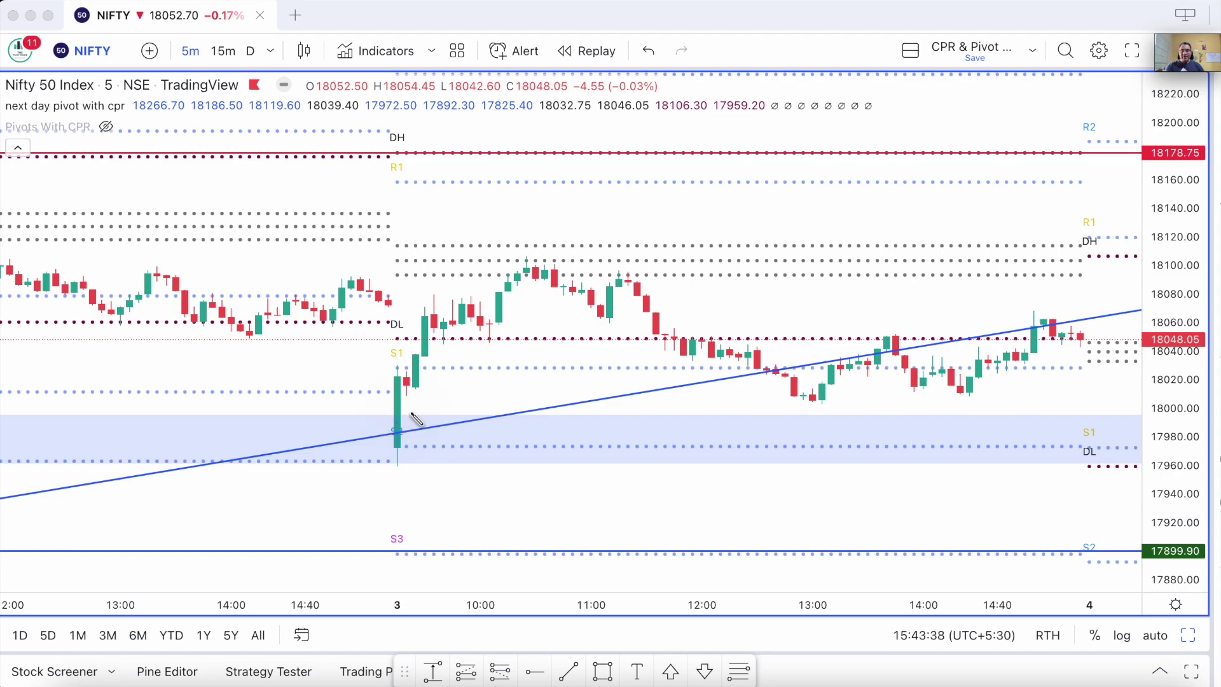
pyautogui.moveTo(394, 414); pyautogui.dragTo(405, 458)
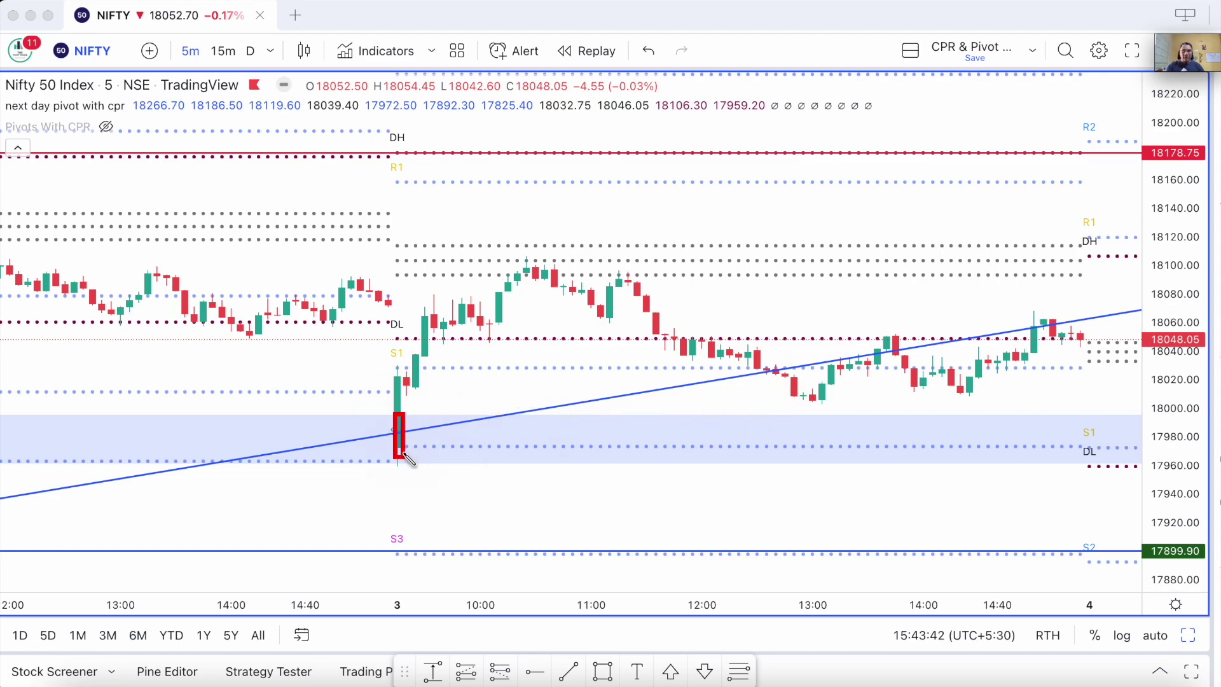
pyautogui.moveTo(372, 457); pyautogui.dragTo(394, 456)
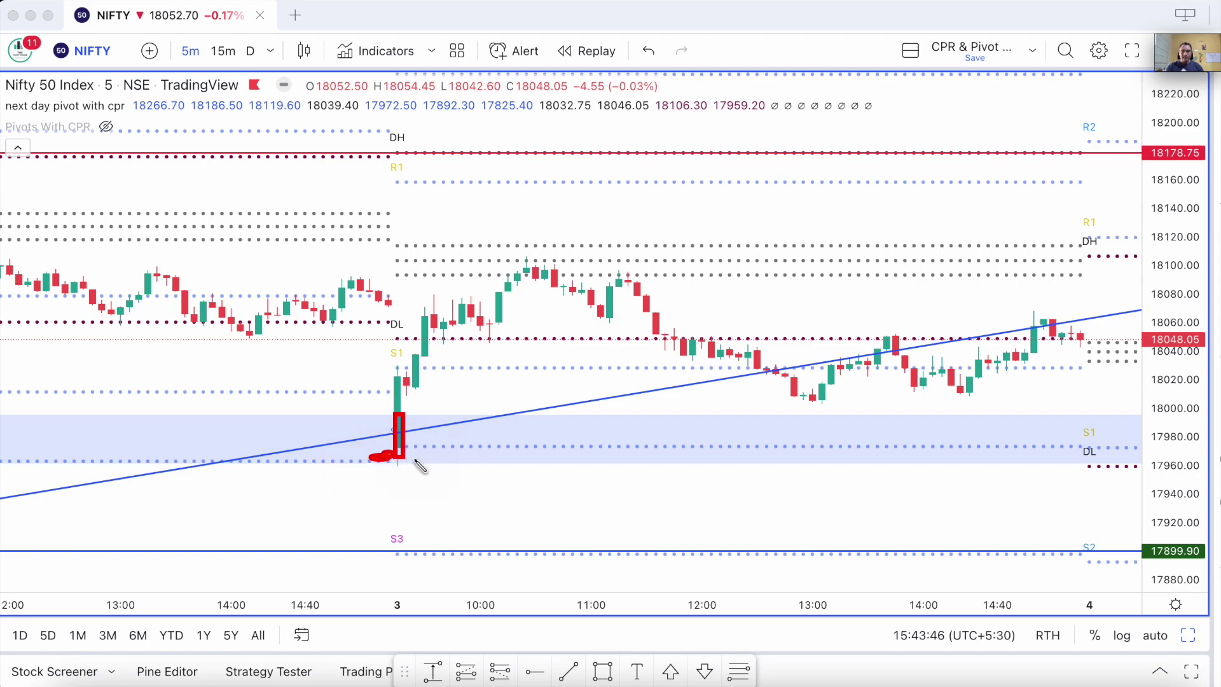
pyautogui.moveTo(409, 457)
pyautogui.mouseDown()
pyautogui.moveTo(457, 454)
pyautogui.moveTo(411, 473)
pyautogui.moveTo(461, 477)
pyautogui.moveTo(496, 412)
pyautogui.mouseUp()
pyautogui.moveTo(387, 412); pyautogui.dragTo(419, 413)
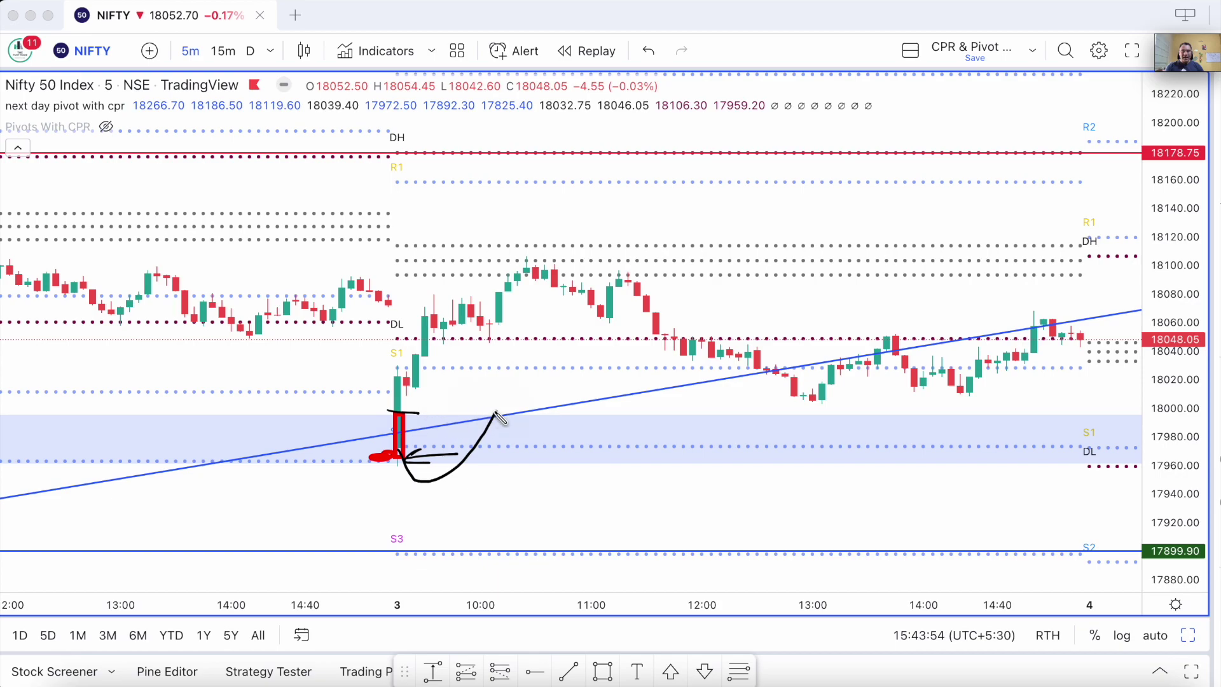
pyautogui.moveTo(382, 411); pyautogui.dragTo(563, 405)
pyautogui.moveTo(485, 400)
pyautogui.mouseDown()
pyautogui.moveTo(510, 402)
pyautogui.moveTo(515, 387)
pyautogui.mouseUp()
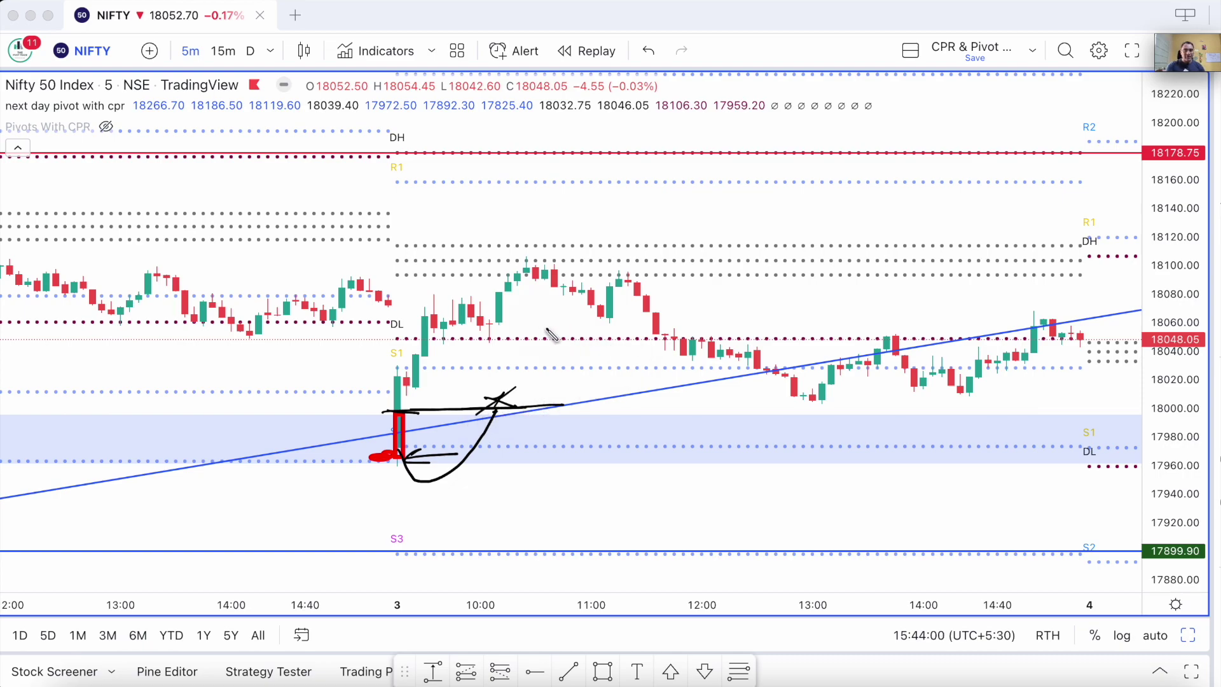
pyautogui.press('BackSpace')
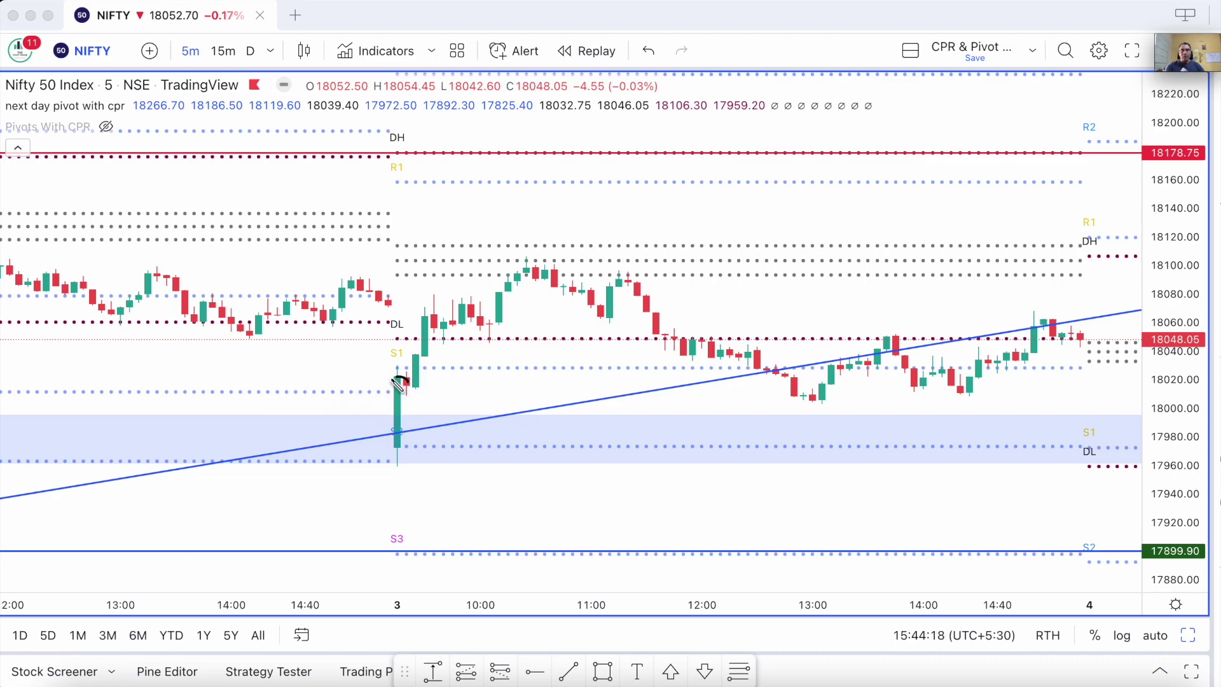
pyautogui.moveTo(407, 380)
pyautogui.mouseDown()
pyautogui.moveTo(416, 466)
pyautogui.moveTo(395, 379)
pyautogui.moveTo(383, 389)
pyautogui.mouseUp()
pyautogui.press('Escape')
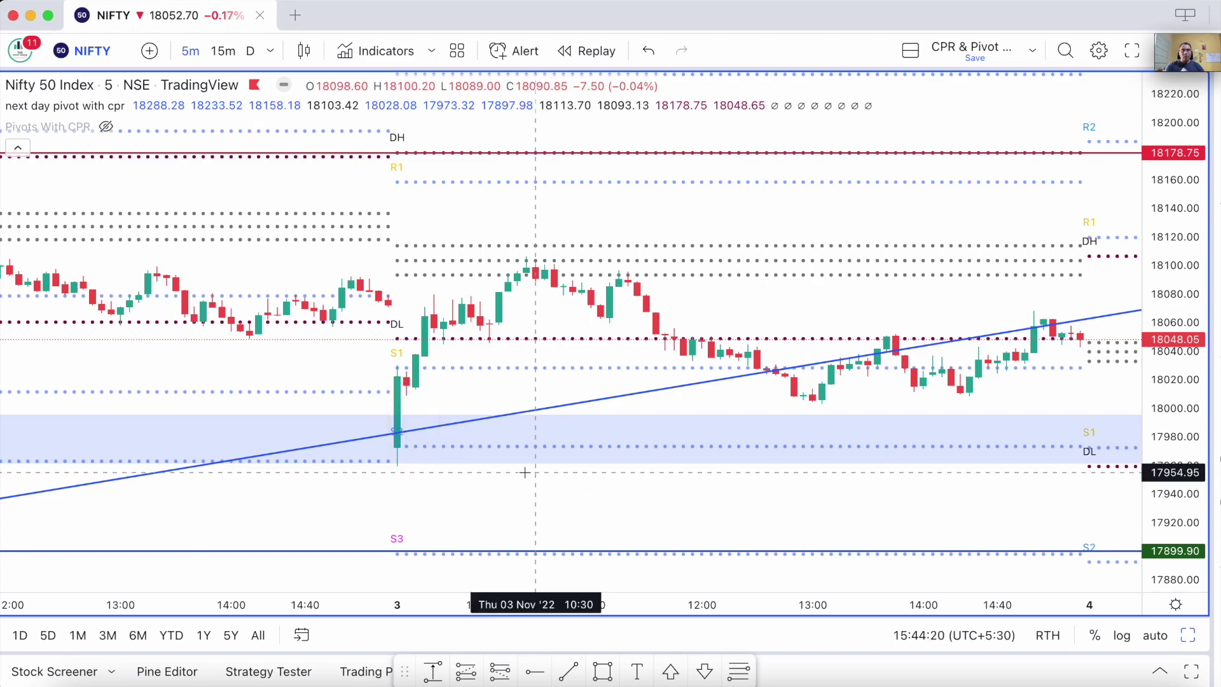
pyautogui.scroll(-5, 459, 461)
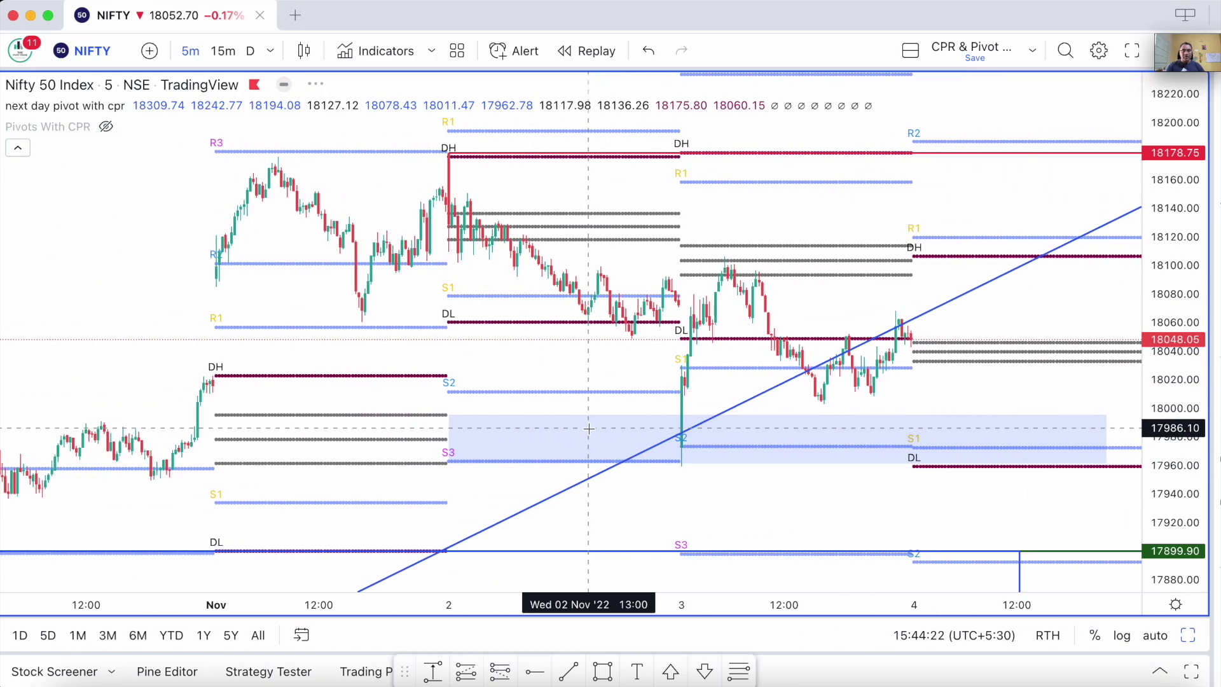
pyautogui.scroll(5, 590, 429)
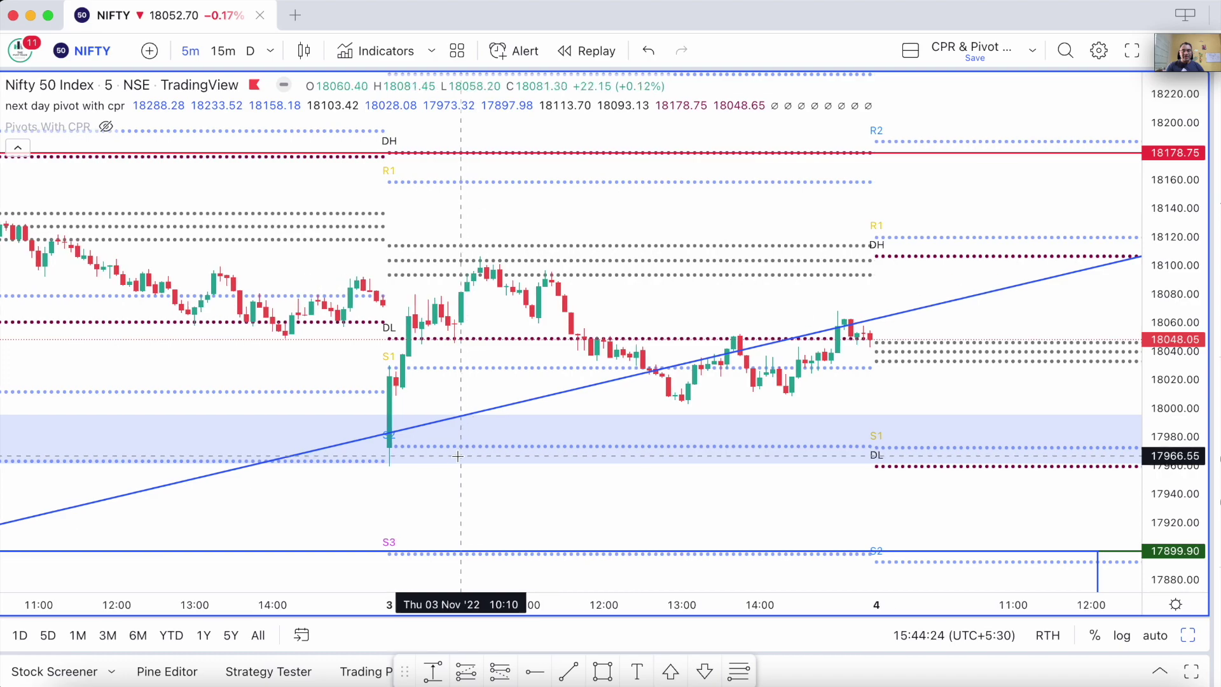
pyautogui.scroll(1, 434, 450)
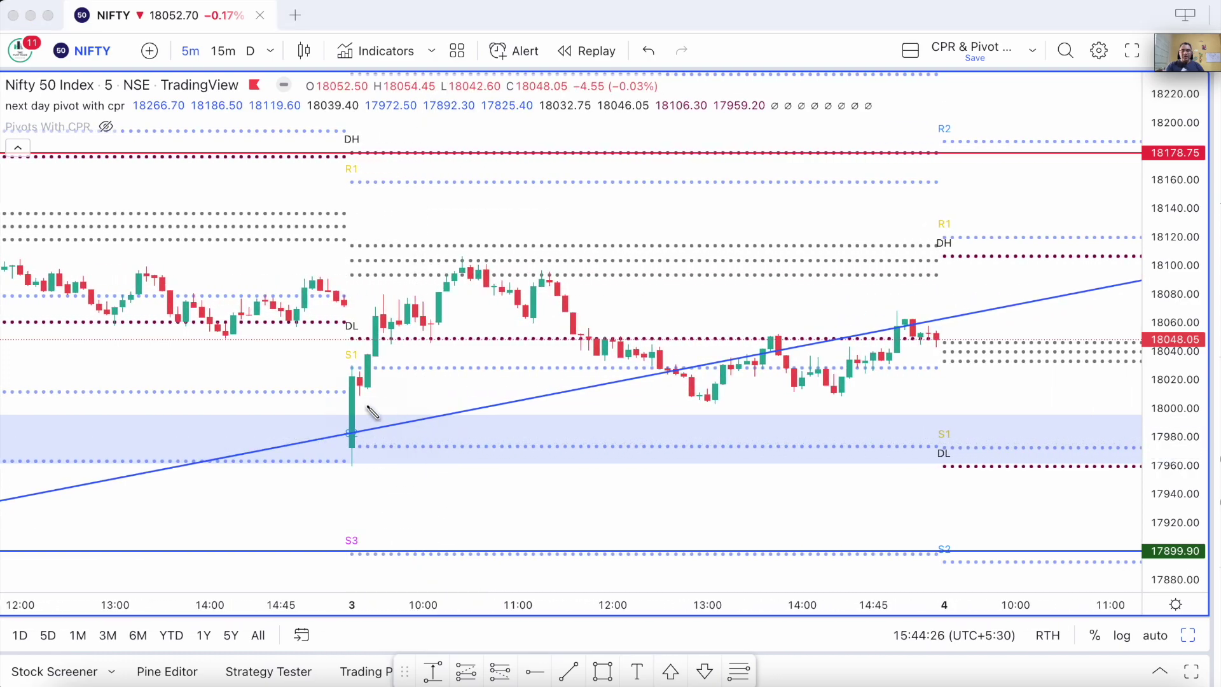
pyautogui.moveTo(367, 413); pyautogui.dragTo(431, 457)
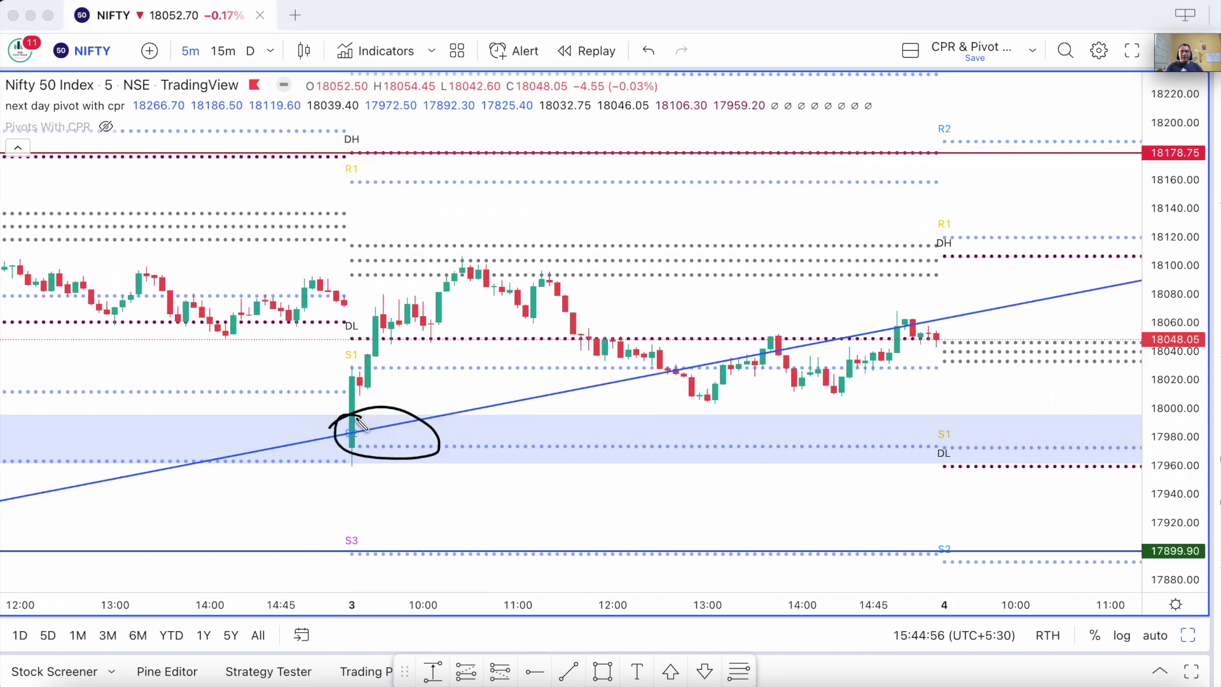
pyautogui.moveTo(363, 434)
pyautogui.mouseDown()
pyautogui.moveTo(339, 448)
pyautogui.moveTo(370, 460)
pyautogui.moveTo(392, 439)
pyautogui.mouseUp()
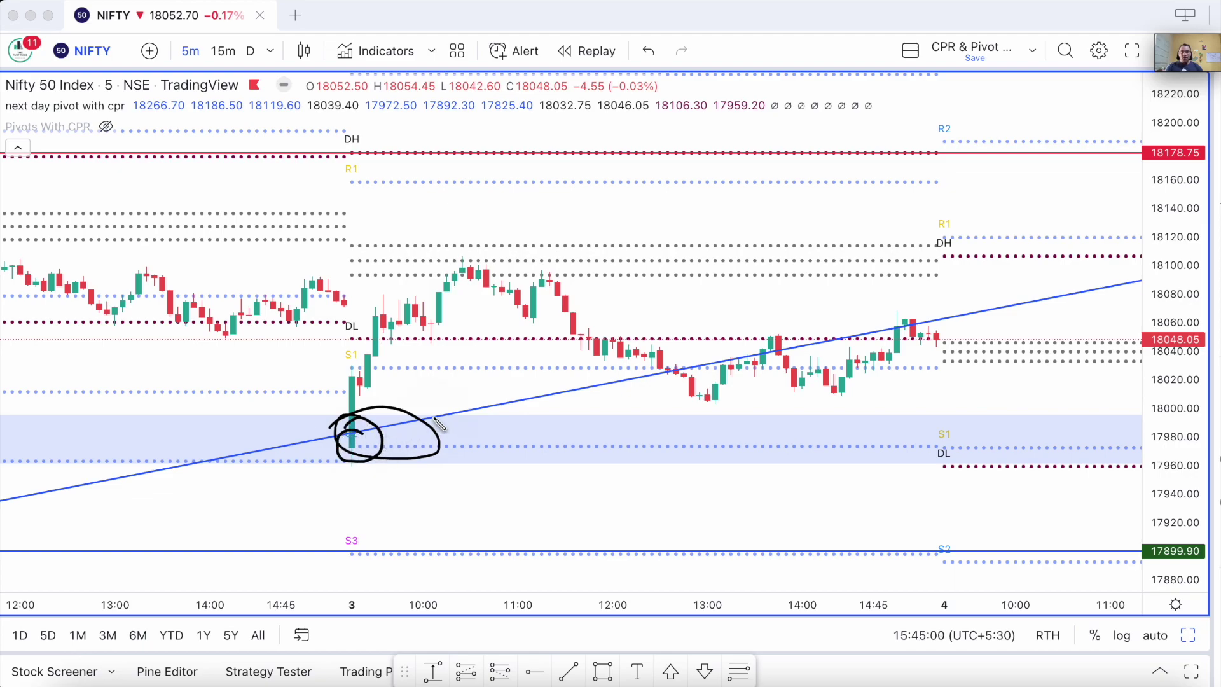
pyautogui.press('Escape')
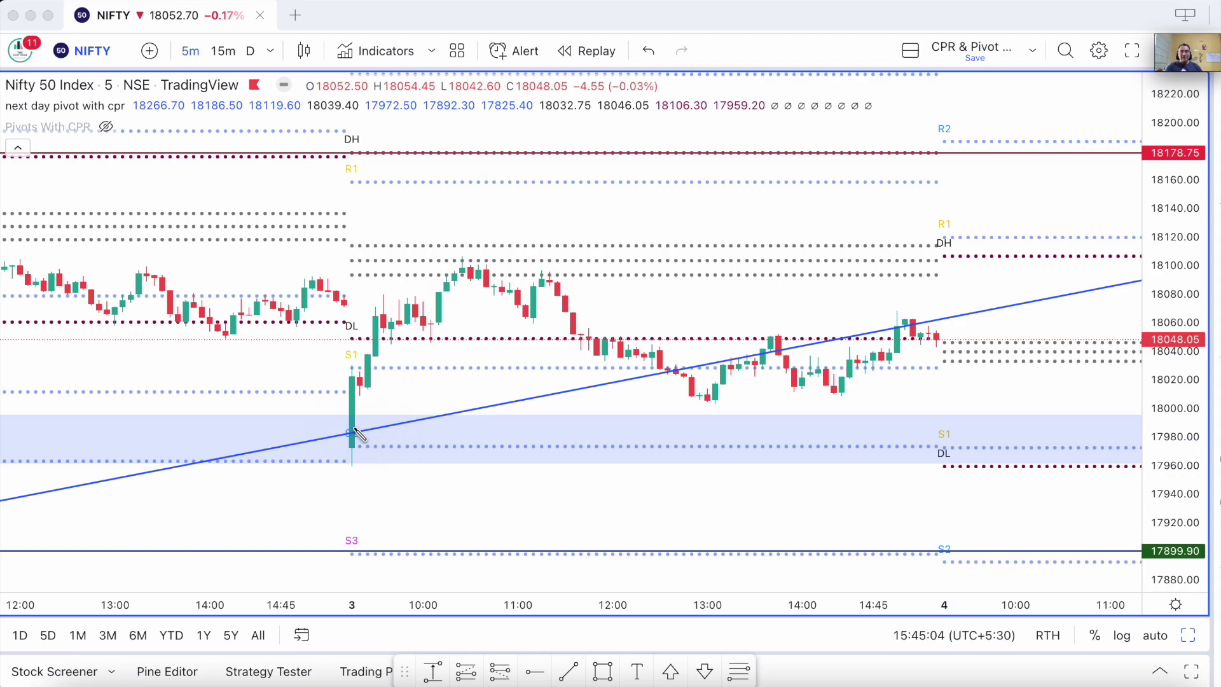
pyautogui.moveTo(359, 431)
pyautogui.mouseDown()
pyautogui.moveTo(338, 444)
pyautogui.moveTo(364, 453)
pyautogui.moveTo(356, 422)
pyautogui.mouseUp()
pyautogui.scroll(-2, 442, 354)
pyautogui.hscroll(-10, 442, 355)
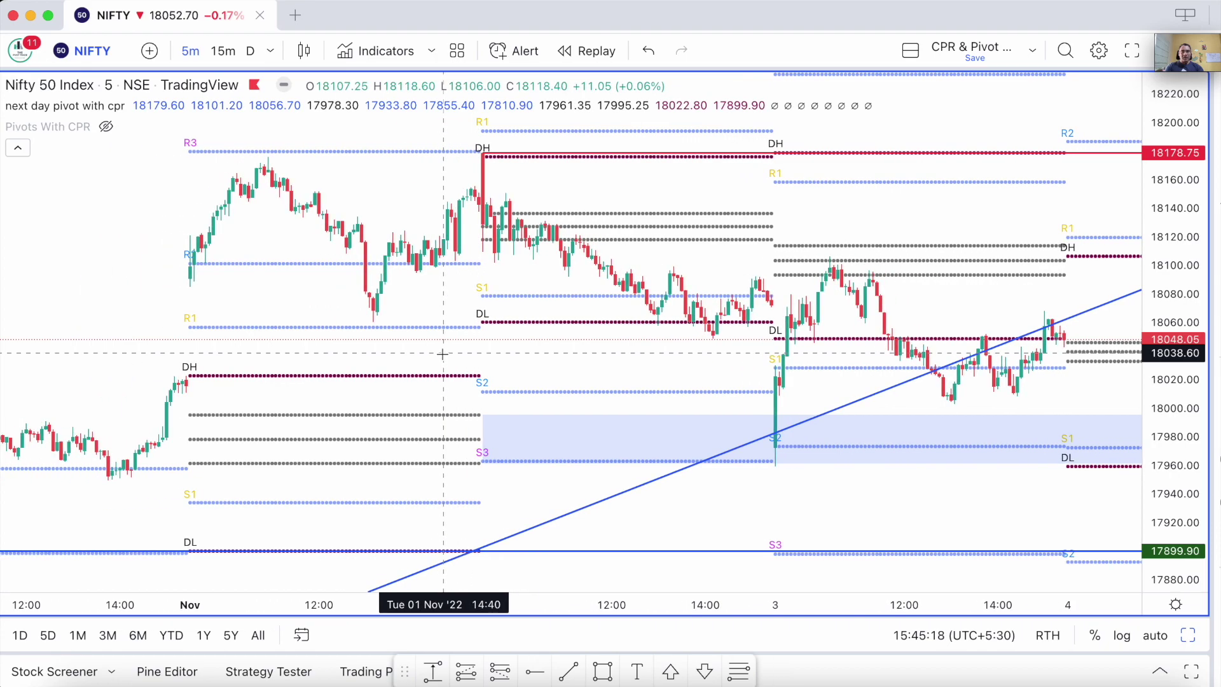
pyautogui.hscroll(8, 442, 354)
pyautogui.hscroll(2, 442, 354)
pyautogui.hscroll(5, 1047, 403)
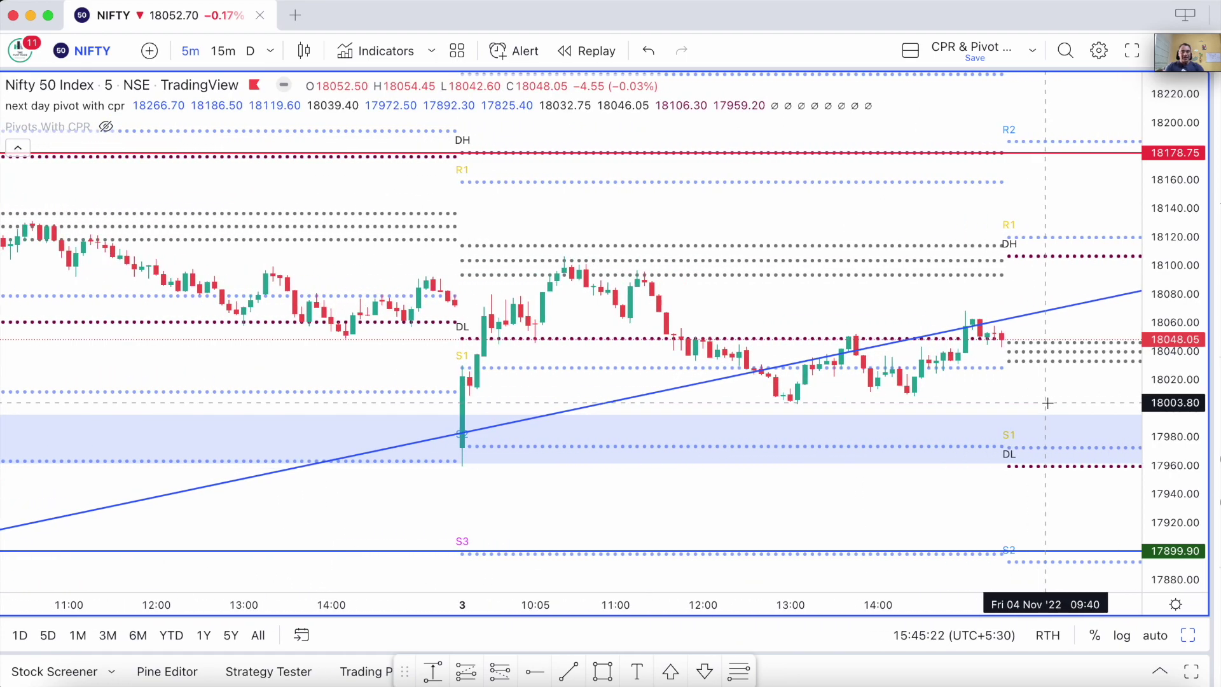
pyautogui.moveTo(459, 307)
pyautogui.mouseDown()
pyautogui.moveTo(466, 448)
pyautogui.moveTo(452, 450)
pyautogui.moveTo(515, 445)
pyautogui.mouseUp()
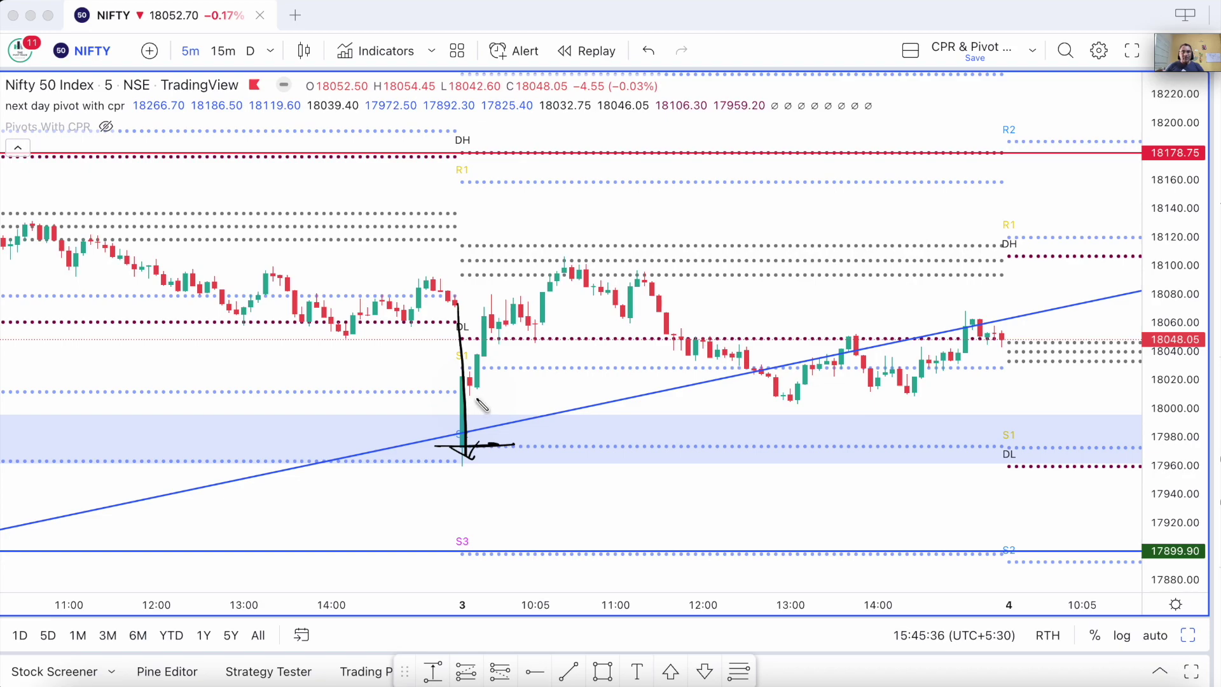
pyautogui.moveTo(480, 454)
pyautogui.mouseDown()
pyautogui.moveTo(442, 461)
pyautogui.moveTo(473, 467)
pyautogui.mouseUp()
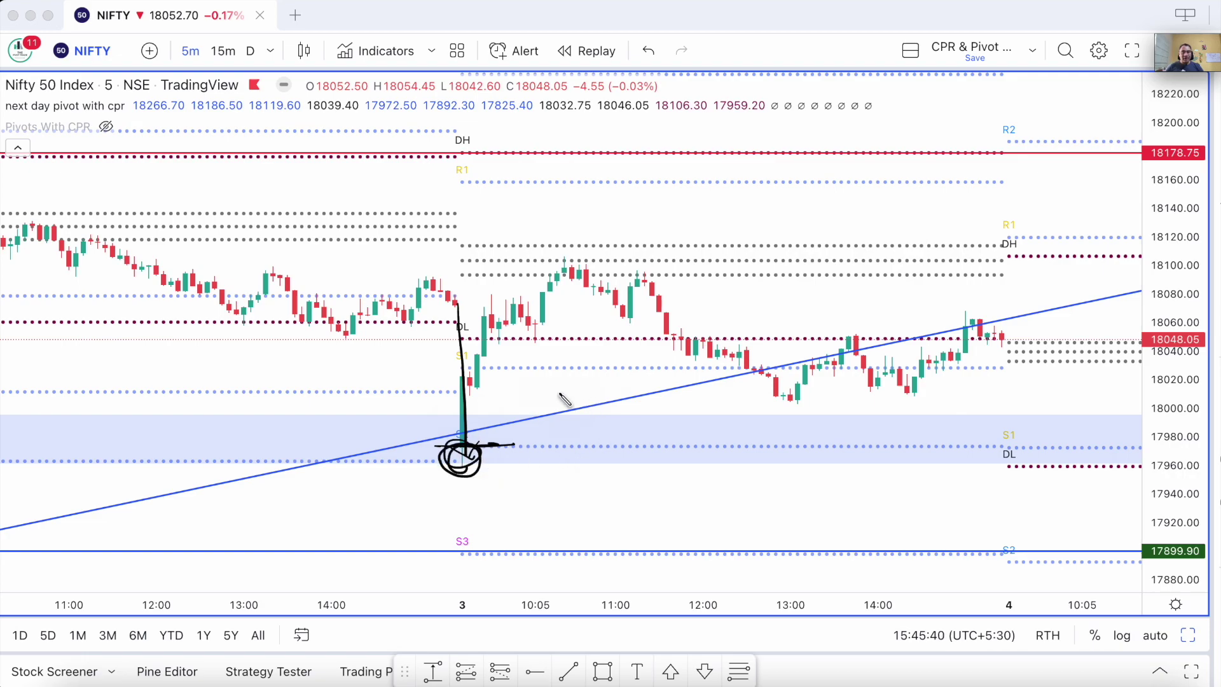
pyautogui.press('BackSpace')
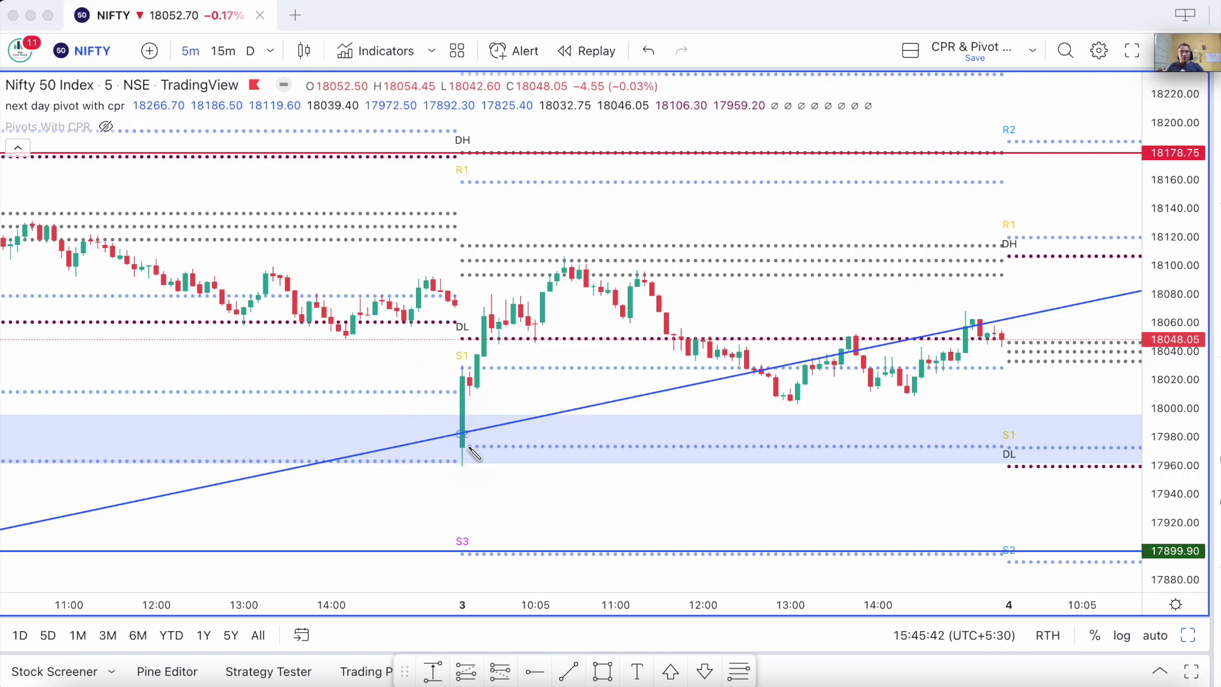
pyautogui.moveTo(454, 449); pyautogui.dragTo(478, 449)
pyautogui.moveTo(463, 308)
pyautogui.mouseDown()
pyautogui.moveTo(448, 451)
pyautogui.moveTo(471, 448)
pyautogui.moveTo(506, 321)
pyautogui.moveTo(517, 361)
pyautogui.mouseUp()
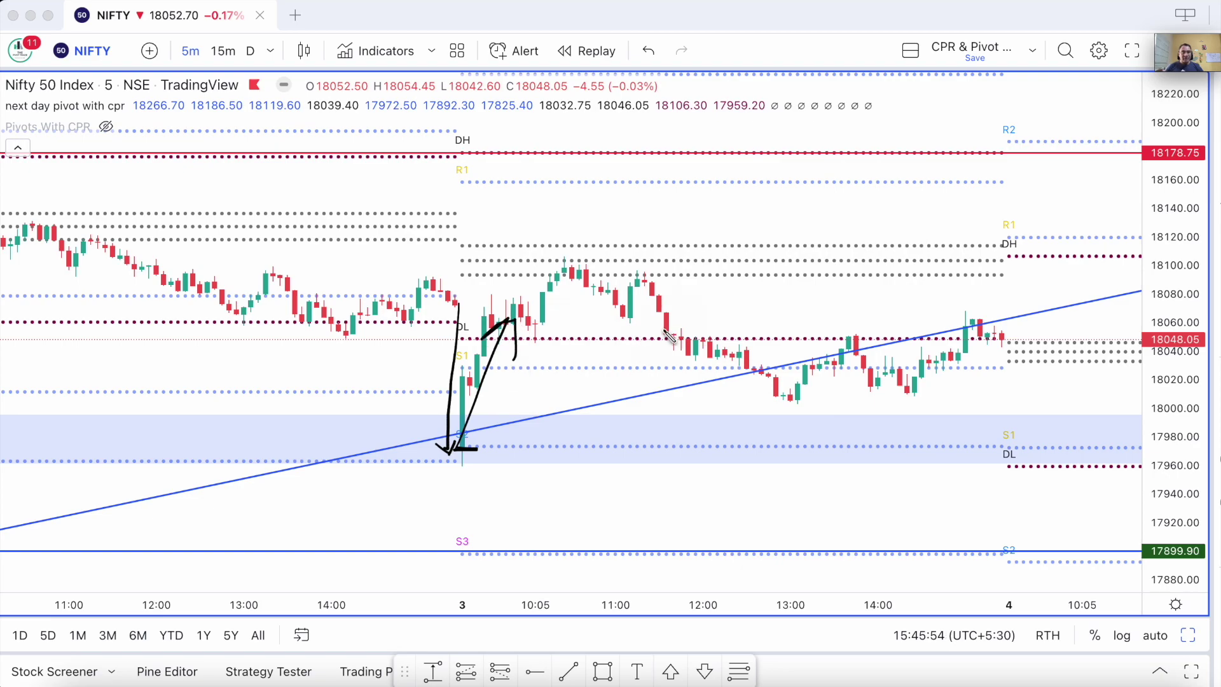
pyautogui.press('Delete')
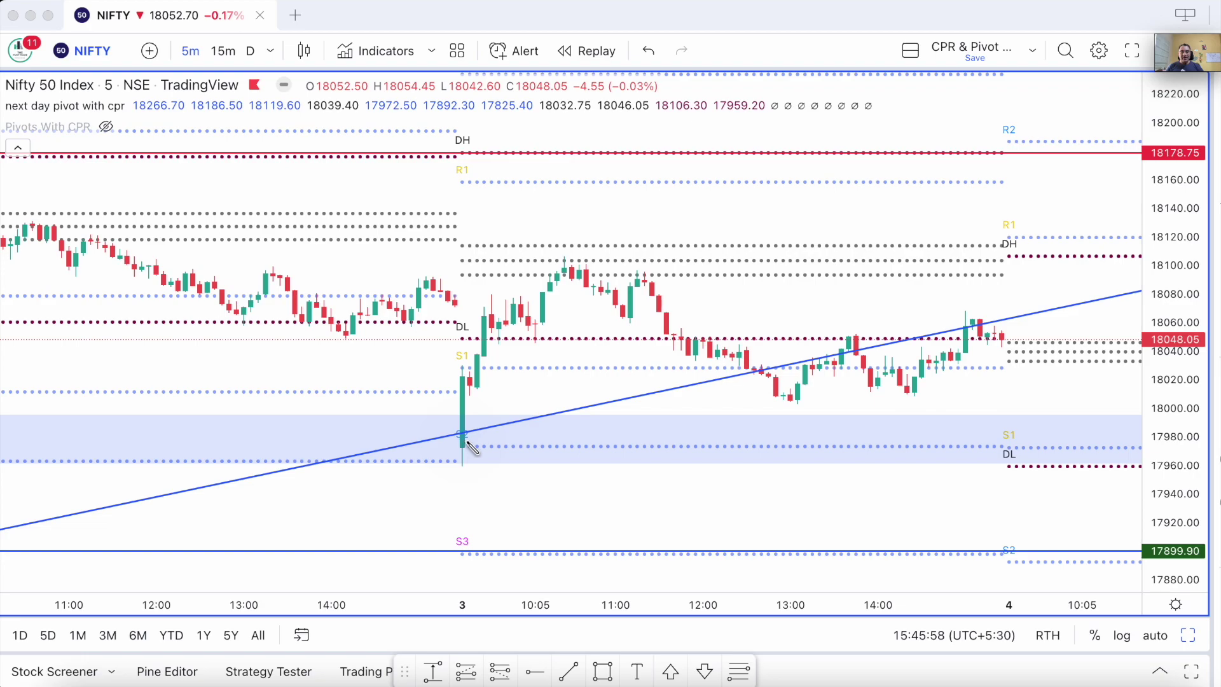
pyautogui.moveTo(462, 455)
pyautogui.mouseDown()
pyautogui.moveTo(478, 471)
pyautogui.moveTo(477, 448)
pyautogui.moveTo(457, 447)
pyautogui.mouseUp()
pyautogui.moveTo(462, 451); pyautogui.dragTo(467, 465)
pyautogui.moveTo(462, 448); pyautogui.dragTo(466, 454)
pyautogui.moveTo(476, 455)
pyautogui.mouseDown()
pyautogui.moveTo(506, 448)
pyautogui.moveTo(482, 464)
pyautogui.moveTo(503, 471)
pyautogui.mouseUp()
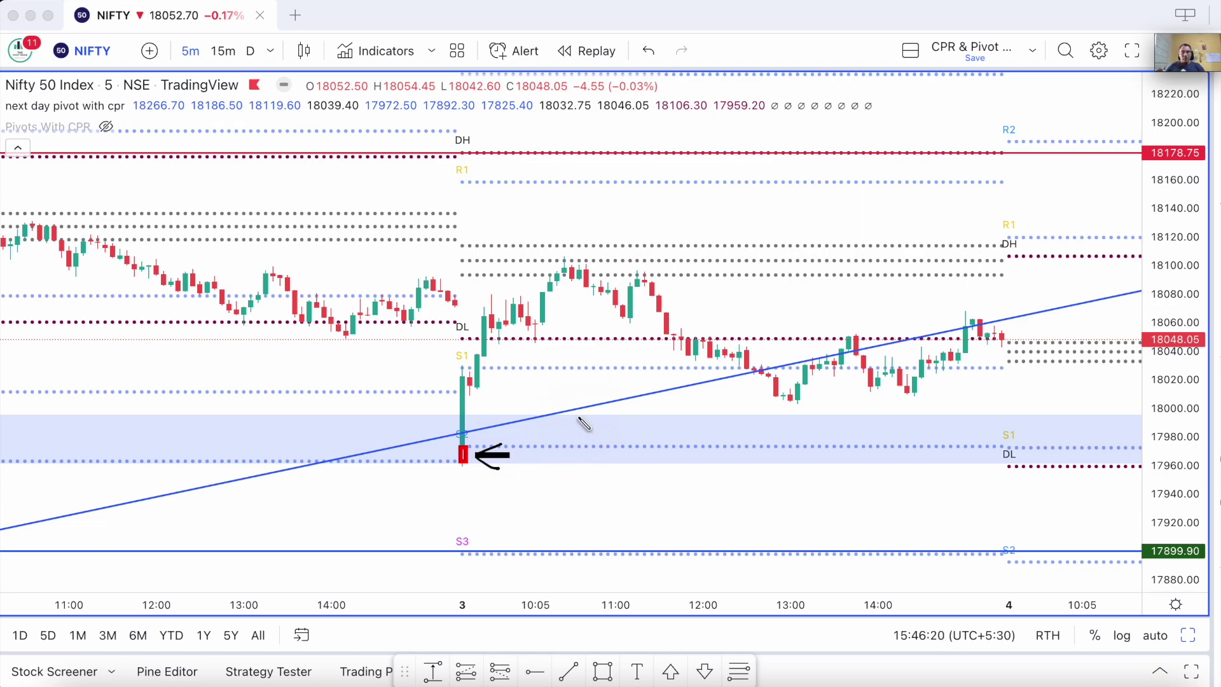
pyautogui.press('Escape')
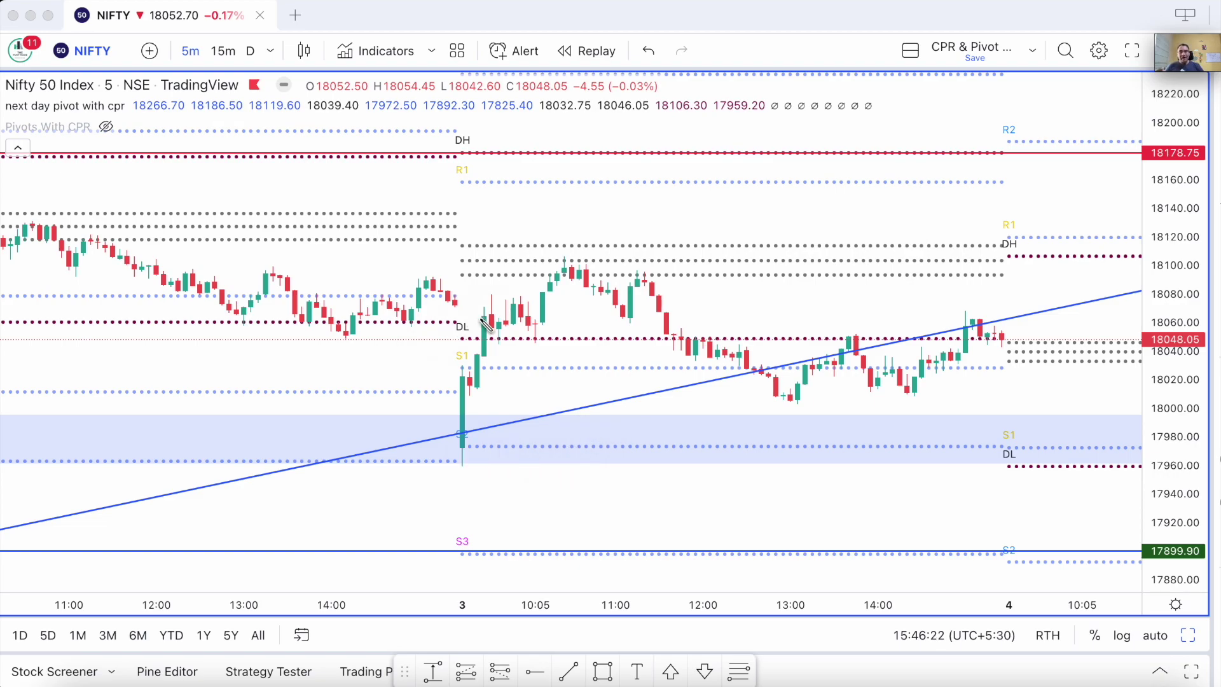
pyautogui.moveTo(437, 460); pyautogui.dragTo(680, 440)
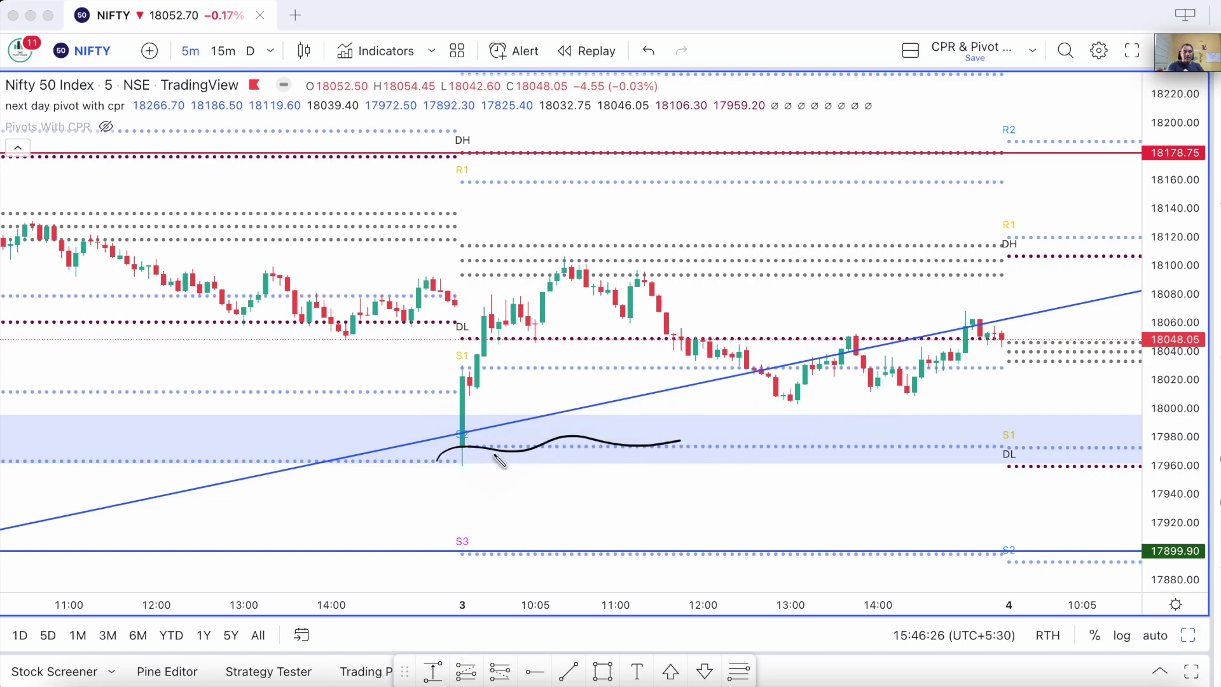
pyautogui.press('Delete')
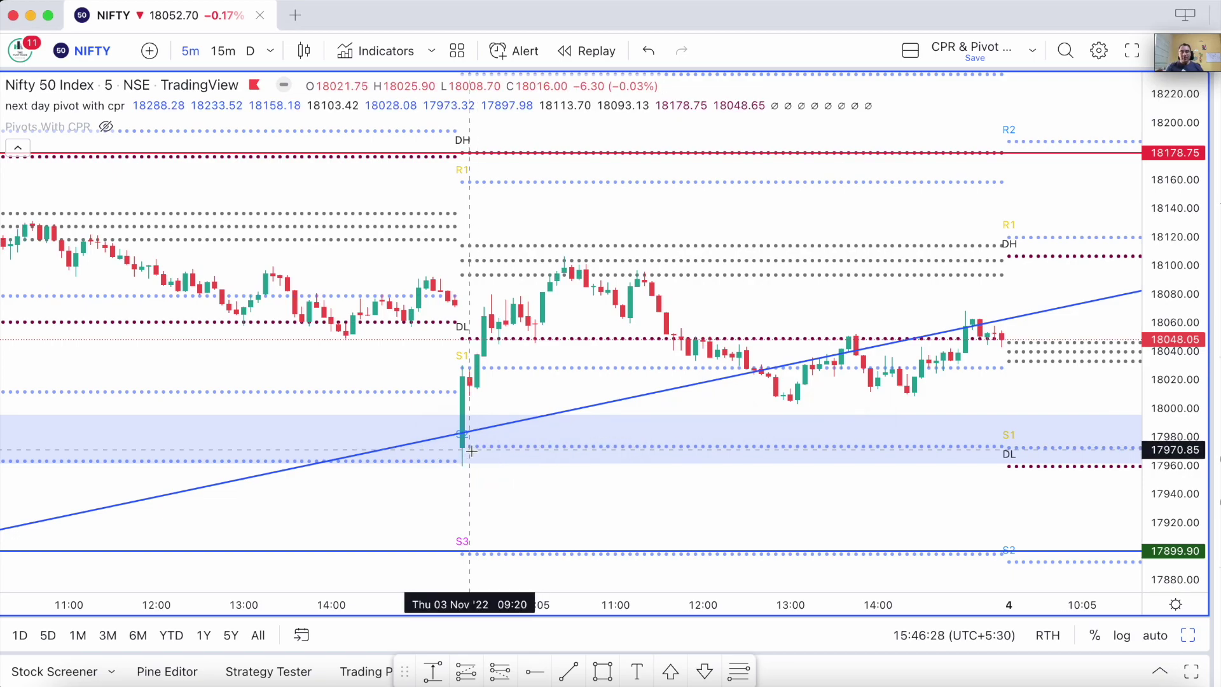
pyautogui.scroll(-5, 477, 453)
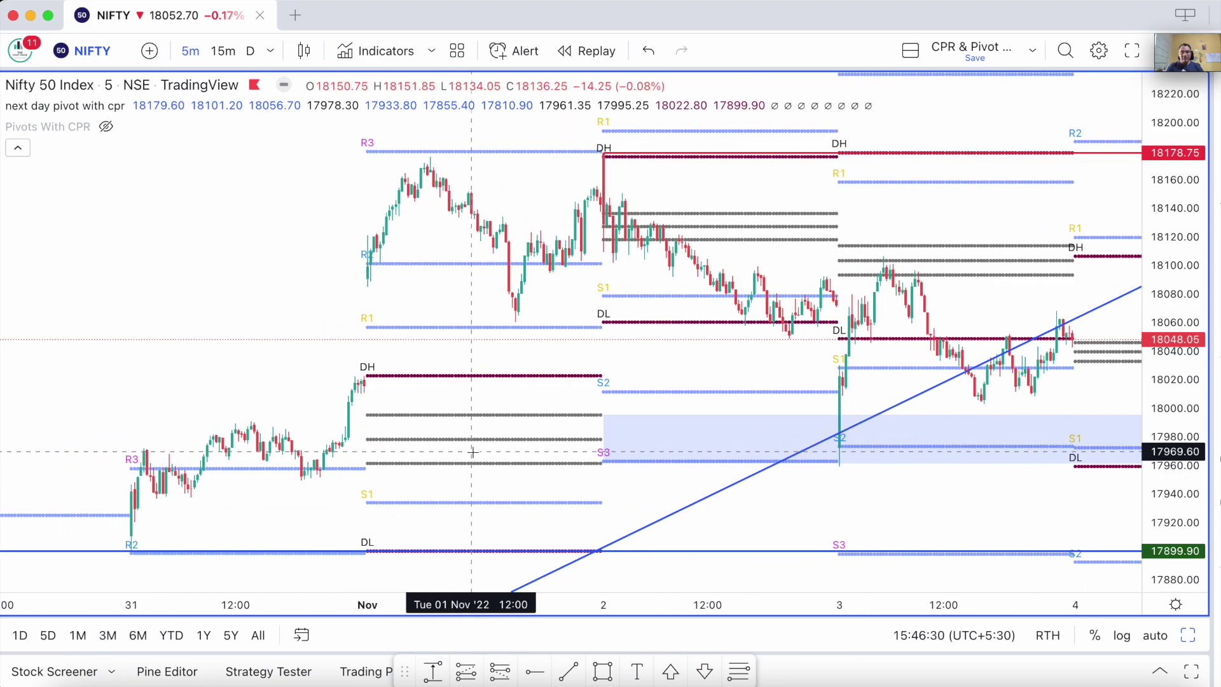
pyautogui.scroll(5, 471, 452)
pyautogui.hscroll(5, 470, 453)
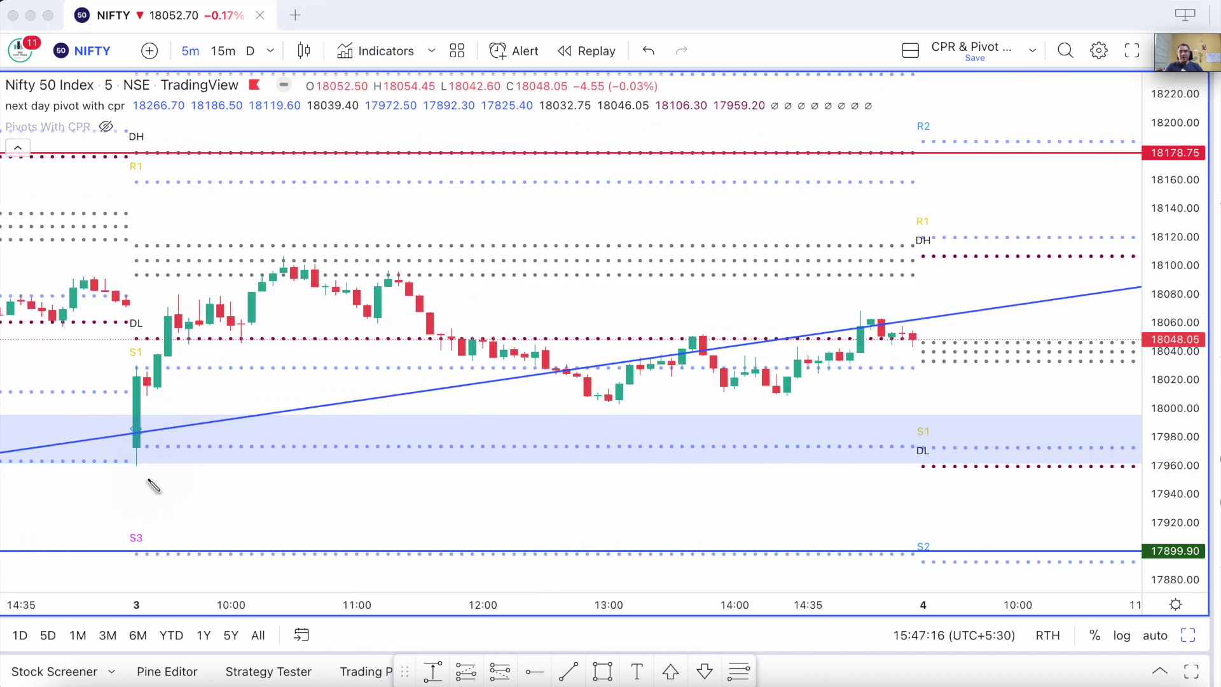
pyautogui.moveTo(126, 463)
pyautogui.mouseDown()
pyautogui.moveTo(158, 471)
pyautogui.moveTo(141, 446)
pyautogui.moveTo(148, 453)
pyautogui.mouseUp()
pyautogui.press('Delete')
pyautogui.moveTo(143, 438)
pyautogui.mouseDown()
pyautogui.moveTo(127, 451)
pyautogui.moveTo(139, 435)
pyautogui.moveTo(163, 452)
pyautogui.moveTo(168, 410)
pyautogui.moveTo(169, 452)
pyautogui.mouseUp()
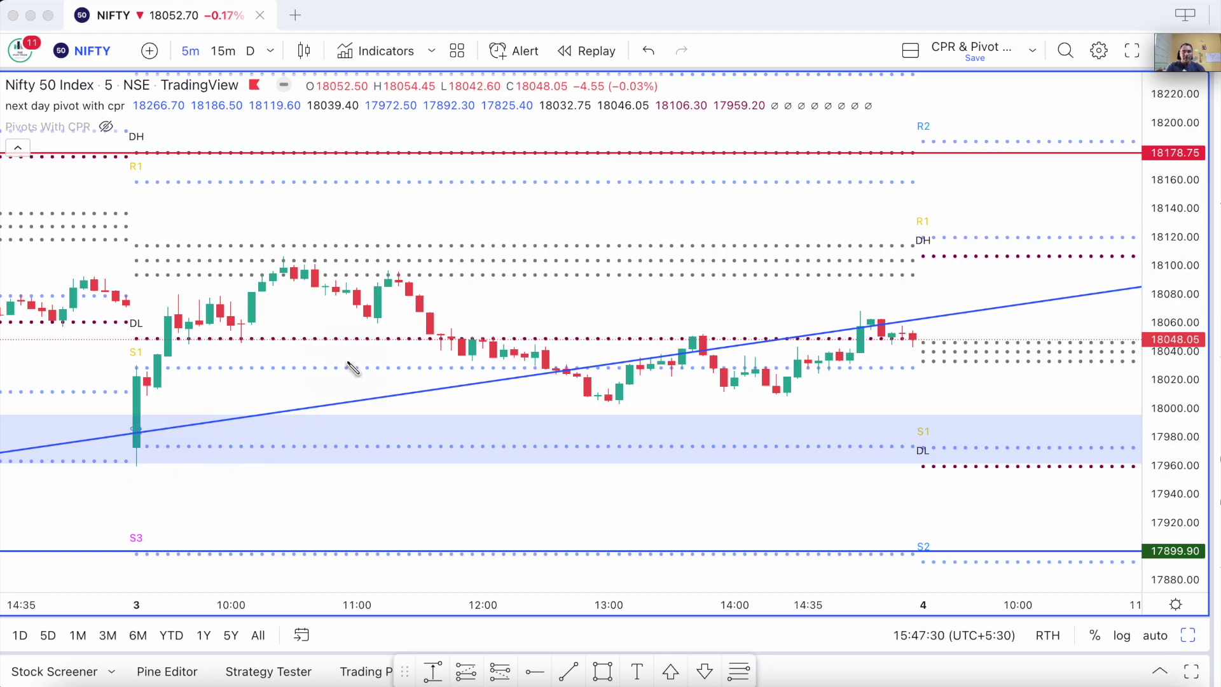
pyautogui.moveTo(131, 454); pyautogui.dragTo(220, 310)
pyautogui.moveTo(188, 332)
pyautogui.mouseDown()
pyautogui.moveTo(219, 312)
pyautogui.moveTo(219, 358)
pyautogui.mouseUp()
pyautogui.moveTo(205, 453)
pyautogui.mouseDown()
pyautogui.moveTo(273, 434)
pyautogui.moveTo(912, 414)
pyautogui.mouseUp()
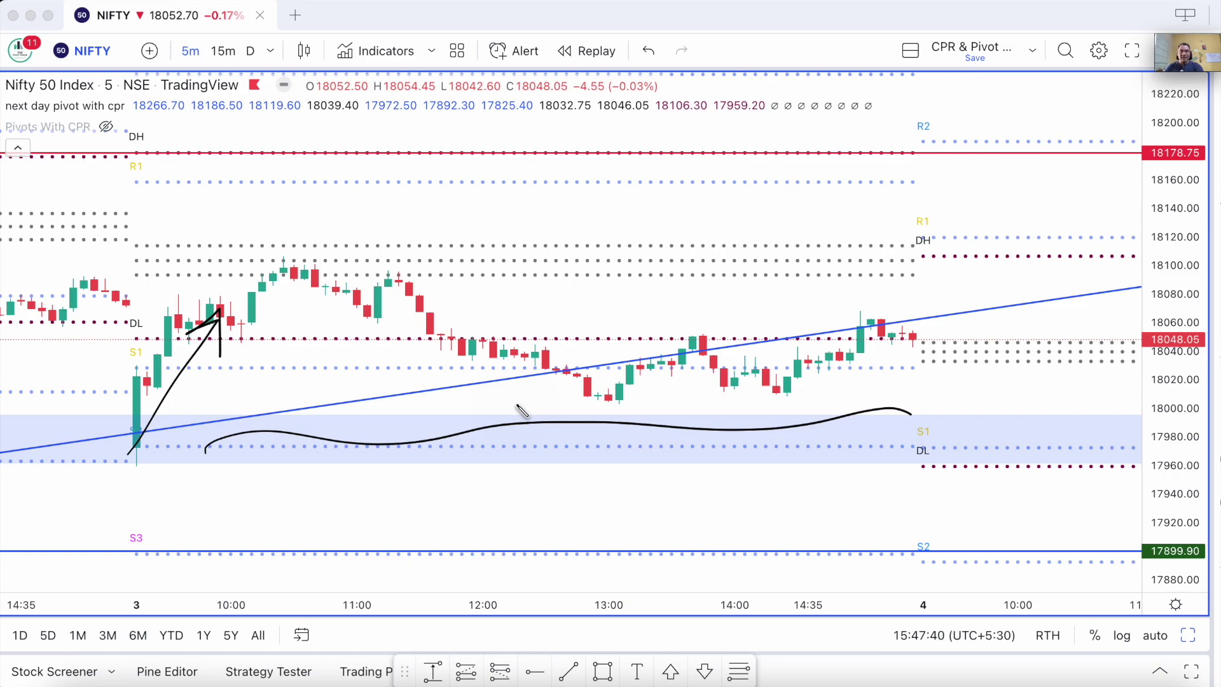
pyautogui.press('BackSpace')
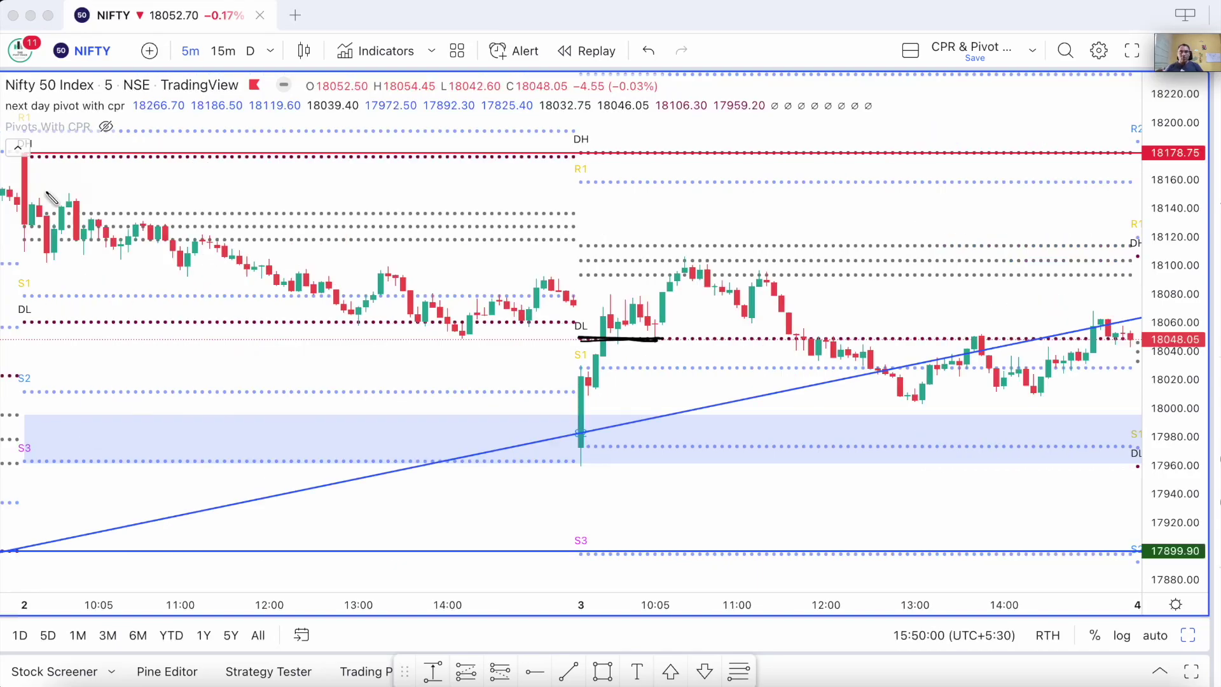
# Step: Sketch the previous day's decline and rebound, circling and marking the candles at the DL level
pyautogui.moveTo(27, 170)
pyautogui.mouseDown()
pyautogui.moveTo(469, 339)
pyautogui.moveTo(446, 353)
pyautogui.mouseUp()
pyautogui.moveTo(585, 434)
pyautogui.mouseDown()
pyautogui.moveTo(643, 341)
pyautogui.moveTo(649, 358)
pyautogui.mouseUp()
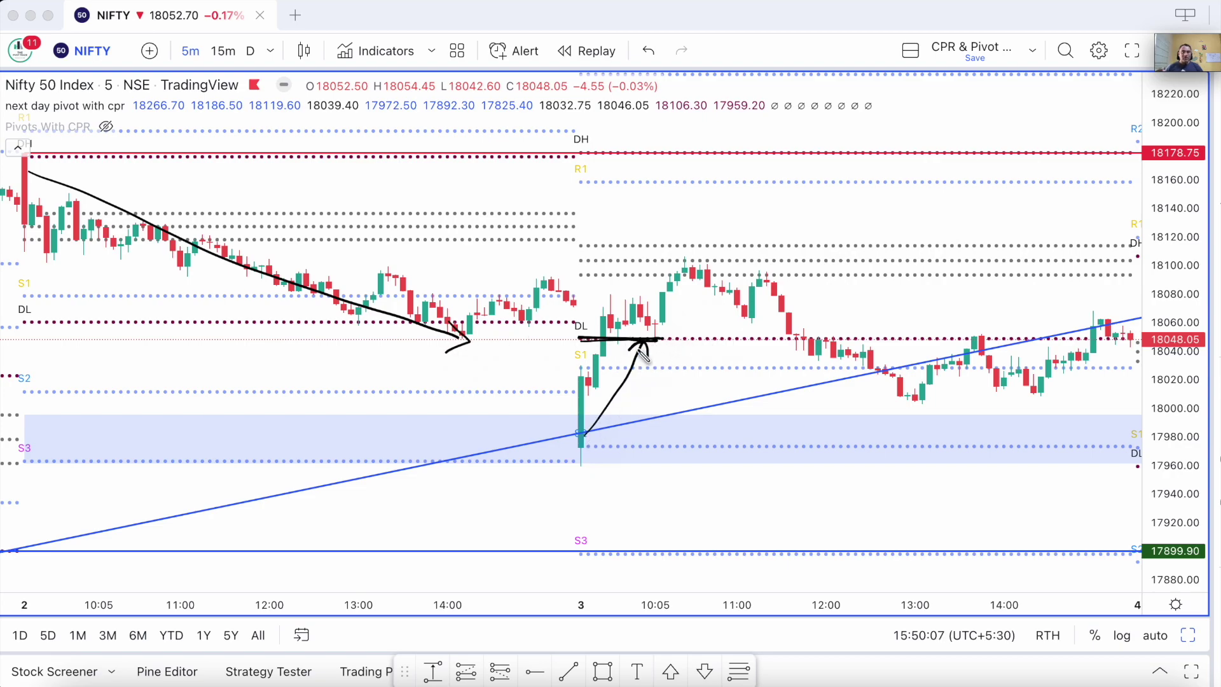
pyautogui.moveTo(612, 329)
pyautogui.mouseDown()
pyautogui.moveTo(585, 347)
pyautogui.moveTo(612, 360)
pyautogui.moveTo(621, 332)
pyautogui.moveTo(589, 343)
pyautogui.moveTo(667, 394)
pyautogui.moveTo(666, 371)
pyautogui.mouseUp()
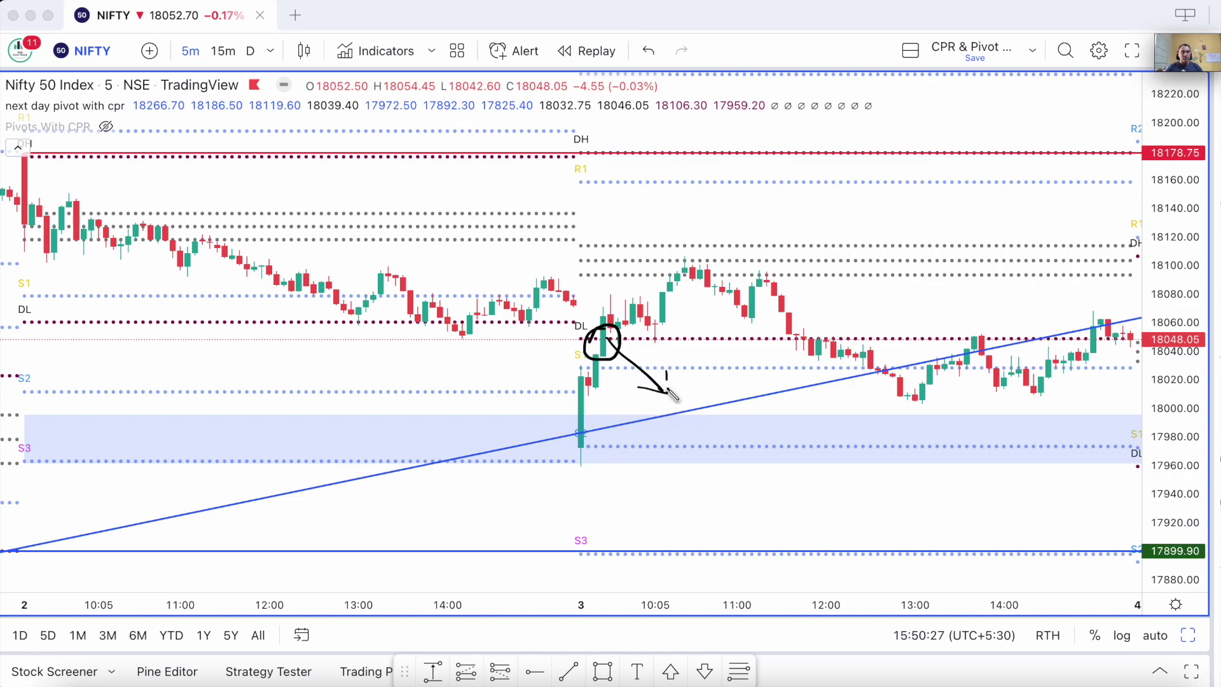
pyautogui.moveTo(585, 339); pyautogui.dragTo(674, 340)
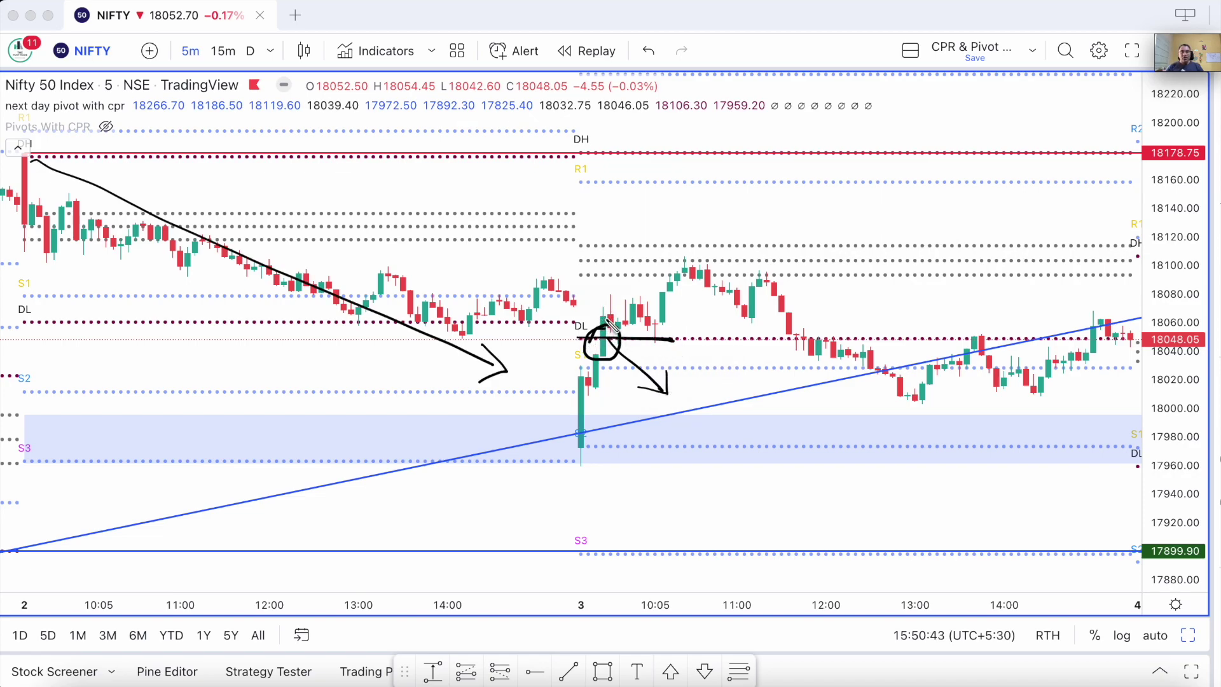
pyautogui.moveTo(702, 280)
pyautogui.mouseDown()
pyautogui.moveTo(610, 300)
pyautogui.moveTo(649, 331)
pyautogui.moveTo(699, 262)
pyautogui.mouseUp()
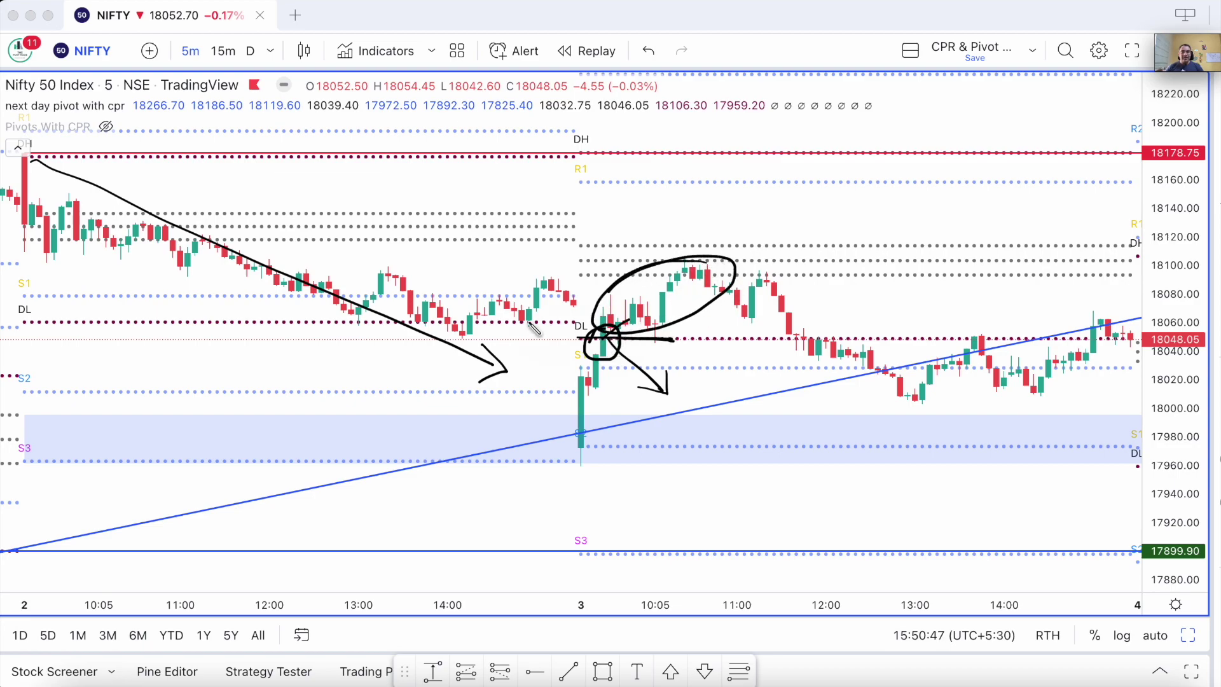
# Step: Add horizontal strokes and arrows around the circled opening candles, then clear all drawings
pyautogui.moveTo(67, 224); pyautogui.dragTo(404, 201)
pyautogui.moveTo(159, 332); pyautogui.dragTo(506, 335)
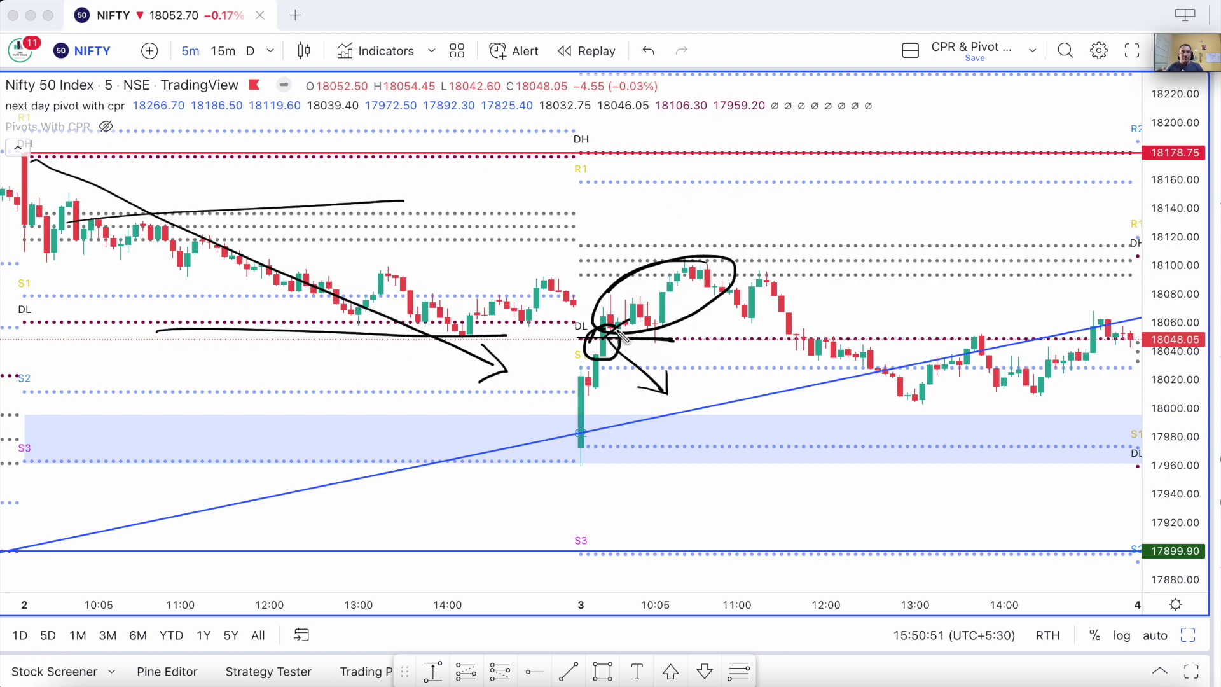
pyautogui.moveTo(622, 327)
pyautogui.mouseDown()
pyautogui.moveTo(667, 292)
pyautogui.moveTo(661, 314)
pyautogui.mouseUp()
pyautogui.moveTo(562, 303); pyautogui.dragTo(598, 337)
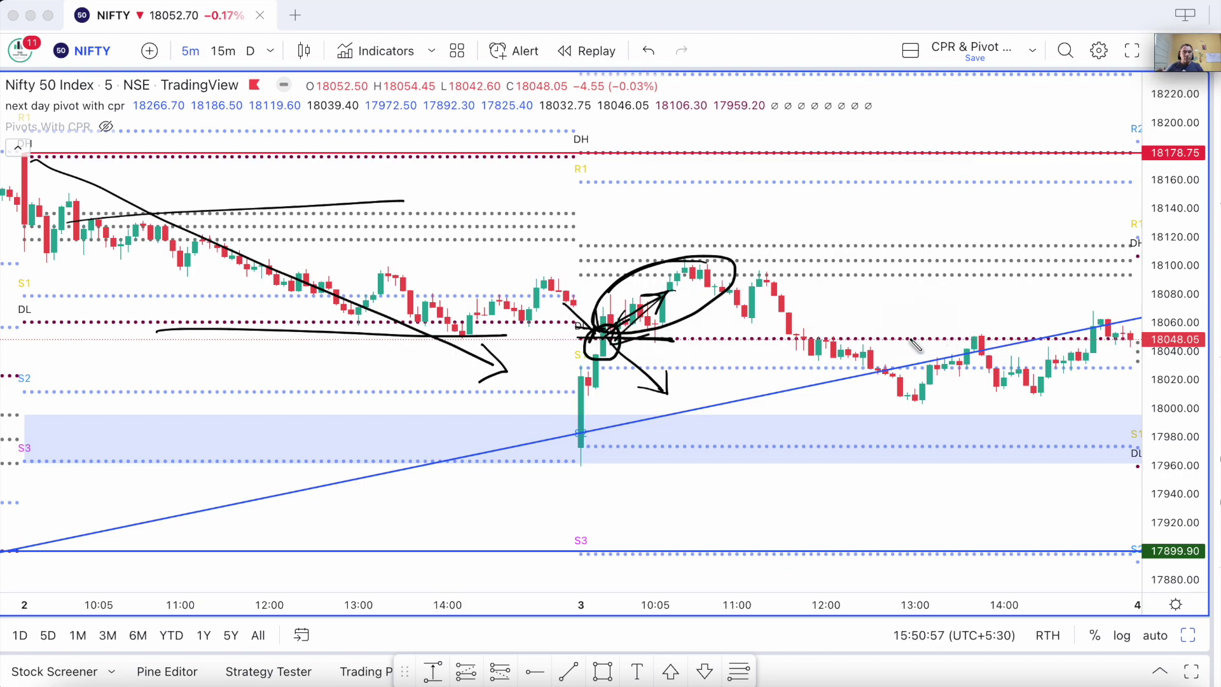
pyautogui.press('Delete')
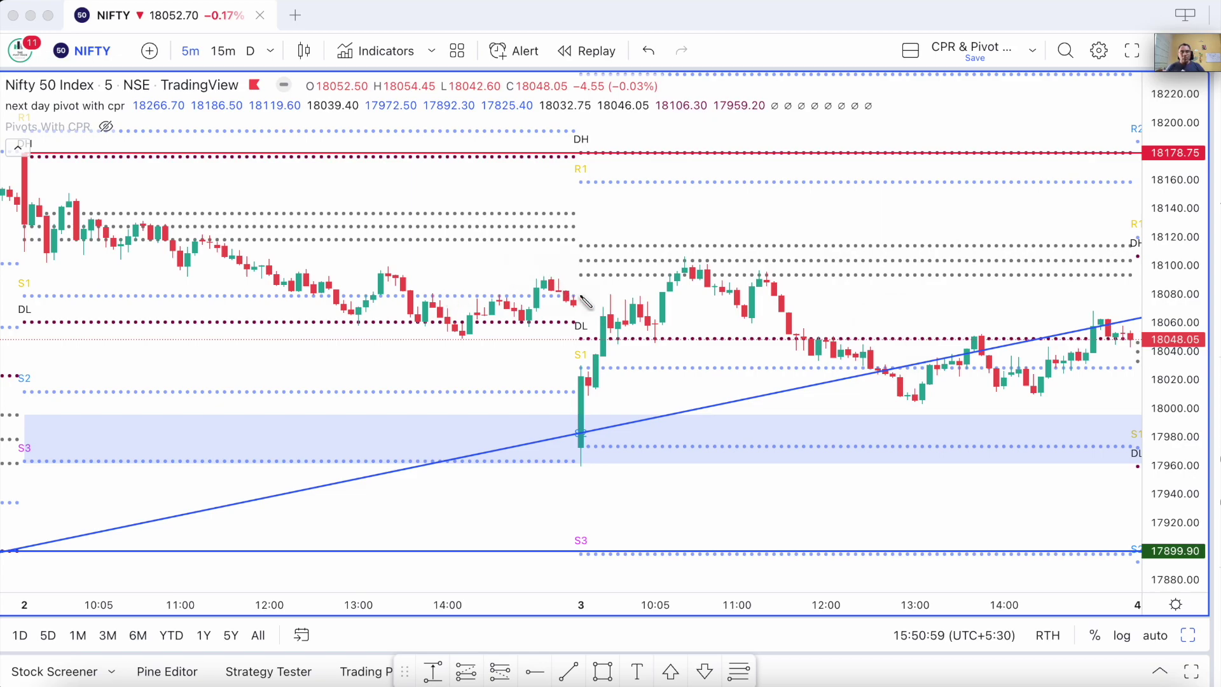
pyautogui.moveTo(605, 339)
pyautogui.mouseDown()
pyautogui.moveTo(660, 387)
pyautogui.moveTo(608, 317)
pyautogui.moveTo(622, 336)
pyautogui.mouseUp()
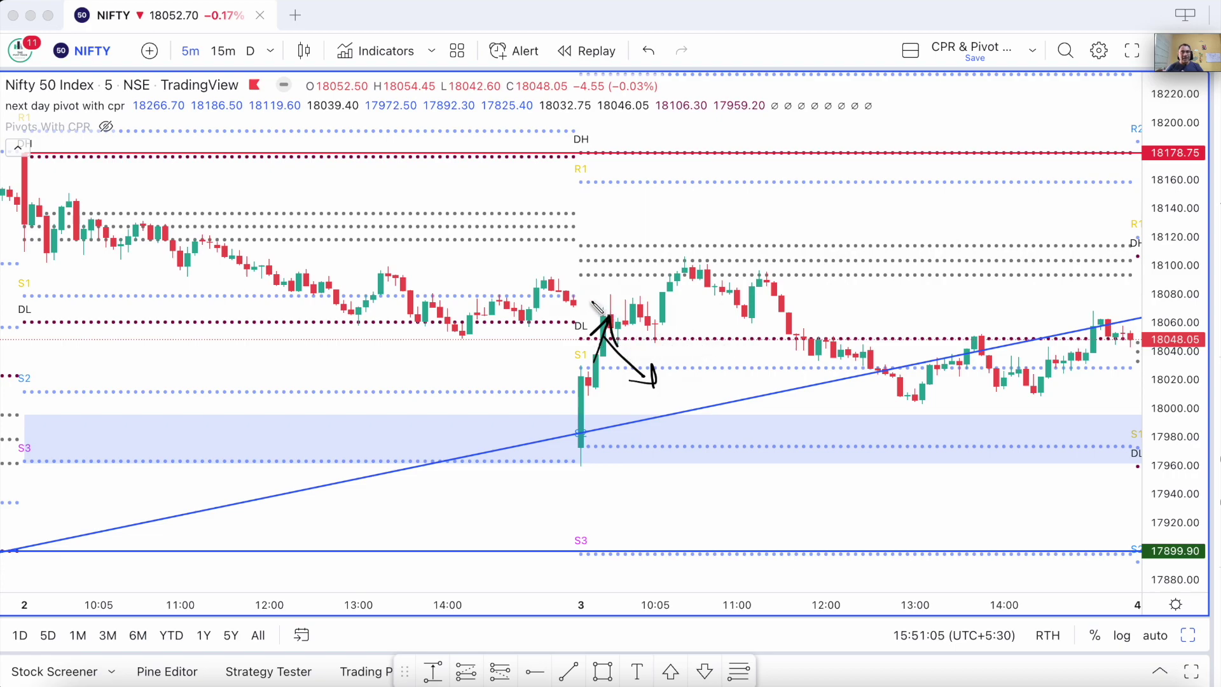
pyautogui.moveTo(582, 297); pyautogui.dragTo(665, 297)
pyautogui.moveTo(565, 333)
pyautogui.mouseDown()
pyautogui.moveTo(679, 334)
pyautogui.moveTo(658, 318)
pyautogui.moveTo(699, 273)
pyautogui.moveTo(681, 257)
pyautogui.mouseUp()
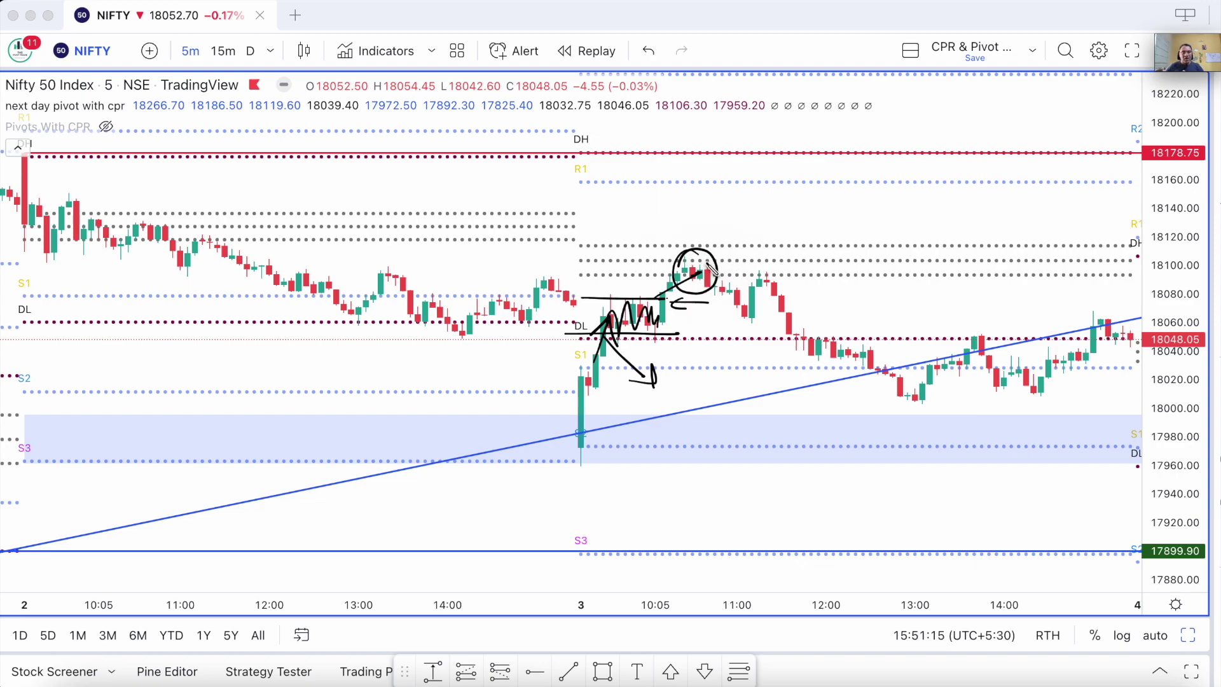
pyautogui.moveTo(631, 262)
pyautogui.mouseDown()
pyautogui.moveTo(683, 263)
pyautogui.moveTo(670, 280)
pyautogui.mouseUp()
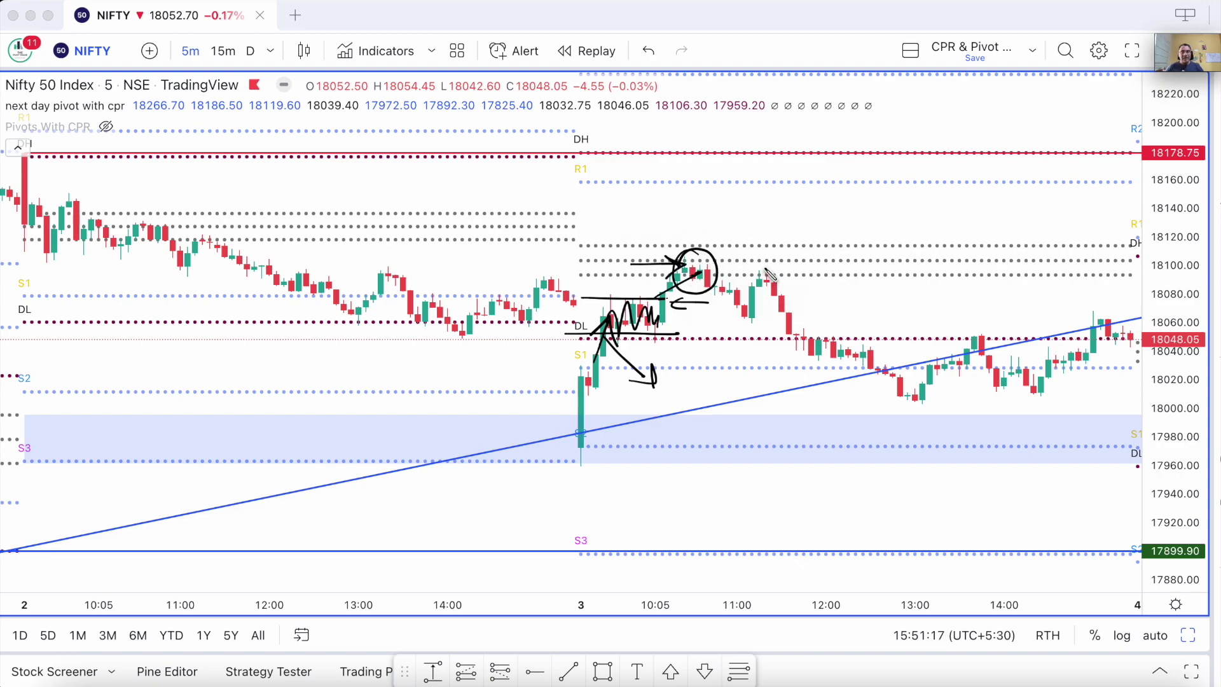
pyautogui.press('Delete')
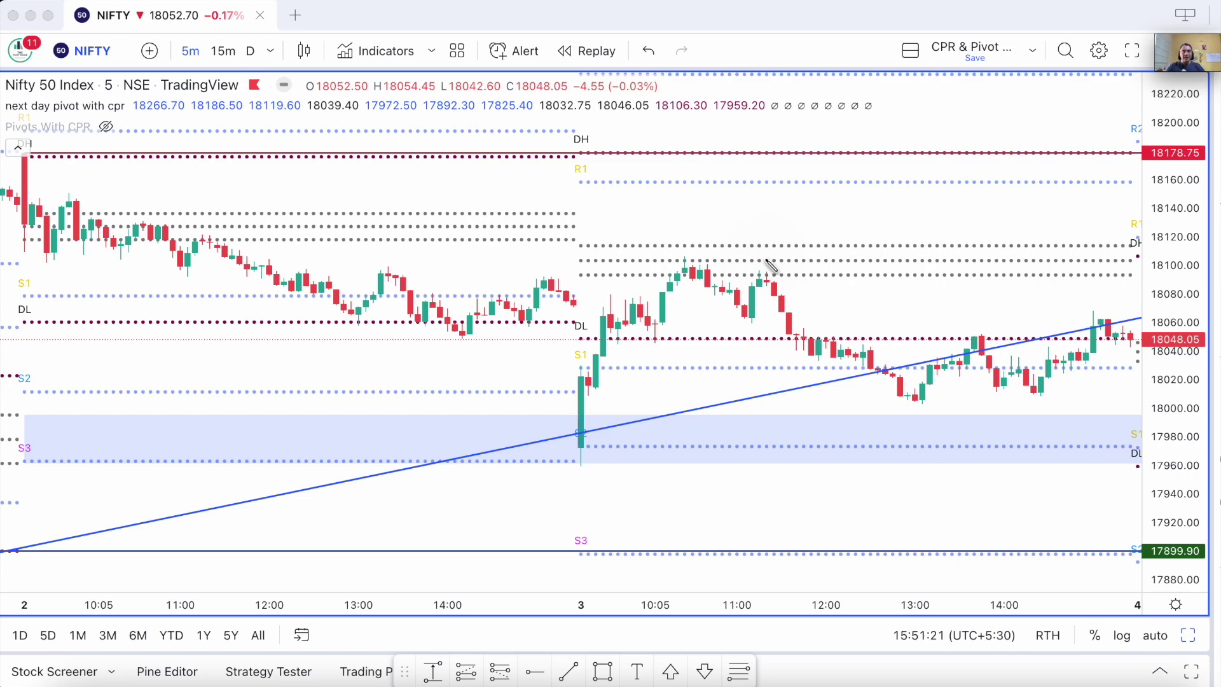
pyautogui.moveTo(694, 256)
pyautogui.mouseDown()
pyautogui.moveTo(682, 272)
pyautogui.moveTo(810, 356)
pyautogui.moveTo(899, 388)
pyautogui.moveTo(909, 406)
pyautogui.mouseUp()
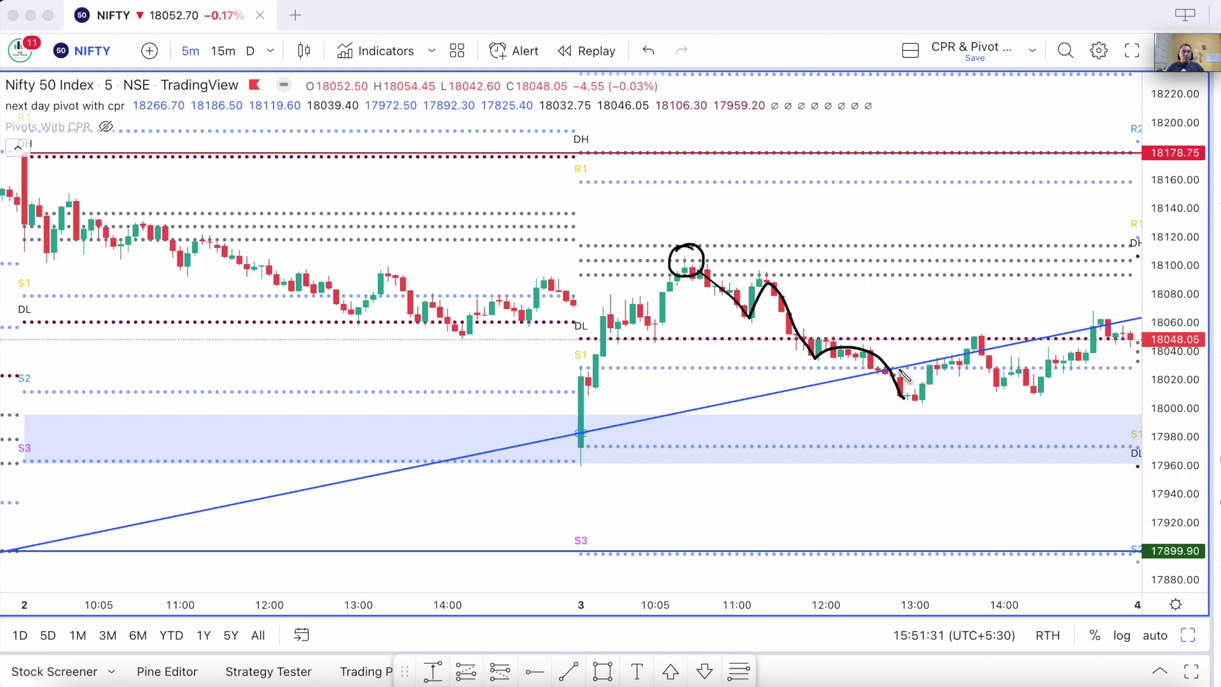
pyautogui.press('Delete')
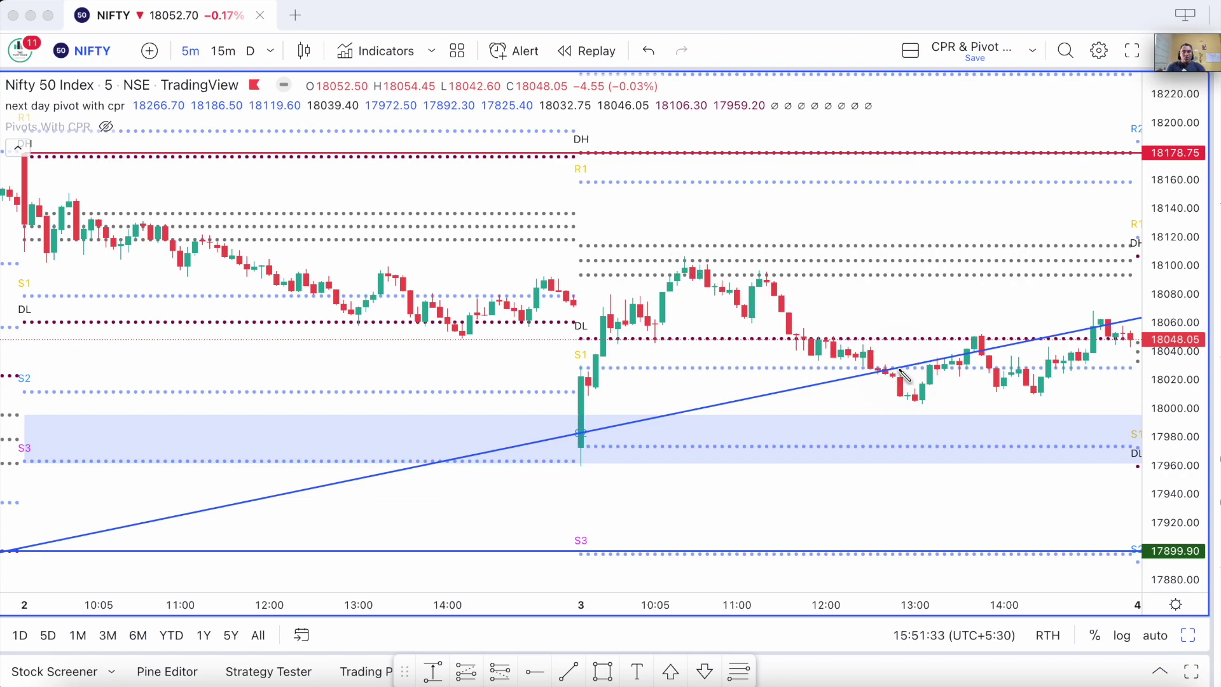
pyautogui.moveTo(30, 154); pyautogui.dragTo(547, 337)
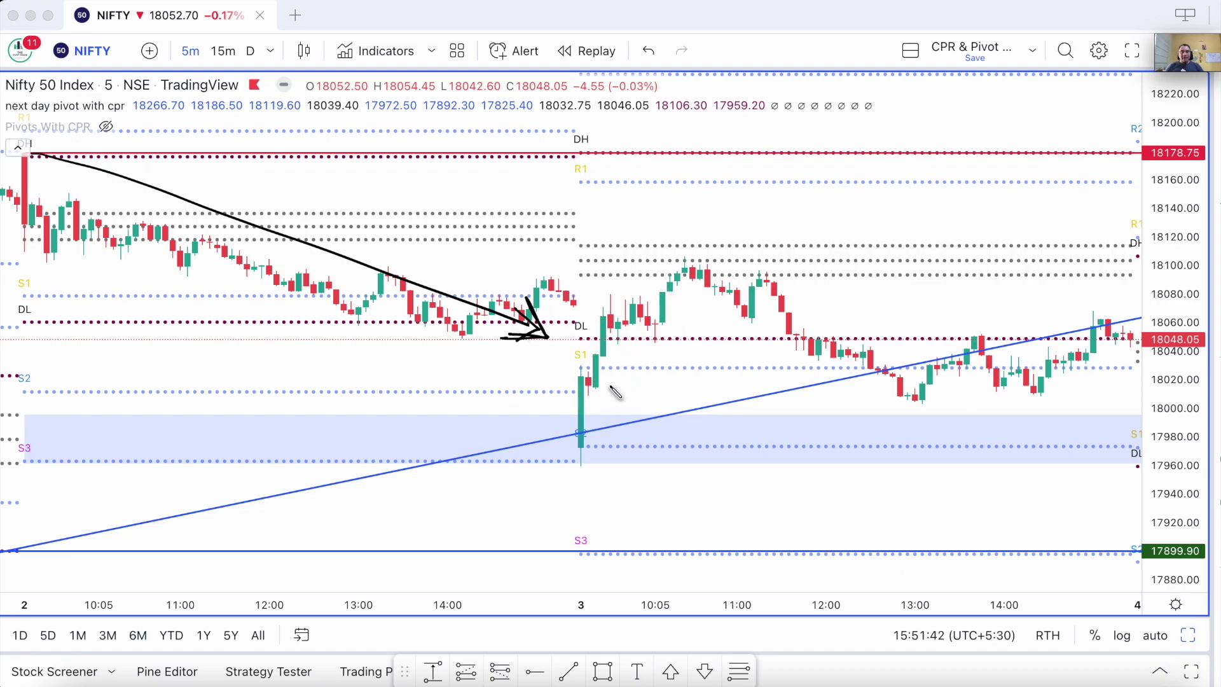
pyautogui.moveTo(581, 437); pyautogui.dragTo(583, 431)
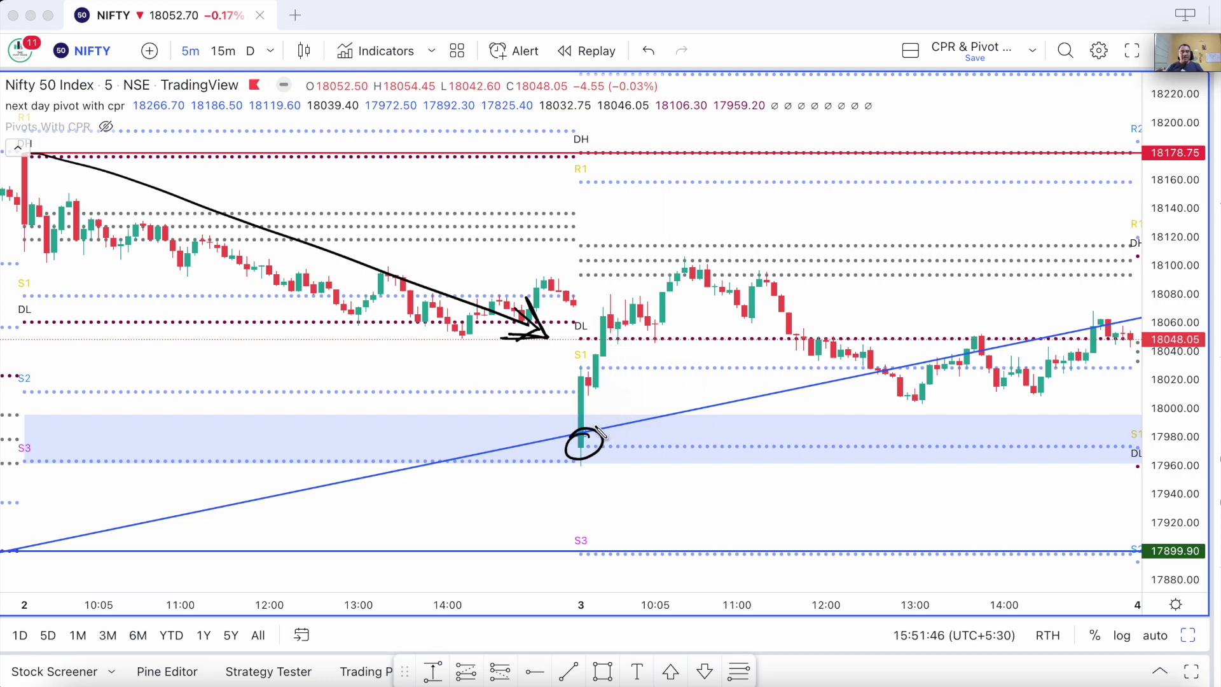
pyautogui.moveTo(589, 445)
pyautogui.mouseDown()
pyautogui.moveTo(804, 581)
pyautogui.moveTo(796, 549)
pyautogui.mouseUp()
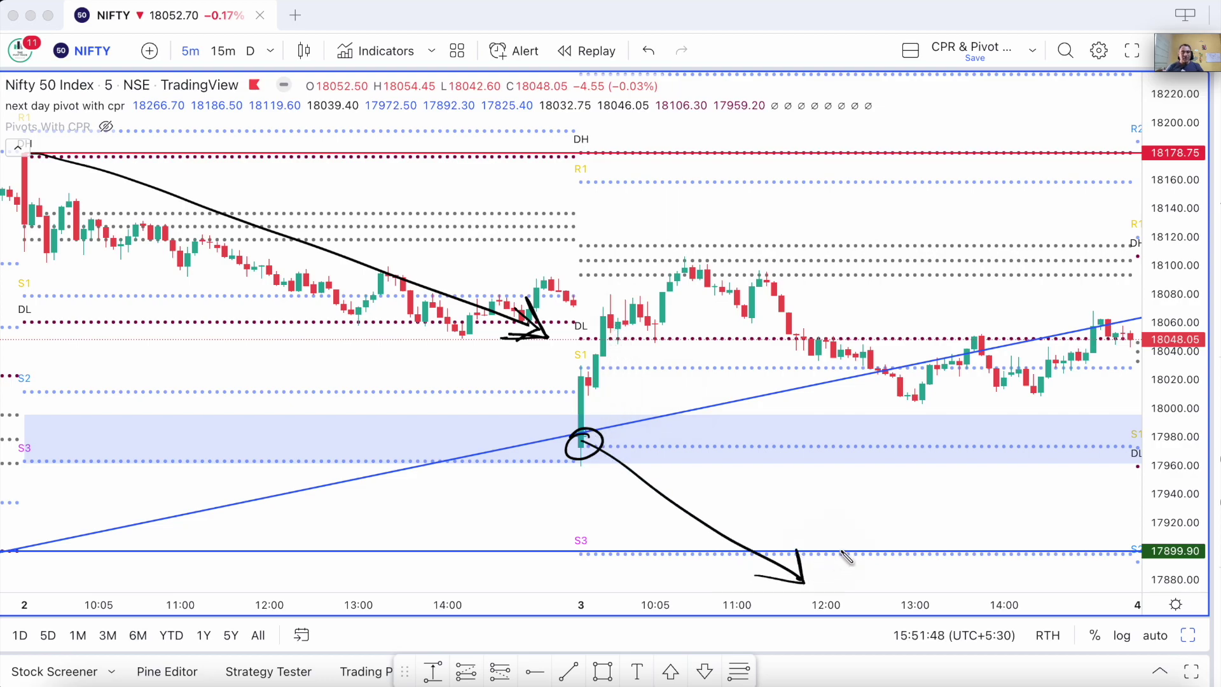
pyautogui.moveTo(583, 440); pyautogui.dragTo(667, 305)
pyautogui.moveTo(637, 325)
pyautogui.mouseDown()
pyautogui.moveTo(666, 306)
pyautogui.moveTo(662, 352)
pyautogui.mouseUp()
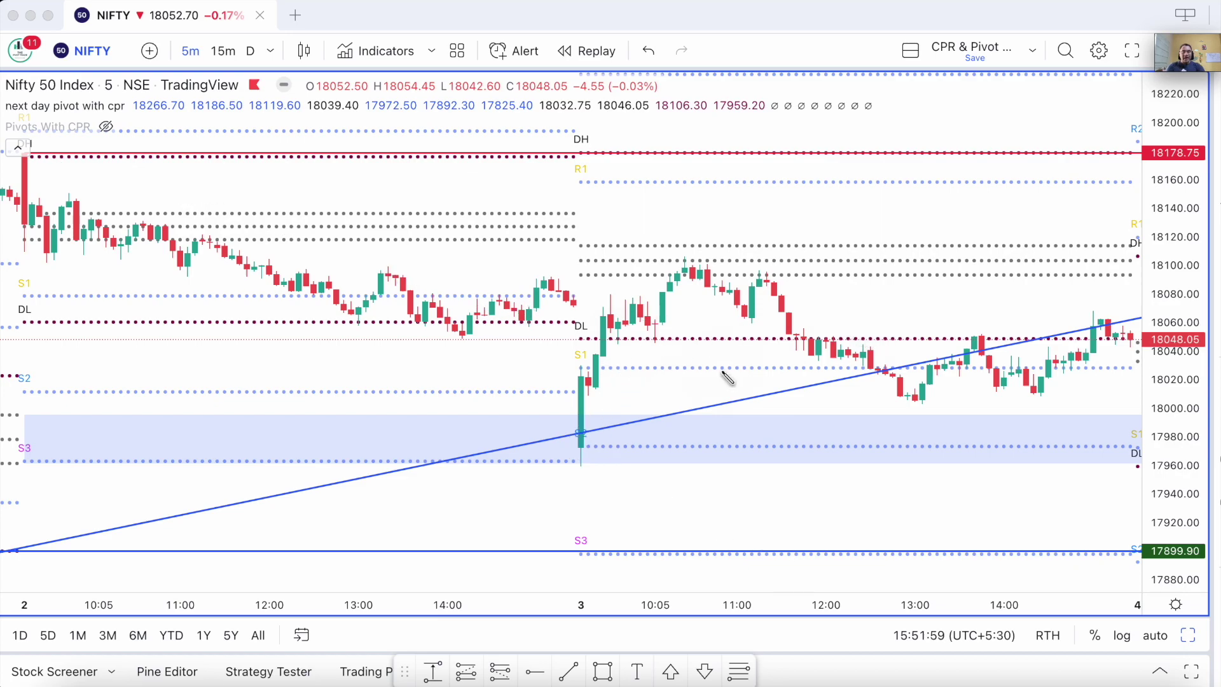
pyautogui.click(599, 402)
pyautogui.moveTo(594, 189)
pyautogui.mouseDown()
pyautogui.moveTo(597, 221)
pyautogui.moveTo(614, 188)
pyautogui.moveTo(655, 220)
pyautogui.moveTo(629, 219)
pyautogui.moveTo(668, 238)
pyautogui.mouseUp()
pyautogui.click(657, 212)
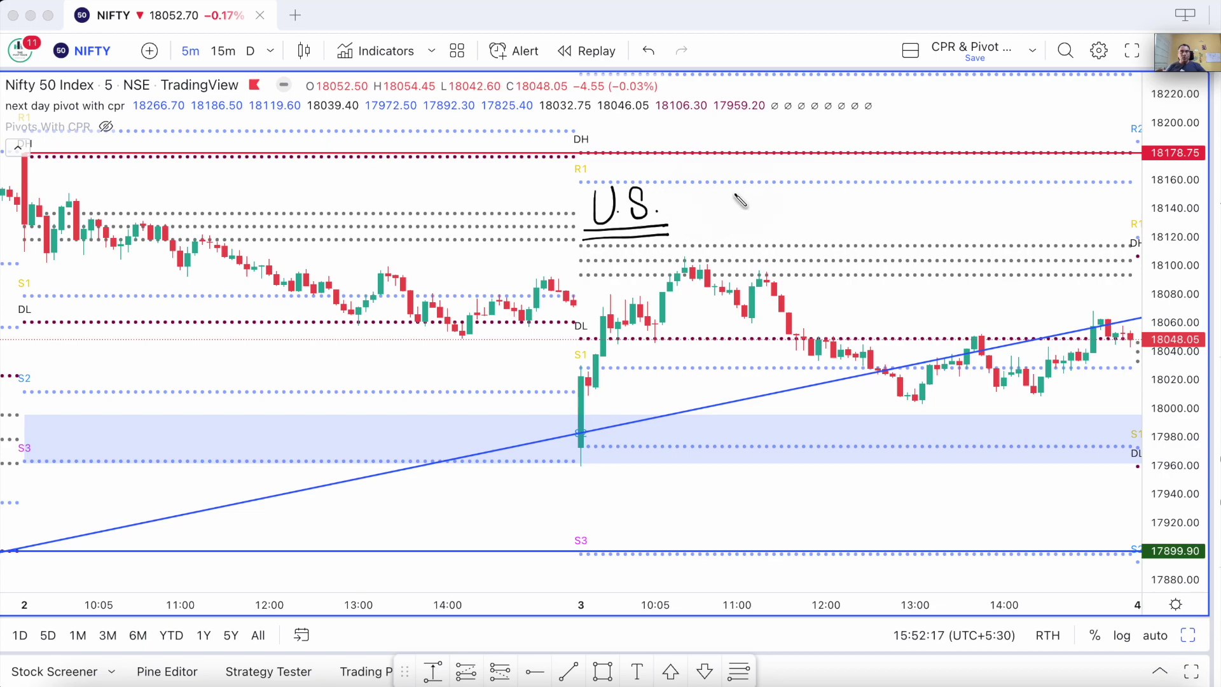
pyautogui.moveTo(720, 195)
pyautogui.mouseDown()
pyautogui.moveTo(698, 227)
pyautogui.moveTo(711, 245)
pyautogui.moveTo(787, 211)
pyautogui.mouseUp()
pyautogui.moveTo(763, 202); pyautogui.dragTo(753, 225)
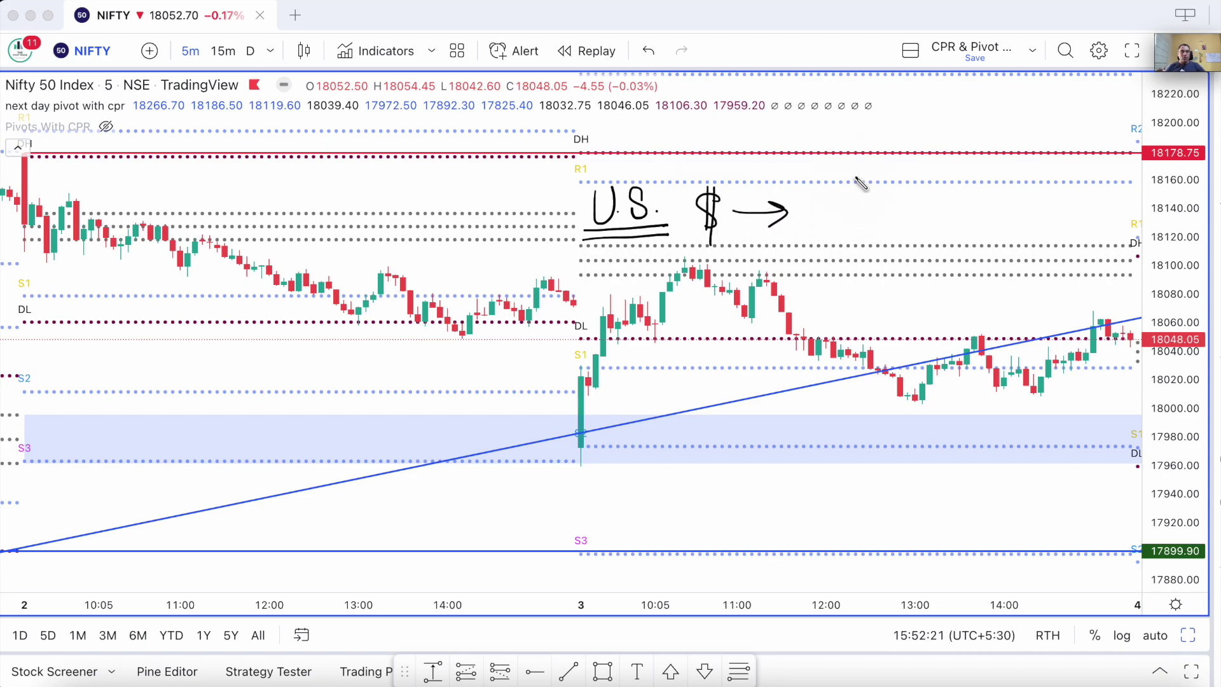
pyautogui.moveTo(809, 185); pyautogui.dragTo(834, 184)
pyautogui.moveTo(821, 185)
pyautogui.mouseDown()
pyautogui.moveTo(820, 226)
pyautogui.moveTo(845, 224)
pyautogui.mouseUp()
pyautogui.moveTo(847, 210); pyautogui.dragTo(868, 224)
pyautogui.moveTo(898, 212); pyautogui.dragTo(892, 223)
pyautogui.moveTo(904, 206); pyautogui.dragTo(940, 223)
pyautogui.moveTo(808, 240); pyautogui.dragTo(944, 224)
pyautogui.moveTo(796, 191); pyautogui.dragTo(795, 232)
pyautogui.moveTo(805, 181)
pyautogui.mouseDown()
pyautogui.moveTo(801, 241)
pyautogui.moveTo(851, 240)
pyautogui.mouseUp()
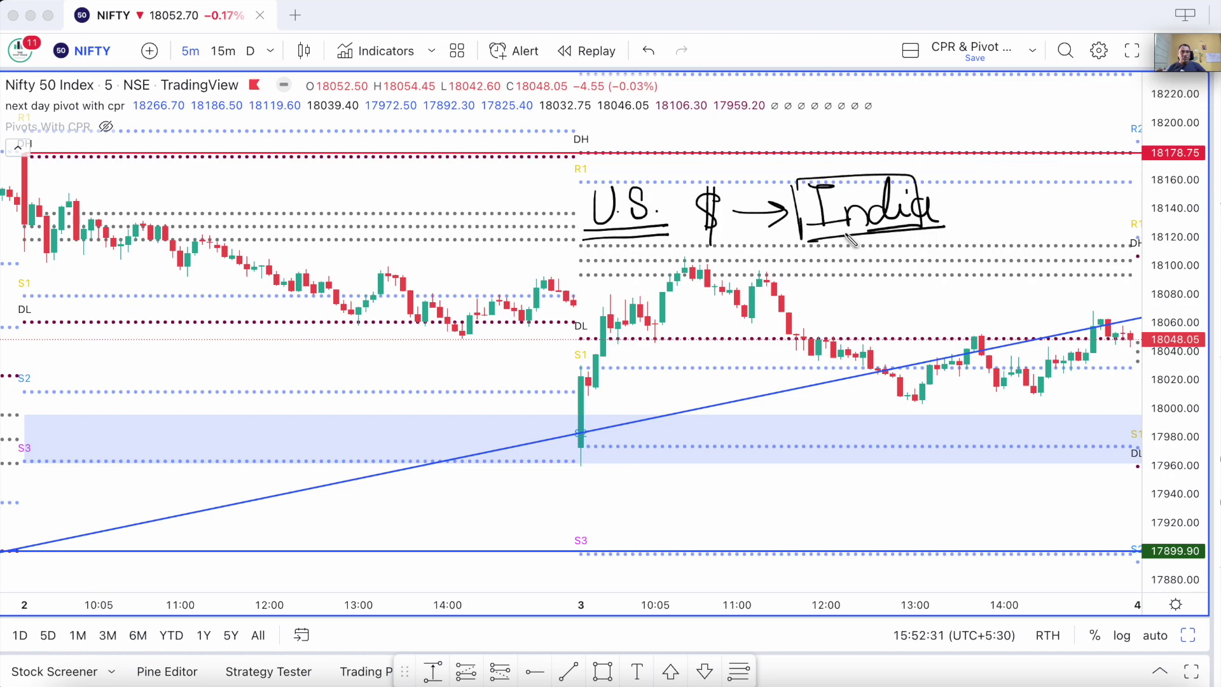
pyautogui.press('Delete')
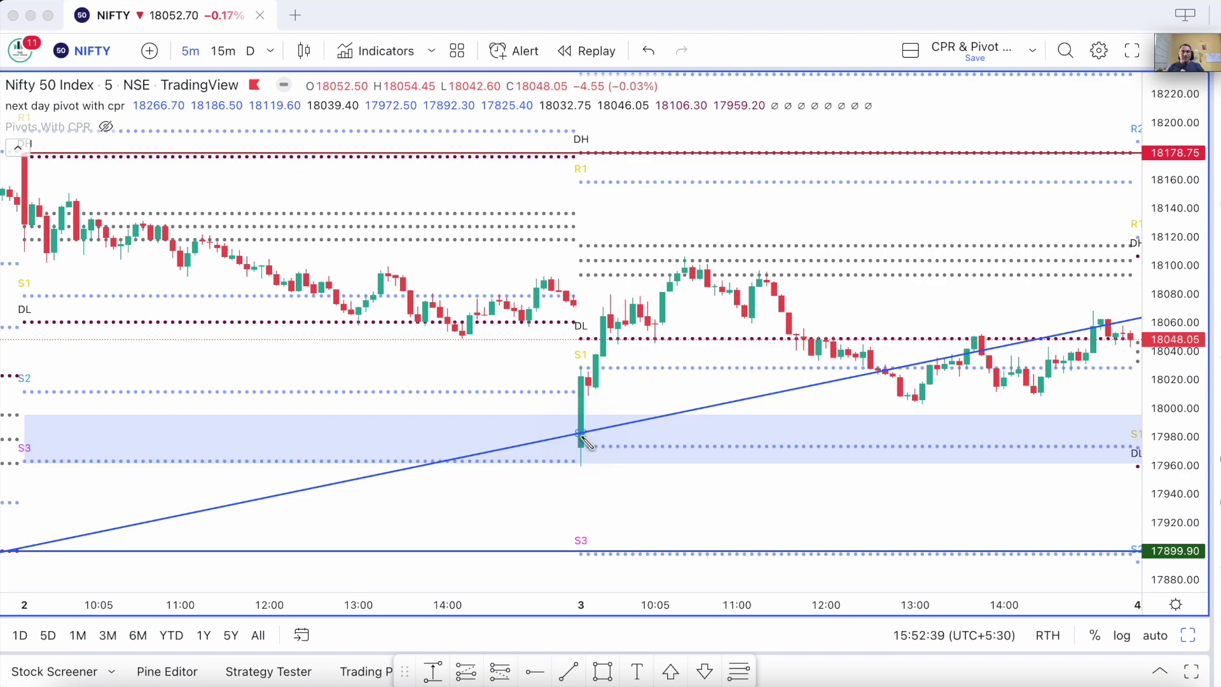
pyautogui.moveTo(580, 438)
pyautogui.mouseDown()
pyautogui.moveTo(689, 291)
pyautogui.moveTo(691, 321)
pyautogui.mouseUp()
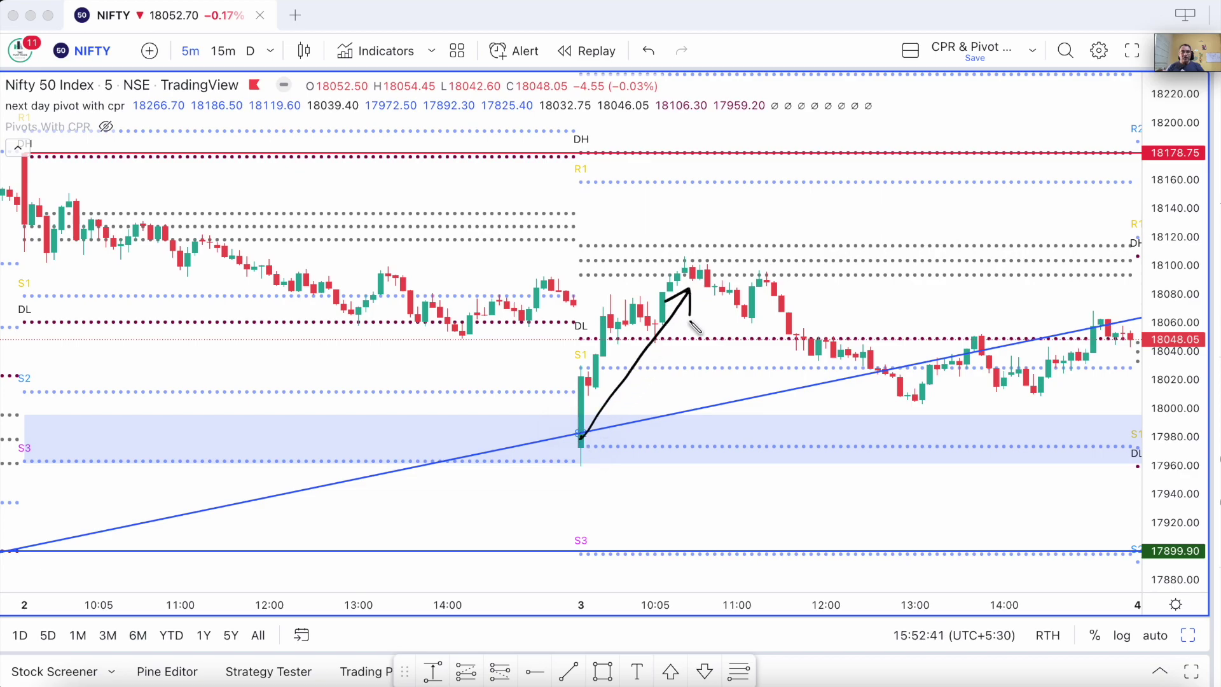
pyautogui.moveTo(544, 410); pyautogui.dragTo(660, 275)
pyautogui.moveTo(638, 289); pyautogui.dragTo(655, 304)
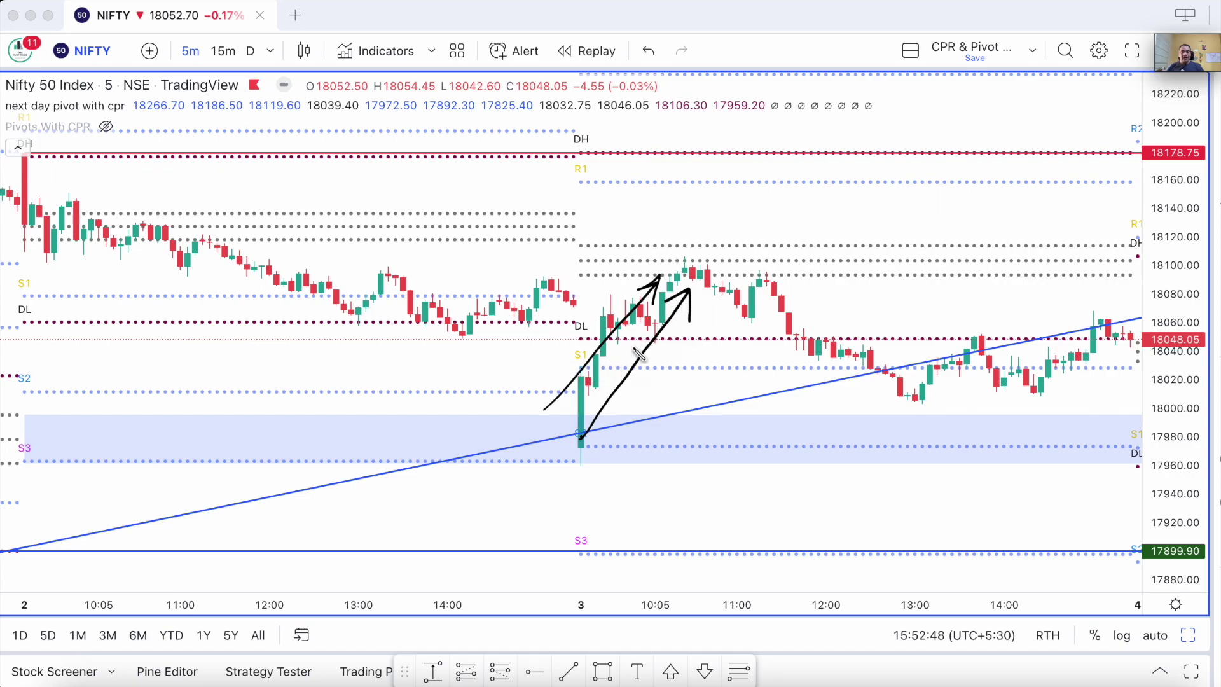
pyautogui.moveTo(572, 415)
pyautogui.mouseDown()
pyautogui.moveTo(505, 415)
pyautogui.moveTo(551, 425)
pyautogui.mouseUp()
pyautogui.moveTo(533, 357)
pyautogui.mouseDown()
pyautogui.moveTo(596, 357)
pyautogui.moveTo(580, 373)
pyautogui.moveTo(600, 337)
pyautogui.mouseUp()
pyautogui.moveTo(583, 323)
pyautogui.mouseDown()
pyautogui.moveTo(597, 333)
pyautogui.moveTo(580, 353)
pyautogui.moveTo(659, 298)
pyautogui.mouseUp()
pyautogui.moveTo(638, 290)
pyautogui.mouseDown()
pyautogui.moveTo(660, 298)
pyautogui.moveTo(646, 313)
pyautogui.mouseUp()
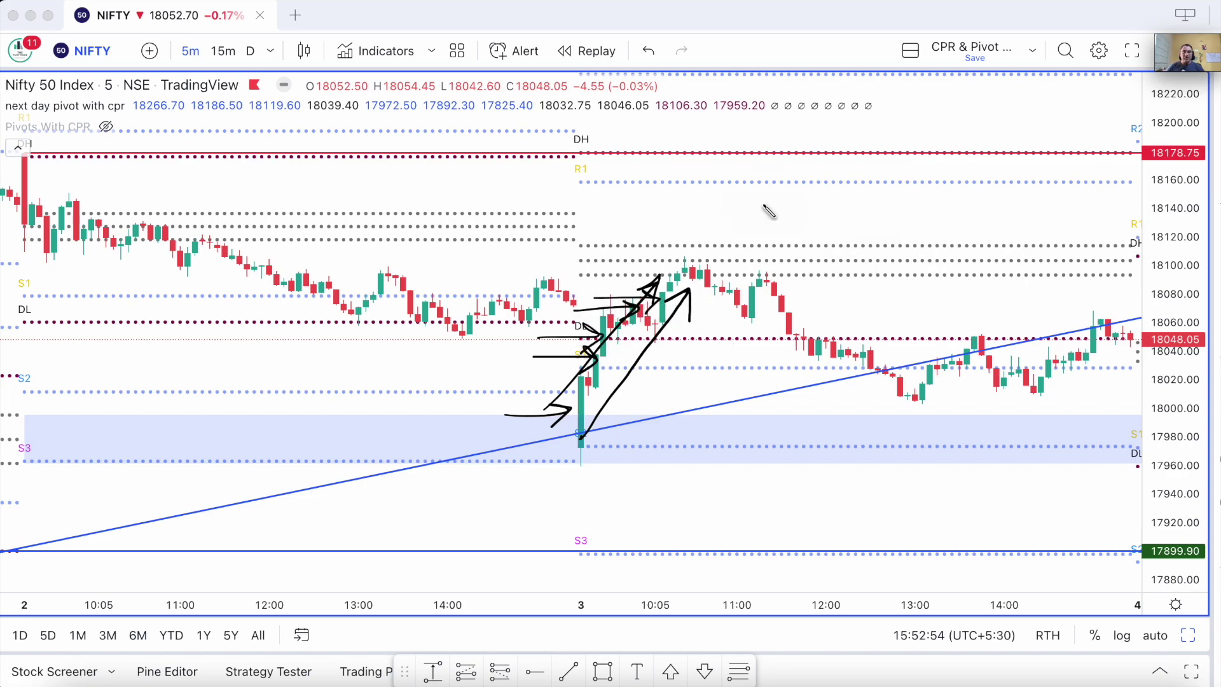
pyautogui.press('BackSpace')
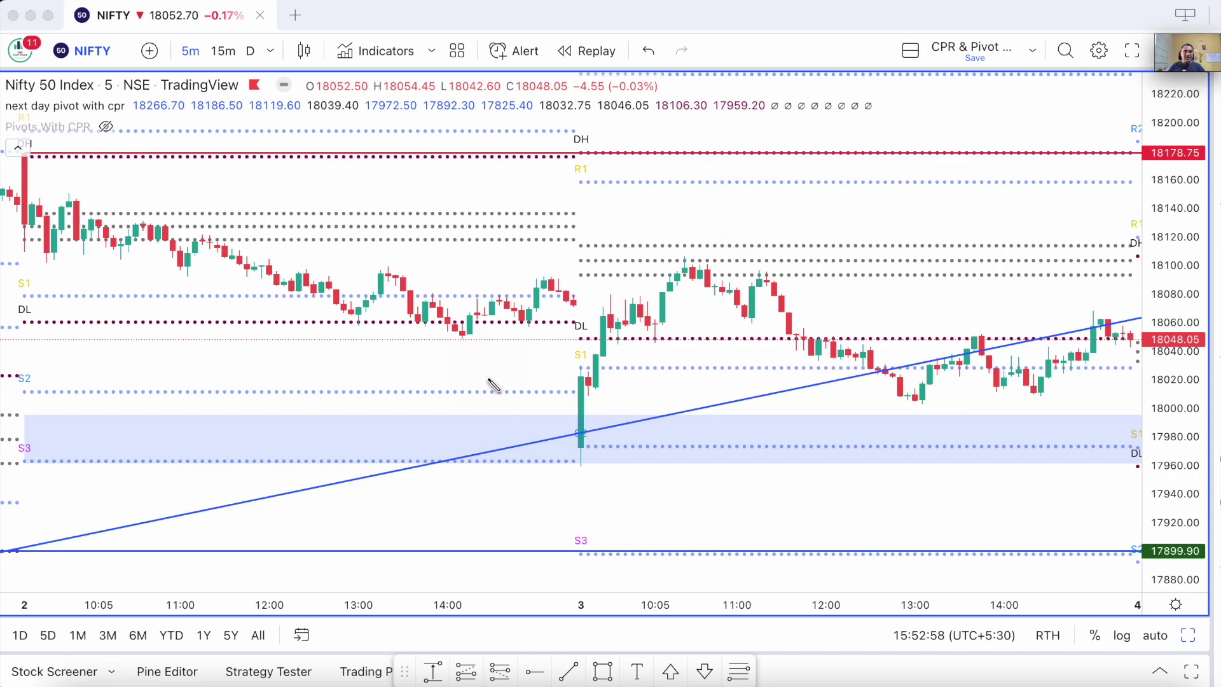
pyautogui.moveTo(683, 278)
pyautogui.mouseDown()
pyautogui.moveTo(552, 410)
pyautogui.moveTo(694, 359)
pyautogui.moveTo(658, 278)
pyautogui.moveTo(620, 280)
pyautogui.mouseUp()
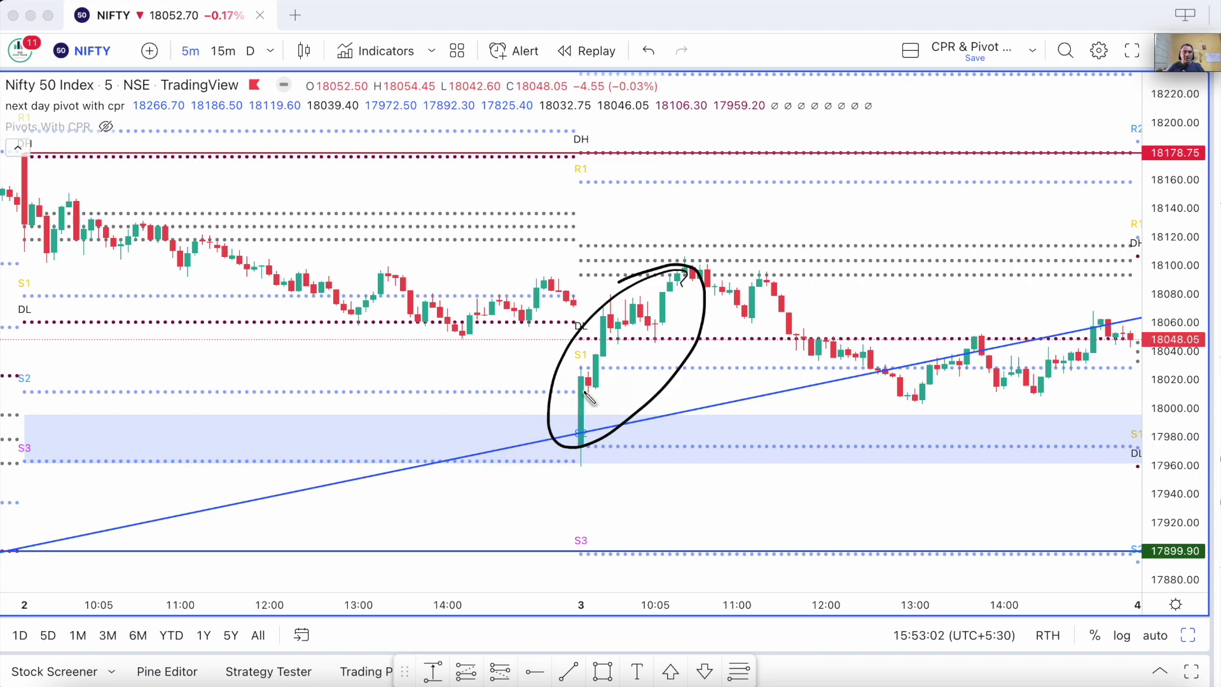
pyautogui.moveTo(581, 304); pyautogui.dragTo(582, 438)
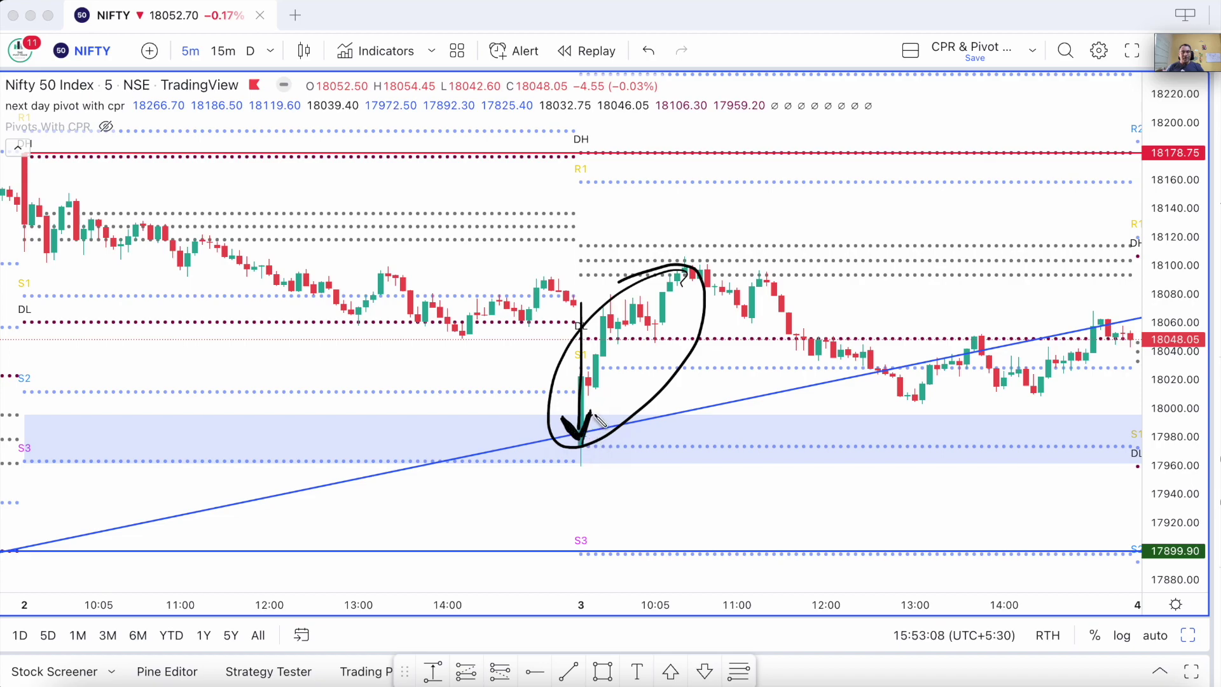
pyautogui.moveTo(583, 445); pyautogui.dragTo(648, 508)
pyautogui.moveTo(612, 504); pyautogui.dragTo(649, 511)
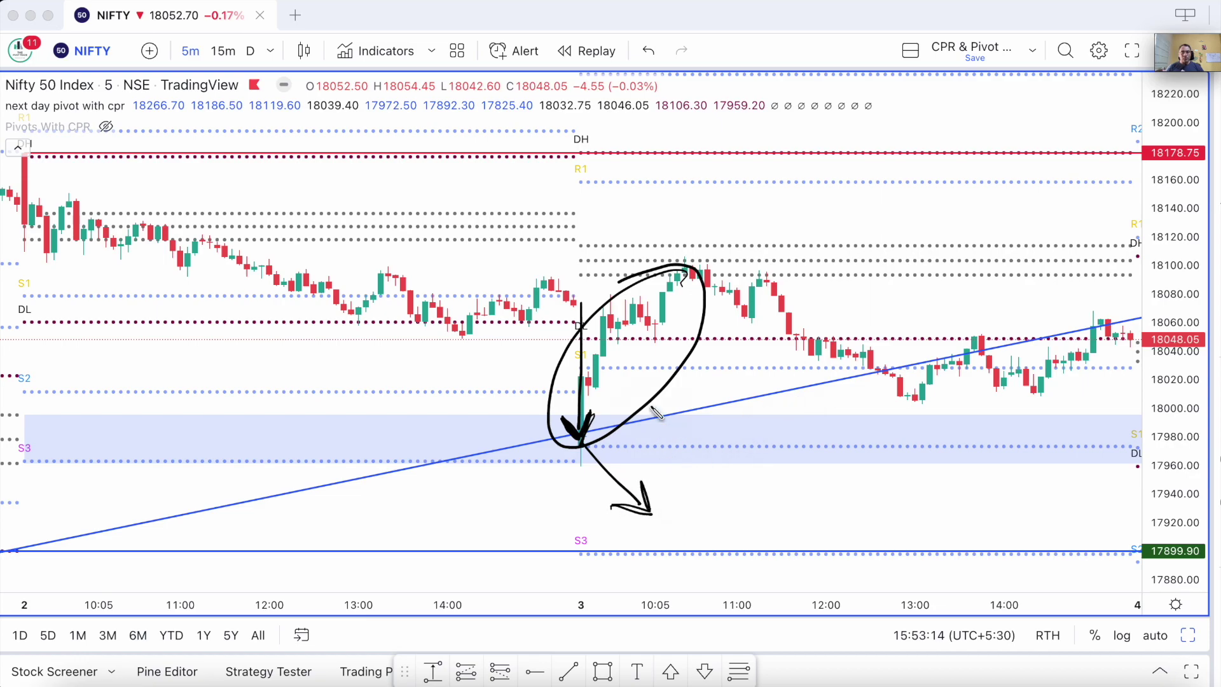
pyautogui.moveTo(597, 370)
pyautogui.mouseDown()
pyautogui.moveTo(557, 415)
pyautogui.moveTo(572, 374)
pyautogui.mouseUp()
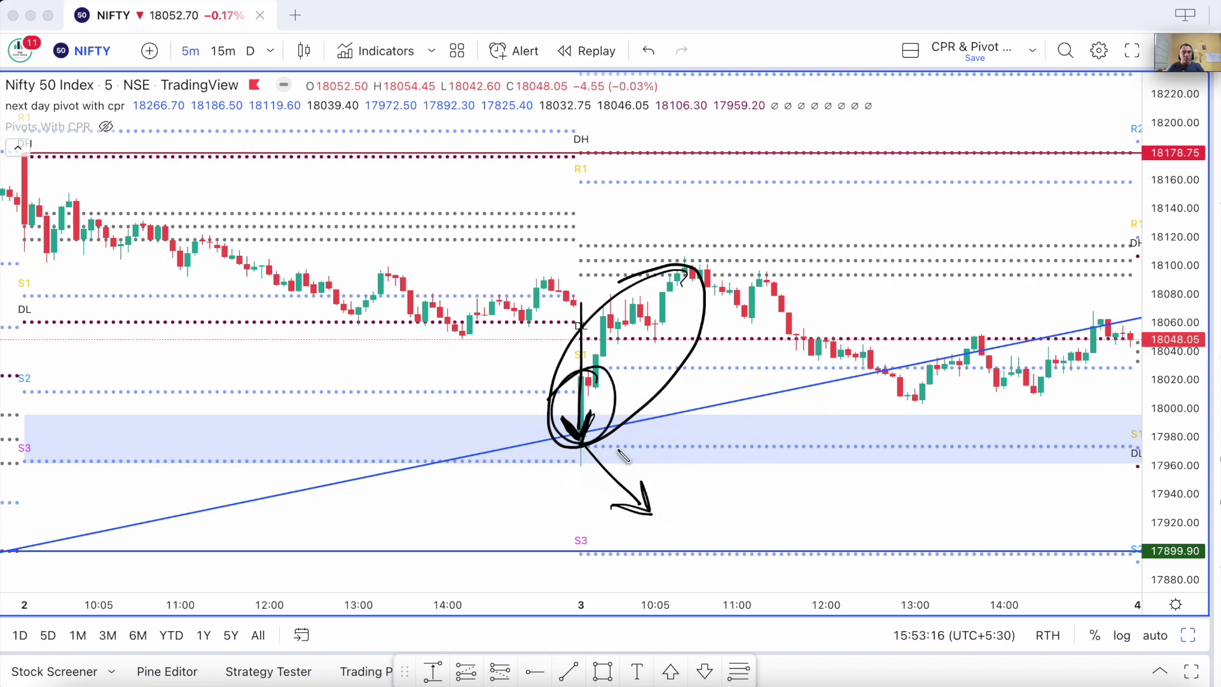
pyautogui.press('Delete')
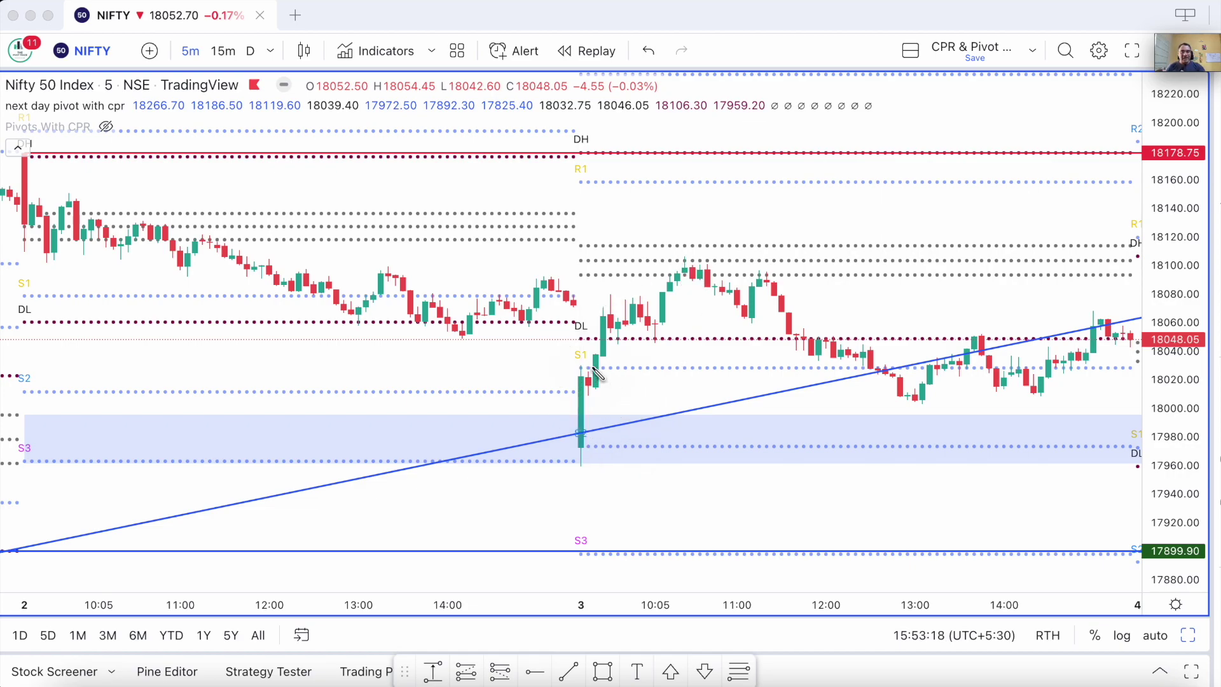
pyautogui.moveTo(529, 396)
pyautogui.mouseDown()
pyautogui.moveTo(578, 404)
pyautogui.moveTo(560, 420)
pyautogui.moveTo(646, 390)
pyautogui.moveTo(653, 409)
pyautogui.moveTo(626, 394)
pyautogui.mouseUp()
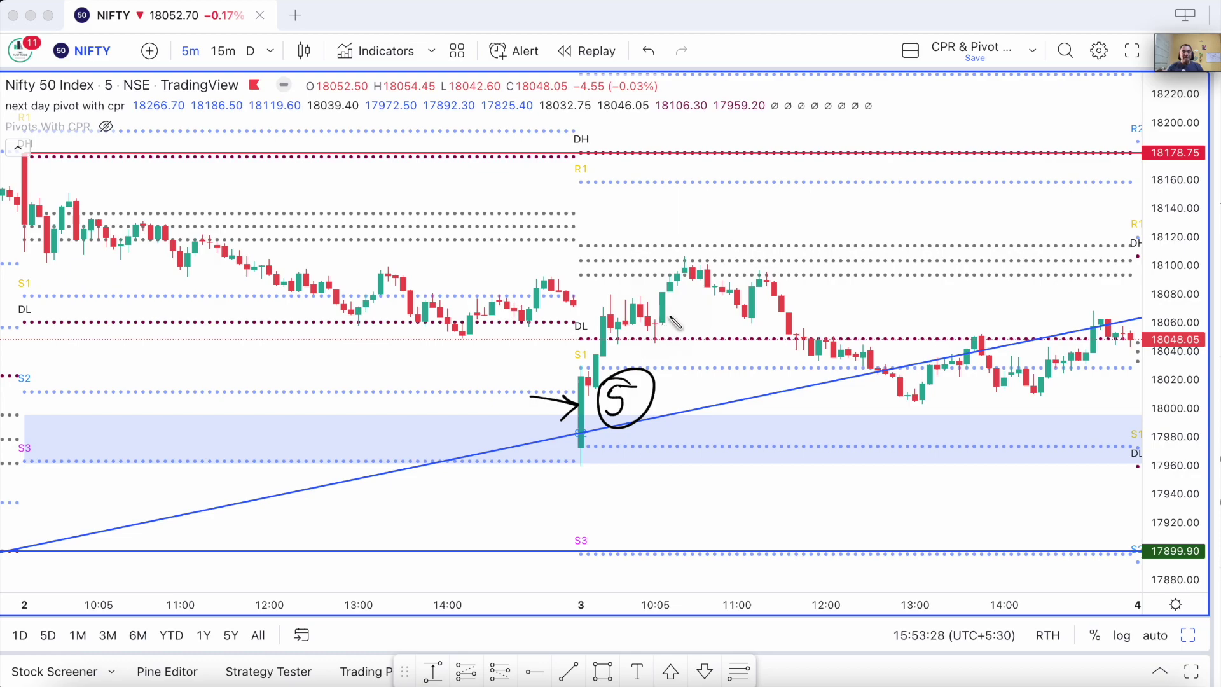
pyautogui.moveTo(586, 445)
pyautogui.mouseDown()
pyautogui.moveTo(579, 468)
pyautogui.moveTo(598, 475)
pyautogui.moveTo(597, 446)
pyautogui.moveTo(578, 474)
pyautogui.moveTo(601, 446)
pyautogui.moveTo(576, 474)
pyautogui.moveTo(597, 457)
pyautogui.moveTo(602, 473)
pyautogui.moveTo(582, 473)
pyautogui.mouseUp()
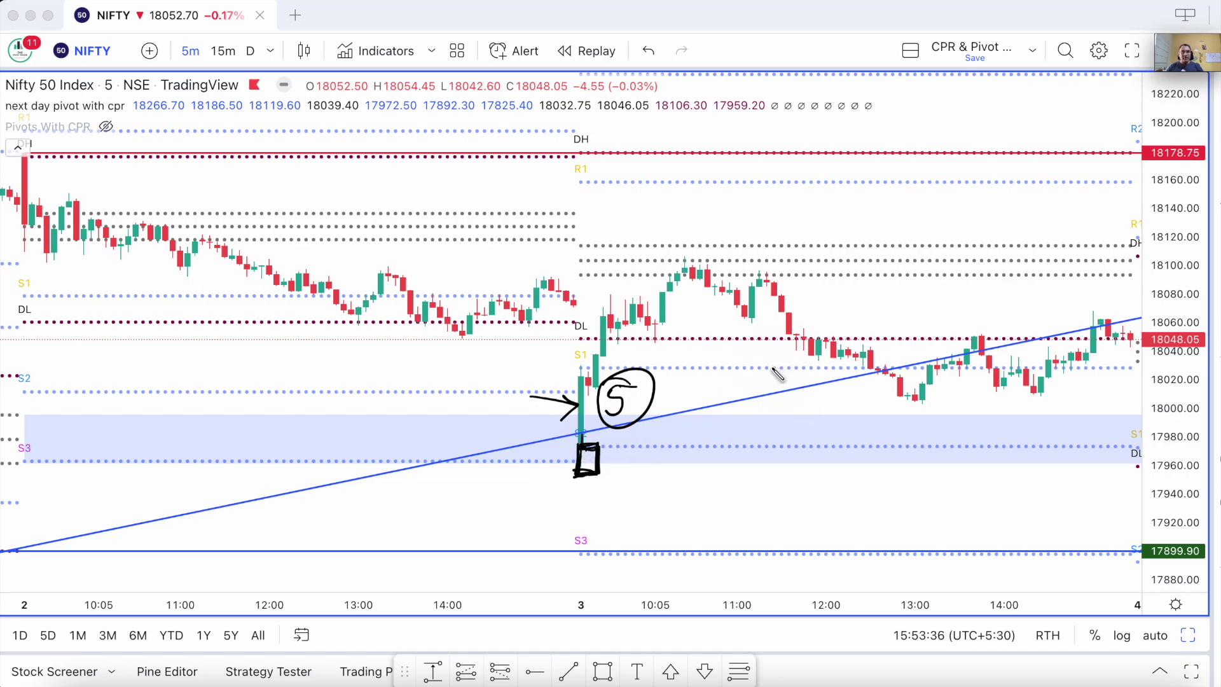
pyautogui.press('Delete')
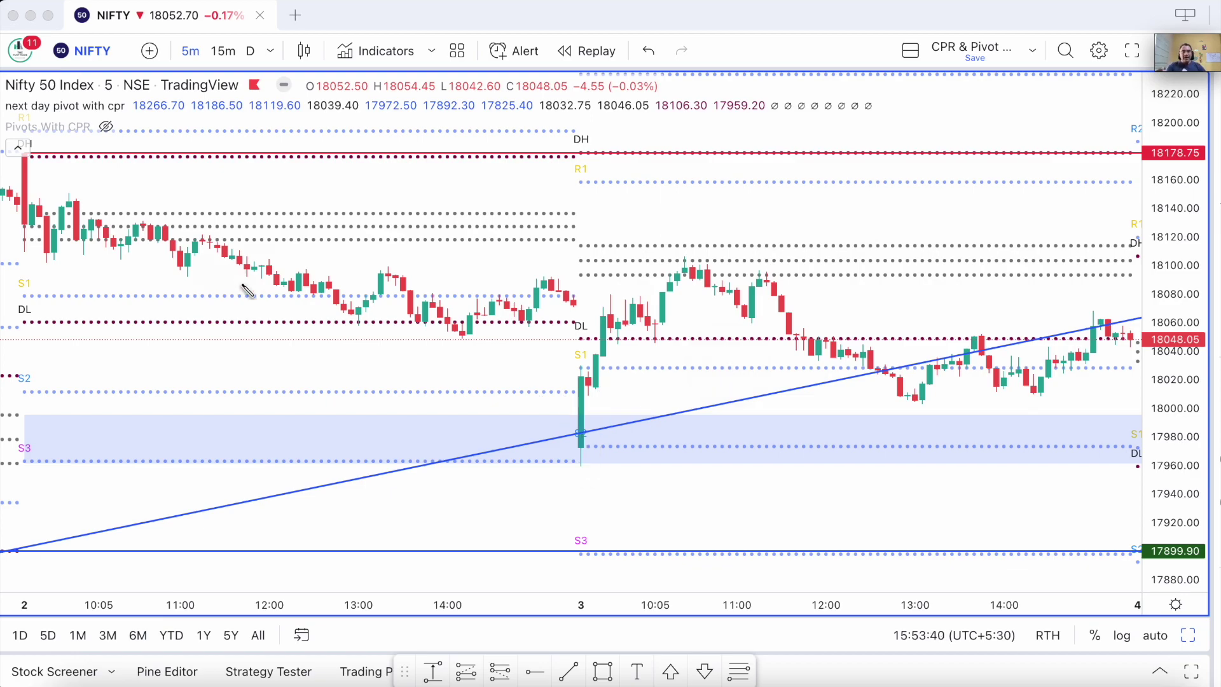
pyautogui.moveTo(550, 439); pyautogui.dragTo(635, 413)
pyautogui.moveTo(914, 348)
pyautogui.mouseDown()
pyautogui.moveTo(915, 418)
pyautogui.moveTo(1123, 346)
pyautogui.moveTo(1036, 316)
pyautogui.moveTo(885, 361)
pyautogui.mouseUp()
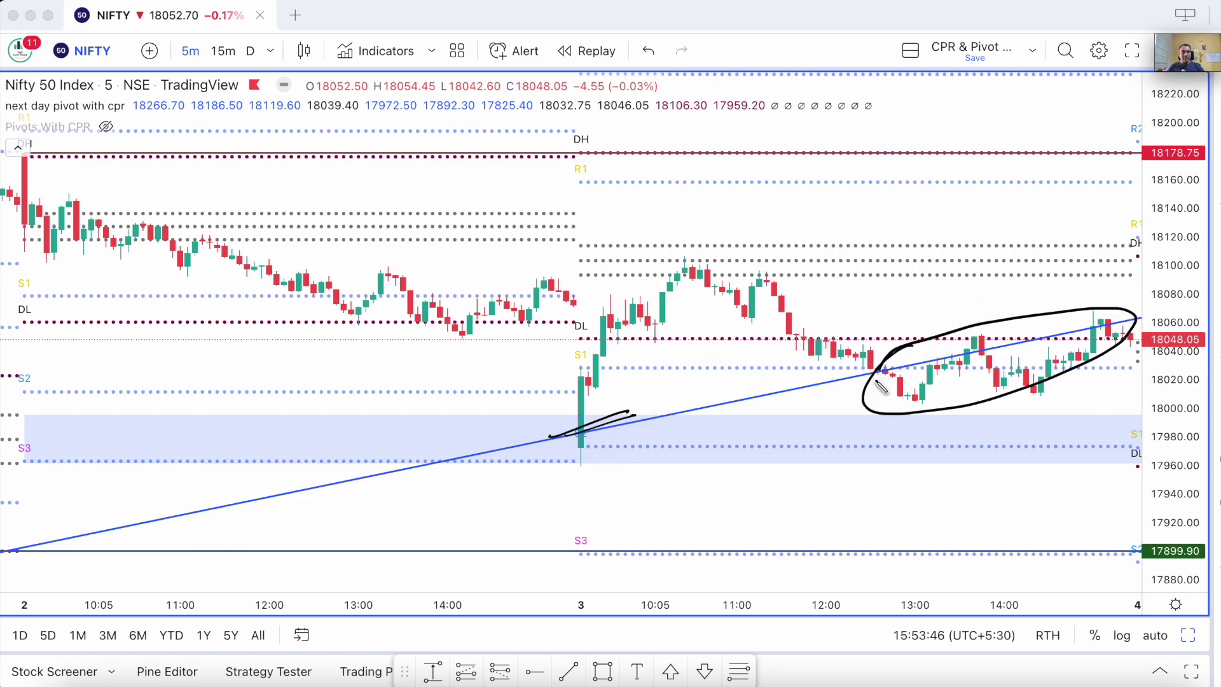
pyautogui.moveTo(1137, 340)
pyautogui.mouseDown()
pyautogui.moveTo(1120, 363)
pyautogui.moveTo(1129, 341)
pyautogui.mouseUp()
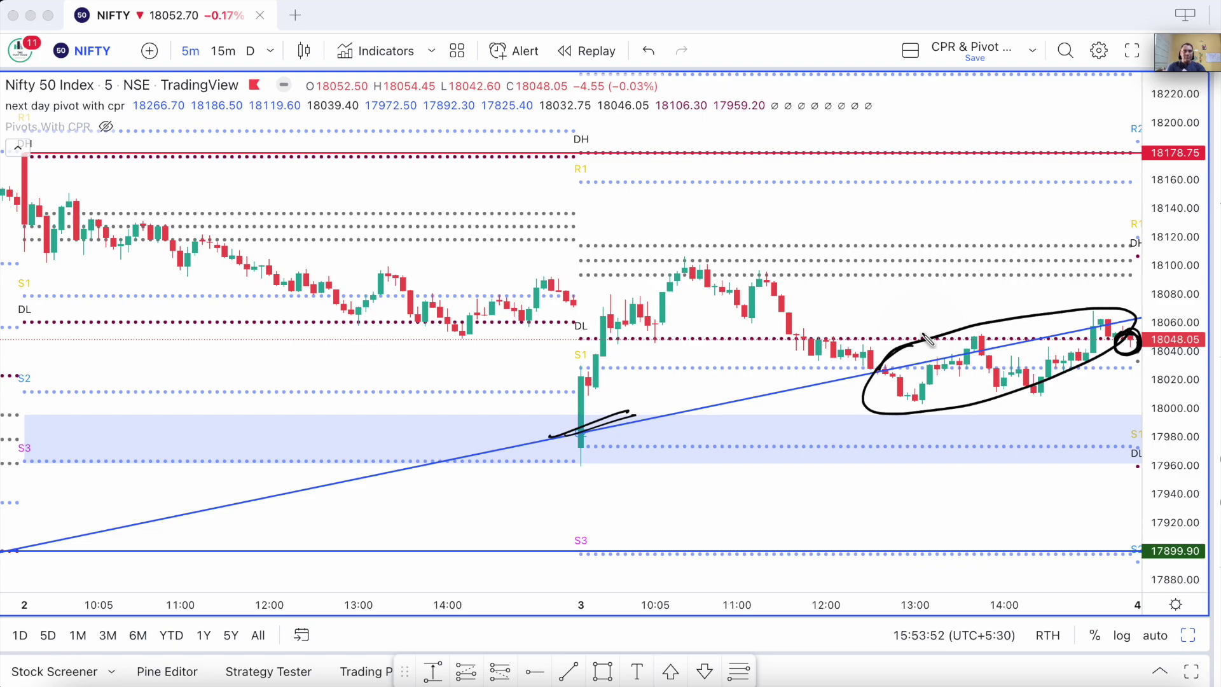
pyautogui.press('Delete')
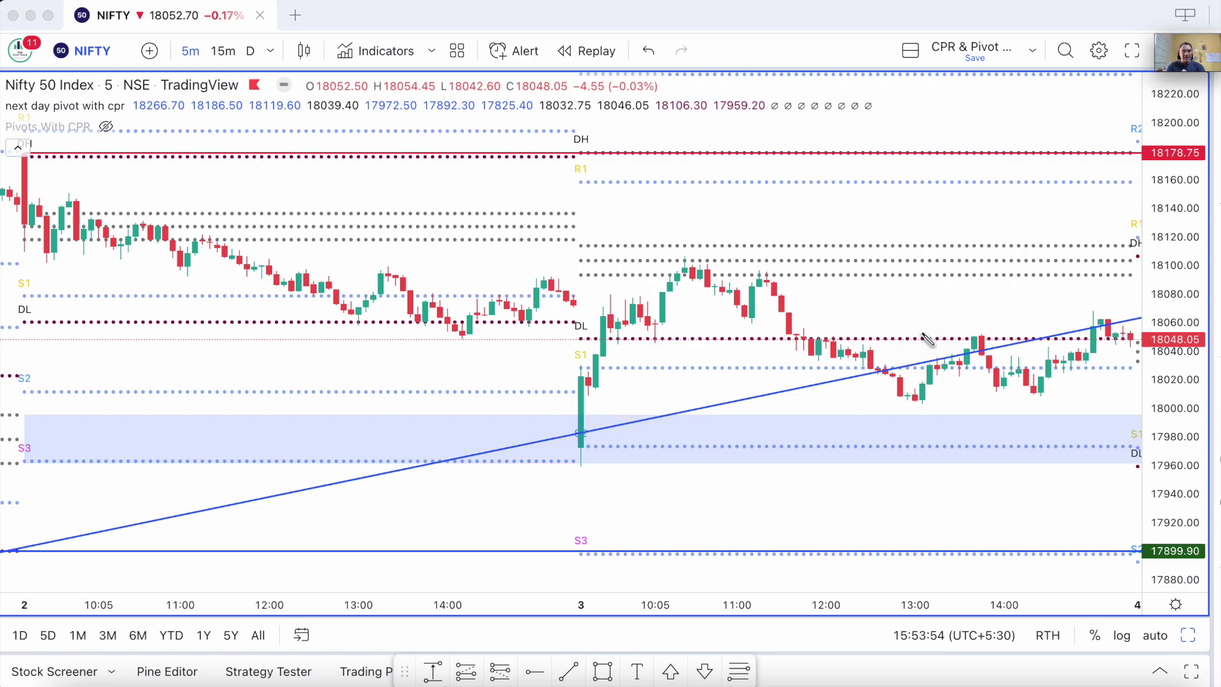
# Step: Pan into the empty space after the last candle, sketching then discarding an upward projection stroke
pyautogui.click(927, 339)
pyautogui.hscroll(10, 923, 334)
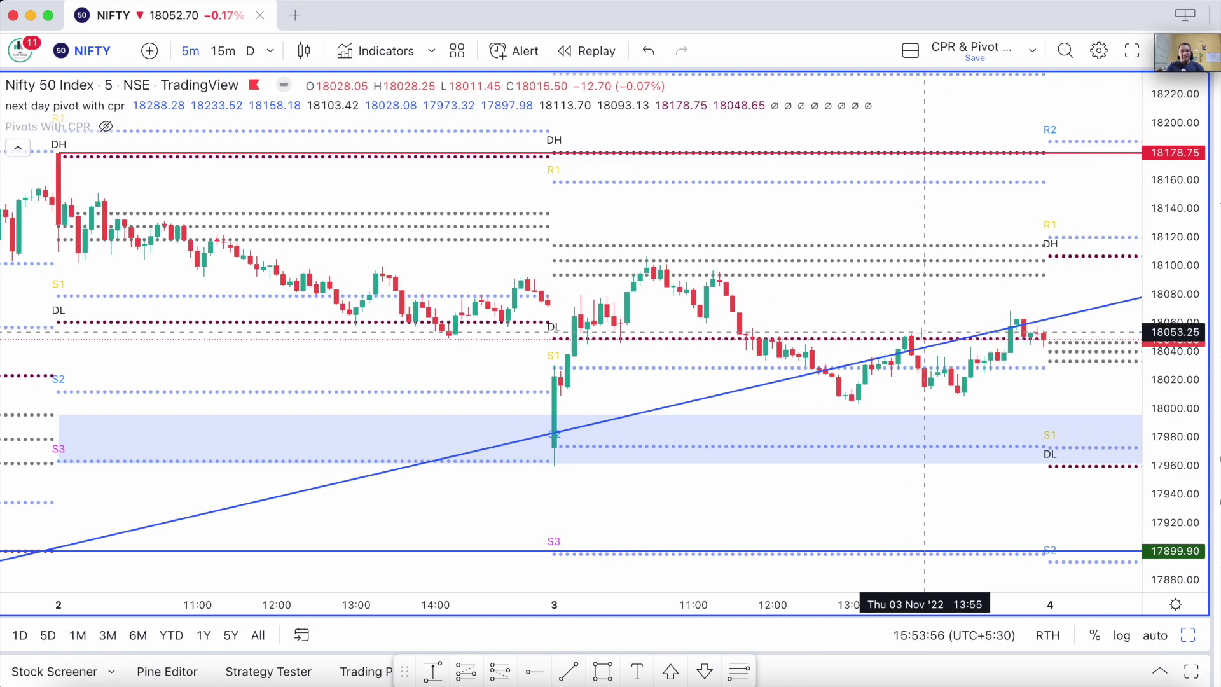
pyautogui.hscroll(5, 922, 335)
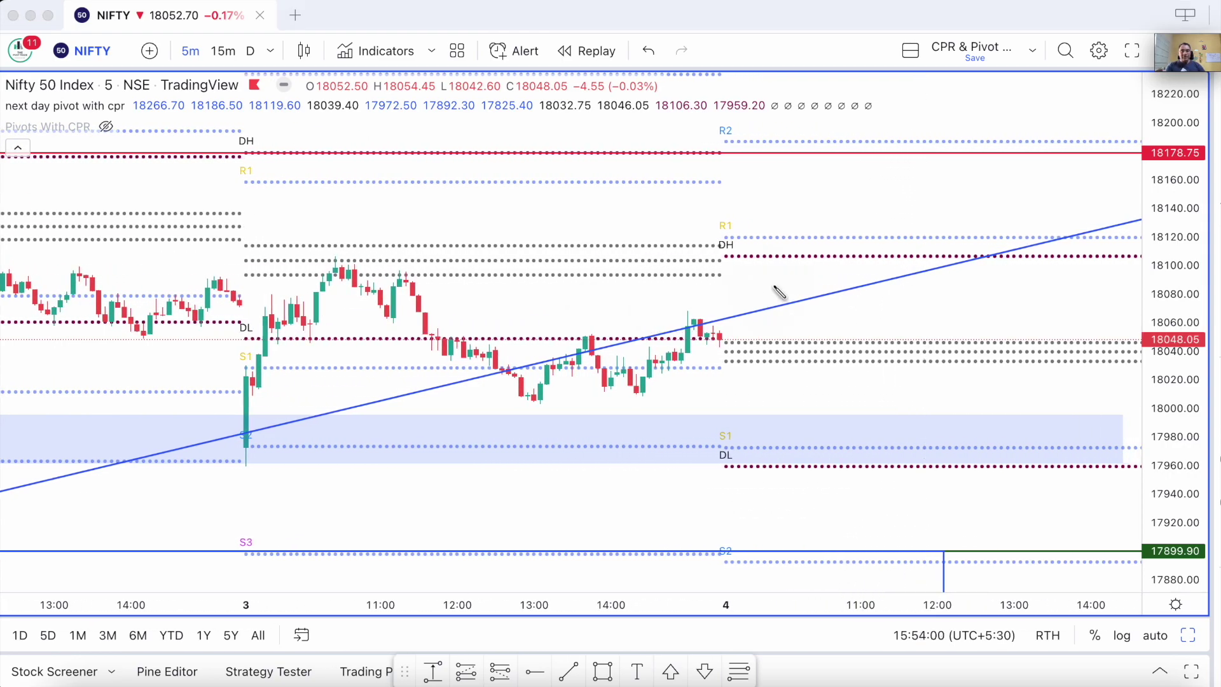
pyautogui.moveTo(730, 306); pyautogui.dragTo(928, 235)
pyautogui.press('Escape')
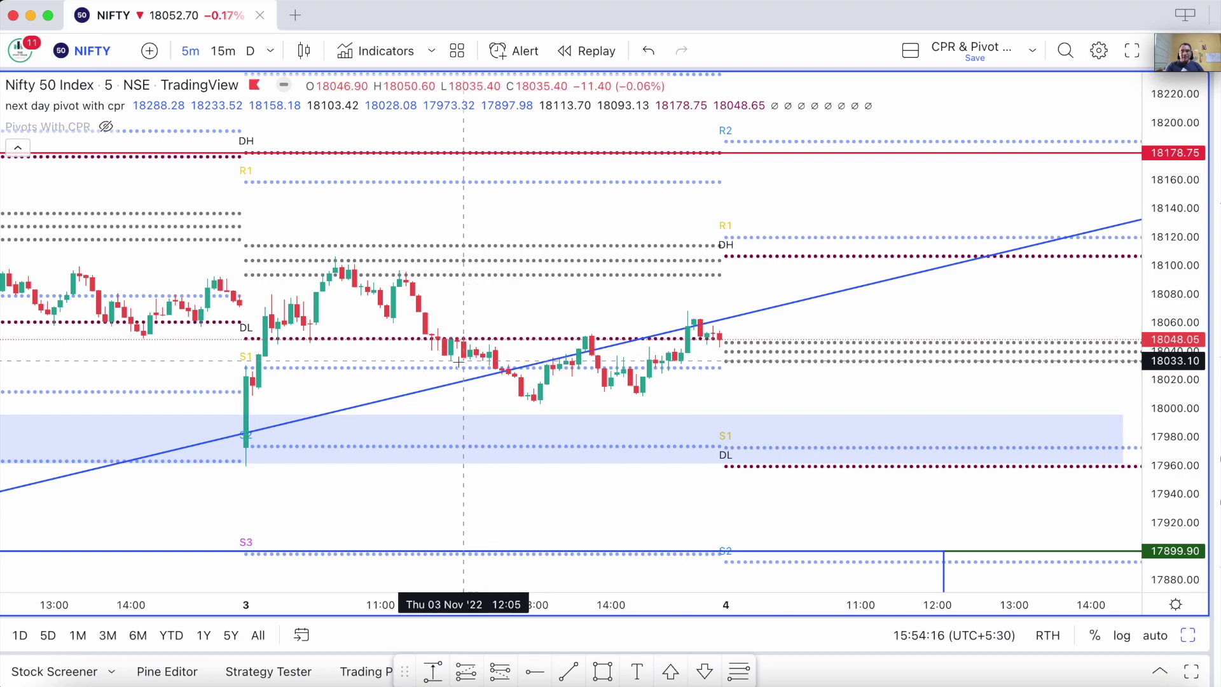
pyautogui.hotkey('ctrl', 'a')
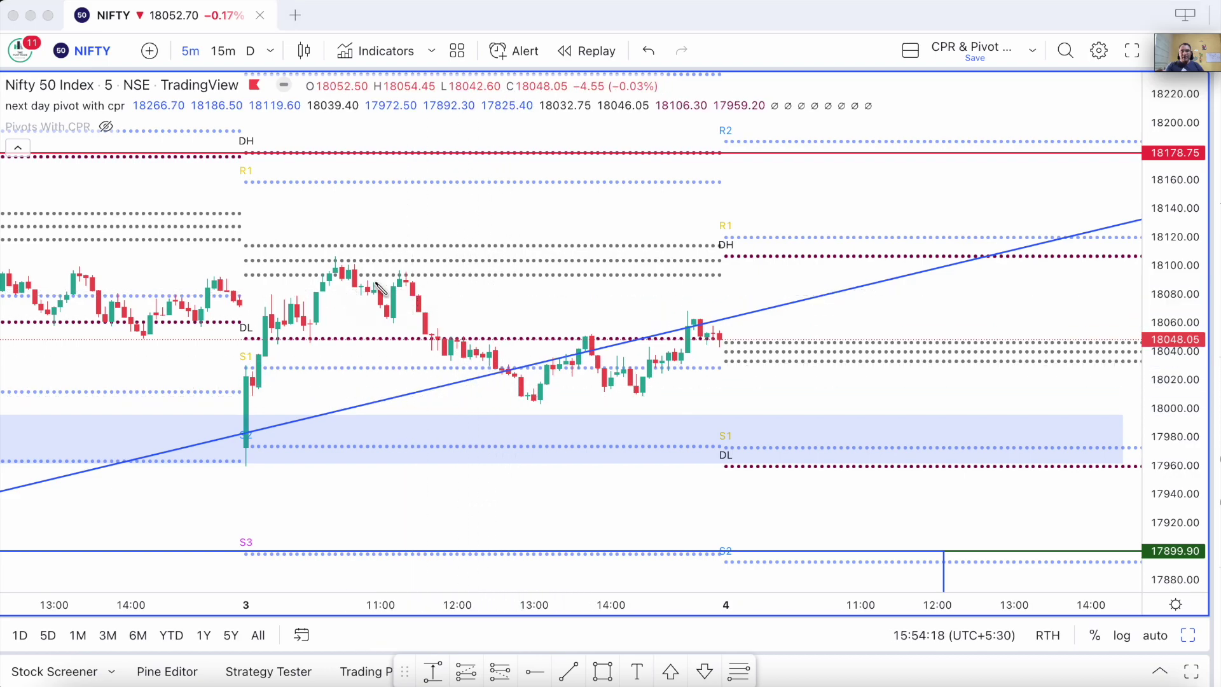
pyautogui.moveTo(328, 260); pyautogui.dragTo(382, 260)
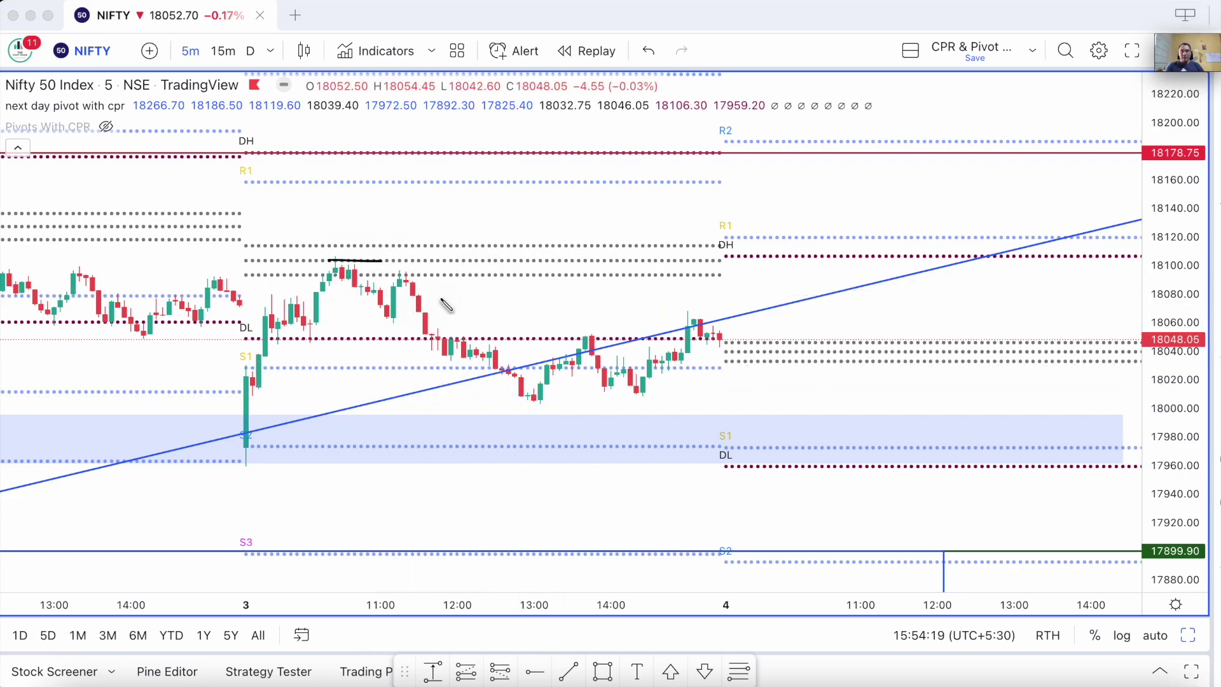
pyautogui.click(542, 396)
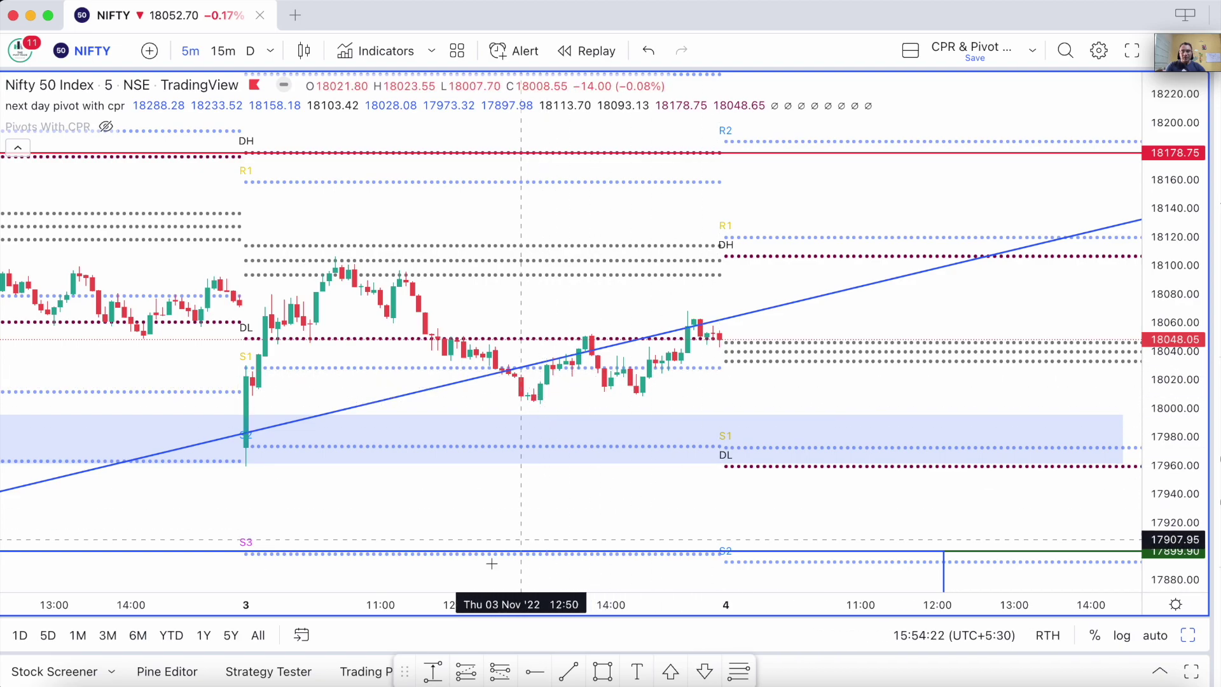
pyautogui.click(434, 669)
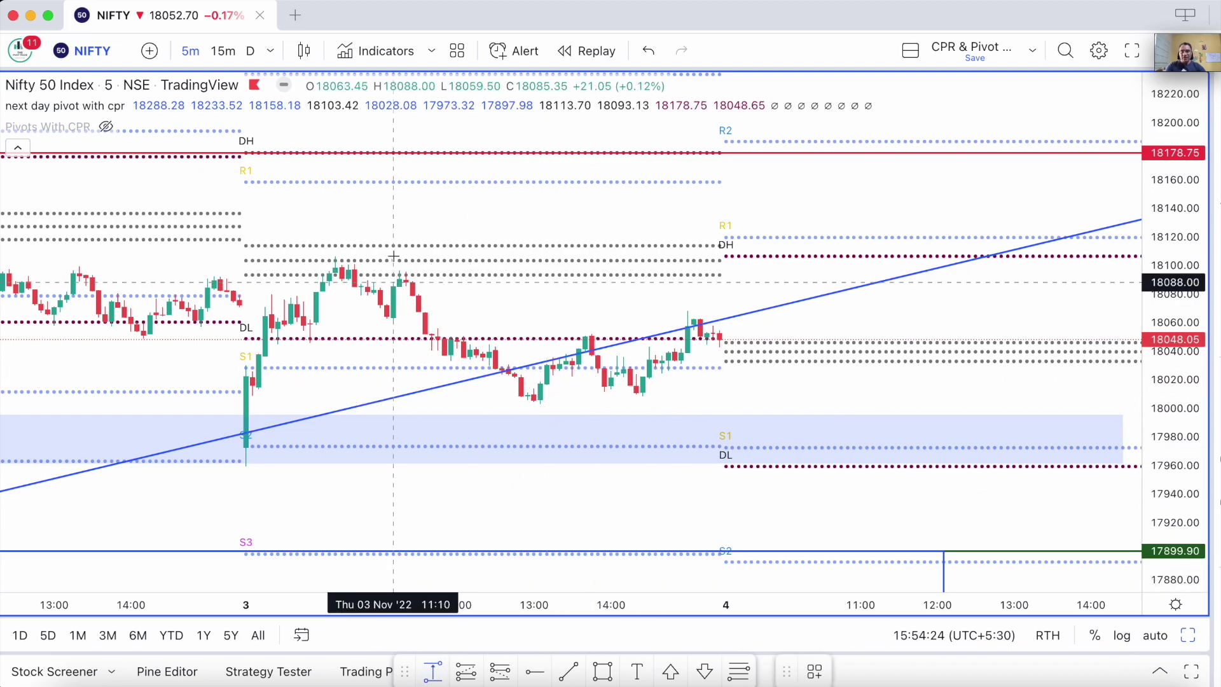
pyautogui.click(335, 256)
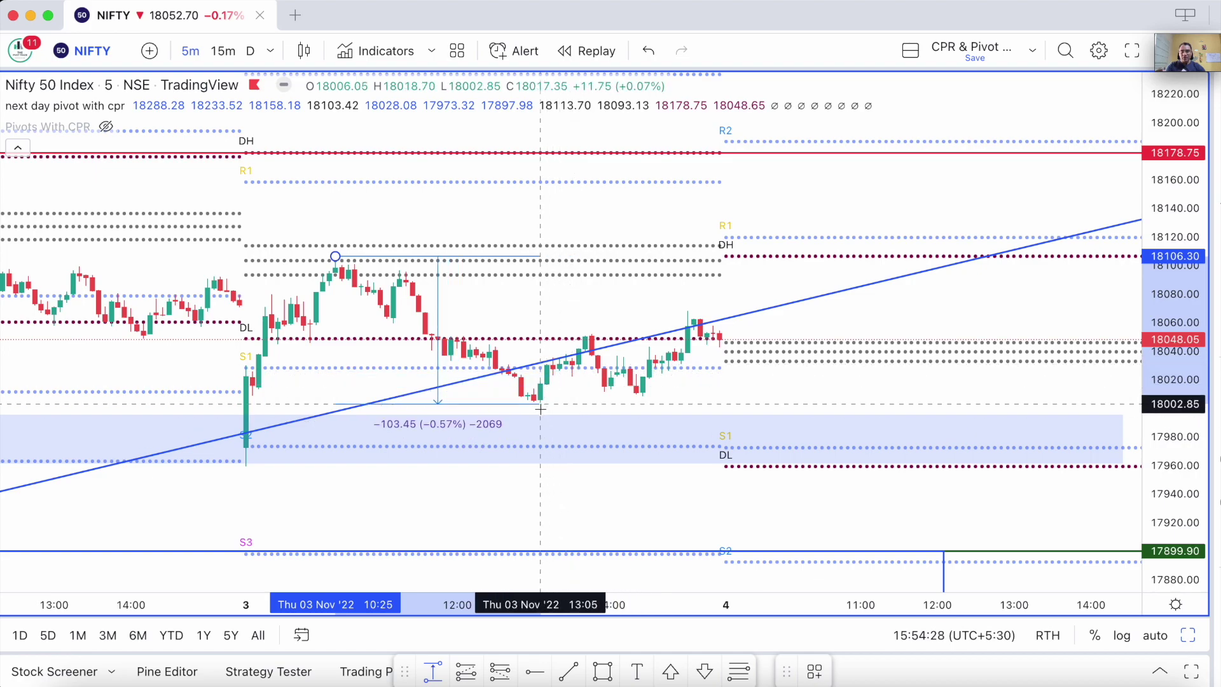
pyautogui.click(541, 407)
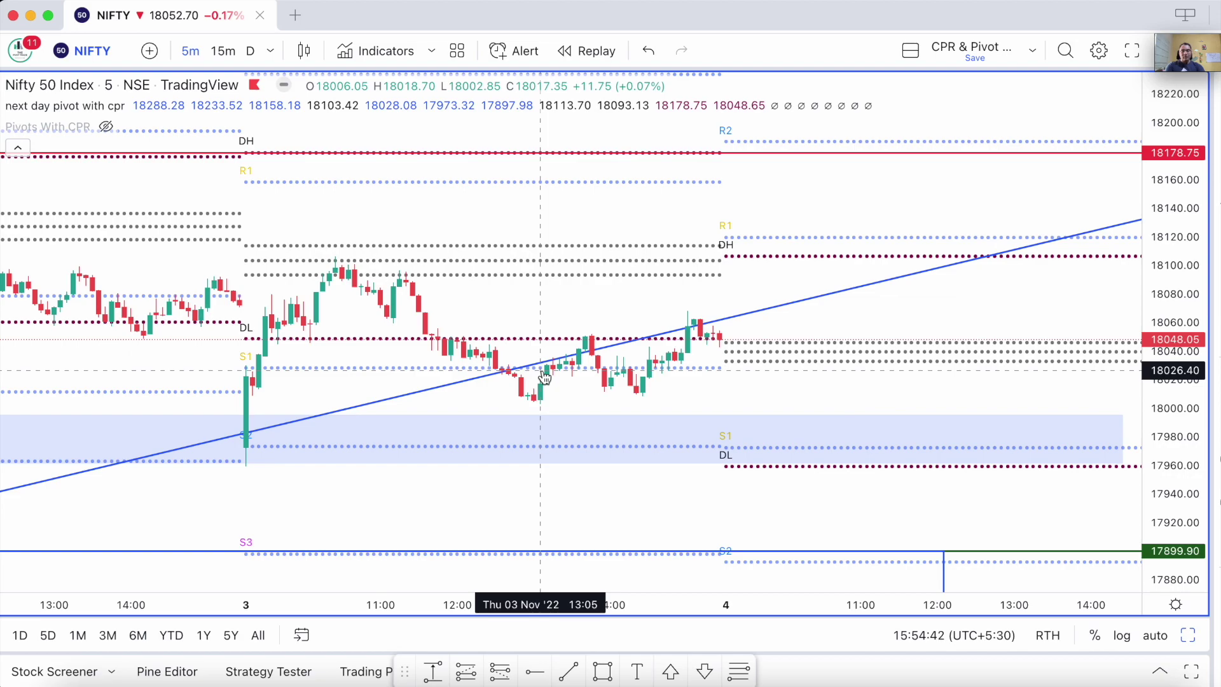
# Step: Turn on screen annotation and draw support and resistance lines with the price swings between them
pyautogui.hotkey('ctrl', 'a')
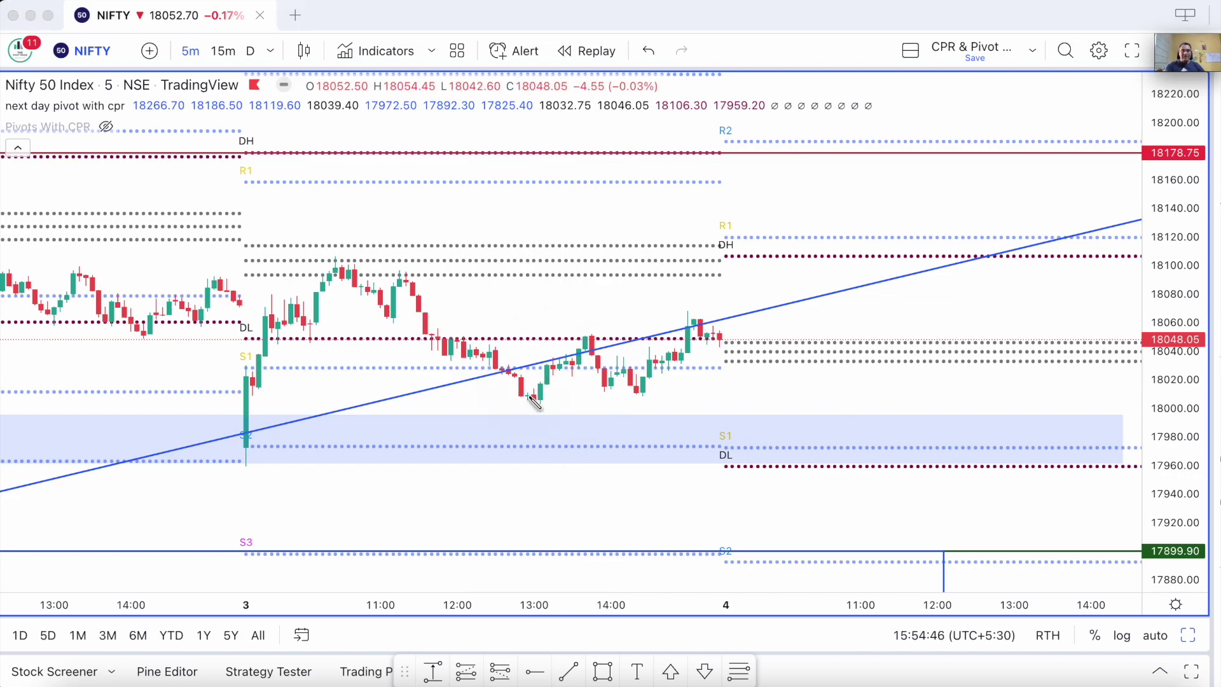
pyautogui.moveTo(521, 399); pyautogui.dragTo(750, 398)
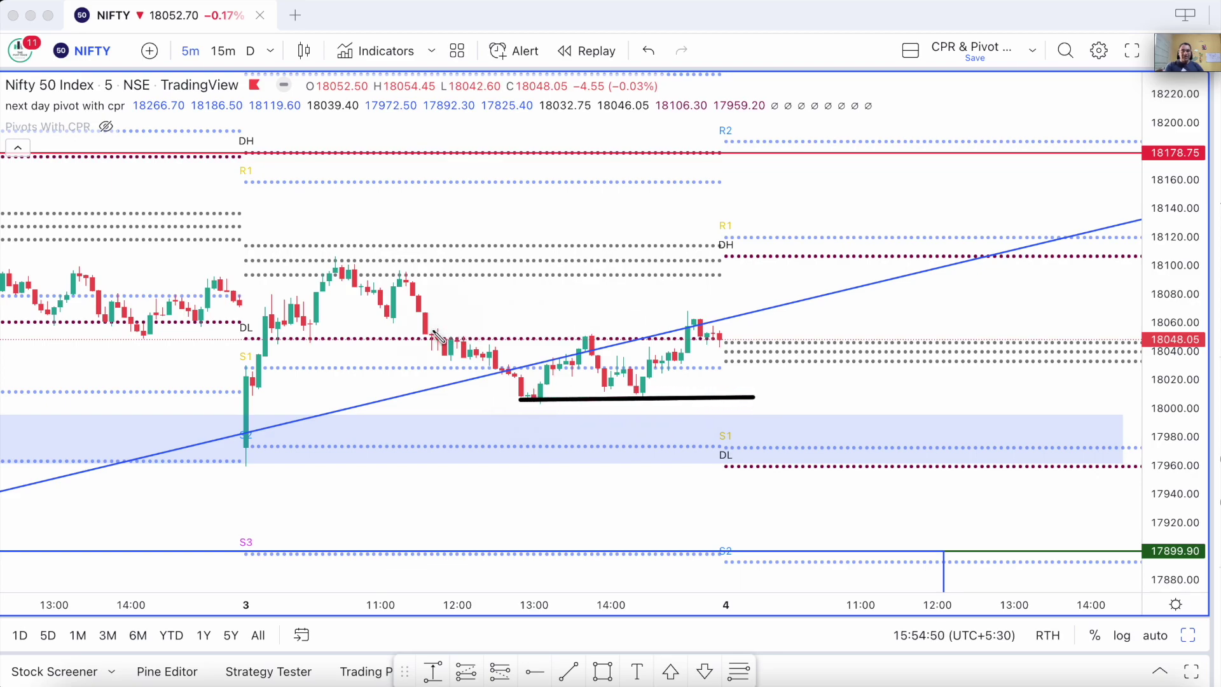
pyautogui.moveTo(428, 323); pyautogui.dragTo(775, 321)
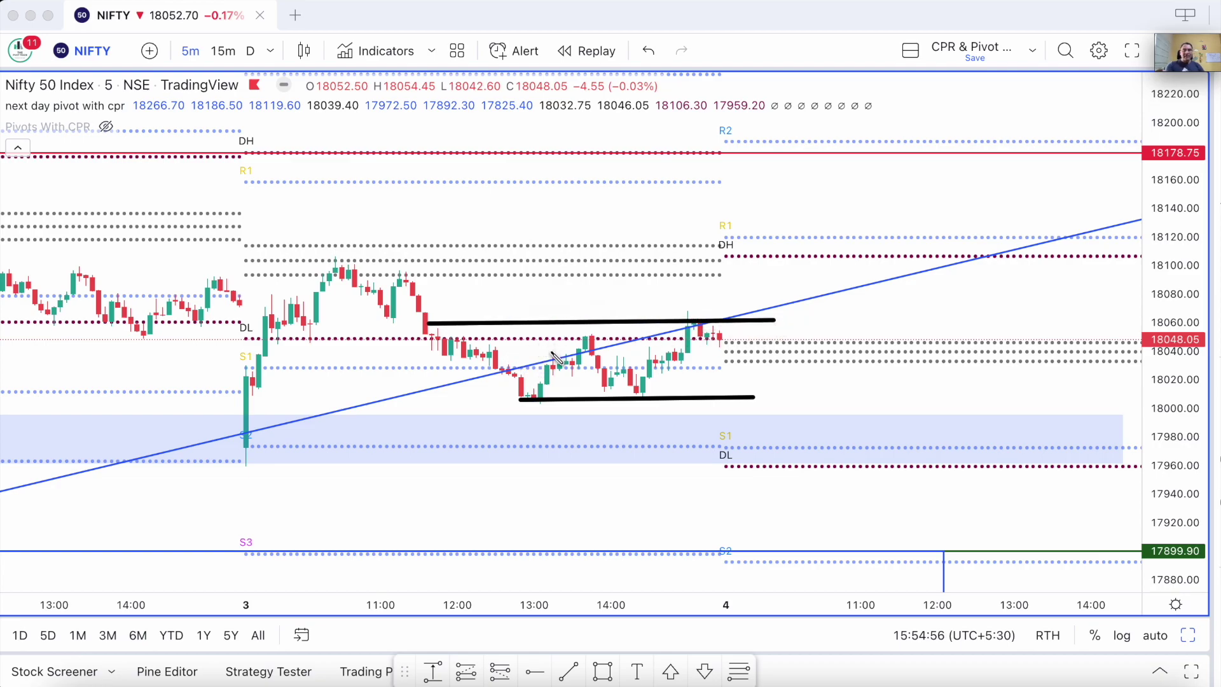
pyautogui.moveTo(544, 395)
pyautogui.mouseDown()
pyautogui.moveTo(597, 338)
pyautogui.moveTo(739, 324)
pyautogui.mouseUp()
pyautogui.moveTo(436, 324)
pyautogui.mouseDown()
pyautogui.moveTo(519, 403)
pyautogui.moveTo(541, 397)
pyautogui.mouseUp()
# Step: Label the upper line S and the lower line B, and box the sideways range
pyautogui.moveTo(465, 294); pyautogui.dragTo(448, 313)
pyautogui.moveTo(543, 409)
pyautogui.mouseDown()
pyautogui.moveTo(554, 414)
pyautogui.moveTo(542, 427)
pyautogui.mouseUp()
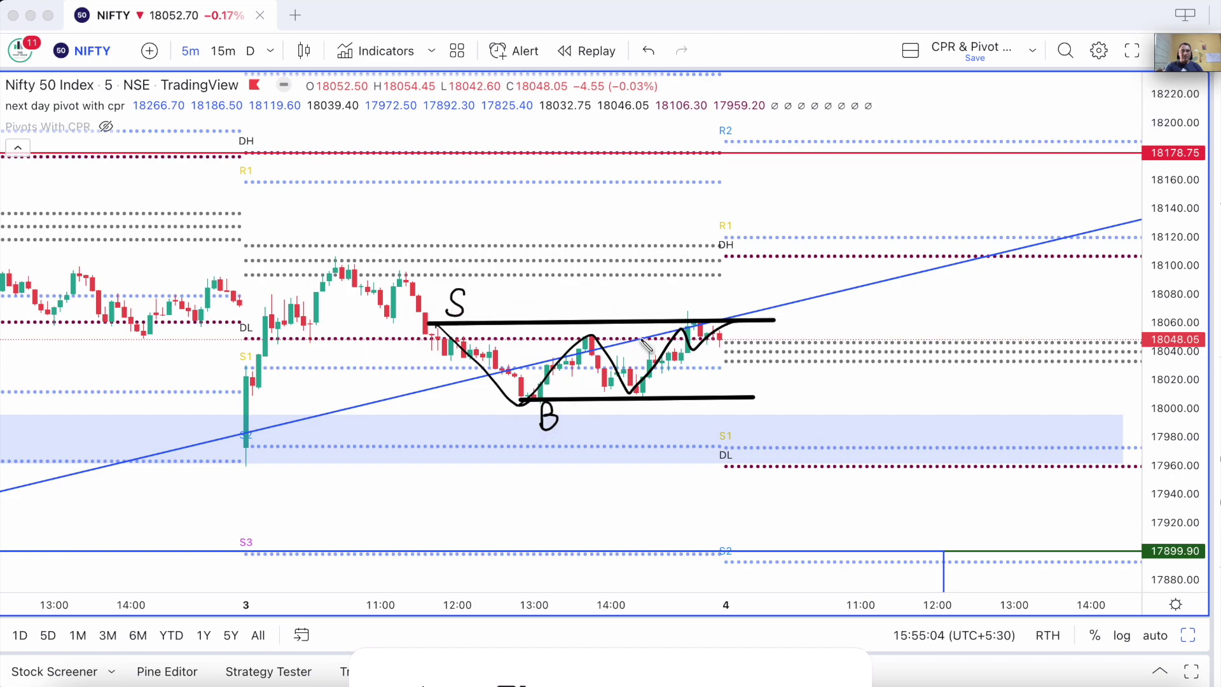
pyautogui.moveTo(424, 328); pyautogui.dragTo(429, 367)
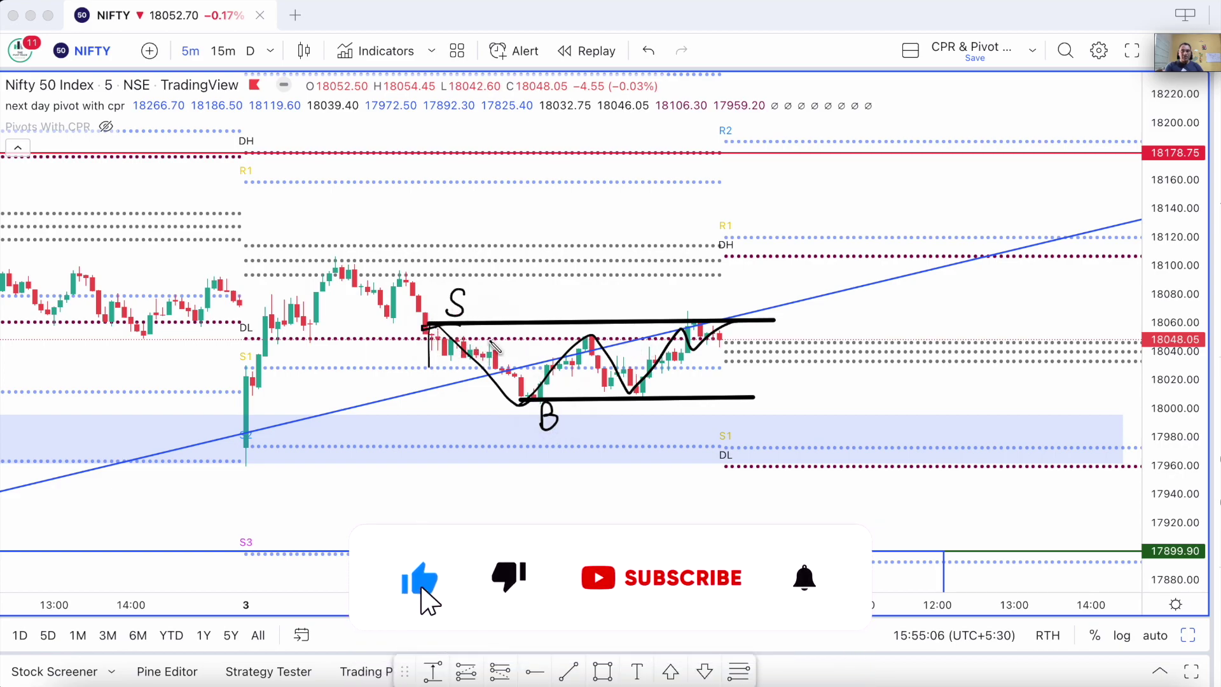
pyautogui.moveTo(431, 321)
pyautogui.mouseDown()
pyautogui.moveTo(588, 411)
pyautogui.moveTo(763, 407)
pyautogui.moveTo(757, 399)
pyautogui.mouseUp()
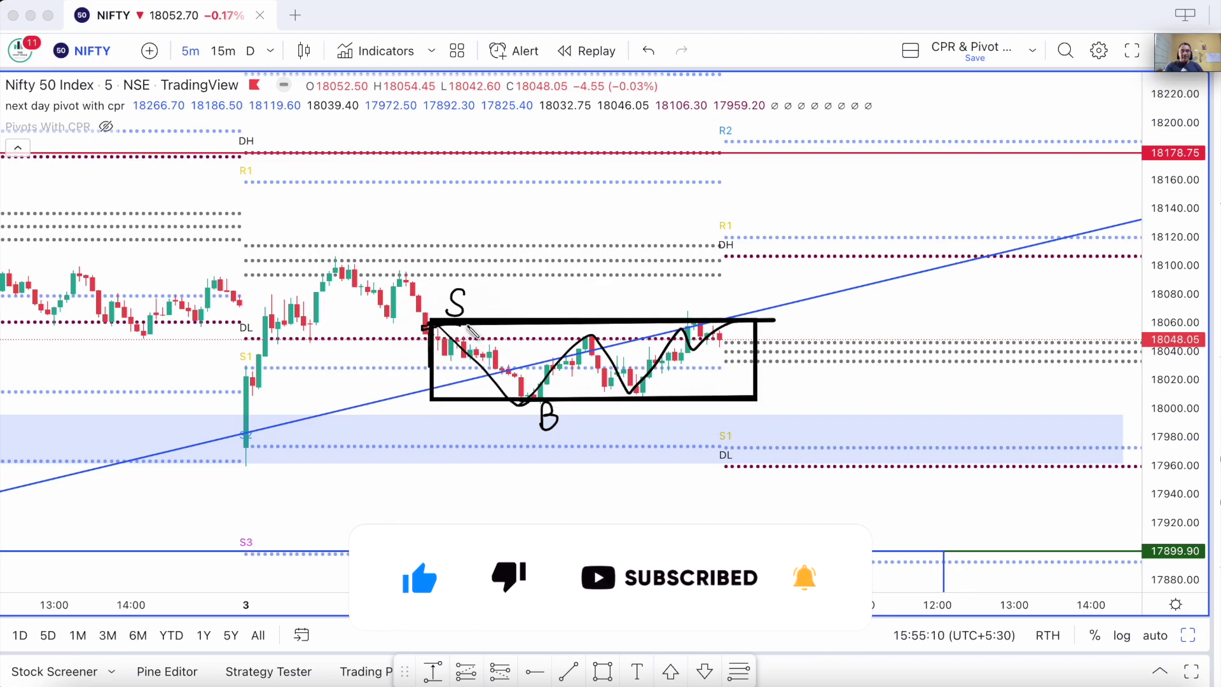
# Step: Circle and mark up the morning rally candles near S1
pyautogui.moveTo(312, 273)
pyautogui.mouseDown()
pyautogui.moveTo(420, 311)
pyautogui.moveTo(324, 334)
pyautogui.mouseUp()
pyautogui.moveTo(242, 311); pyautogui.dragTo(328, 321)
pyautogui.moveTo(318, 297)
pyautogui.mouseDown()
pyautogui.moveTo(252, 379)
pyautogui.moveTo(286, 382)
pyautogui.mouseUp()
pyautogui.moveTo(281, 358); pyautogui.dragTo(237, 431)
pyautogui.moveTo(375, 276)
pyautogui.mouseDown()
pyautogui.moveTo(230, 413)
pyautogui.moveTo(381, 270)
pyautogui.mouseUp()
pyautogui.moveTo(317, 347); pyautogui.dragTo(394, 348)
pyautogui.moveTo(384, 287); pyautogui.dragTo(267, 446)
pyautogui.moveTo(436, 325)
pyautogui.mouseDown()
pyautogui.moveTo(451, 401)
pyautogui.moveTo(709, 391)
pyautogui.moveTo(642, 305)
pyautogui.moveTo(451, 321)
pyautogui.moveTo(521, 399)
pyautogui.moveTo(695, 336)
pyautogui.mouseUp()
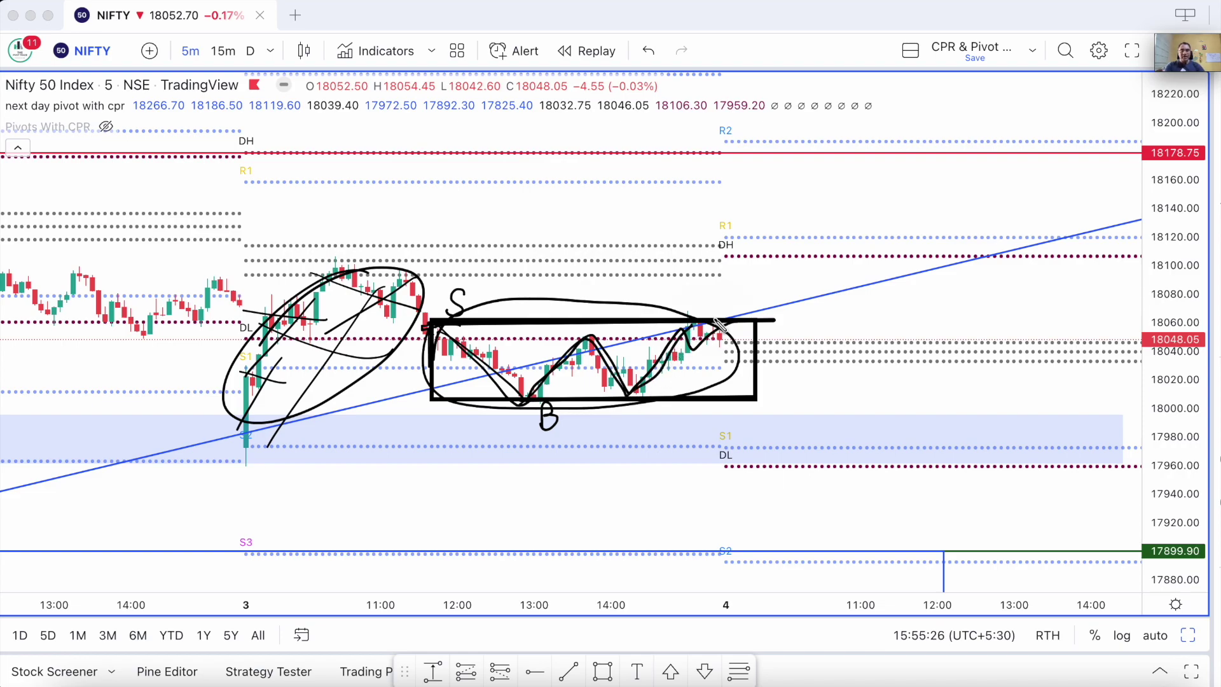
# Step: Draw target boxes above the range near DH and at S1/DL, with an arrow and a circle
pyautogui.moveTo(771, 266); pyautogui.dragTo(768, 304)
pyautogui.moveTo(795, 438)
pyautogui.mouseDown()
pyautogui.moveTo(849, 466)
pyautogui.moveTo(815, 468)
pyautogui.moveTo(818, 482)
pyautogui.moveTo(843, 484)
pyautogui.mouseUp()
pyautogui.moveTo(730, 474)
pyautogui.mouseDown()
pyautogui.moveTo(795, 476)
pyautogui.moveTo(760, 495)
pyautogui.mouseUp()
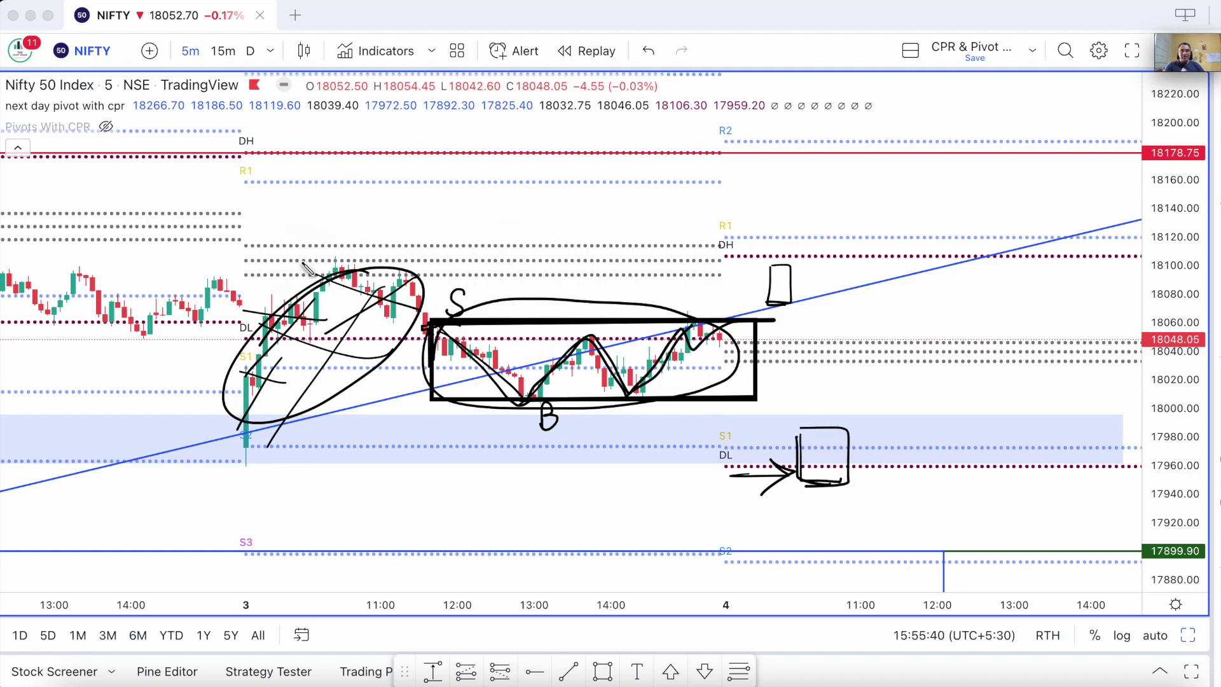
pyautogui.moveTo(767, 250); pyautogui.dragTo(761, 240)
pyautogui.moveTo(334, 260)
pyautogui.mouseDown()
pyautogui.moveTo(491, 364)
pyautogui.moveTo(461, 368)
pyautogui.mouseUp()
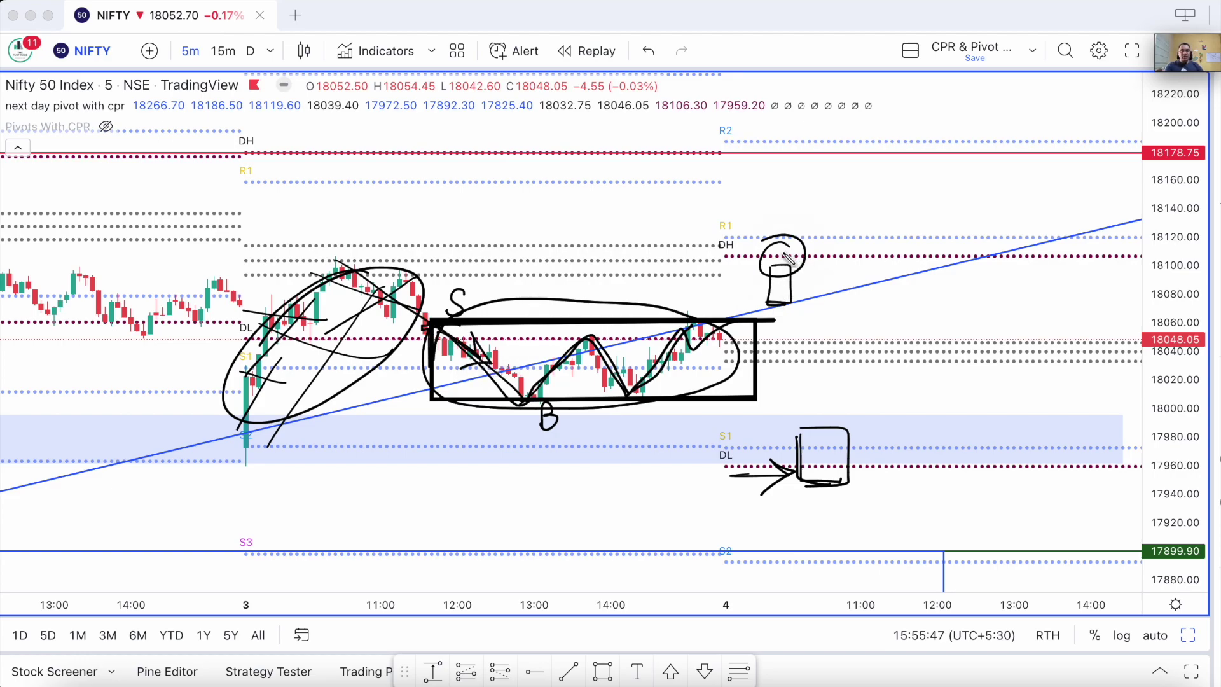
# Step: Circle the upper target near DH again, then exit annotation and adjust the view
pyautogui.moveTo(776, 256); pyautogui.dragTo(764, 261)
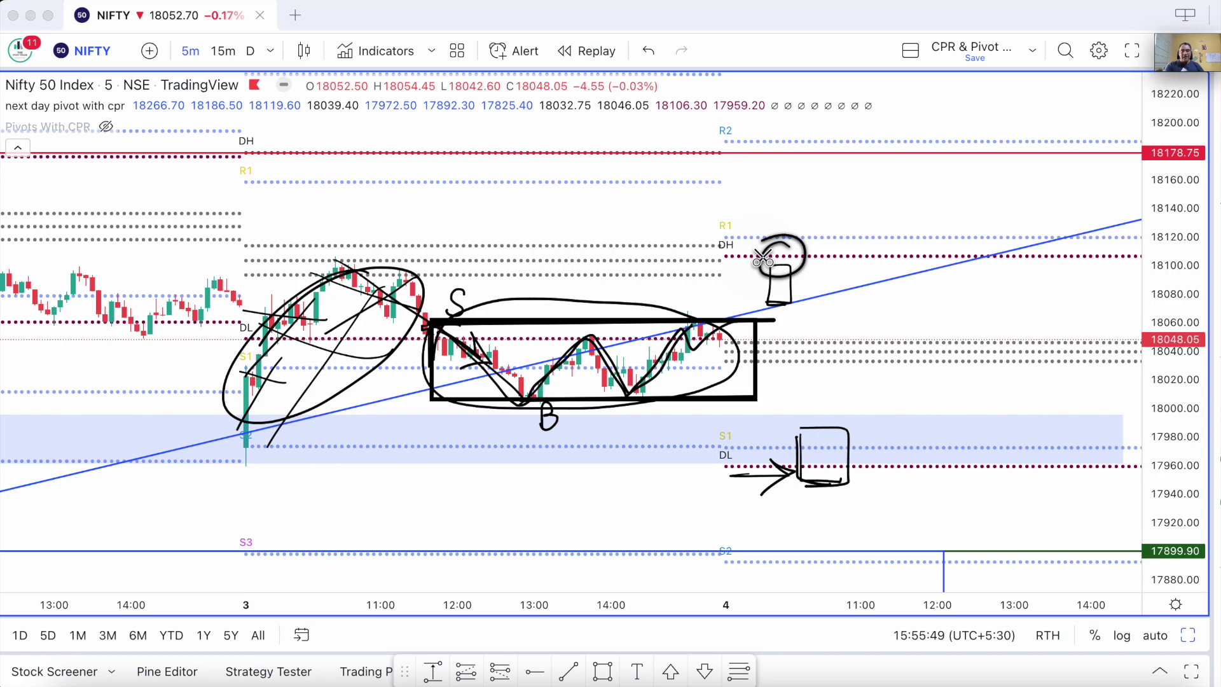
pyautogui.press('Escape')
pyautogui.scroll(-3, 765, 262)
pyautogui.scroll(-2, 765, 262)
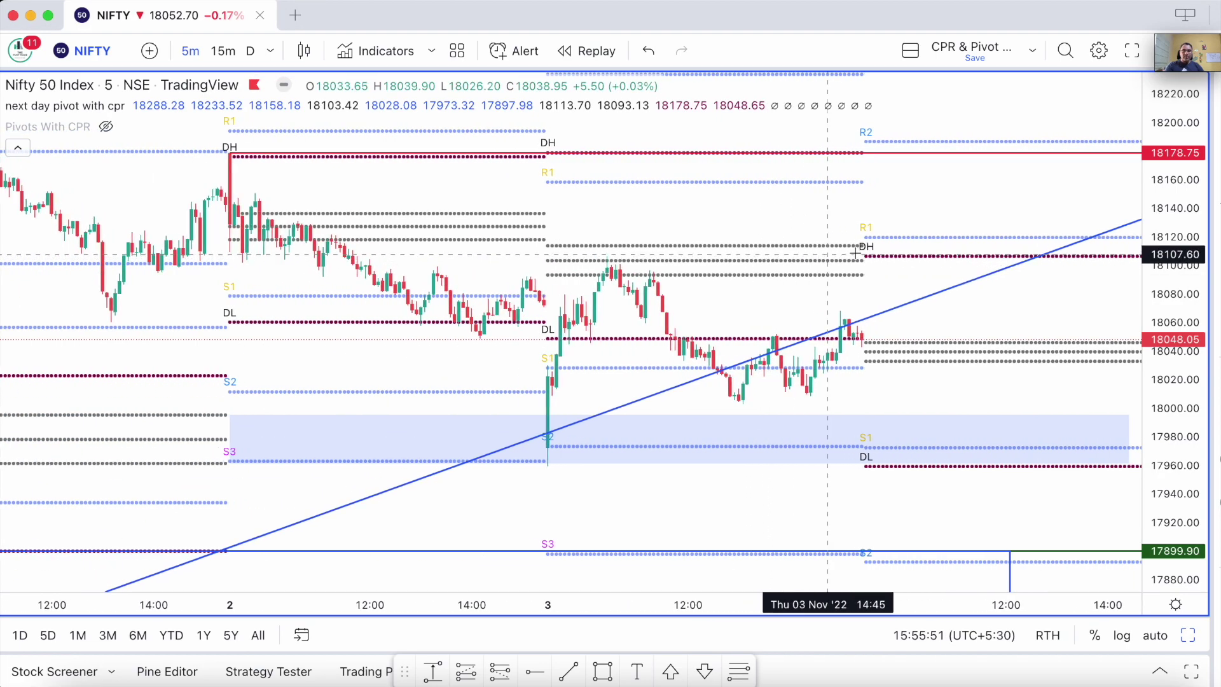
pyautogui.scroll(3, 931, 240)
pyautogui.scroll(-1, 909, 238)
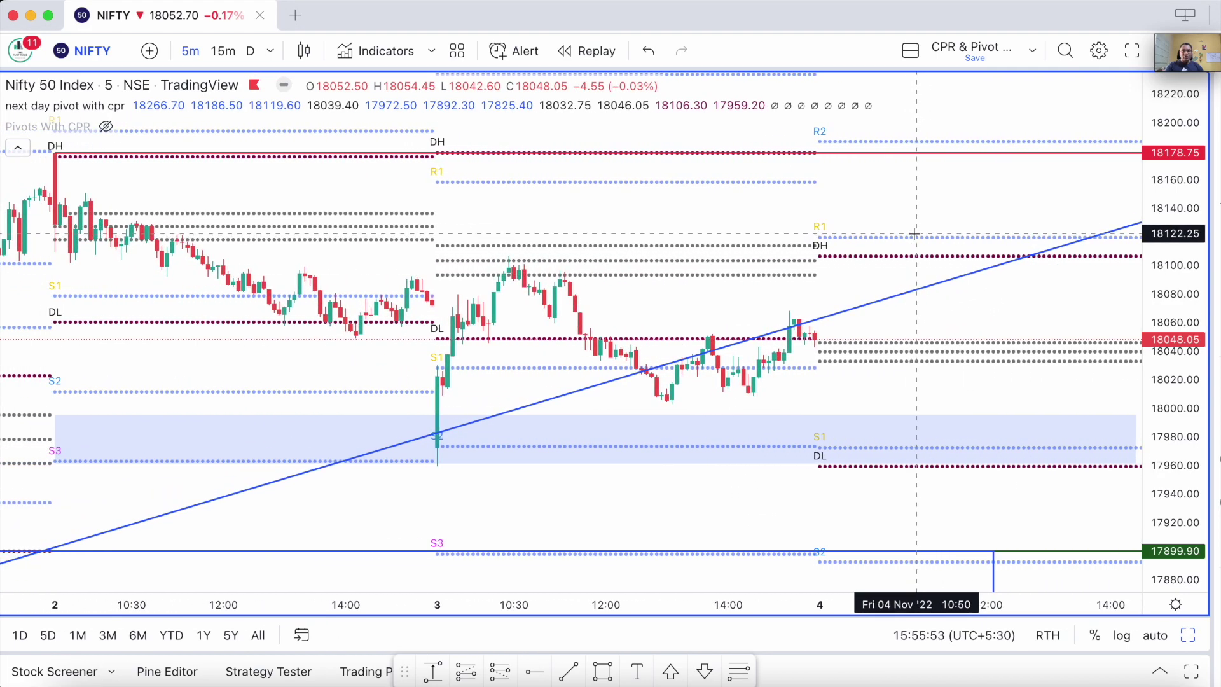
# Step: Mark levels near 18140, 18120 and 18100, and box the trendline and R1/DH targets with an arrow and circle
pyautogui.moveTo(898, 202)
pyautogui.mouseDown()
pyautogui.moveTo(923, 203)
pyautogui.moveTo(943, 239)
pyautogui.mouseUp()
pyautogui.moveTo(875, 257); pyautogui.dragTo(949, 263)
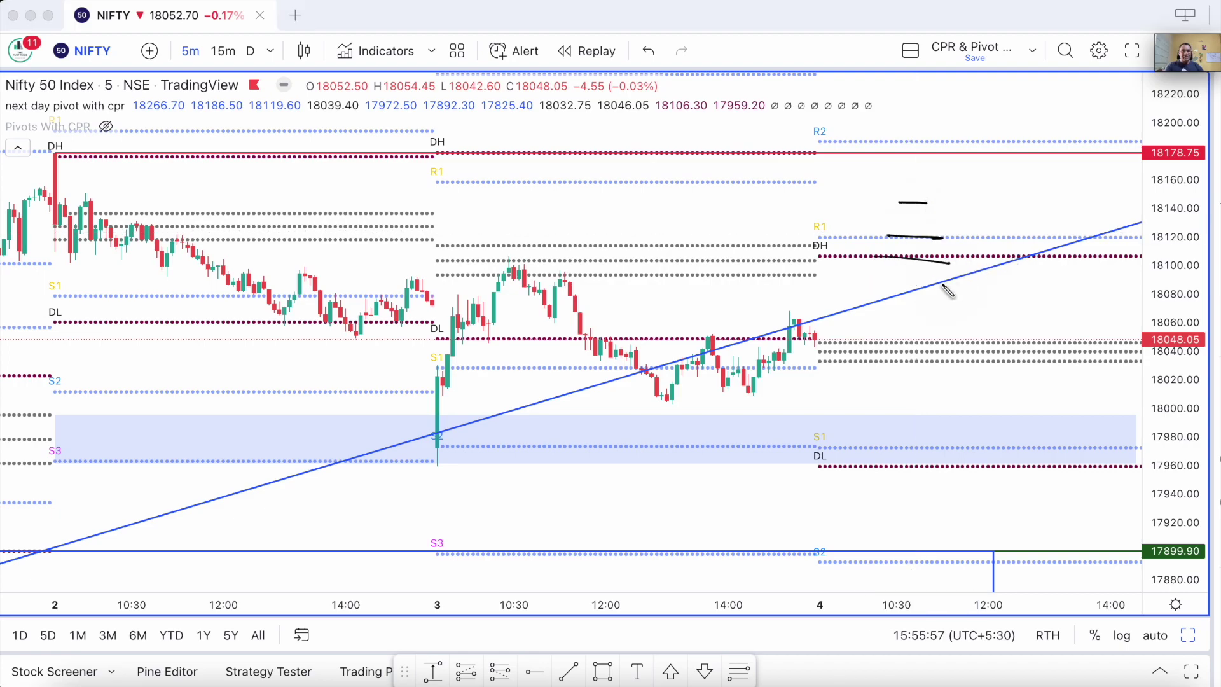
pyautogui.moveTo(855, 306)
pyautogui.mouseDown()
pyautogui.moveTo(857, 276)
pyautogui.moveTo(882, 304)
pyautogui.mouseUp()
pyautogui.moveTo(844, 308)
pyautogui.mouseDown()
pyautogui.moveTo(880, 305)
pyautogui.moveTo(849, 310)
pyautogui.moveTo(884, 273)
pyautogui.moveTo(880, 310)
pyautogui.mouseUp()
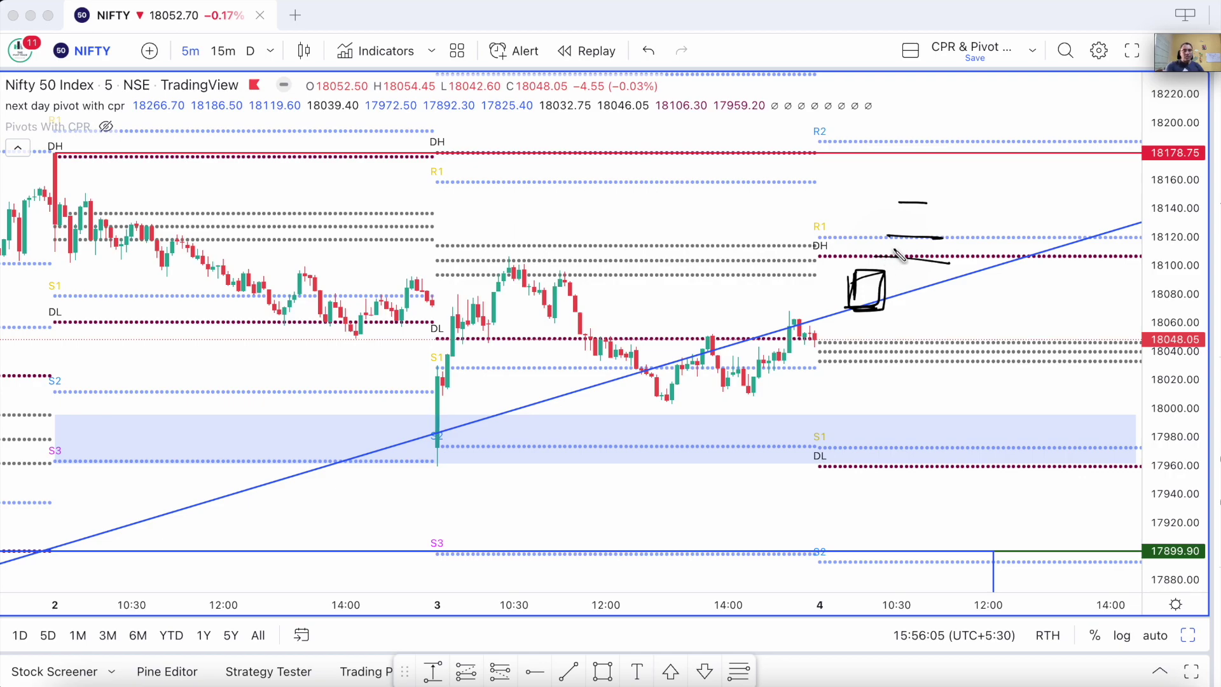
pyautogui.moveTo(903, 219)
pyautogui.mouseDown()
pyautogui.moveTo(901, 258)
pyautogui.moveTo(934, 259)
pyautogui.moveTo(906, 261)
pyautogui.mouseUp()
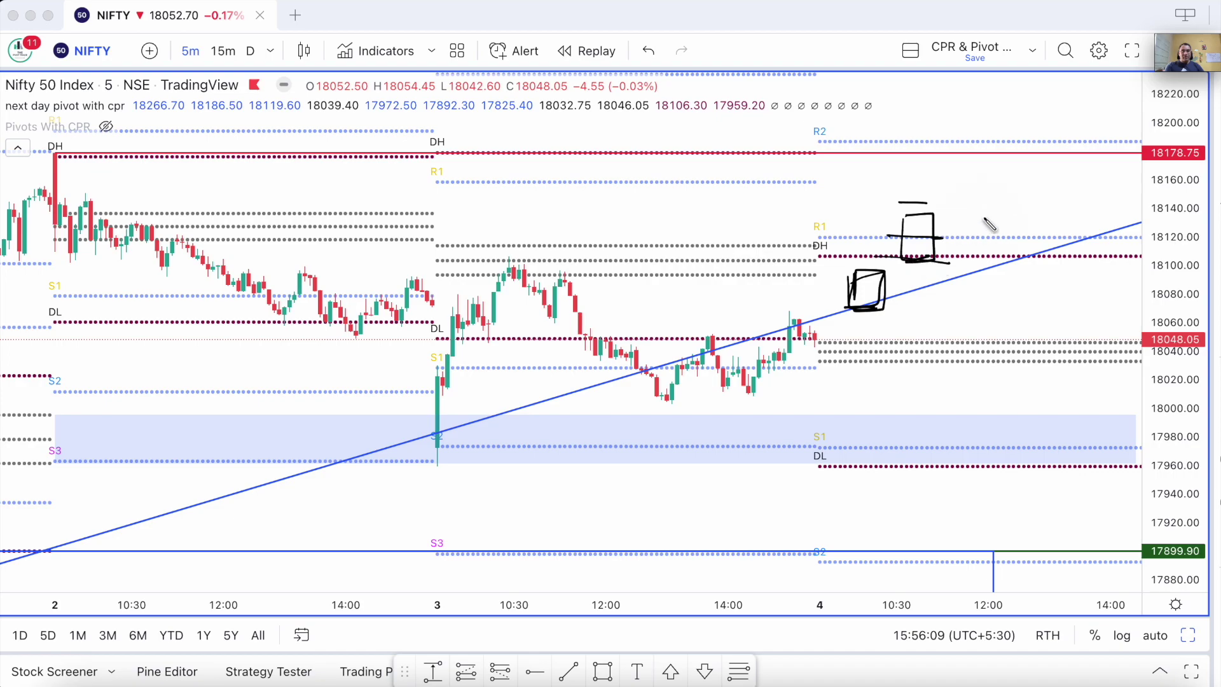
pyautogui.moveTo(934, 220)
pyautogui.mouseDown()
pyautogui.moveTo(1012, 179)
pyautogui.moveTo(996, 209)
pyautogui.mouseUp()
pyautogui.moveTo(956, 136)
pyautogui.mouseDown()
pyautogui.moveTo(981, 133)
pyautogui.moveTo(935, 145)
pyautogui.mouseUp()
pyautogui.moveTo(1122, 202)
pyautogui.mouseDown()
pyautogui.moveTo(1199, 186)
pyautogui.moveTo(1138, 170)
pyautogui.mouseUp()
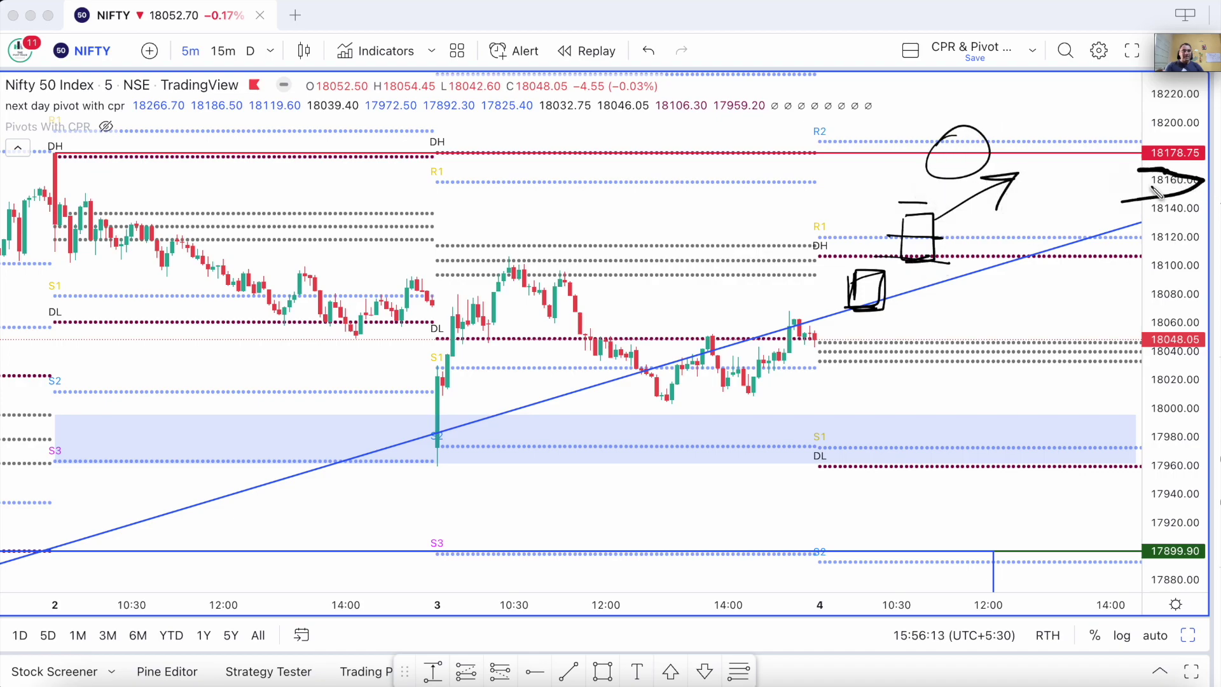
# Step: Spotlight the 18178.75 level, turn it off, and erase all freehand annotations
pyautogui.hotkey('ctrl', 's')
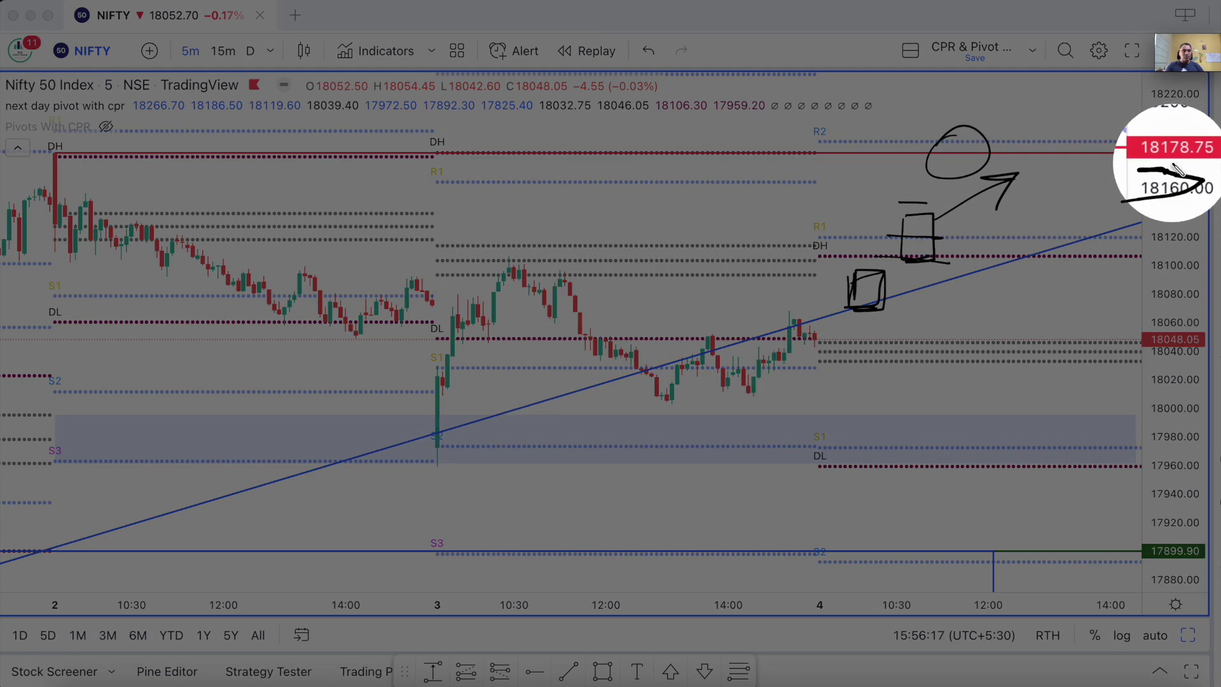
pyautogui.hotkey('ctrl', 's')
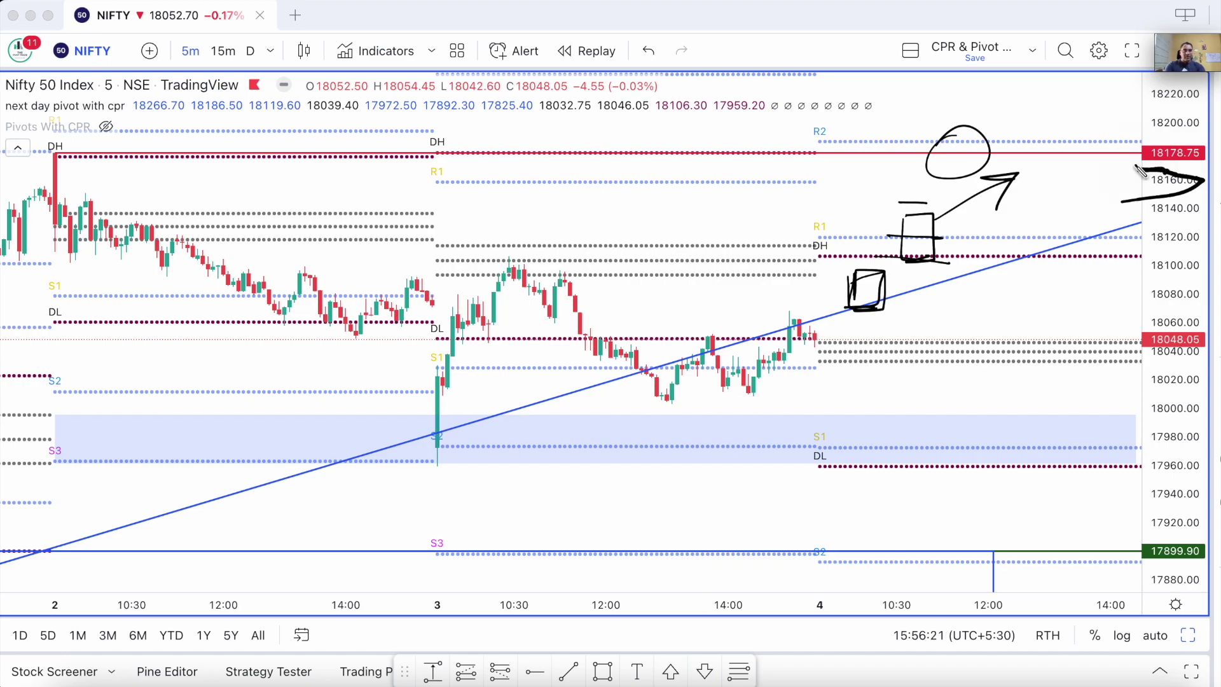
pyautogui.hotkey('alt', 'BackSpace')
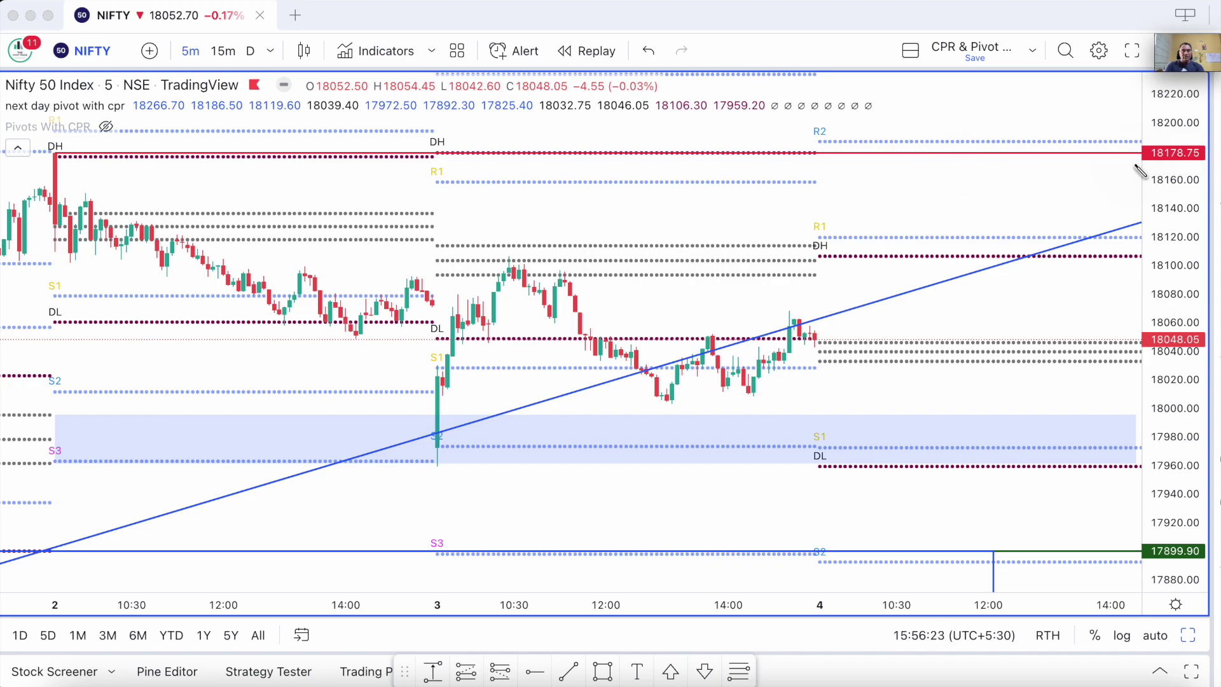
pyautogui.hscroll(-5, 1030, 254)
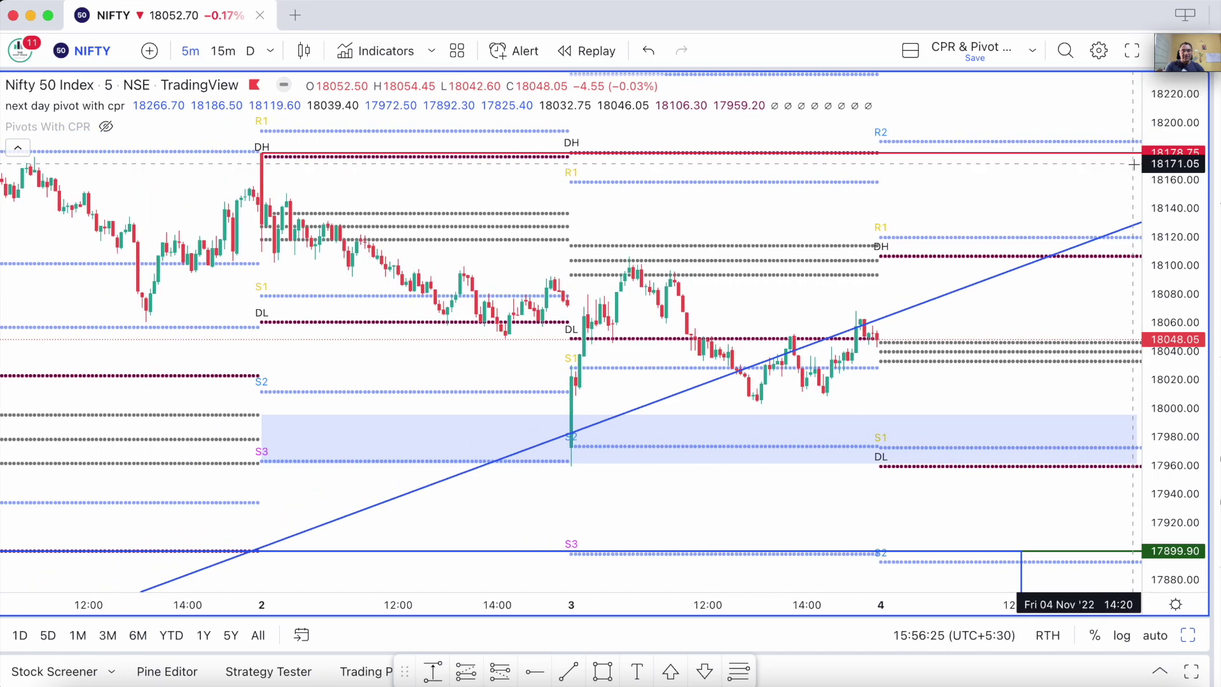
pyautogui.scroll(2, 1005, 254)
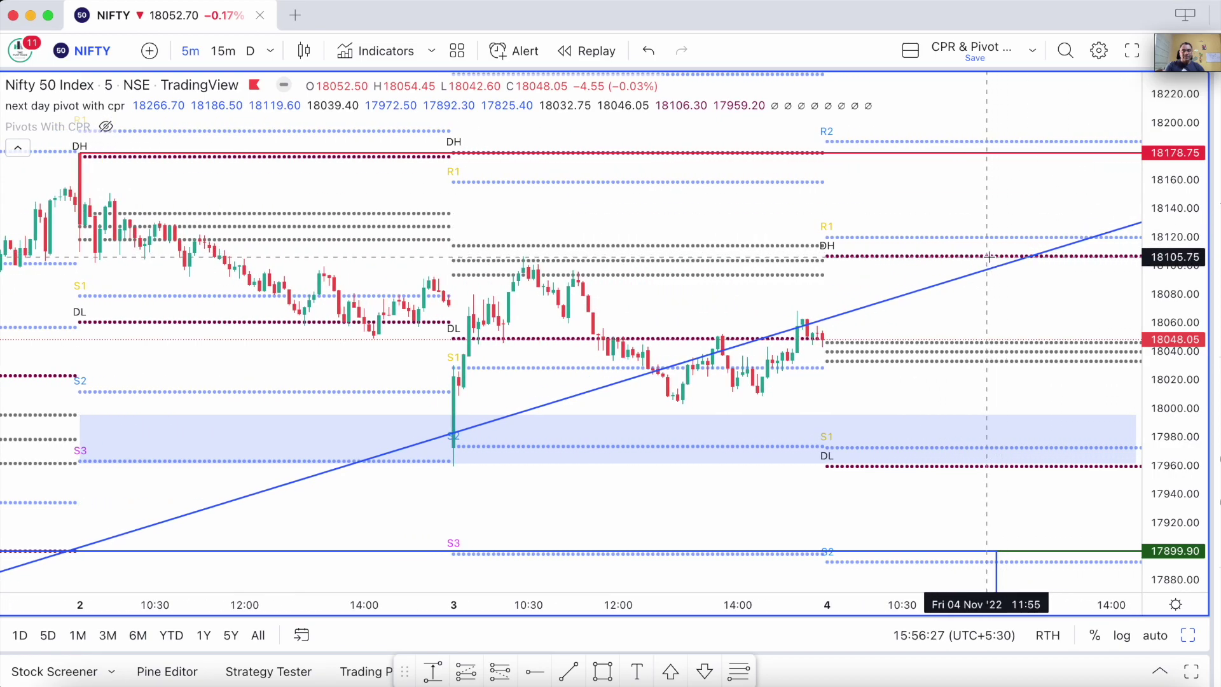
pyautogui.scroll(2, 990, 257)
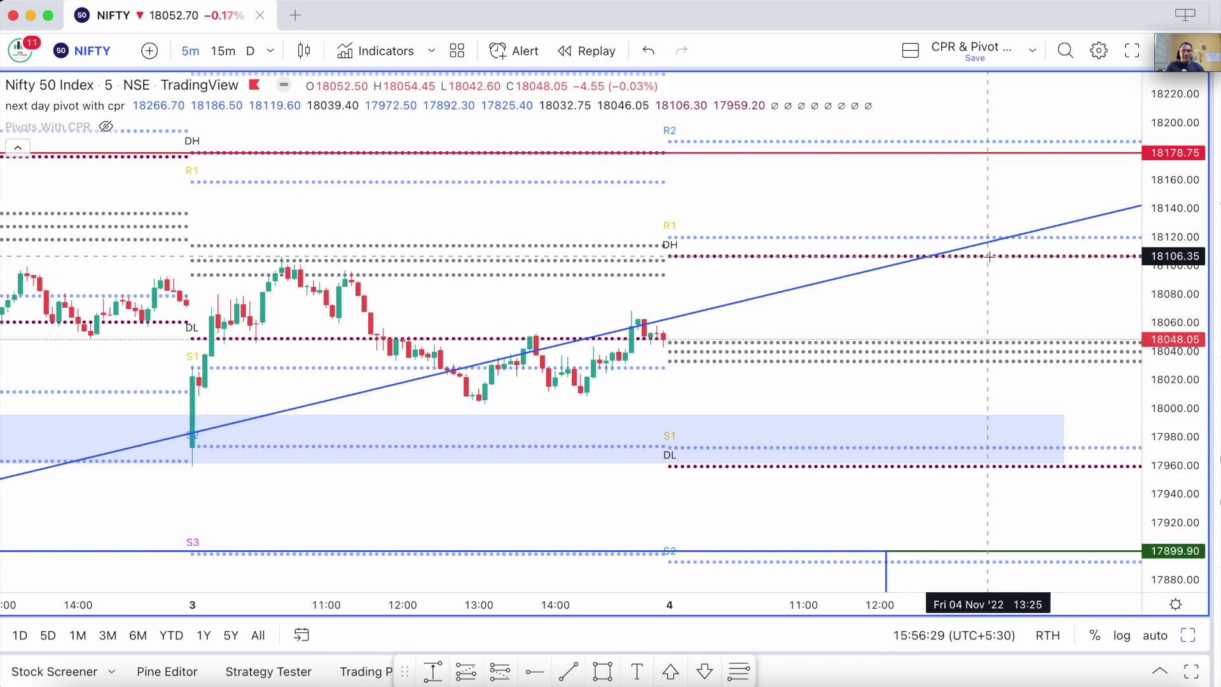
pyautogui.hscroll(-2, 992, 263)
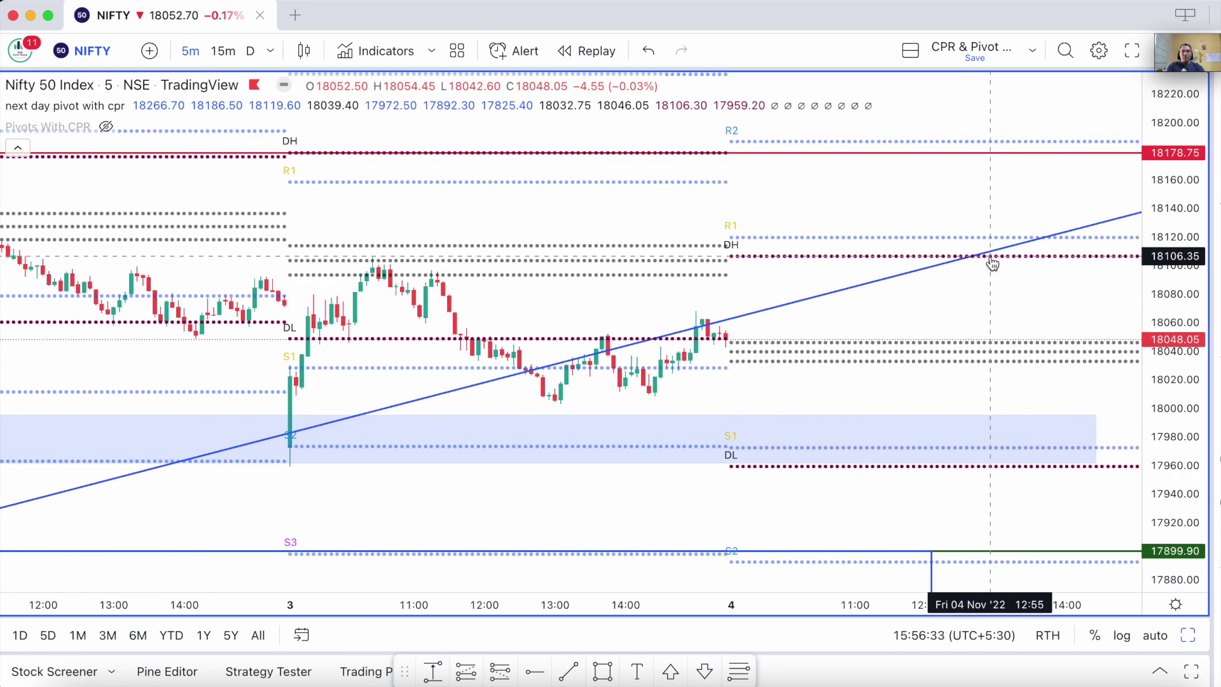
pyautogui.hscroll(-5, 992, 263)
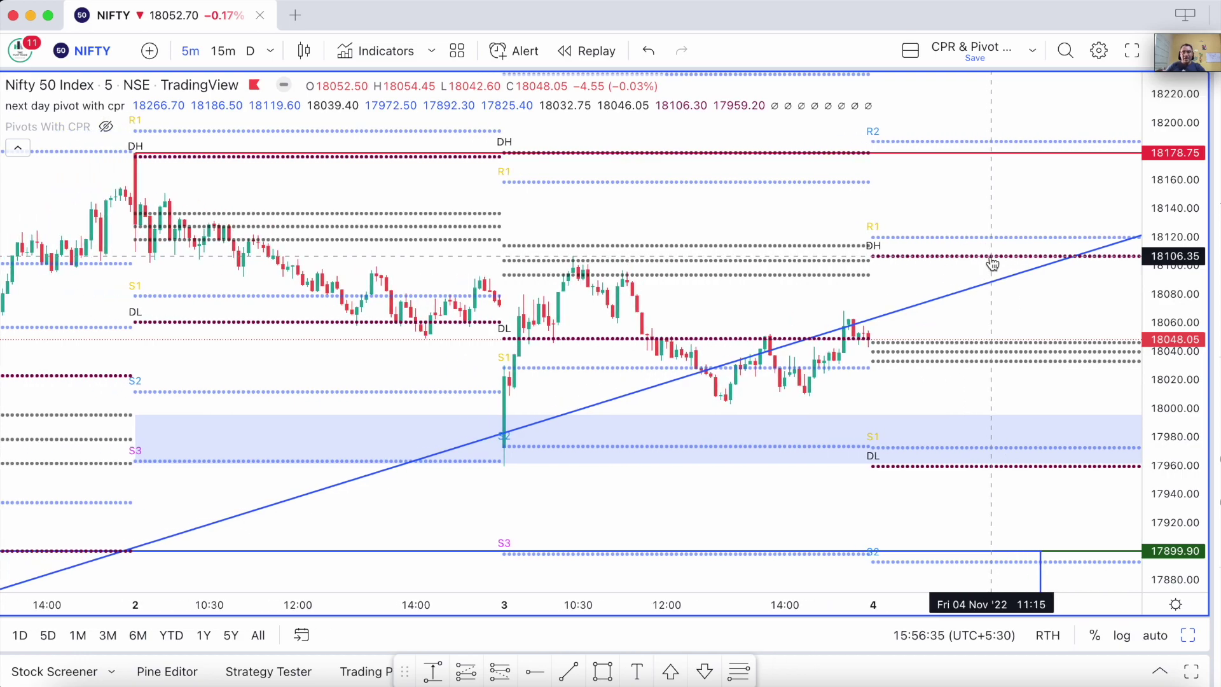
pyautogui.hscroll(5, 954, 395)
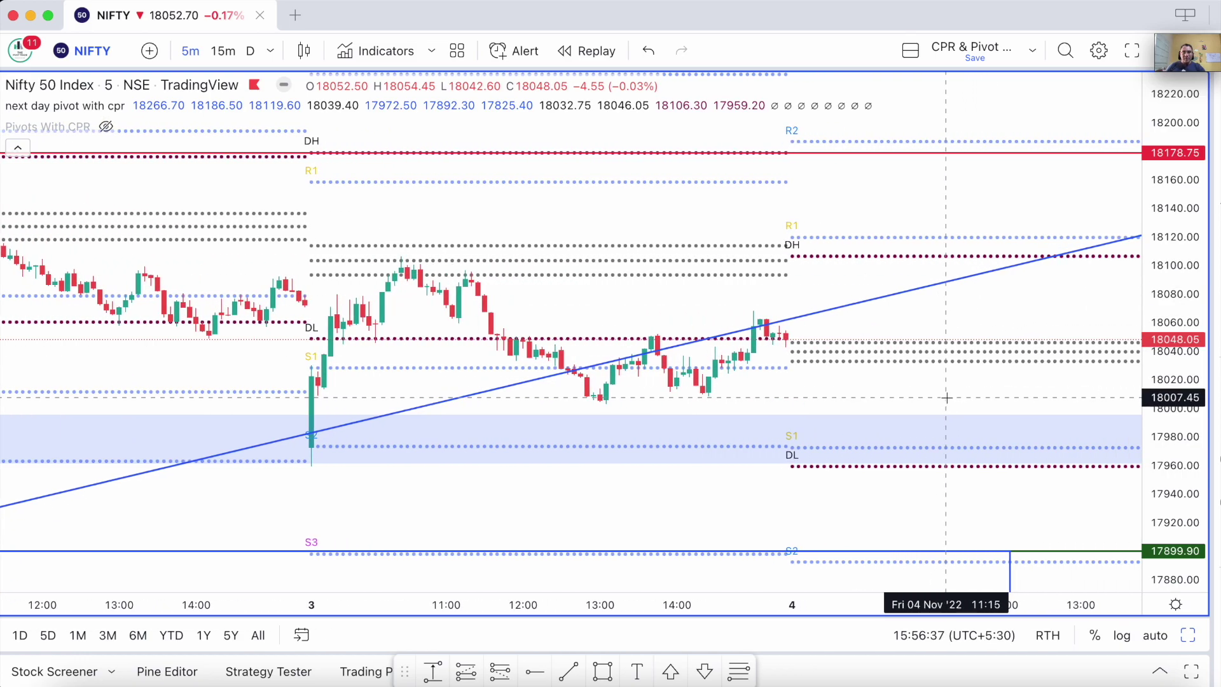
pyautogui.hscroll(-1, 918, 467)
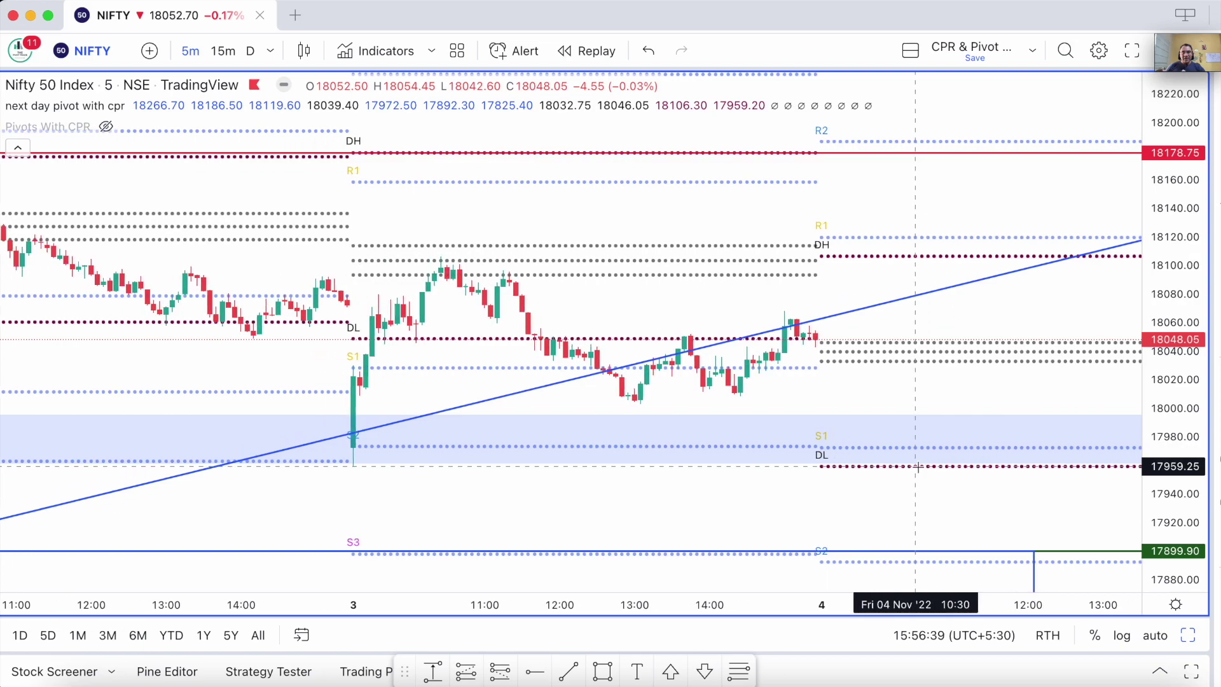
pyautogui.hscroll(-2, 917, 467)
pyautogui.scroll(-2, 918, 468)
pyautogui.scroll(4, 918, 468)
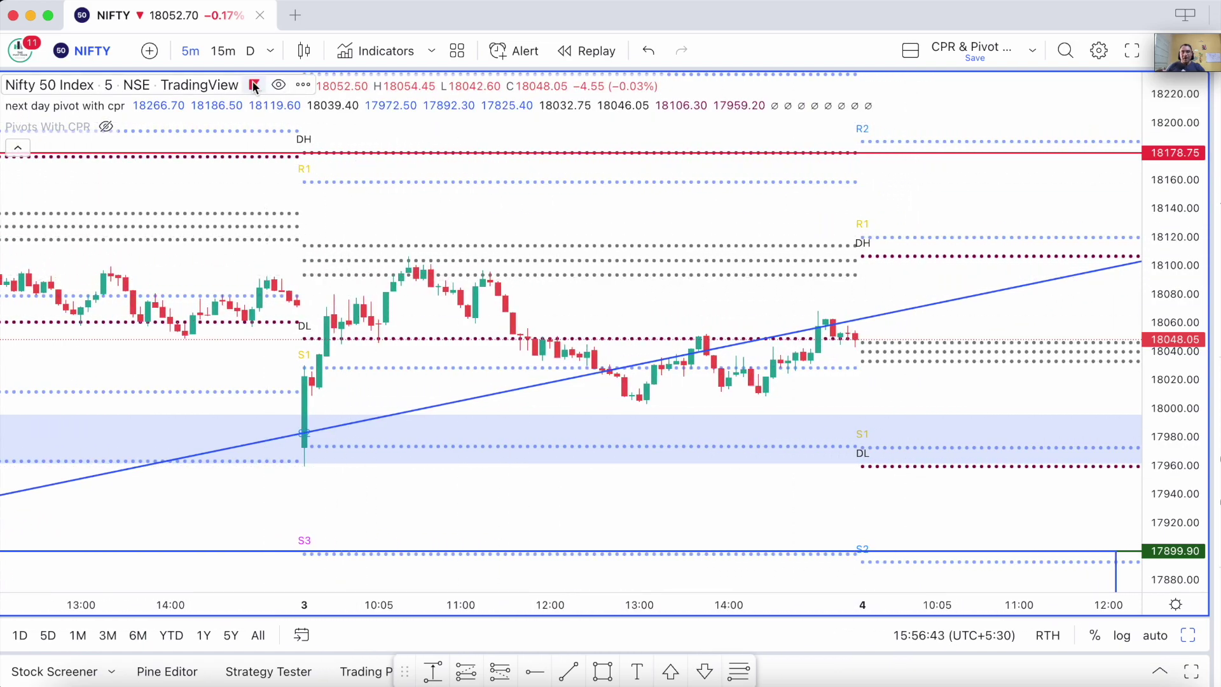
# Step: Switch back to daily candles, hide the next day pivot with cpr indicator, and zoom to the 3 November candle
pyautogui.click(249, 51)
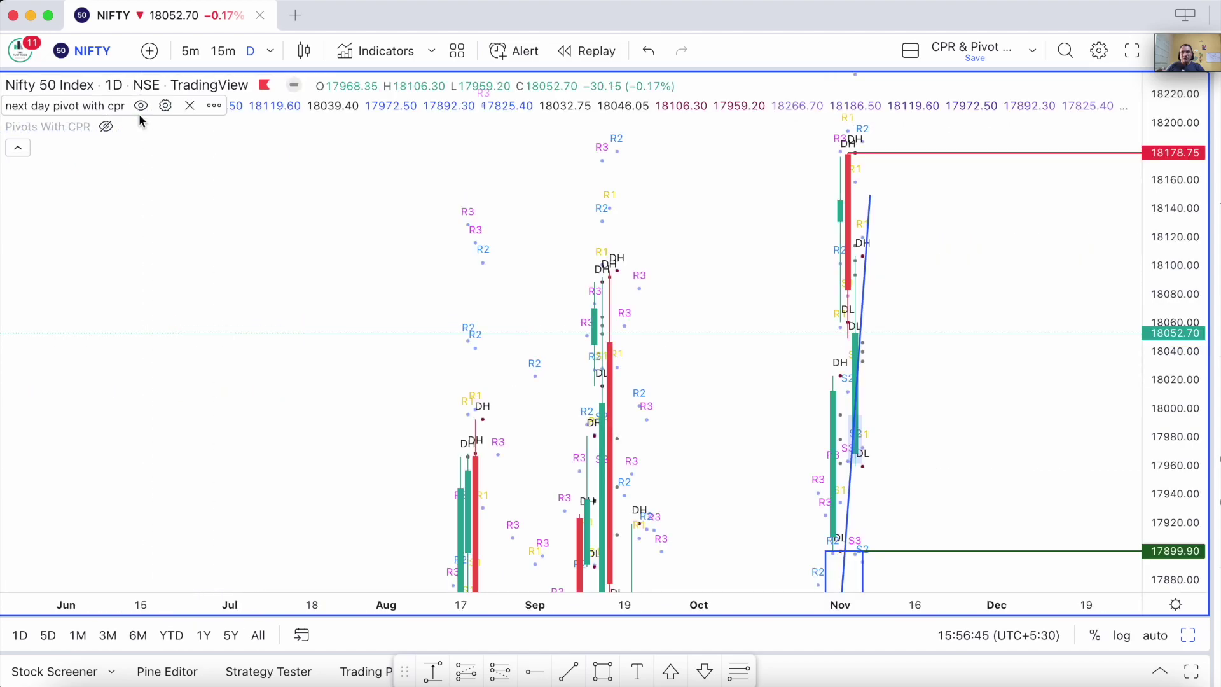
pyautogui.click(142, 105)
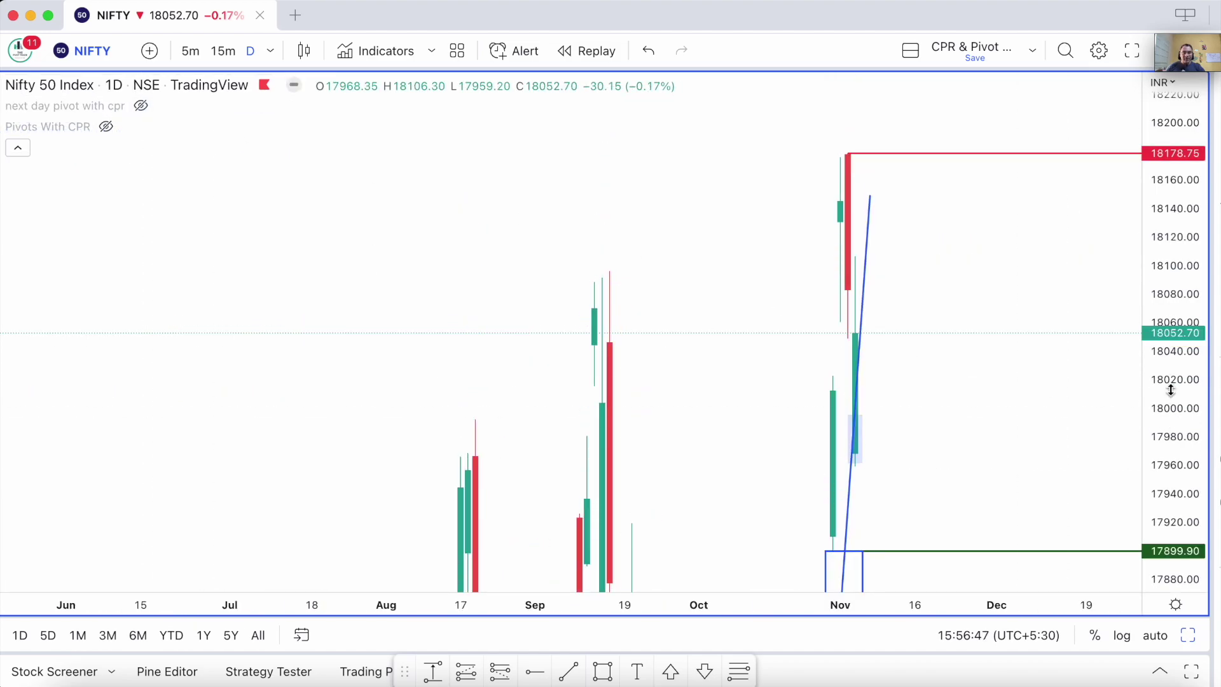
pyautogui.scroll(5, 882, 332)
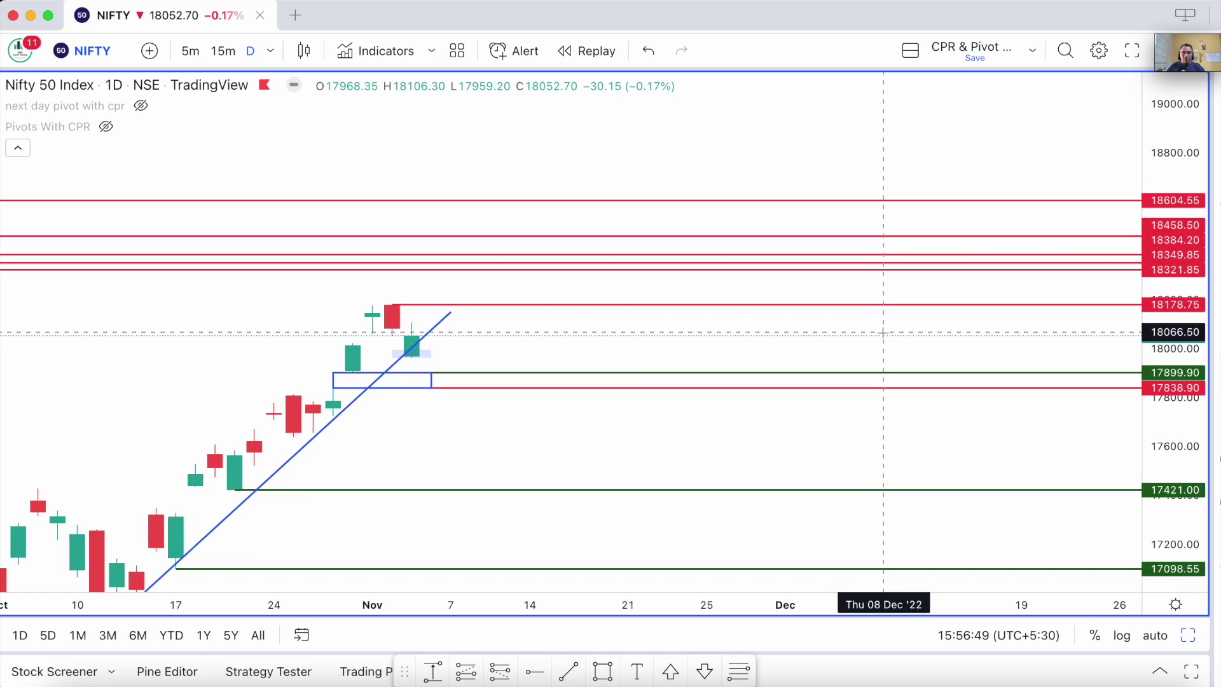
pyautogui.hscroll(-2, 882, 333)
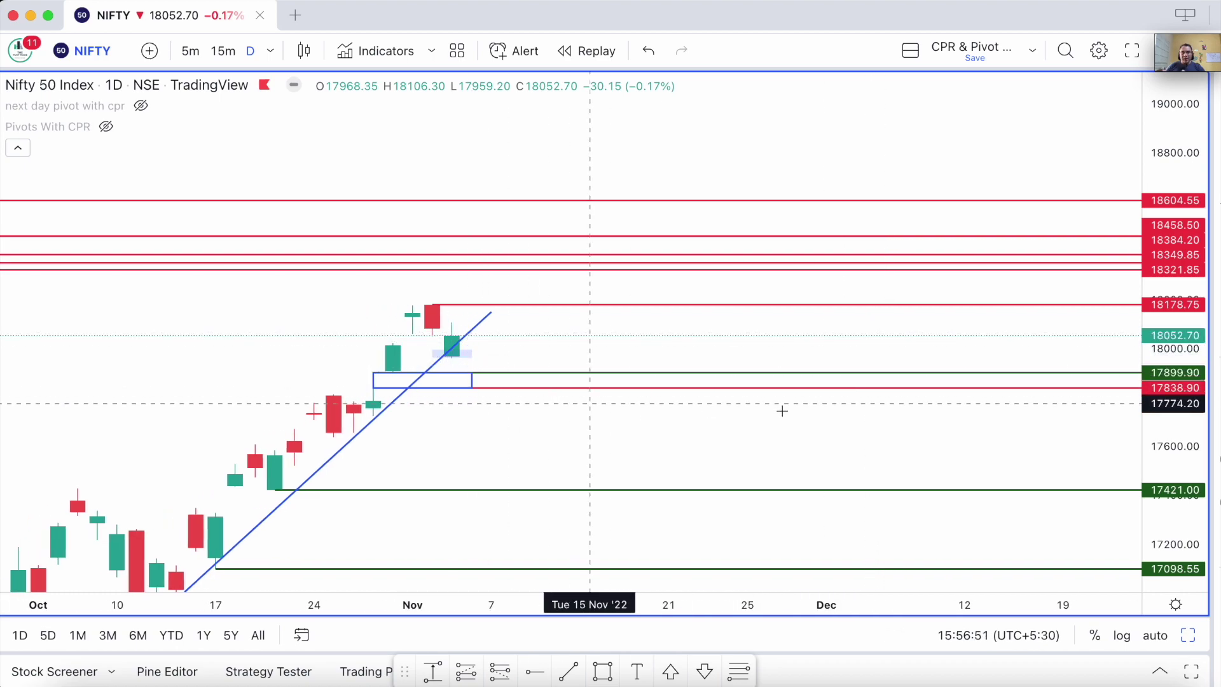
pyautogui.scroll(3, 1190, 355)
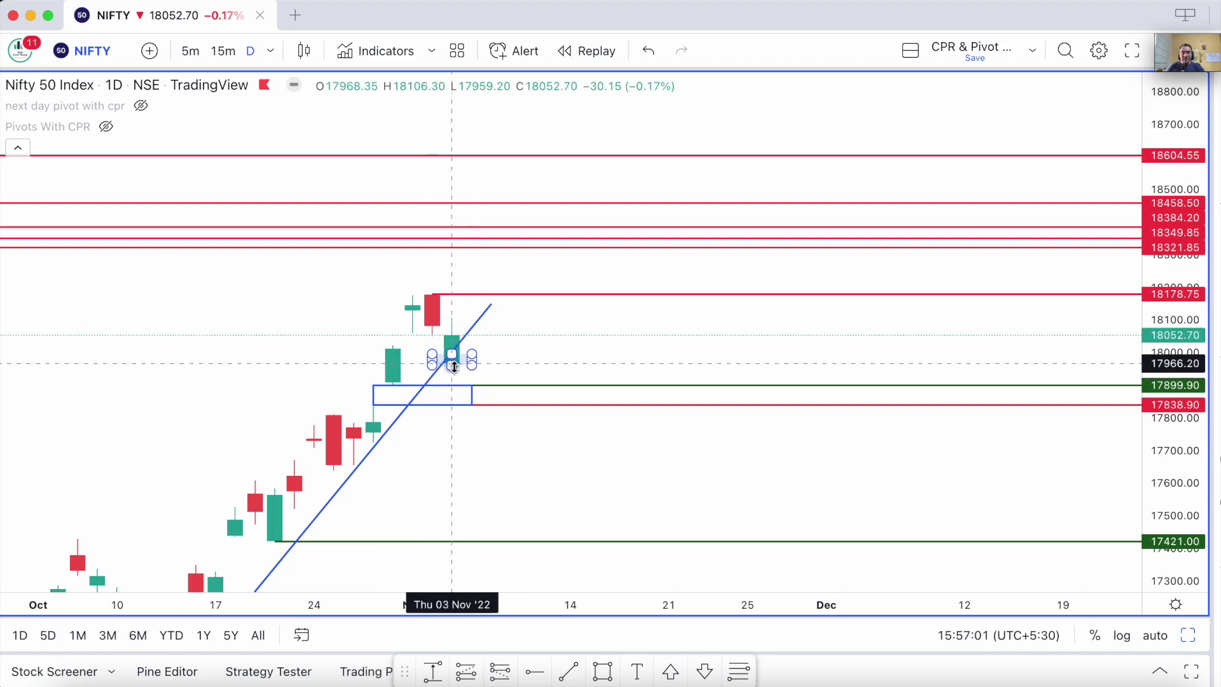
pyautogui.scroll(1, 460, 390)
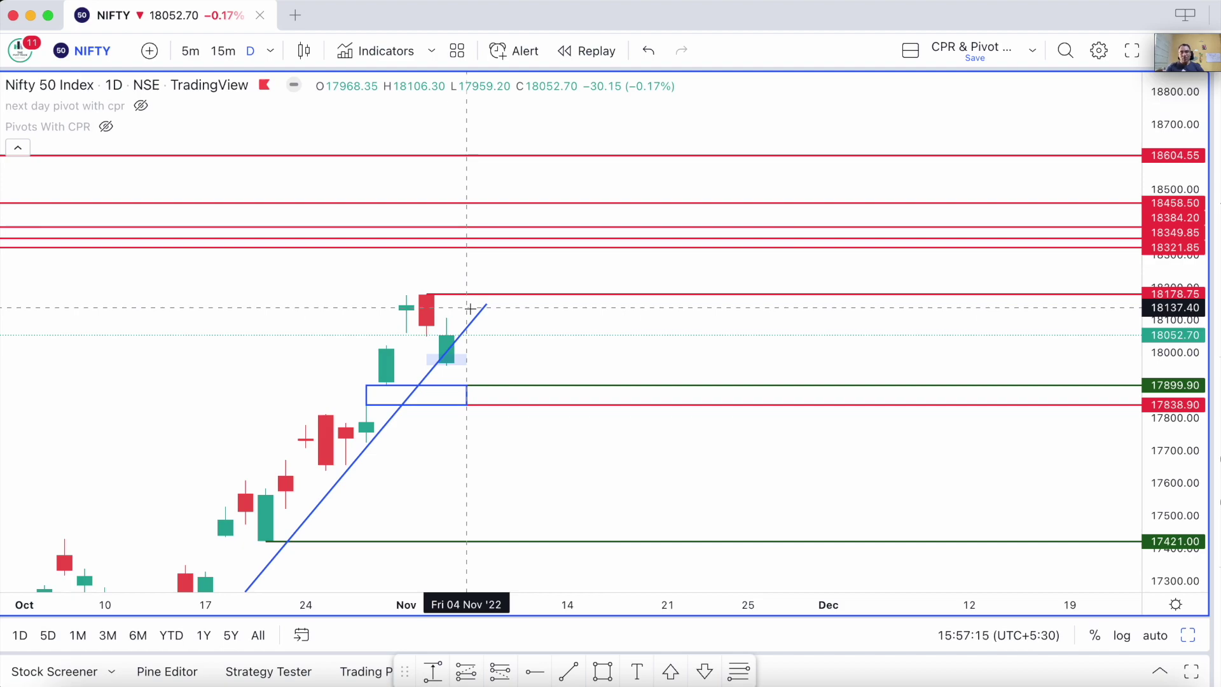
pyautogui.hotkey('ctrl', 'a')
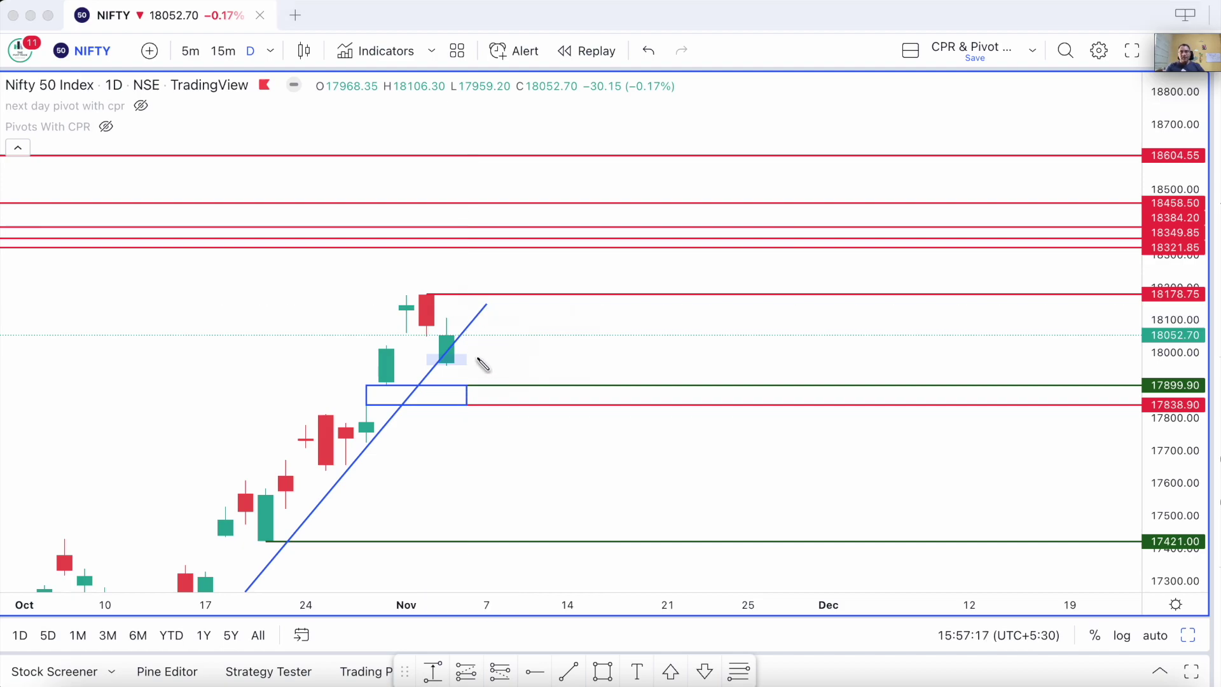
pyautogui.moveTo(431, 326)
pyautogui.mouseDown()
pyautogui.moveTo(426, 357)
pyautogui.moveTo(440, 355)
pyautogui.mouseUp()
pyautogui.moveTo(448, 312)
pyautogui.mouseDown()
pyautogui.moveTo(467, 337)
pyautogui.moveTo(446, 332)
pyautogui.mouseUp()
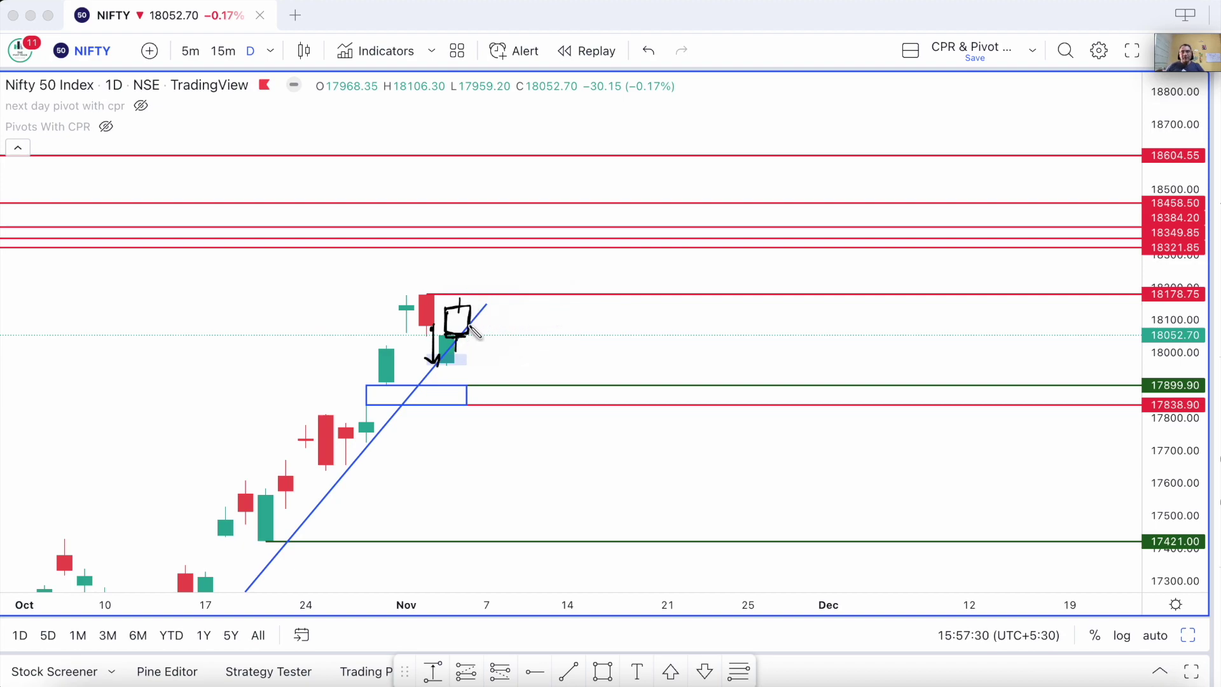
pyautogui.moveTo(487, 304); pyautogui.dragTo(440, 360)
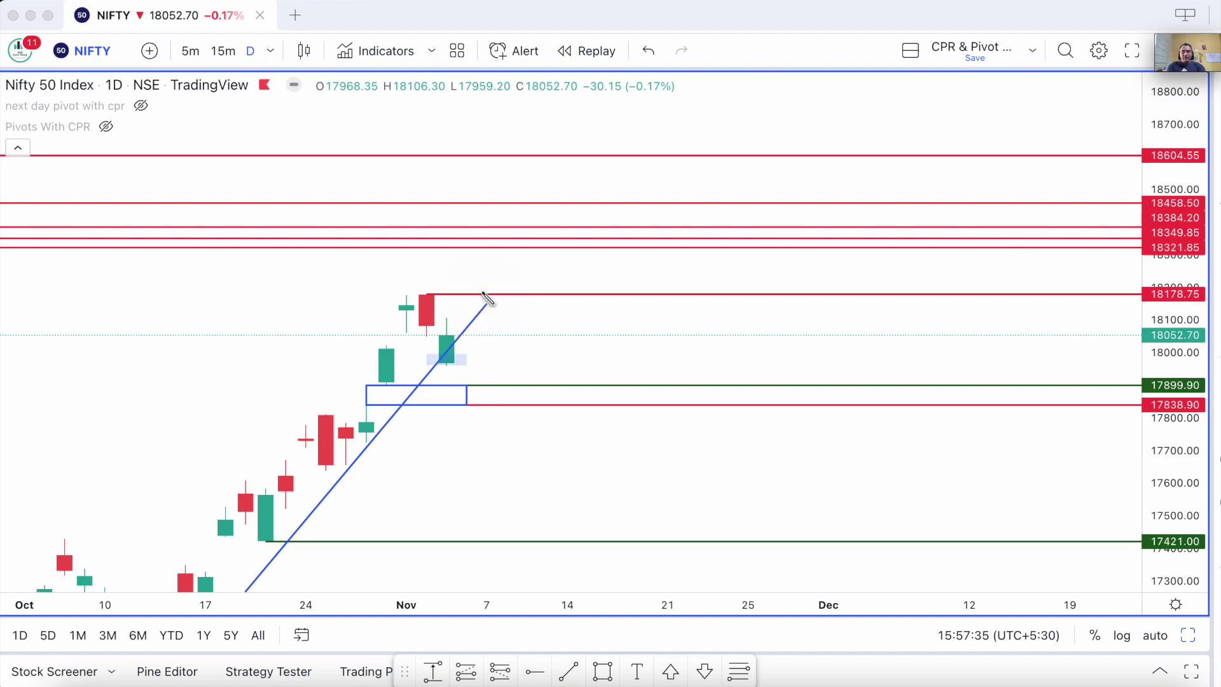
pyautogui.click(140, 106)
# Step: Return the Nifty 50 chart to 5-minute candles and frame 2–3 November with the pivot levels visible
pyautogui.click(190, 52)
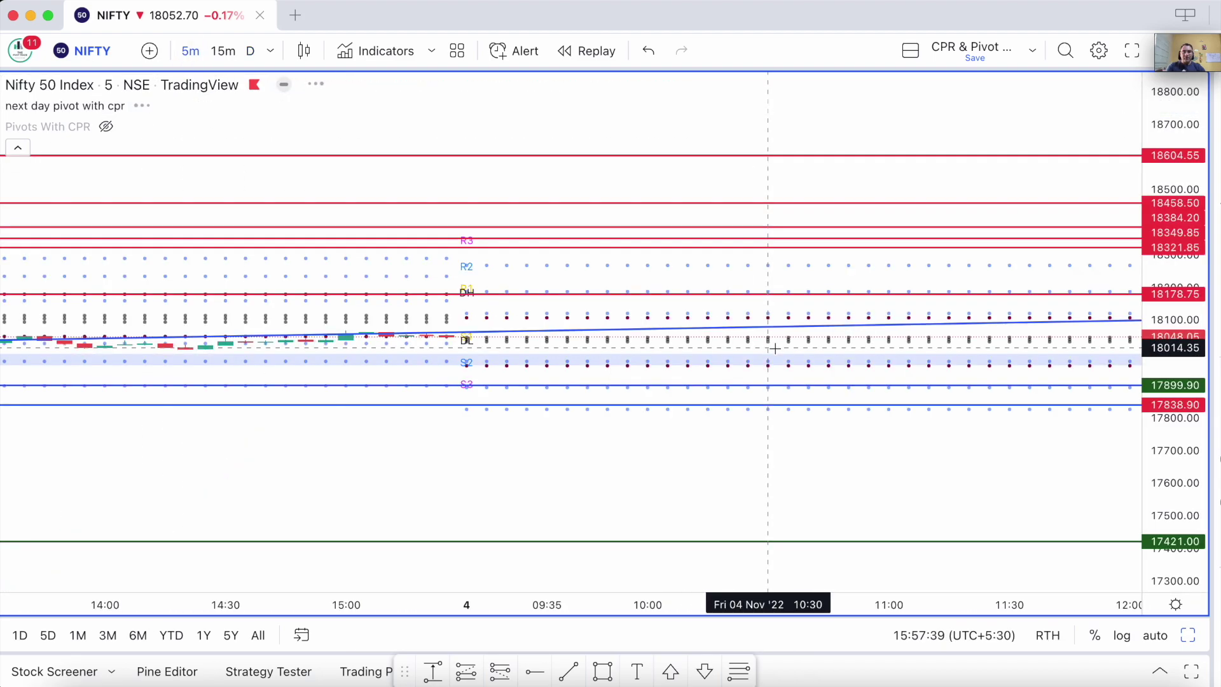
pyautogui.scroll(10, 1168, 353)
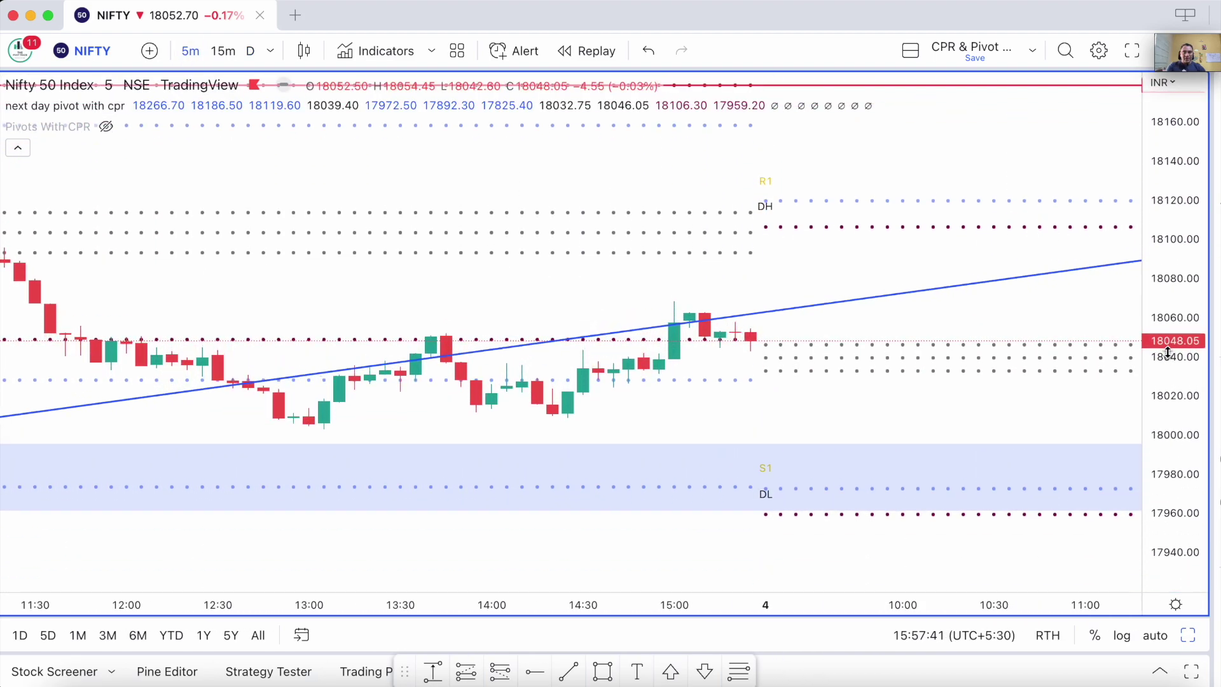
pyautogui.scroll(-8, 967, 372)
pyautogui.hscroll(10, 967, 372)
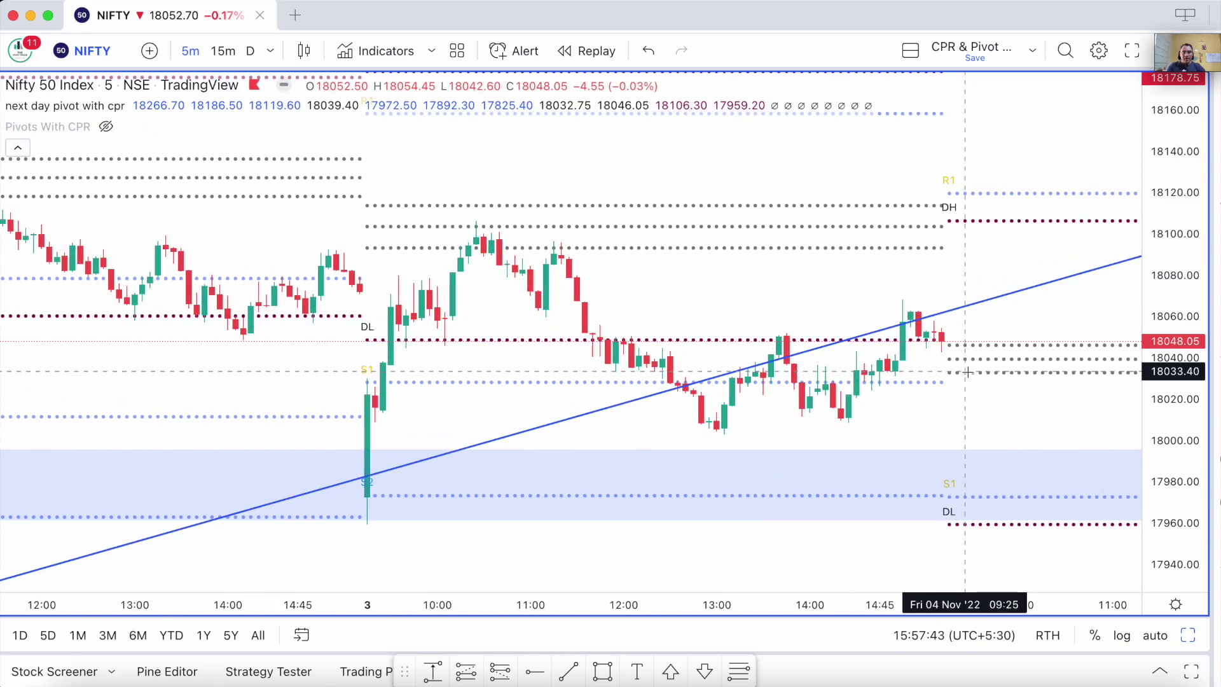
pyautogui.scroll(-3, 1171, 358)
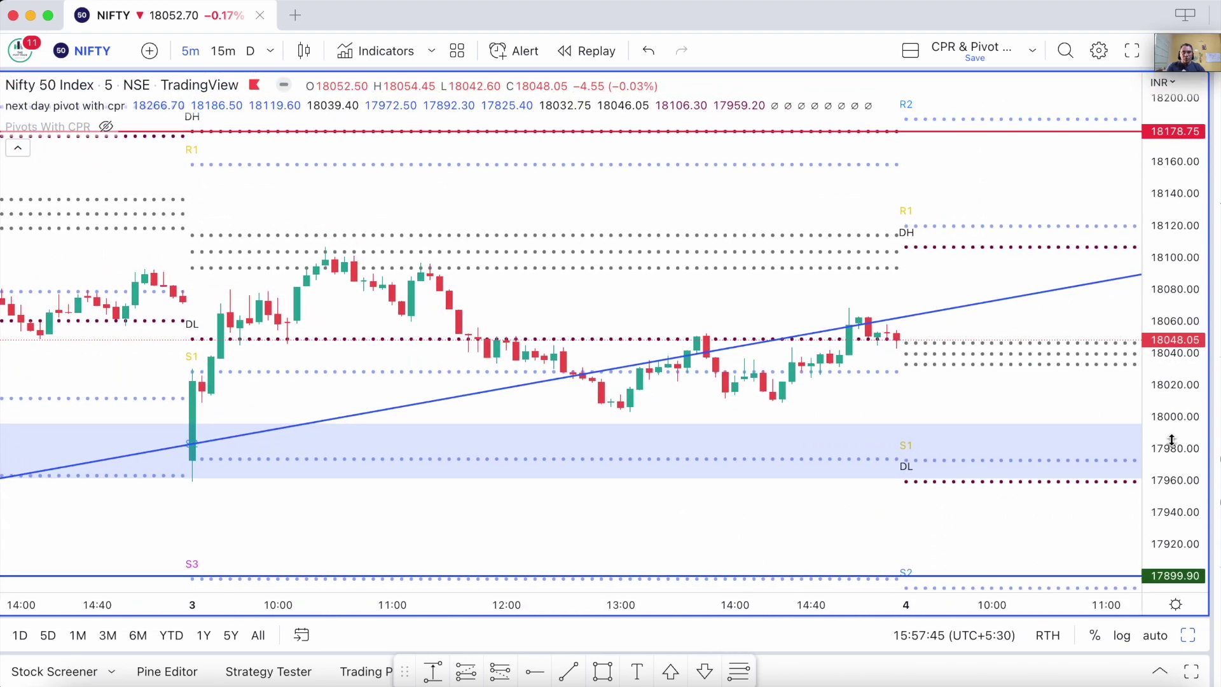
pyautogui.hscroll(-5, 1122, 401)
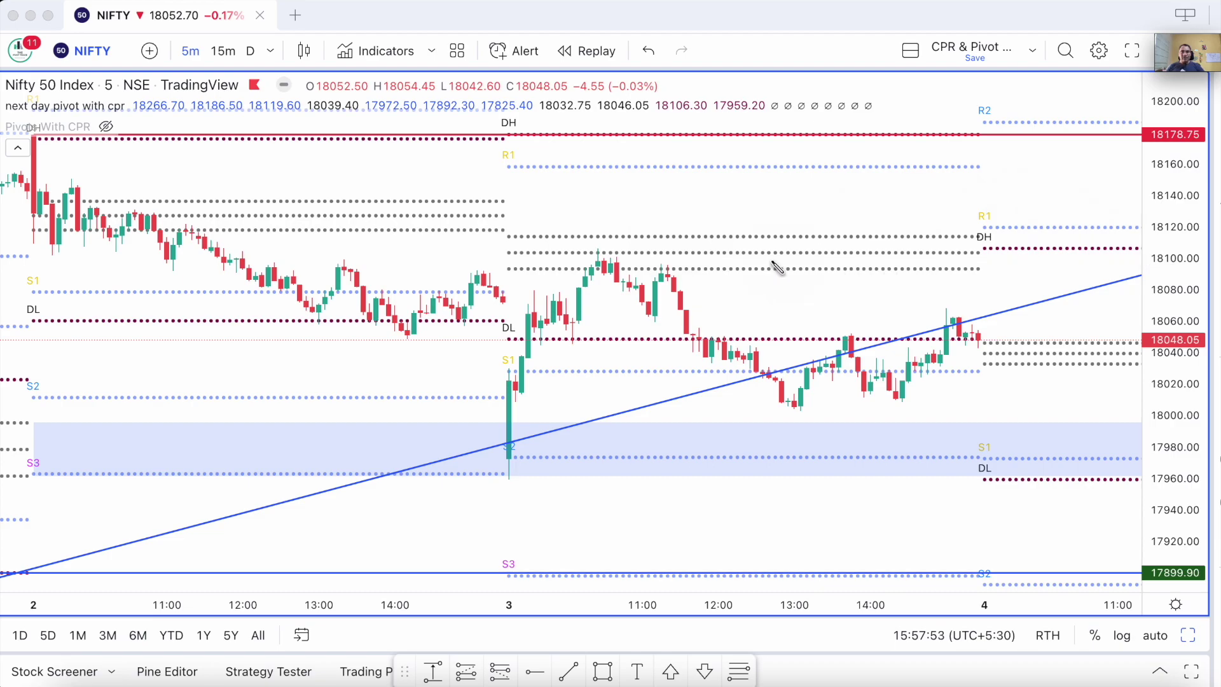
# Step: Brush-circle the 18100 and 18200 labels and draw arrows at 18200, 18100 and 18000
pyautogui.moveTo(1180, 246)
pyautogui.mouseDown()
pyautogui.moveTo(1138, 270)
pyautogui.moveTo(1160, 240)
pyautogui.moveTo(1186, 243)
pyautogui.mouseUp()
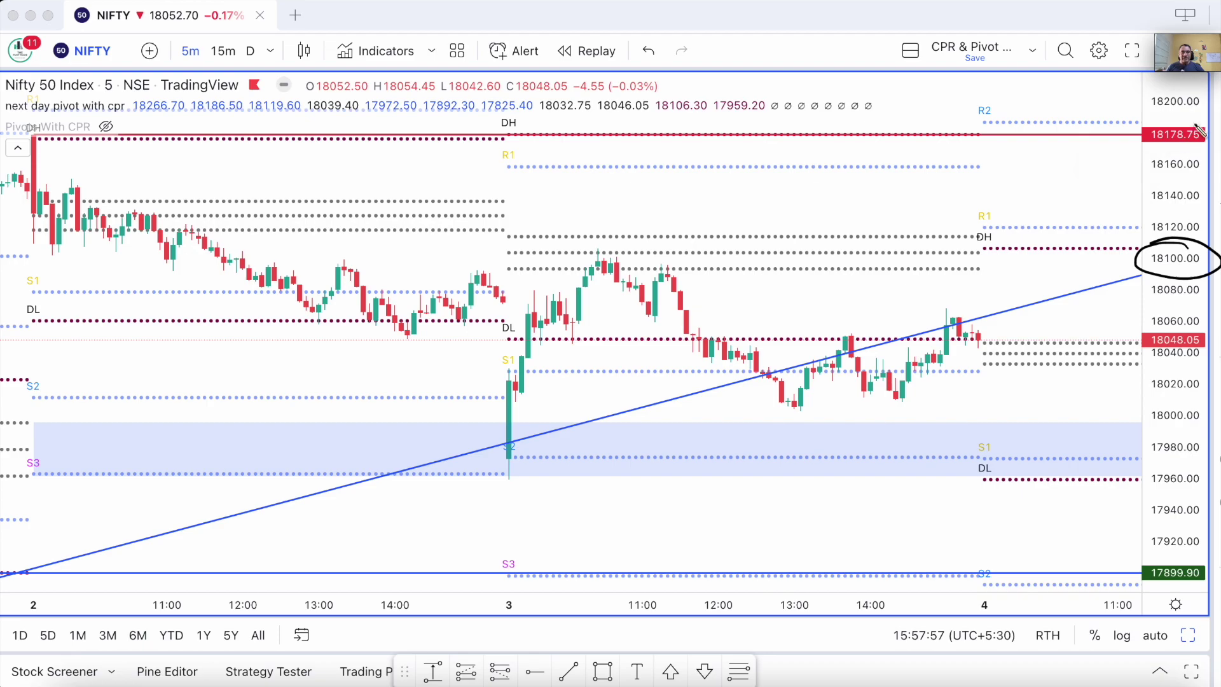
pyautogui.moveTo(1184, 88)
pyautogui.mouseDown()
pyautogui.moveTo(1170, 122)
pyautogui.moveTo(1173, 81)
pyautogui.mouseUp()
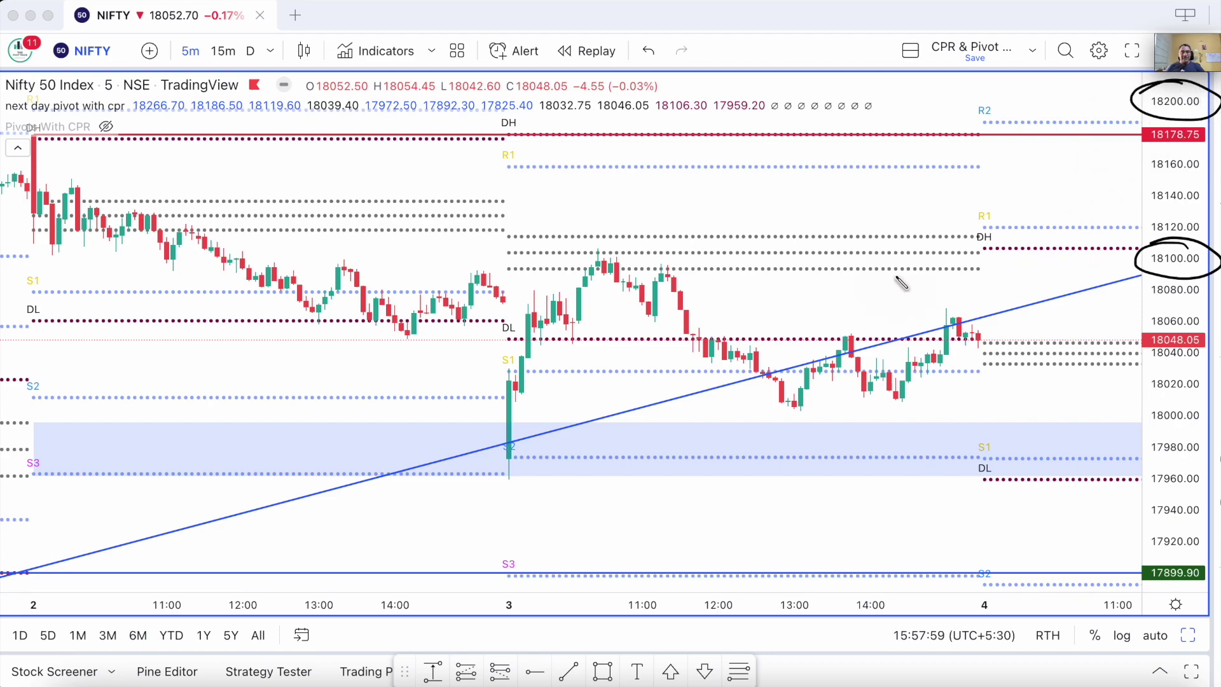
pyautogui.moveTo(1075, 109)
pyautogui.mouseDown()
pyautogui.moveTo(1135, 105)
pyautogui.moveTo(1123, 120)
pyautogui.mouseUp()
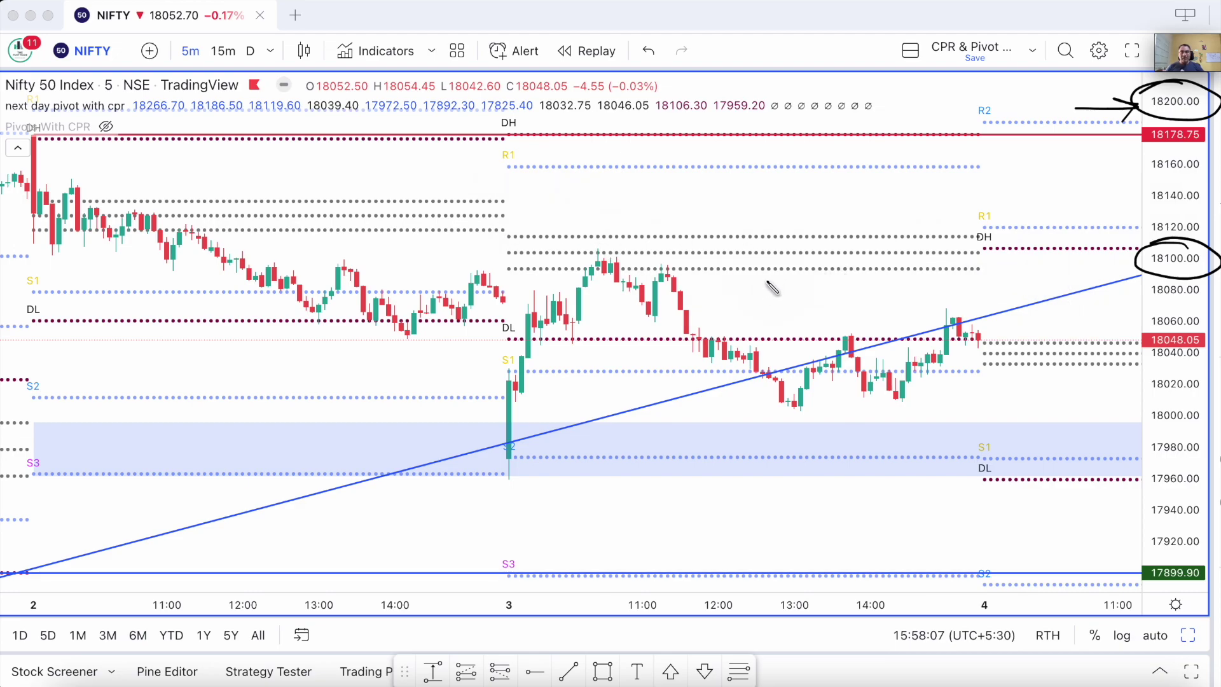
pyautogui.moveTo(1059, 249)
pyautogui.mouseDown()
pyautogui.moveTo(1136, 254)
pyautogui.moveTo(1104, 279)
pyautogui.mouseUp()
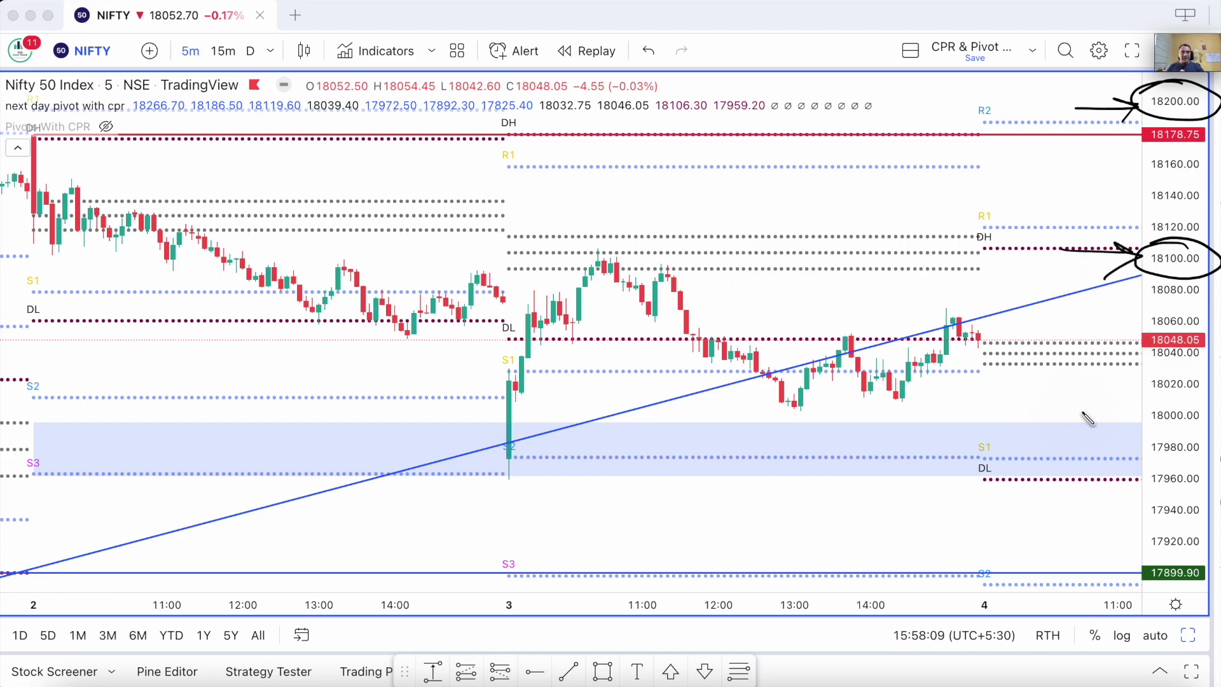
pyautogui.moveTo(1060, 419); pyautogui.dragTo(1152, 415)
# Step: Circle 18000, trace the S2 rally and support line, then clear all freehand drawings
pyautogui.moveTo(1125, 407)
pyautogui.mouseDown()
pyautogui.moveTo(1138, 420)
pyautogui.moveTo(1122, 427)
pyautogui.mouseUp()
pyautogui.moveTo(1192, 396); pyautogui.dragTo(1148, 408)
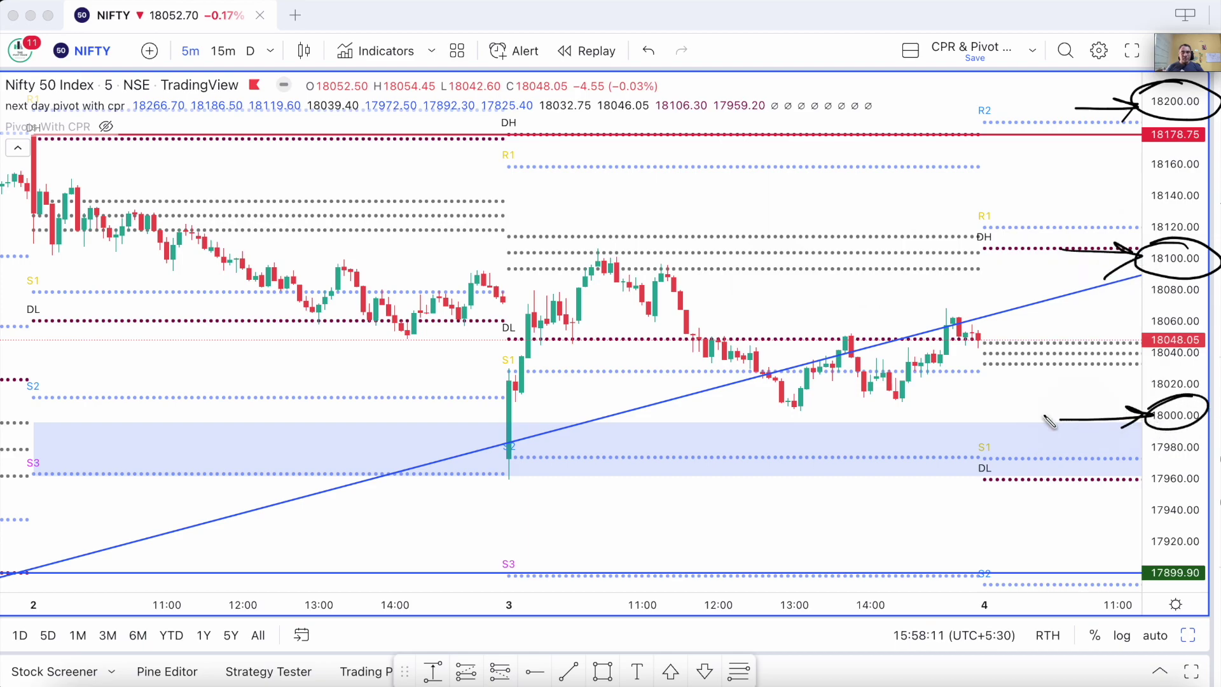
pyautogui.moveTo(512, 408); pyautogui.dragTo(555, 324)
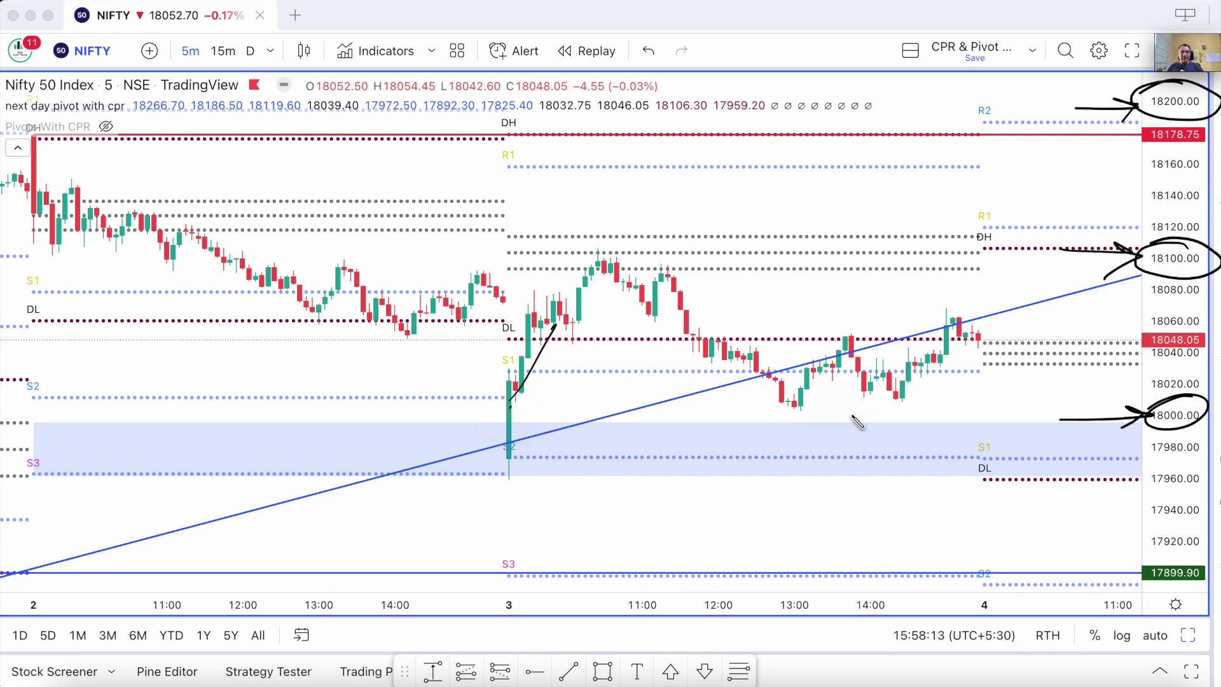
pyautogui.moveTo(777, 407); pyautogui.dragTo(997, 408)
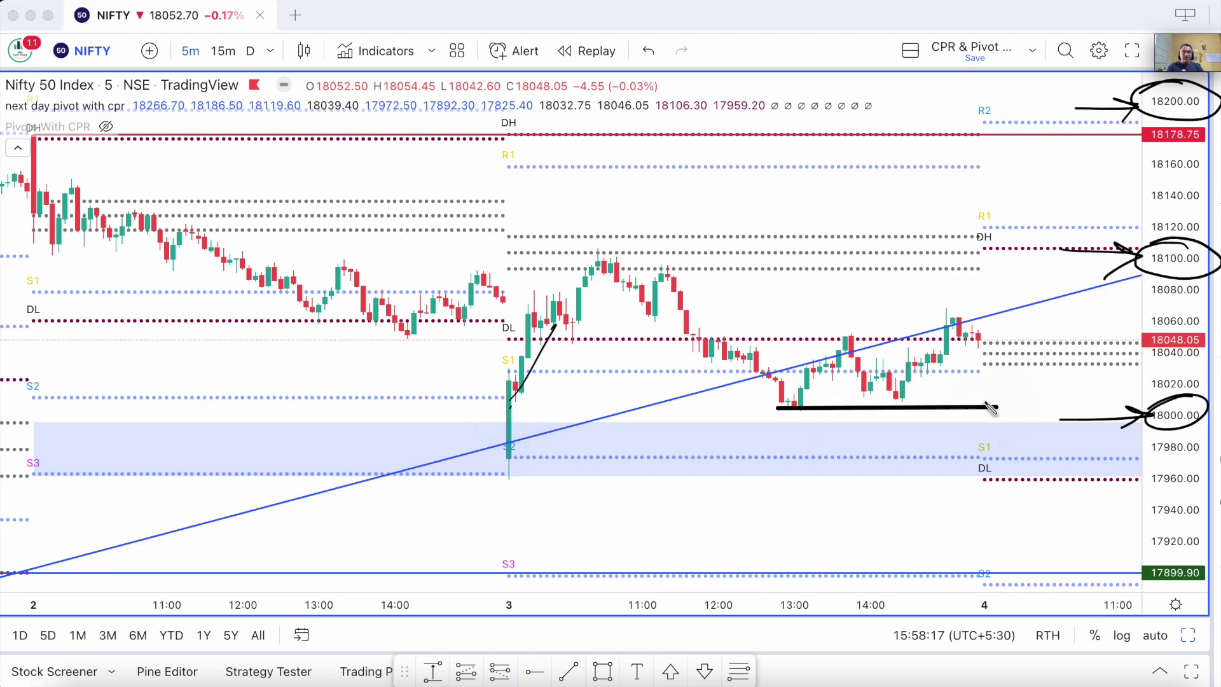
pyautogui.press('Delete')
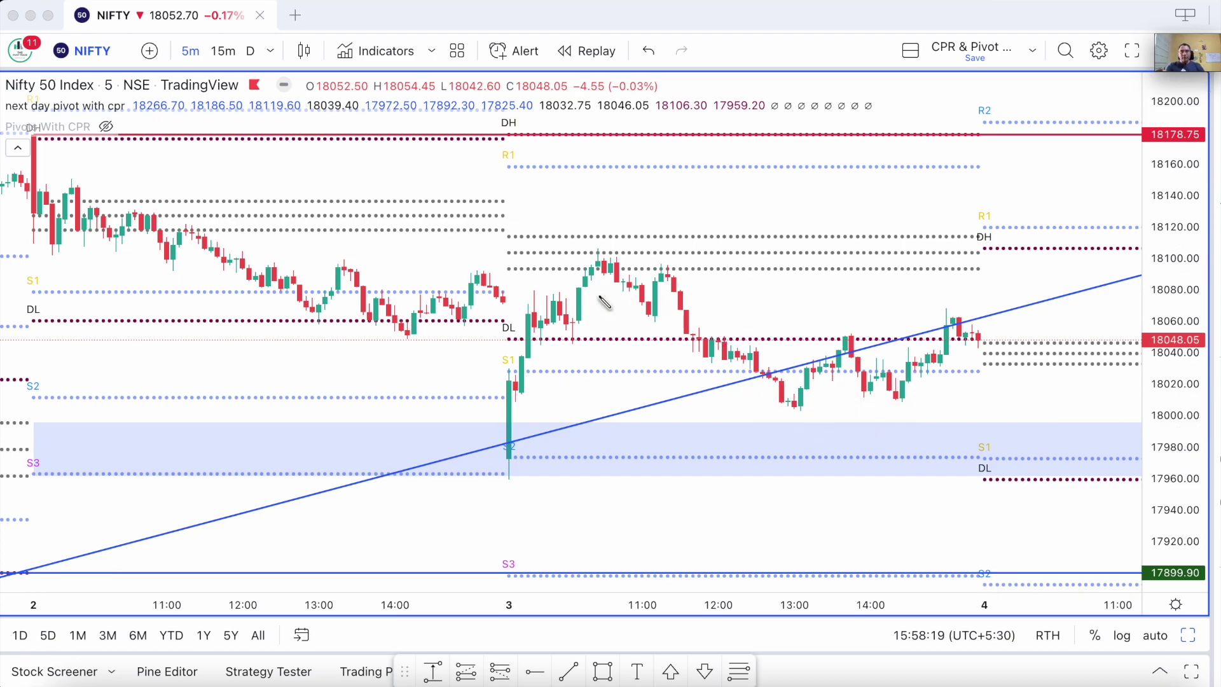
pyautogui.moveTo(530, 365)
pyautogui.mouseDown()
pyautogui.moveTo(649, 280)
pyautogui.moveTo(684, 309)
pyautogui.moveTo(594, 270)
pyautogui.moveTo(648, 315)
pyautogui.moveTo(664, 277)
pyautogui.moveTo(700, 343)
pyautogui.mouseUp()
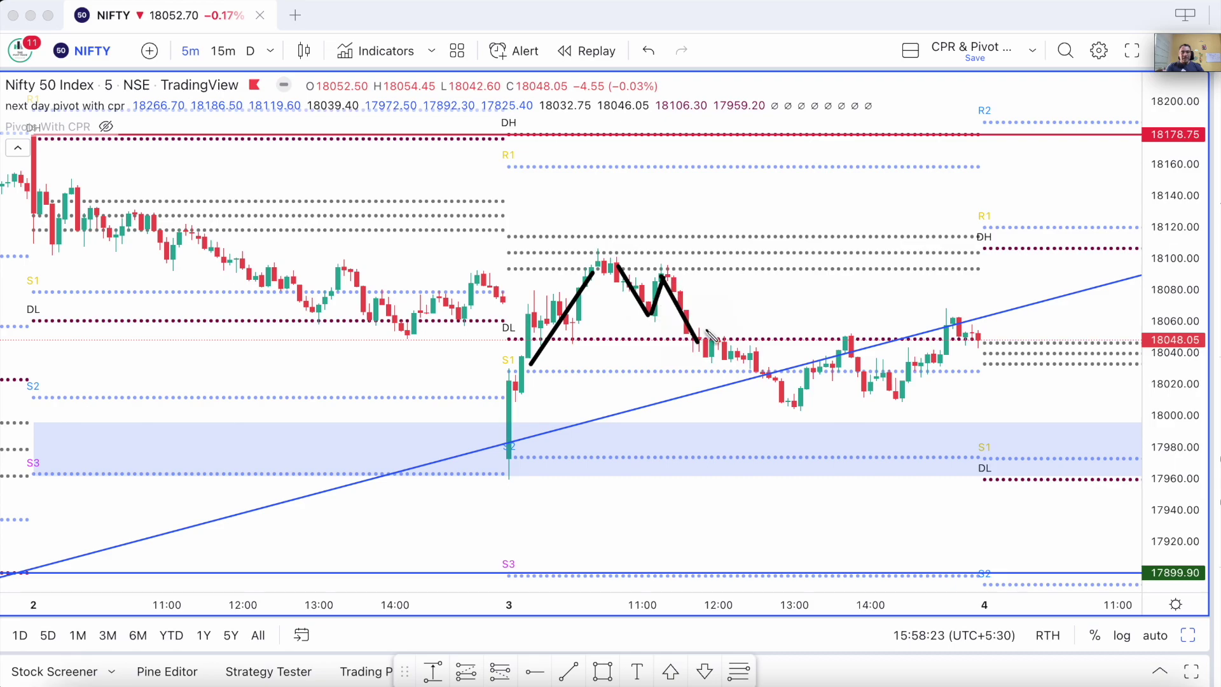
pyautogui.moveTo(1079, 257)
pyautogui.mouseDown()
pyautogui.moveTo(1139, 257)
pyautogui.moveTo(1120, 275)
pyautogui.mouseUp()
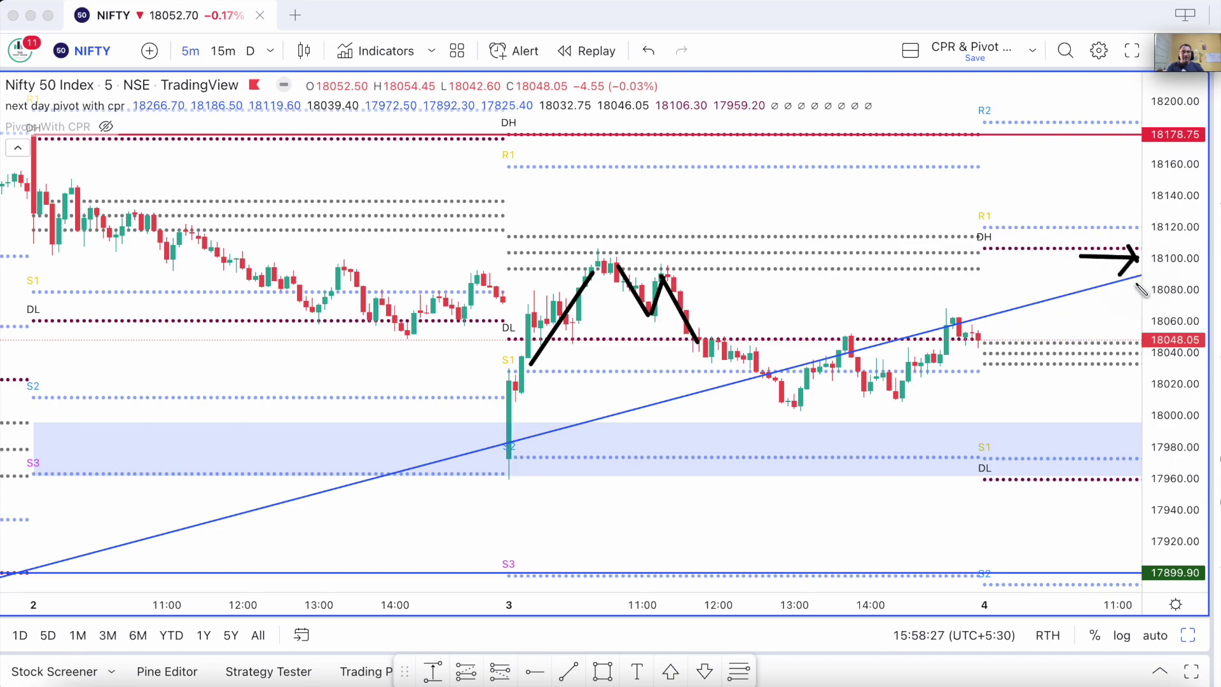
pyautogui.moveTo(635, 250)
pyautogui.mouseDown()
pyautogui.moveTo(610, 252)
pyautogui.moveTo(661, 272)
pyautogui.moveTo(600, 254)
pyautogui.mouseUp()
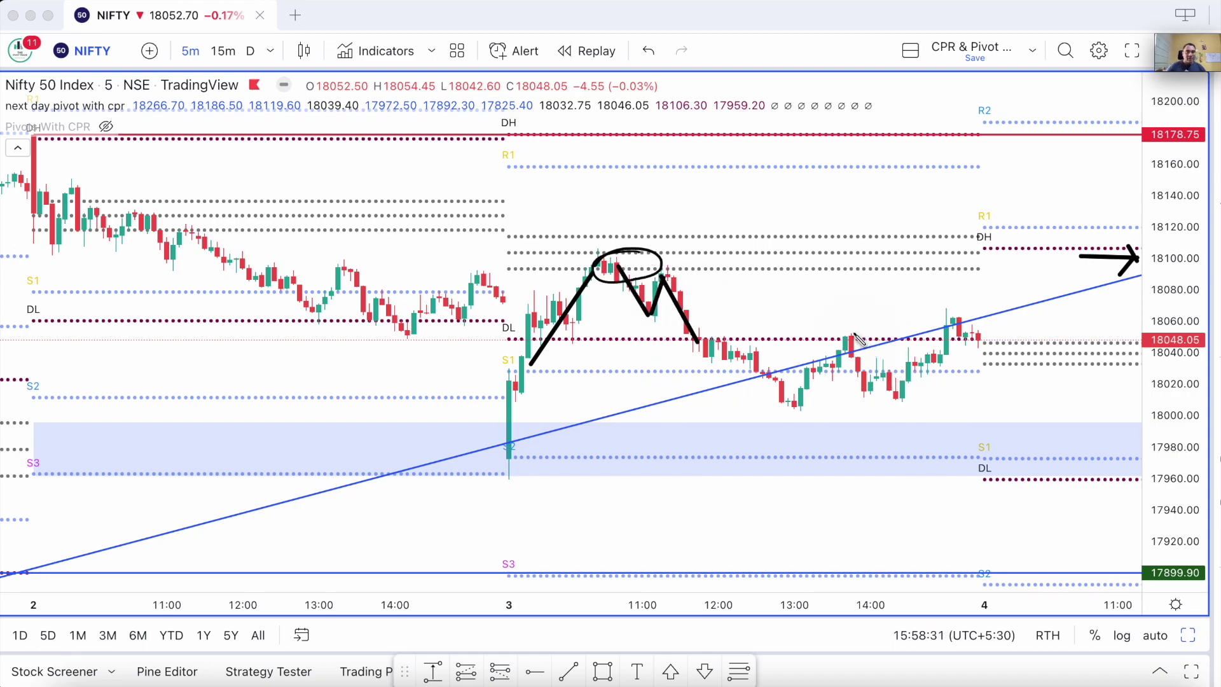
pyautogui.moveTo(581, 291)
pyautogui.mouseDown()
pyautogui.moveTo(521, 303)
pyautogui.moveTo(598, 338)
pyautogui.moveTo(709, 315)
pyautogui.moveTo(556, 294)
pyautogui.moveTo(528, 308)
pyautogui.mouseUp()
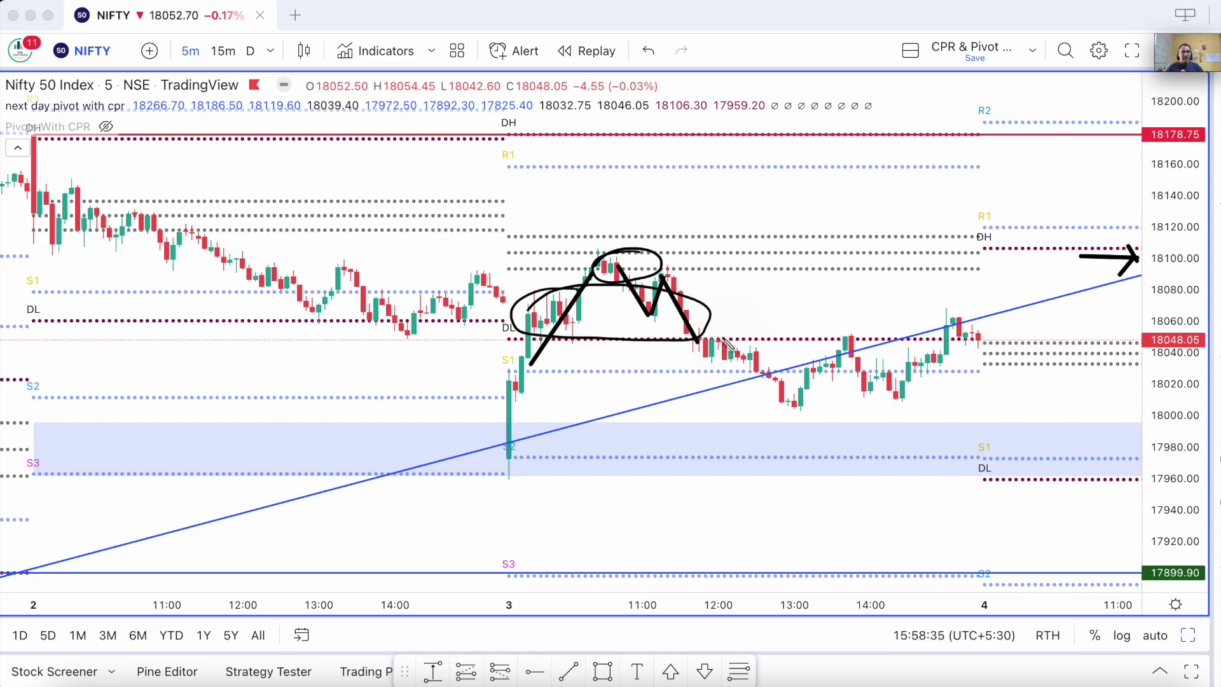
pyautogui.moveTo(773, 321)
pyautogui.mouseDown()
pyautogui.moveTo(725, 327)
pyautogui.moveTo(788, 395)
pyautogui.moveTo(989, 350)
pyautogui.moveTo(785, 316)
pyautogui.moveTo(702, 338)
pyautogui.mouseUp()
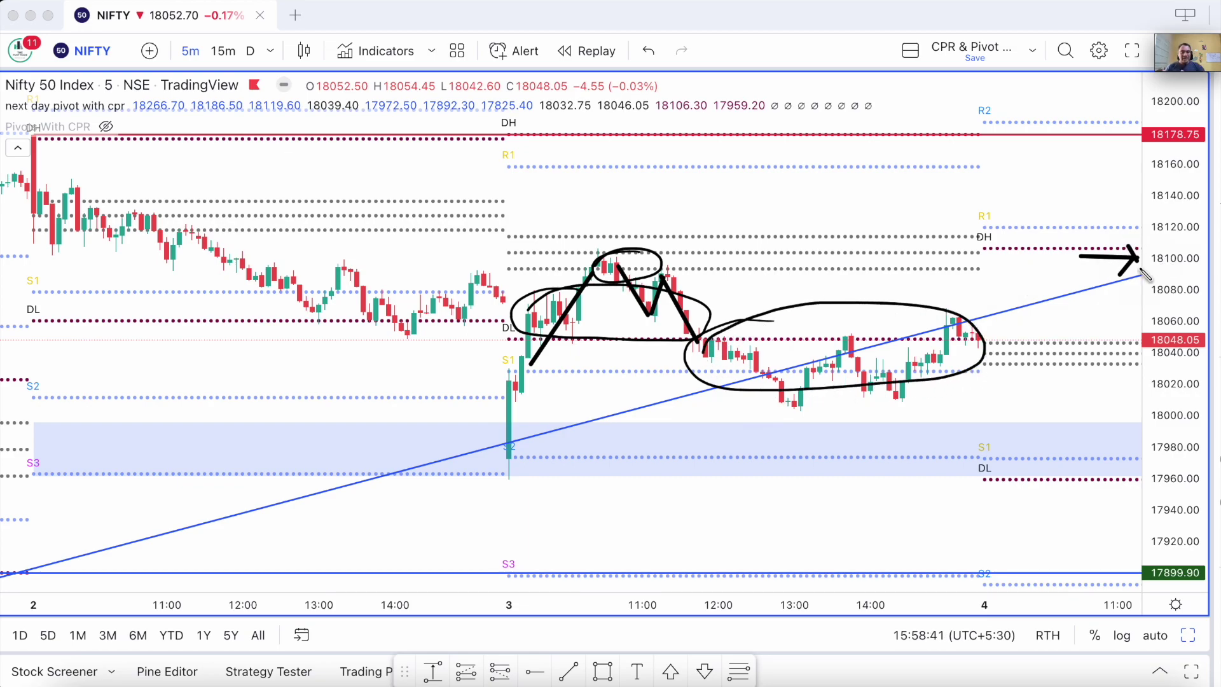
pyautogui.press('Escape')
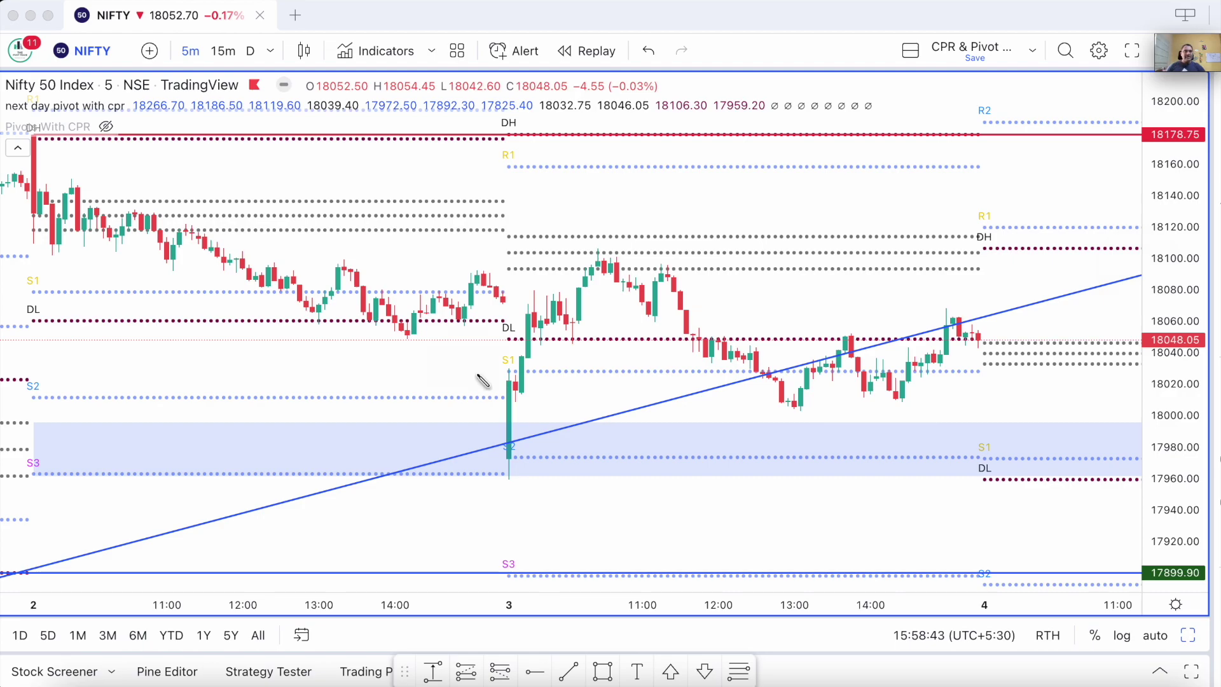
# Step: Draw an arrow to 18100, a box near R1 with an arrow, and curves over the declines
pyautogui.moveTo(1070, 262)
pyautogui.mouseDown()
pyautogui.moveTo(1124, 262)
pyautogui.moveTo(1108, 286)
pyautogui.mouseUp()
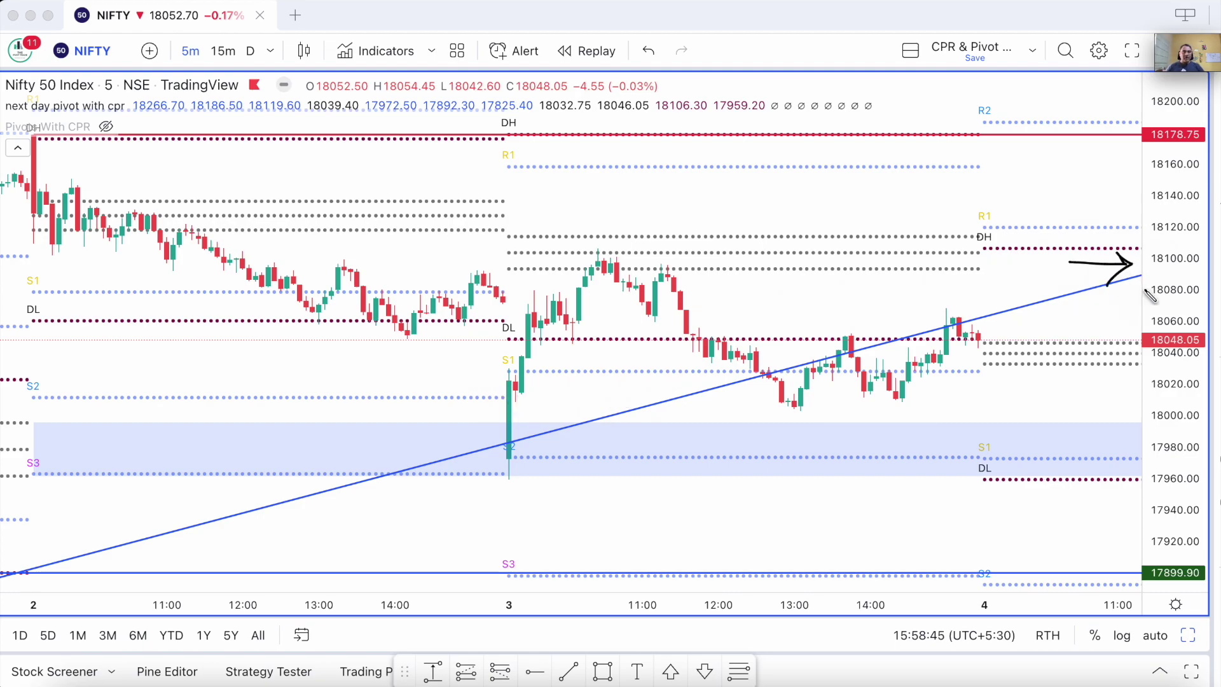
pyautogui.moveTo(1016, 224)
pyautogui.mouseDown()
pyautogui.moveTo(1014, 245)
pyautogui.moveTo(1043, 267)
pyautogui.moveTo(1038, 224)
pyautogui.moveTo(1034, 265)
pyautogui.moveTo(1084, 191)
pyautogui.mouseUp()
pyautogui.moveTo(1060, 203)
pyautogui.mouseDown()
pyautogui.moveTo(1085, 189)
pyautogui.moveTo(1079, 224)
pyautogui.mouseUp()
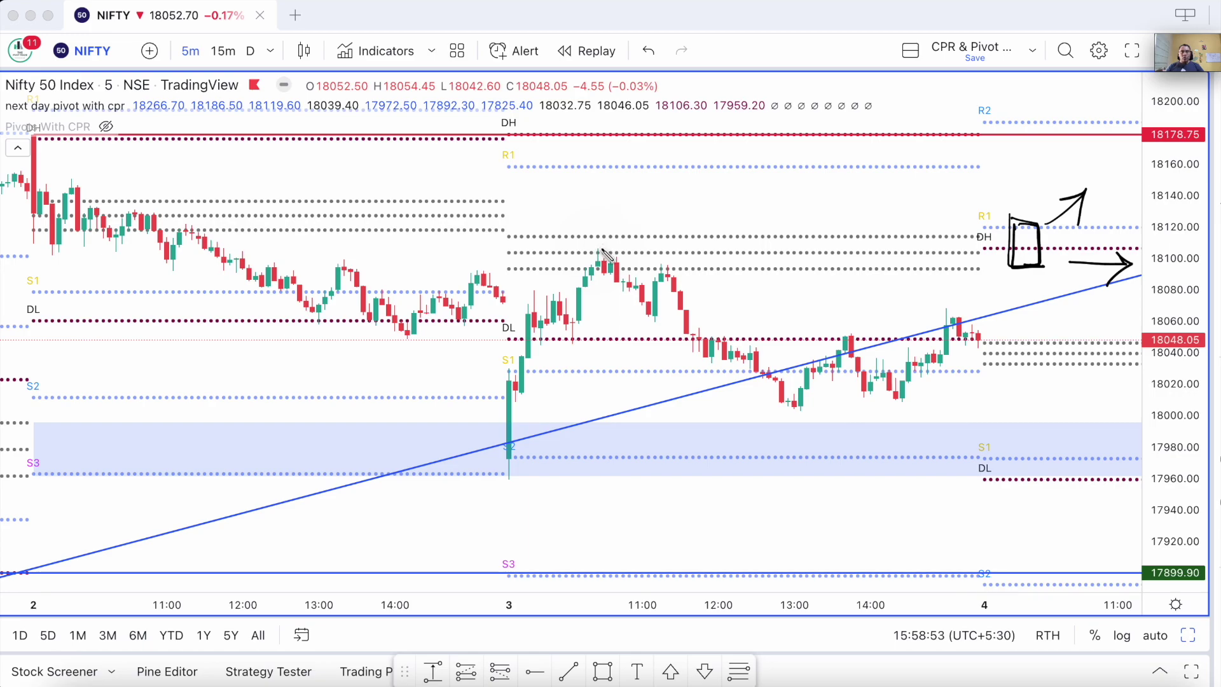
pyautogui.moveTo(46, 165)
pyautogui.mouseDown()
pyautogui.moveTo(54, 194)
pyautogui.moveTo(280, 293)
pyautogui.mouseUp()
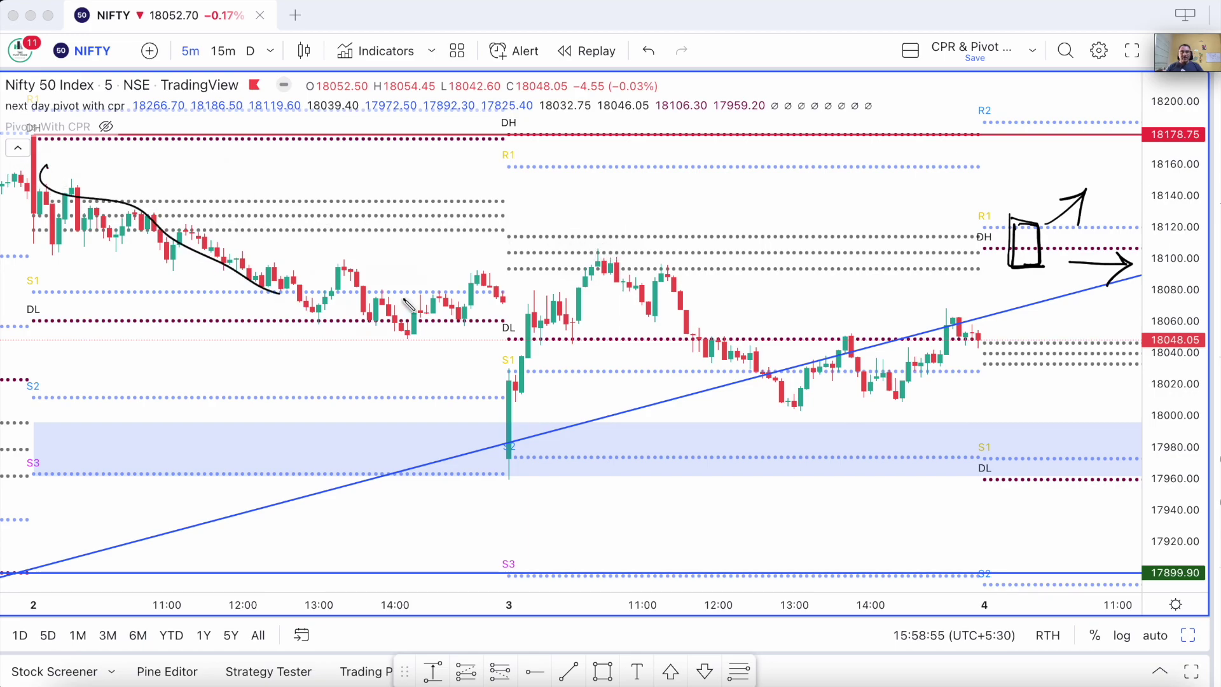
pyautogui.moveTo(611, 259)
pyautogui.mouseDown()
pyautogui.moveTo(725, 321)
pyautogui.moveTo(827, 408)
pyautogui.mouseUp()
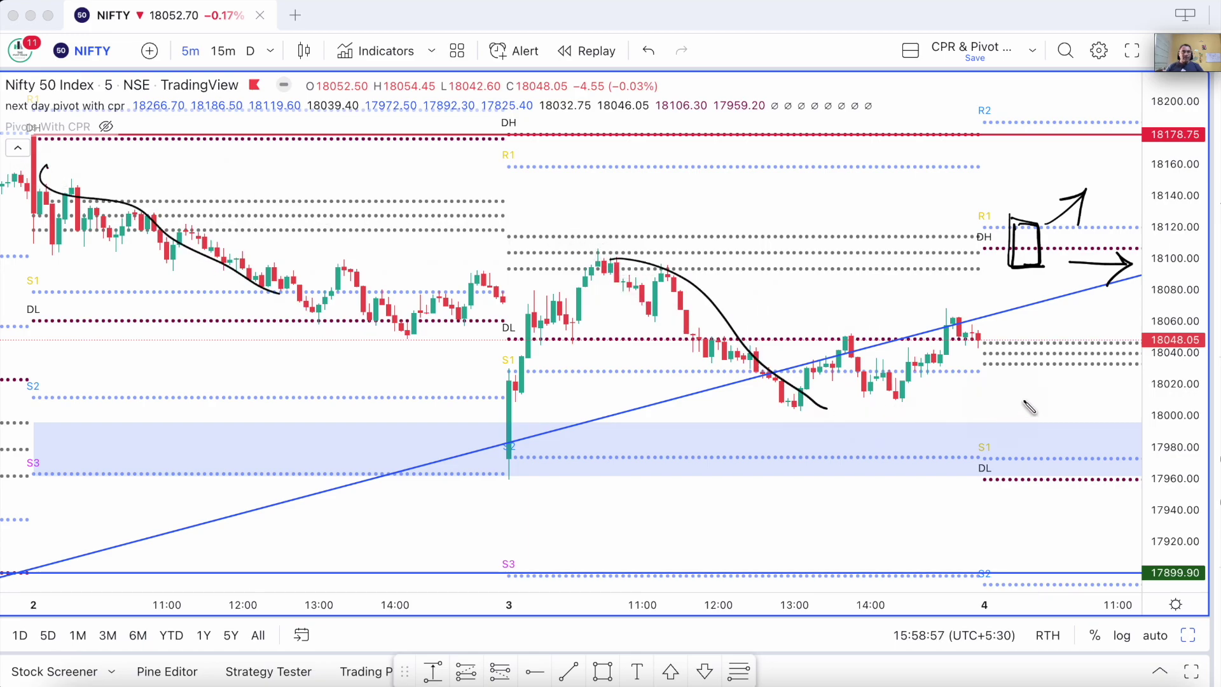
pyautogui.moveTo(289, 271); pyautogui.dragTo(655, 263)
# Step: Thicken the R1 box and underline the day-2 levels near 18140–18160
pyautogui.moveTo(1018, 228)
pyautogui.mouseDown()
pyautogui.moveTo(1039, 241)
pyautogui.moveTo(1017, 223)
pyautogui.moveTo(1059, 191)
pyautogui.mouseUp()
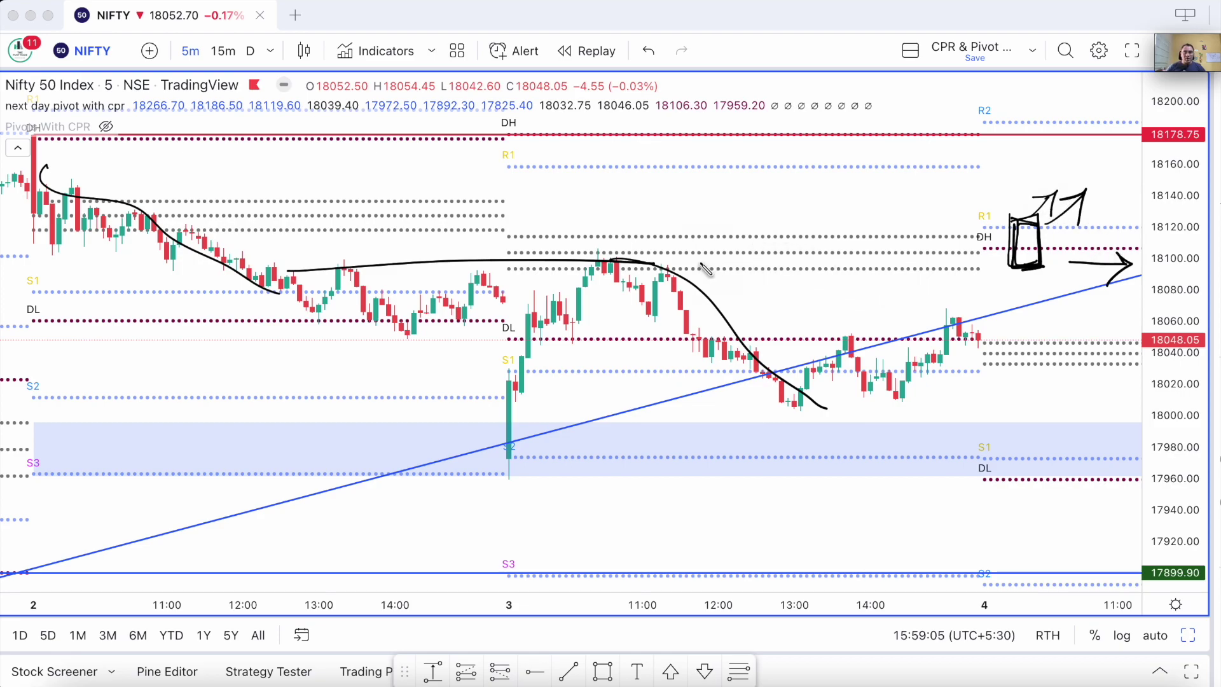
pyautogui.moveTo(176, 197); pyautogui.dragTo(273, 192)
pyautogui.moveTo(199, 220); pyautogui.dragTo(285, 215)
pyautogui.moveTo(208, 162); pyautogui.dragTo(264, 157)
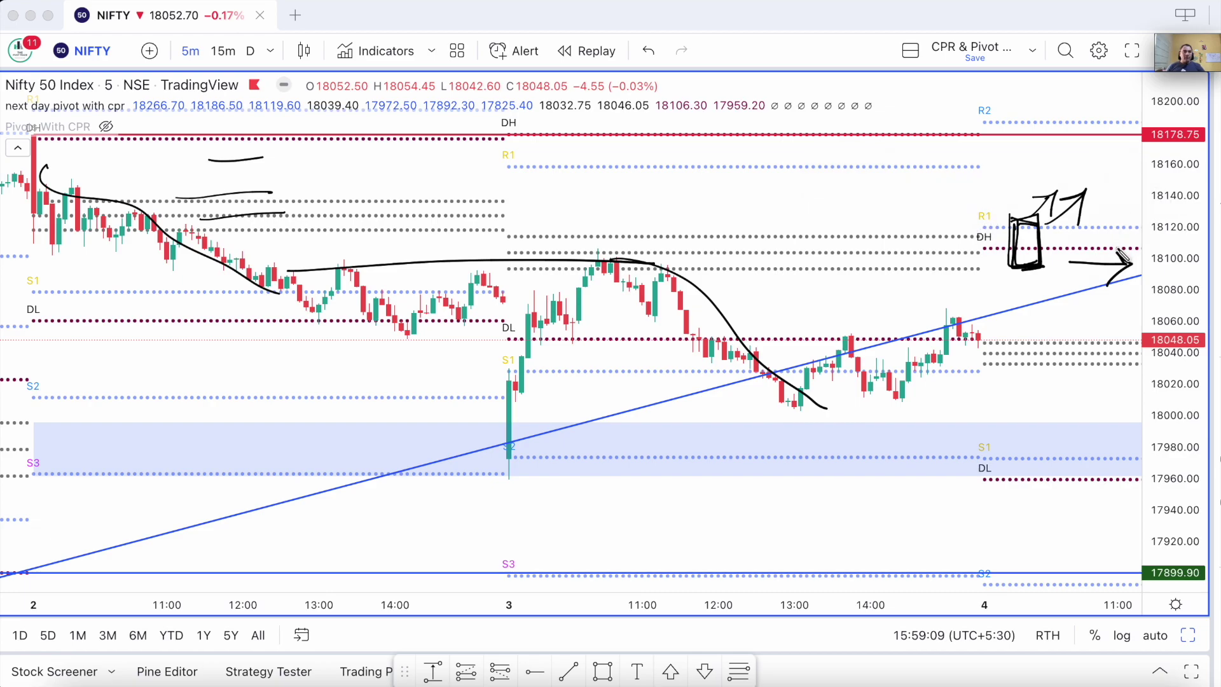
# Step: Circle 18100 and 18200, point an arrow at 18200, sketch a rising path, then clear the drawings
pyautogui.moveTo(1169, 251)
pyautogui.mouseDown()
pyautogui.moveTo(1138, 267)
pyautogui.moveTo(1208, 283)
pyautogui.moveTo(1173, 243)
pyautogui.moveTo(1142, 248)
pyautogui.mouseUp()
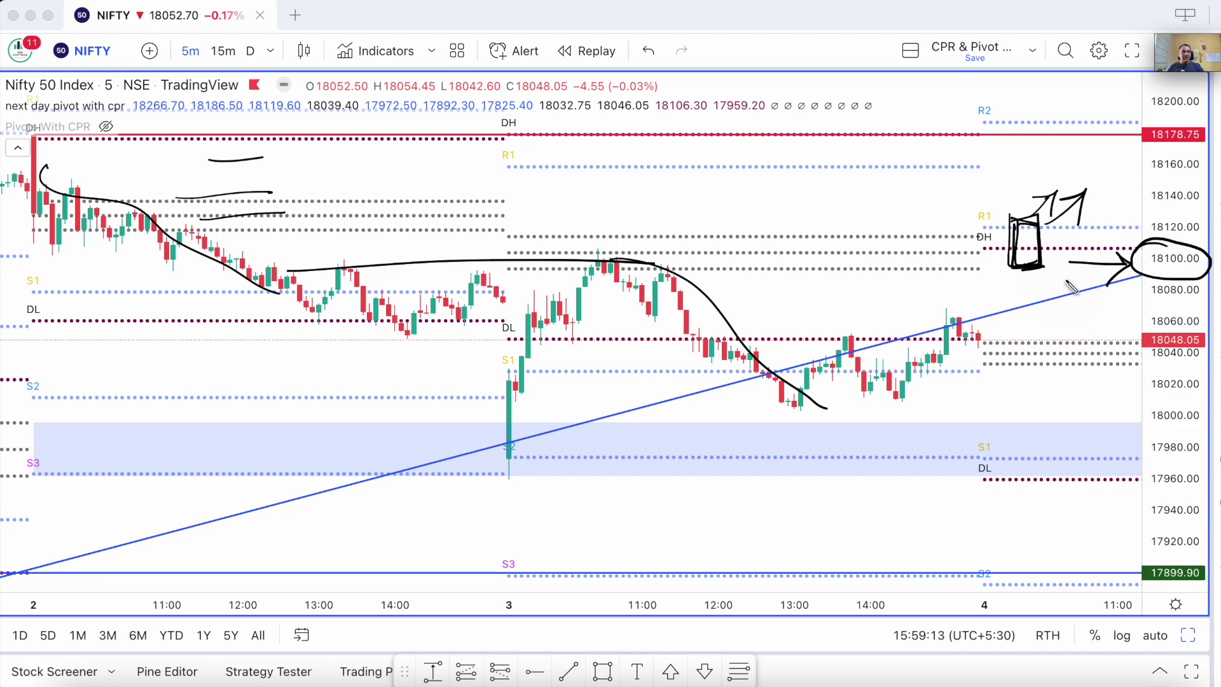
pyautogui.moveTo(1175, 89)
pyautogui.mouseDown()
pyautogui.moveTo(1152, 100)
pyautogui.moveTo(1173, 83)
pyautogui.mouseUp()
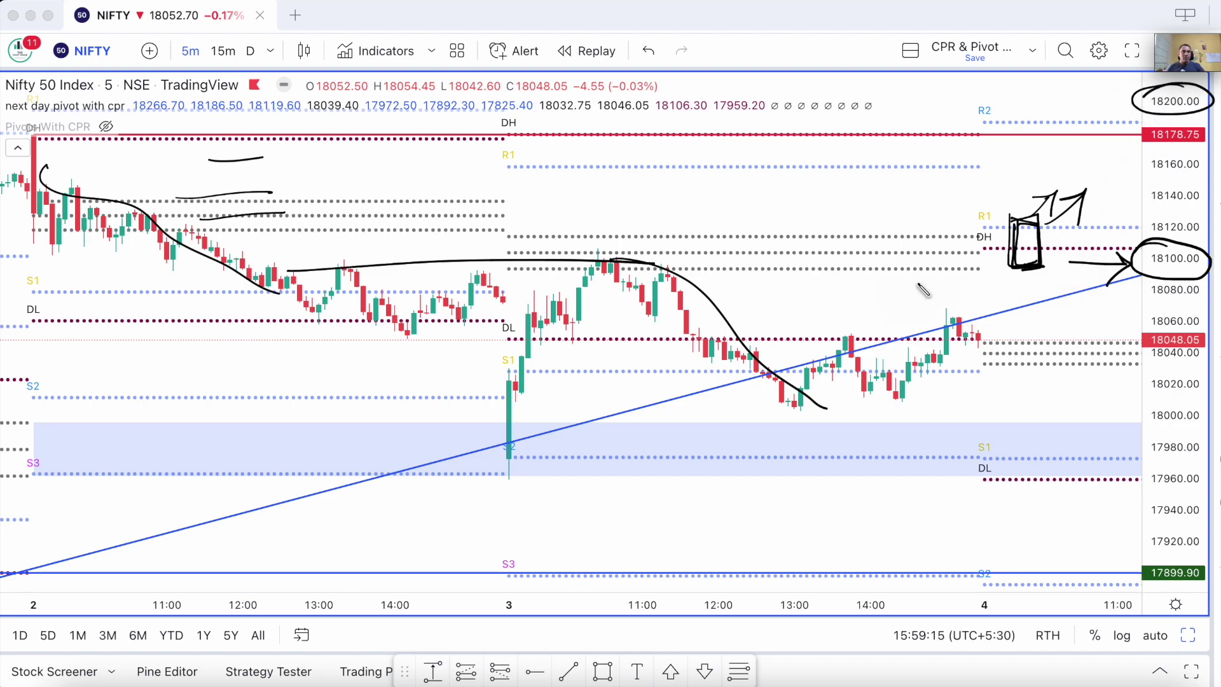
pyautogui.moveTo(1006, 104)
pyautogui.mouseDown()
pyautogui.moveTo(1118, 101)
pyautogui.moveTo(1091, 119)
pyautogui.mouseUp()
pyautogui.moveTo(1036, 167); pyautogui.dragTo(1034, 202)
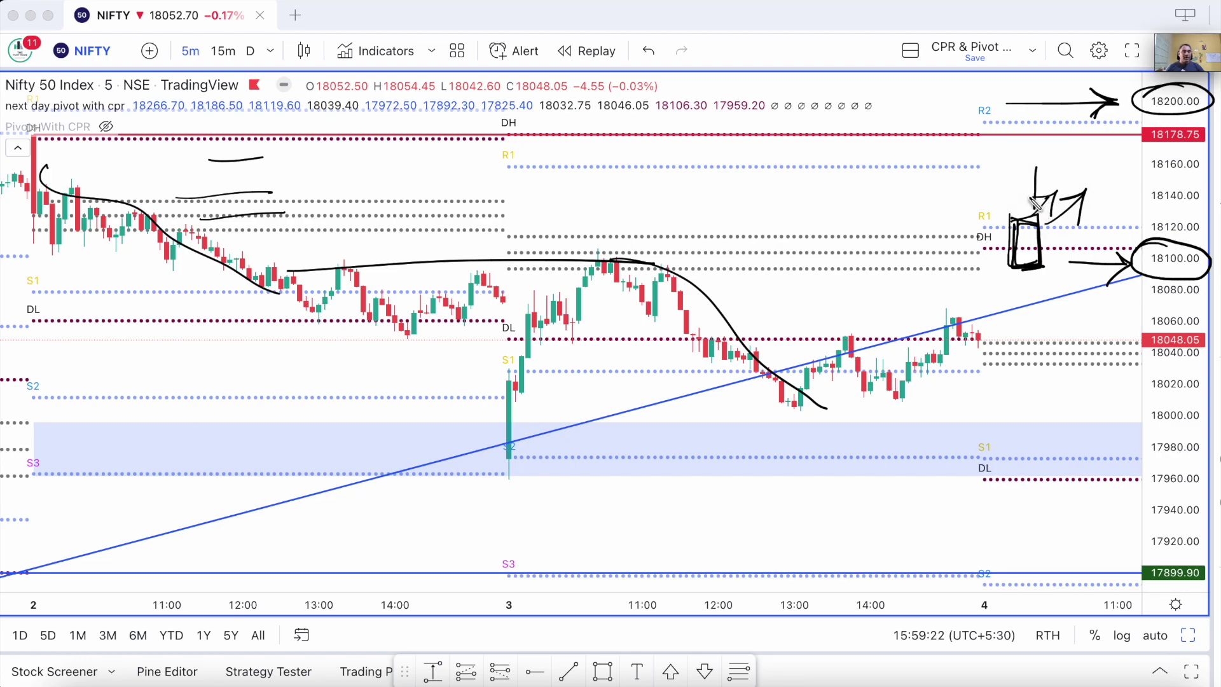
pyautogui.moveTo(1141, 95); pyautogui.dragTo(1199, 105)
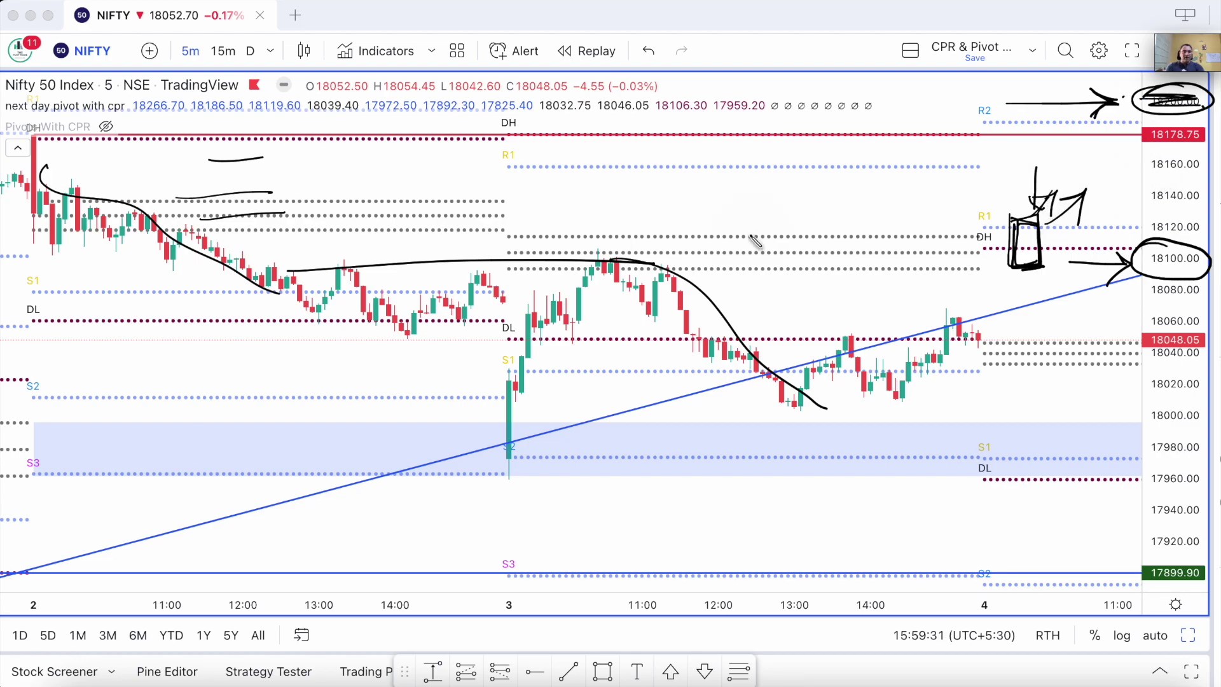
pyautogui.moveTo(996, 207)
pyautogui.mouseDown()
pyautogui.moveTo(1004, 189)
pyautogui.moveTo(1122, 167)
pyautogui.mouseUp()
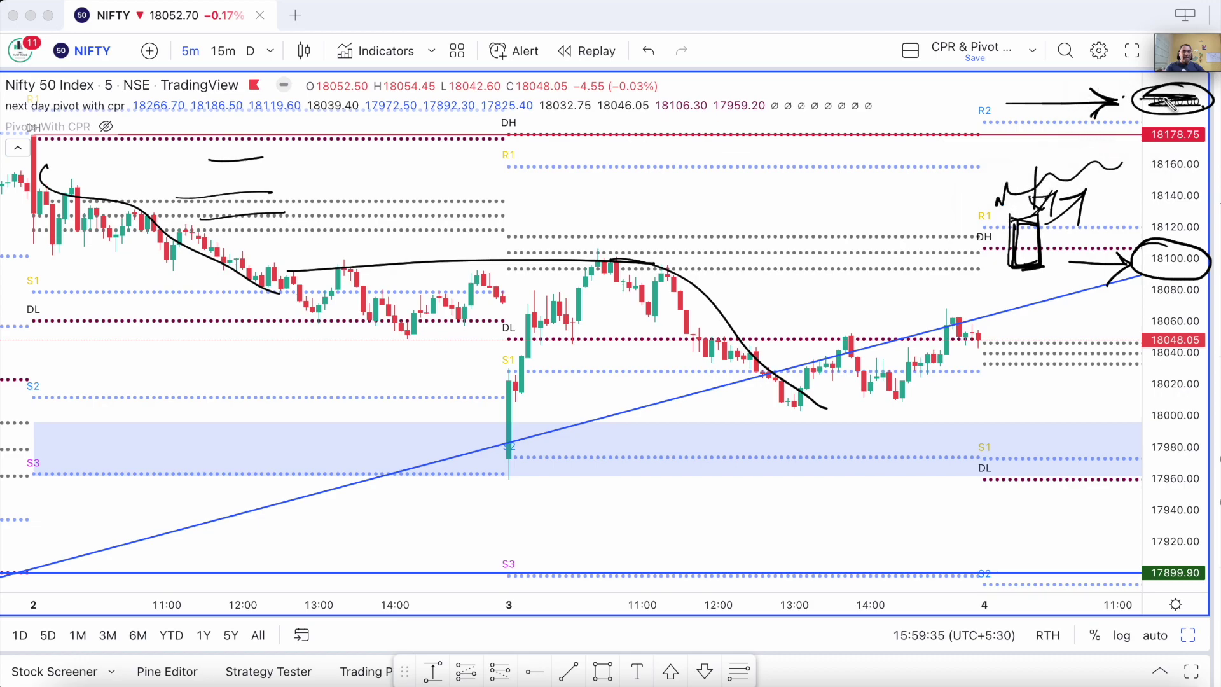
pyautogui.press('Delete')
# Step: Draw an arrow to 18200, a D near R3, a rise toward 18200, and circle 18100
pyautogui.moveTo(1033, 105); pyautogui.dragTo(1117, 106)
pyautogui.moveTo(1098, 95); pyautogui.dragTo(1095, 127)
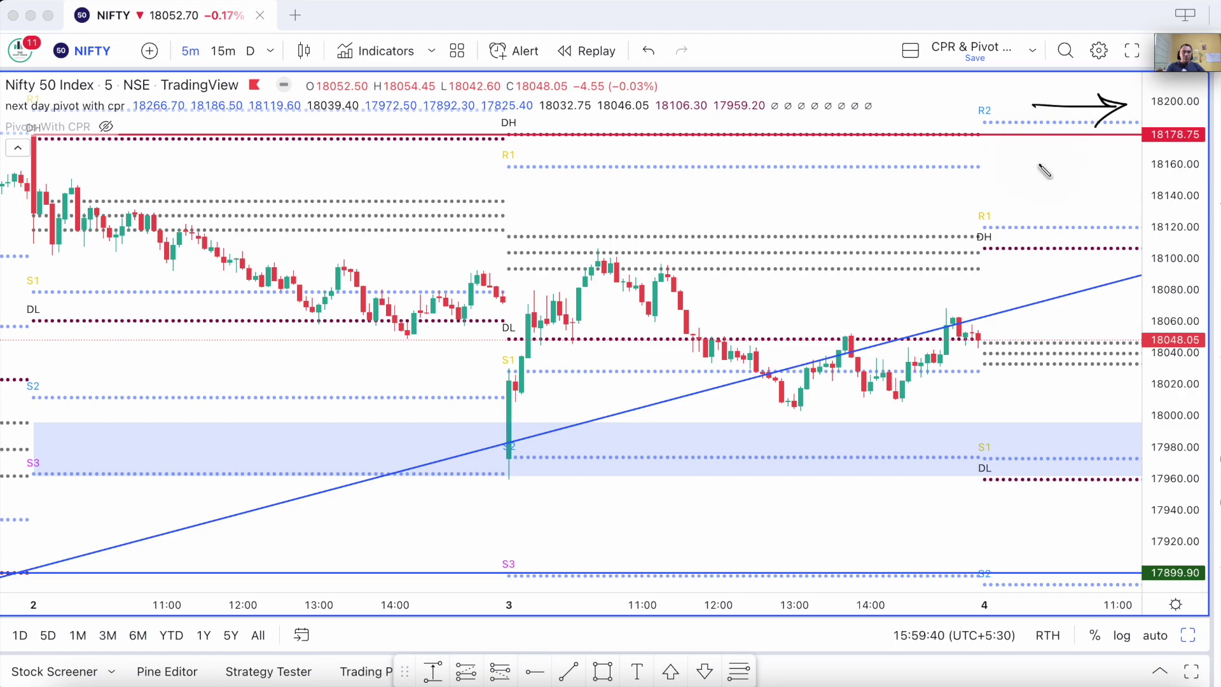
pyautogui.hscroll(5, 1048, 169)
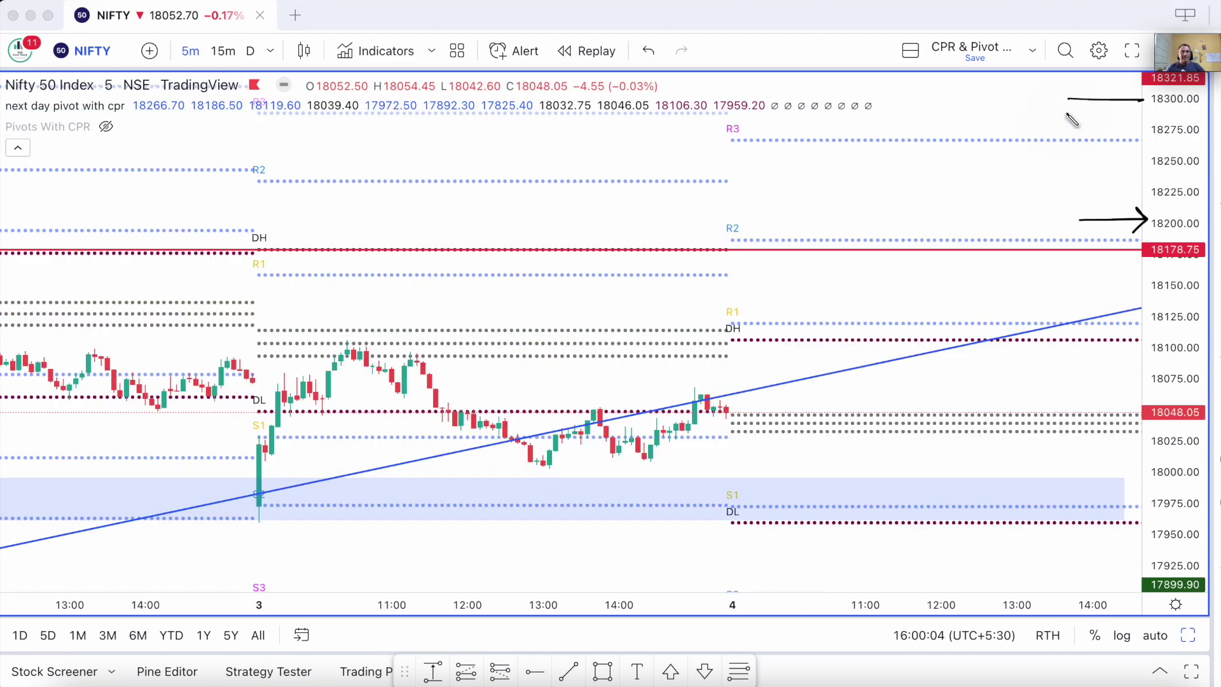
pyautogui.moveTo(1066, 109)
pyautogui.mouseDown()
pyautogui.moveTo(1085, 146)
pyautogui.moveTo(1111, 153)
pyautogui.mouseUp()
pyautogui.moveTo(1177, 214); pyautogui.dragTo(1196, 210)
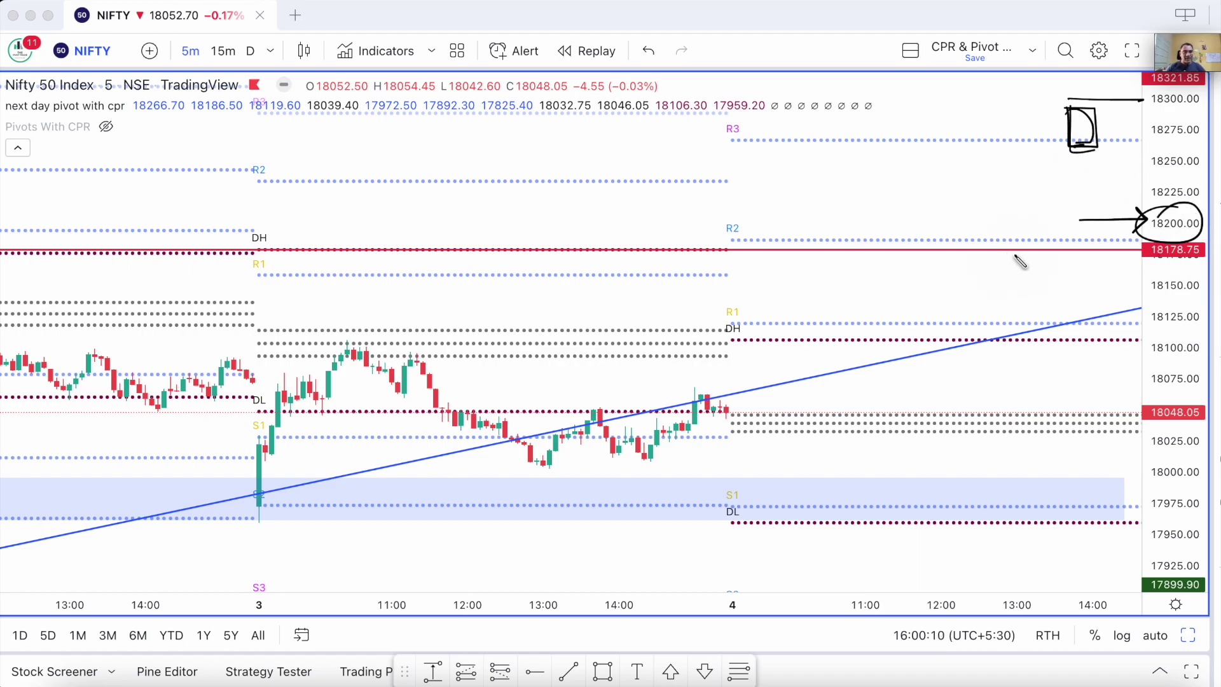
pyautogui.moveTo(844, 311); pyautogui.dragTo(1086, 252)
pyautogui.moveTo(1175, 345)
pyautogui.mouseDown()
pyautogui.moveTo(1132, 362)
pyautogui.moveTo(1149, 350)
pyautogui.mouseUp()
# Step: Handwrite 'Sellers' over the day-3 highs with an up arrow, and point an arrow at 18100
pyautogui.moveTo(295, 351)
pyautogui.mouseDown()
pyautogui.moveTo(432, 349)
pyautogui.moveTo(299, 347)
pyautogui.moveTo(304, 335)
pyautogui.moveTo(430, 346)
pyautogui.moveTo(298, 344)
pyautogui.moveTo(318, 349)
pyautogui.moveTo(333, 329)
pyautogui.mouseUp()
pyautogui.moveTo(590, 299)
pyautogui.mouseDown()
pyautogui.moveTo(585, 324)
pyautogui.moveTo(604, 334)
pyautogui.moveTo(695, 322)
pyautogui.moveTo(723, 344)
pyautogui.mouseUp()
pyautogui.moveTo(570, 348)
pyautogui.mouseDown()
pyautogui.moveTo(739, 344)
pyautogui.moveTo(791, 318)
pyautogui.moveTo(808, 335)
pyautogui.mouseUp()
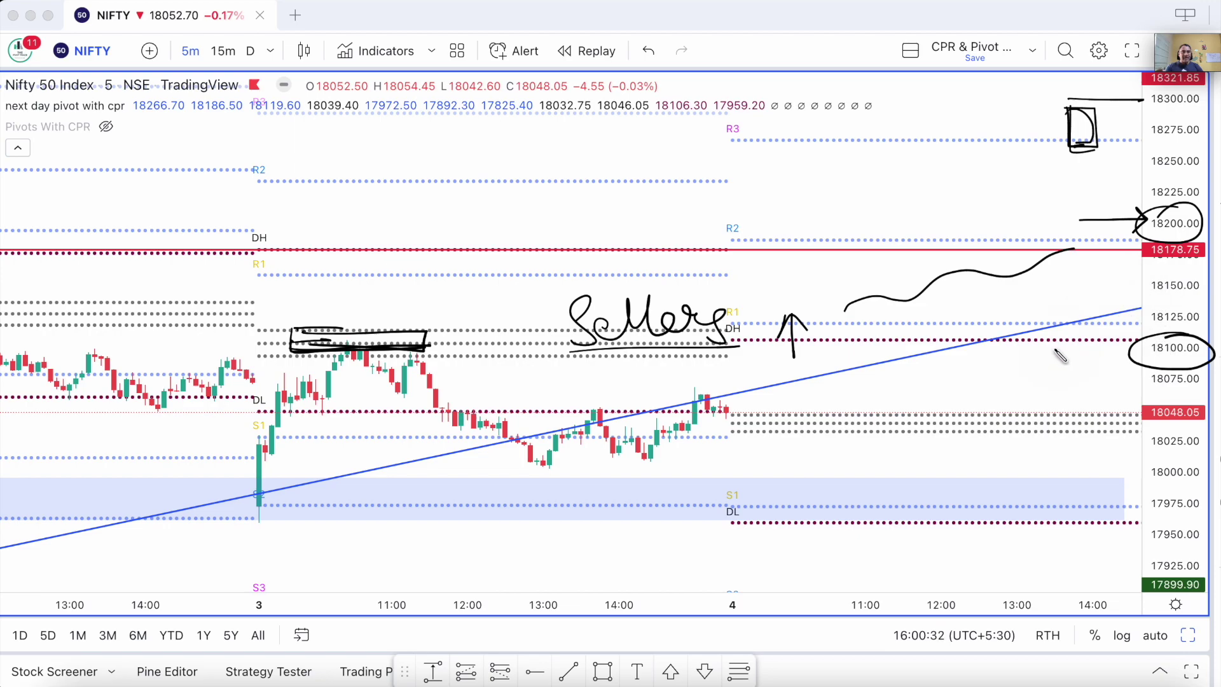
pyautogui.moveTo(1072, 347)
pyautogui.mouseDown()
pyautogui.moveTo(1134, 345)
pyautogui.moveTo(1108, 367)
pyautogui.mouseUp()
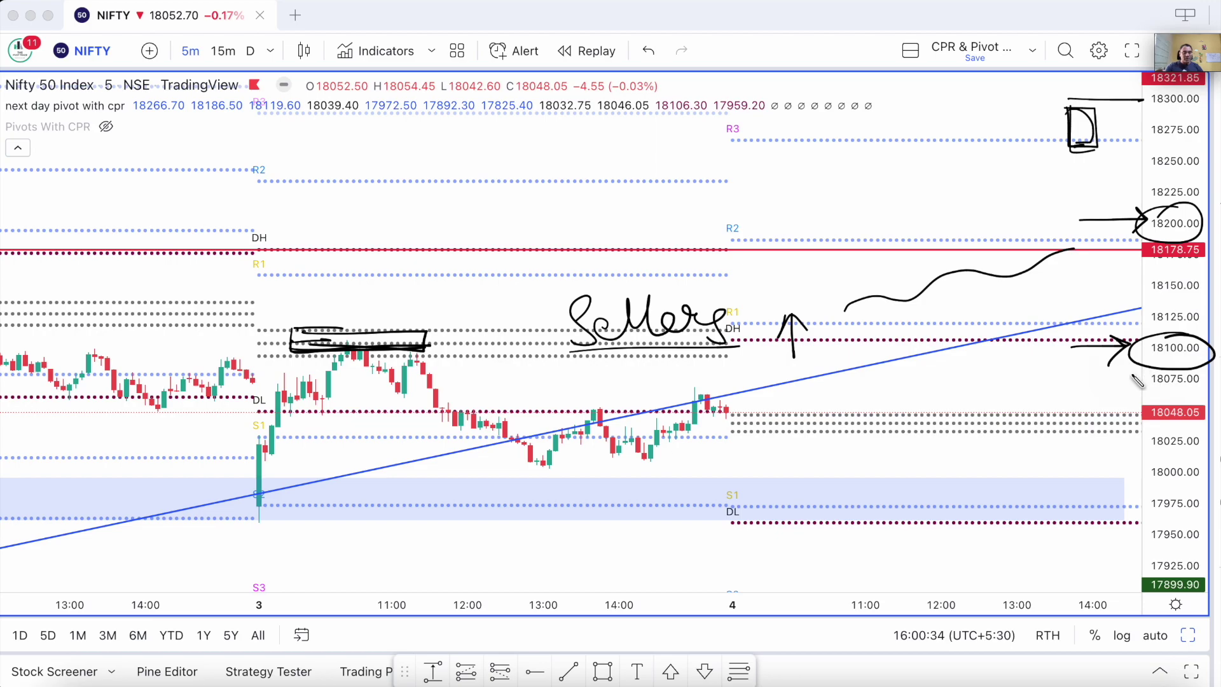
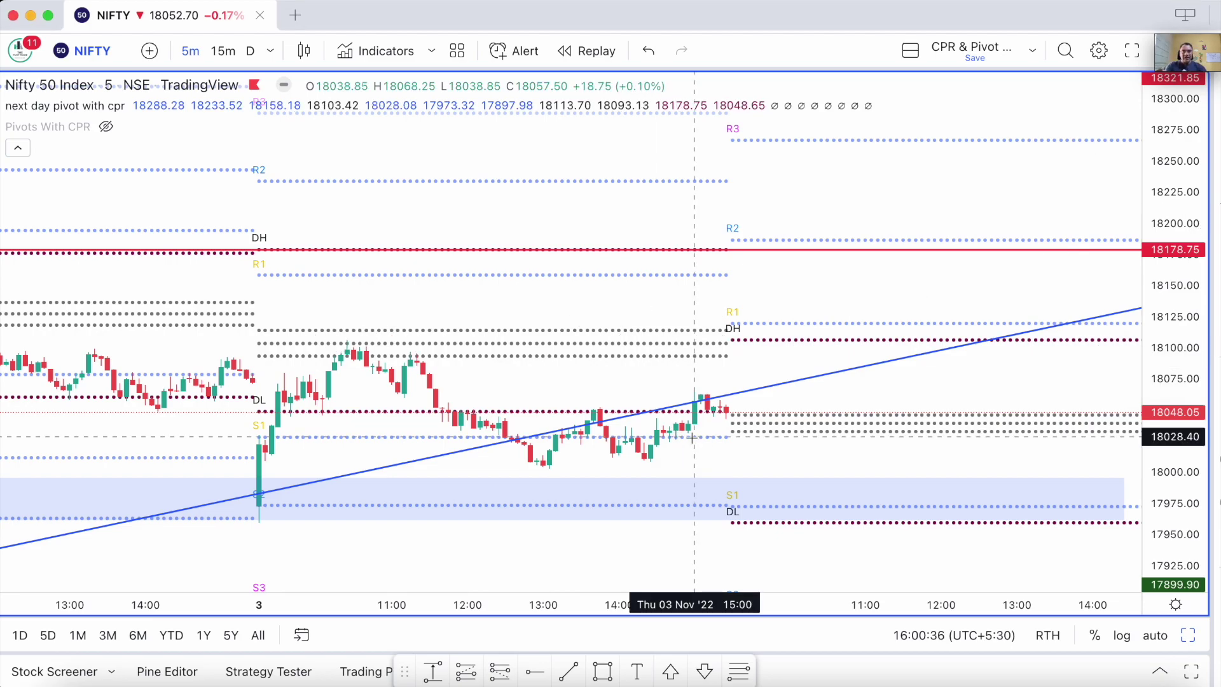
# Step: Scroll the NIFTY 5-minute chart to bring the earlier bars from the 2nd into view
pyautogui.hscroll(-6, 693, 440)
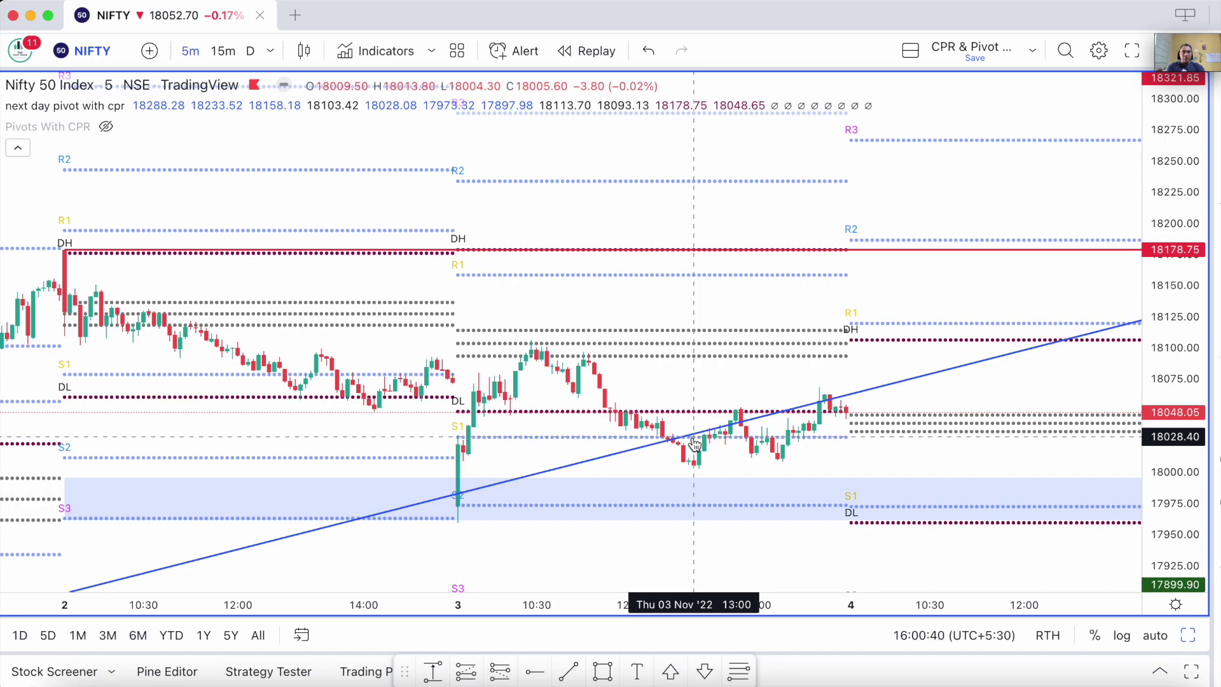
# Step: Pen-mark the tops and bottoms of the 2nd's and 3rd's ranges, then erase them
pyautogui.hotkey('ctrl', 'a')
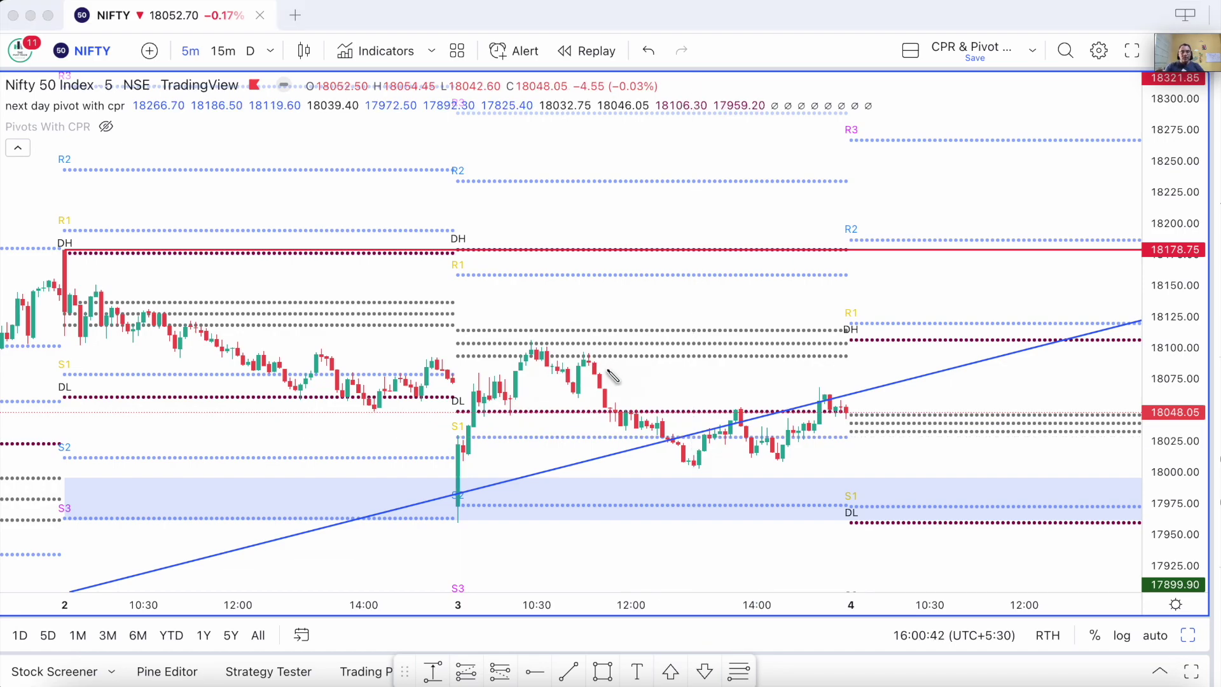
pyautogui.moveTo(598, 397); pyautogui.dragTo(858, 399)
pyautogui.moveTo(649, 474); pyautogui.dragTo(896, 472)
pyautogui.moveTo(253, 346); pyautogui.dragTo(466, 346)
pyautogui.moveTo(269, 408); pyautogui.dragTo(501, 409)
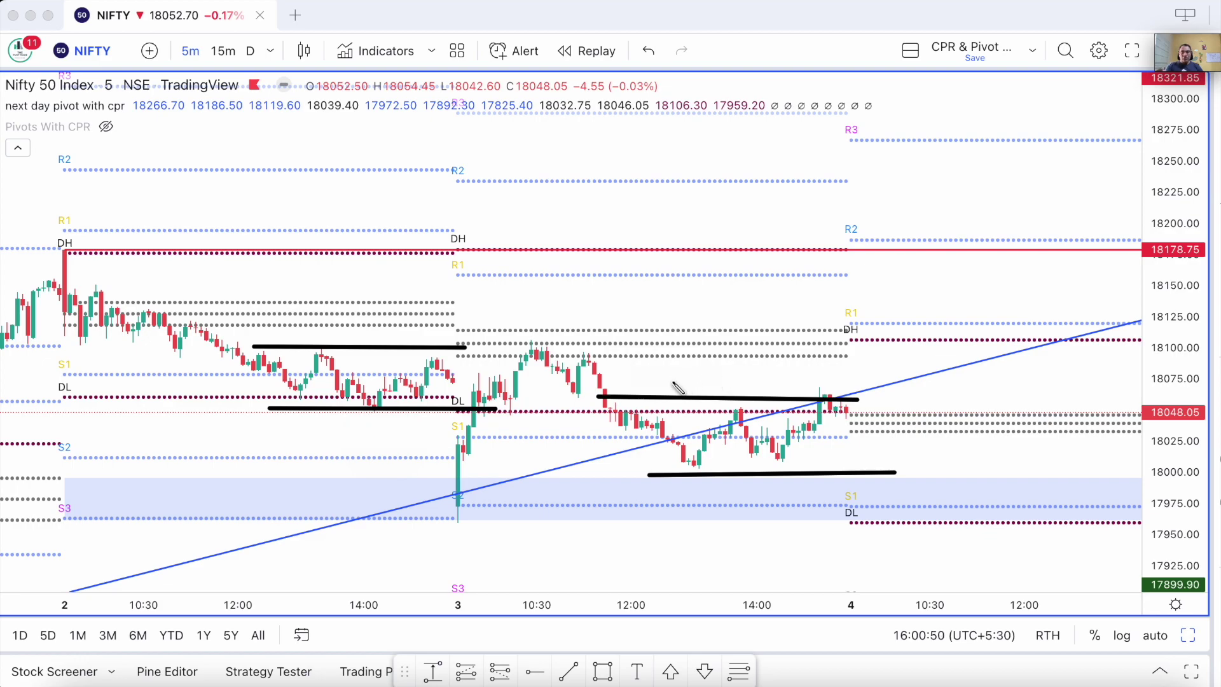
pyautogui.press('Escape')
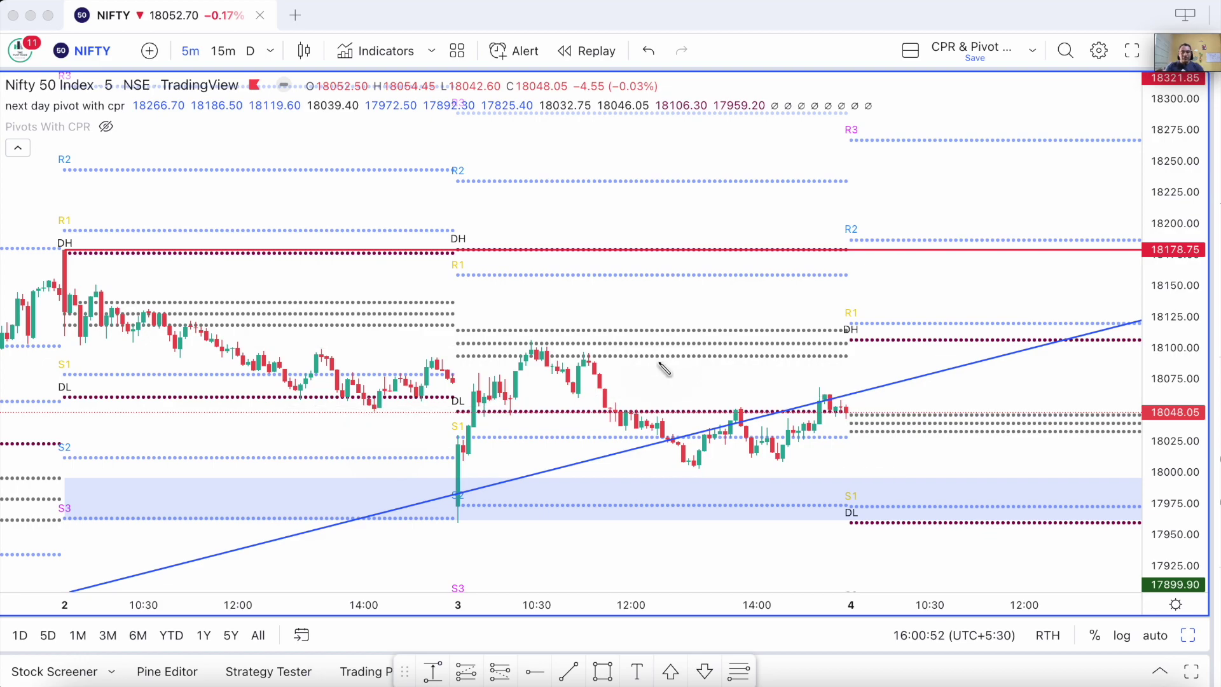
# Step: Box the sideways candles on the 2nd and 3rd, trace their swings, and circle the latest candles
pyautogui.moveTo(249, 350); pyautogui.dragTo(459, 405)
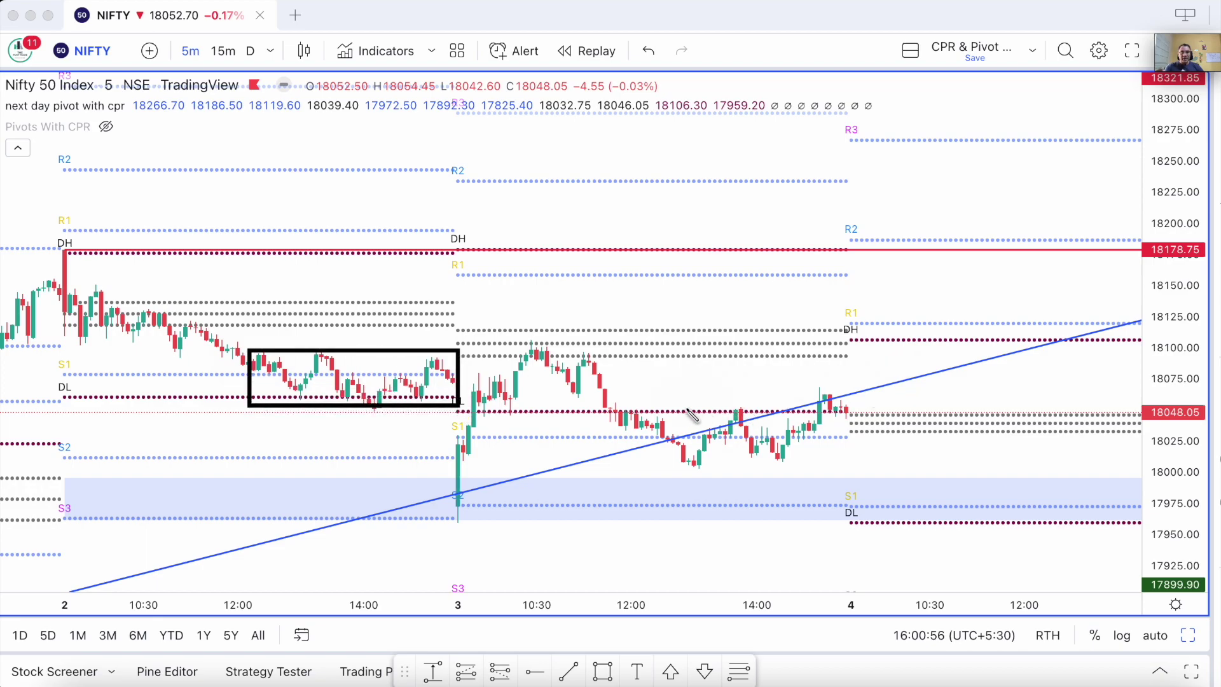
pyautogui.moveTo(612, 407); pyautogui.dragTo(859, 462)
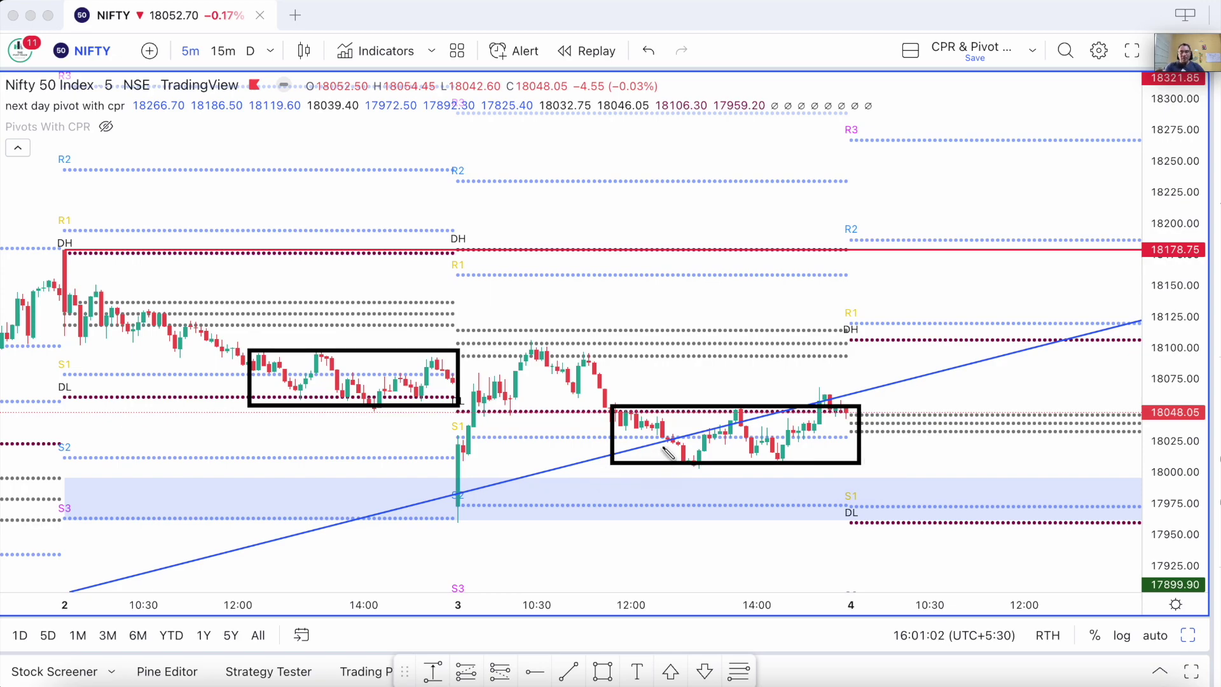
pyautogui.moveTo(256, 354)
pyautogui.mouseDown()
pyautogui.moveTo(344, 375)
pyautogui.moveTo(414, 363)
pyautogui.moveTo(454, 371)
pyautogui.mouseUp()
pyautogui.moveTo(622, 412)
pyautogui.mouseDown()
pyautogui.moveTo(760, 445)
pyautogui.moveTo(852, 394)
pyautogui.mouseUp()
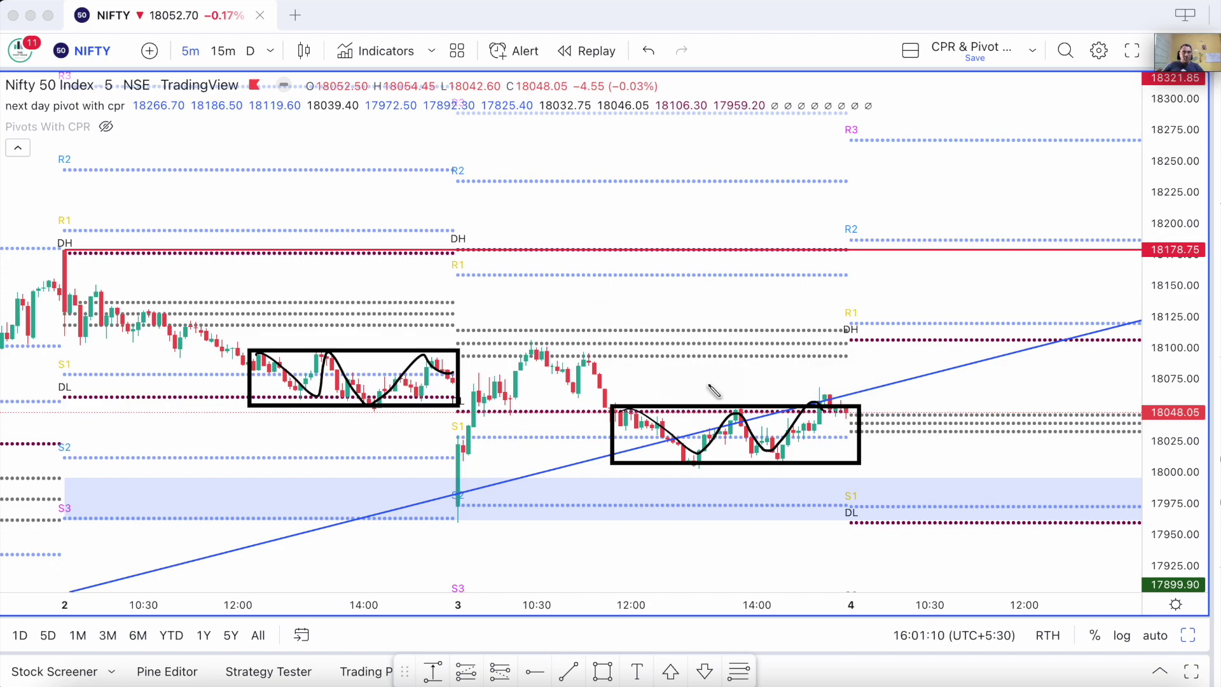
pyautogui.moveTo(855, 385); pyautogui.dragTo(840, 389)
pyautogui.moveTo(721, 414)
pyautogui.mouseDown()
pyautogui.moveTo(706, 464)
pyautogui.moveTo(689, 411)
pyautogui.moveTo(736, 392)
pyautogui.mouseUp()
# Step: Add lines around both boxes, mark the 3rd's morning highs, and arrow up from its opening low
pyautogui.moveTo(681, 478); pyautogui.dragTo(742, 478)
pyautogui.moveTo(313, 333); pyautogui.dragTo(363, 332)
pyautogui.moveTo(304, 421); pyautogui.dragTo(364, 421)
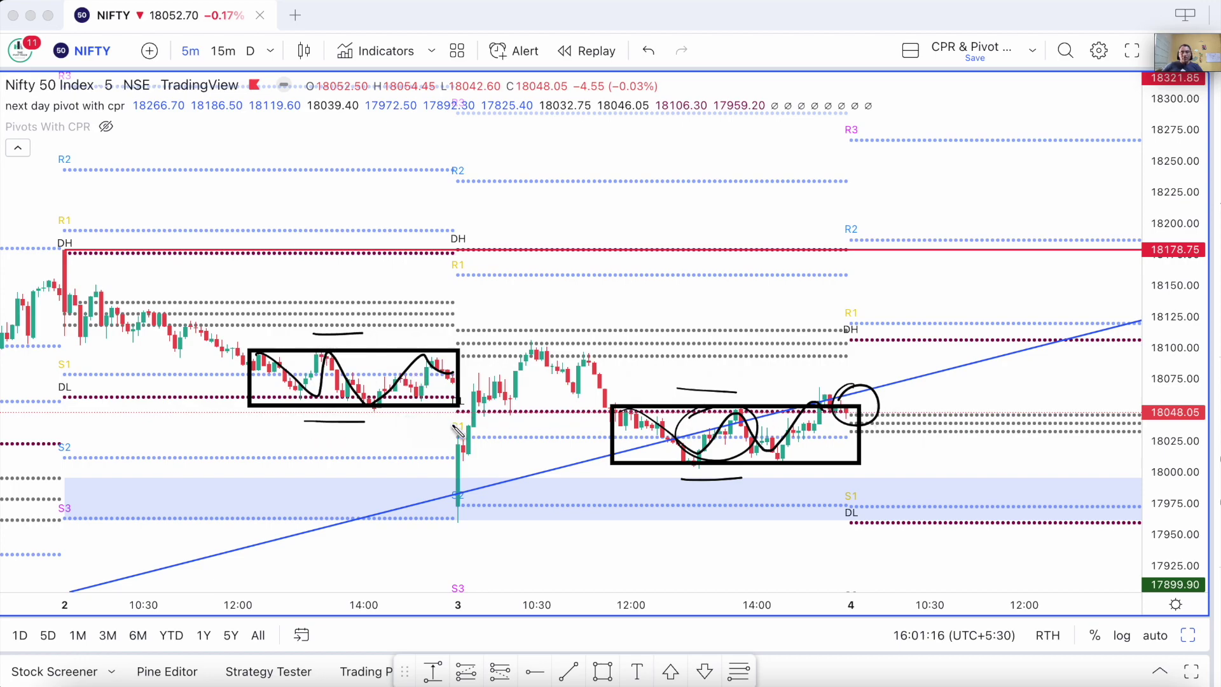
pyautogui.moveTo(459, 351); pyautogui.dragTo(623, 355)
pyautogui.moveTo(508, 352); pyautogui.dragTo(625, 352)
pyautogui.moveTo(468, 350); pyautogui.dragTo(617, 349)
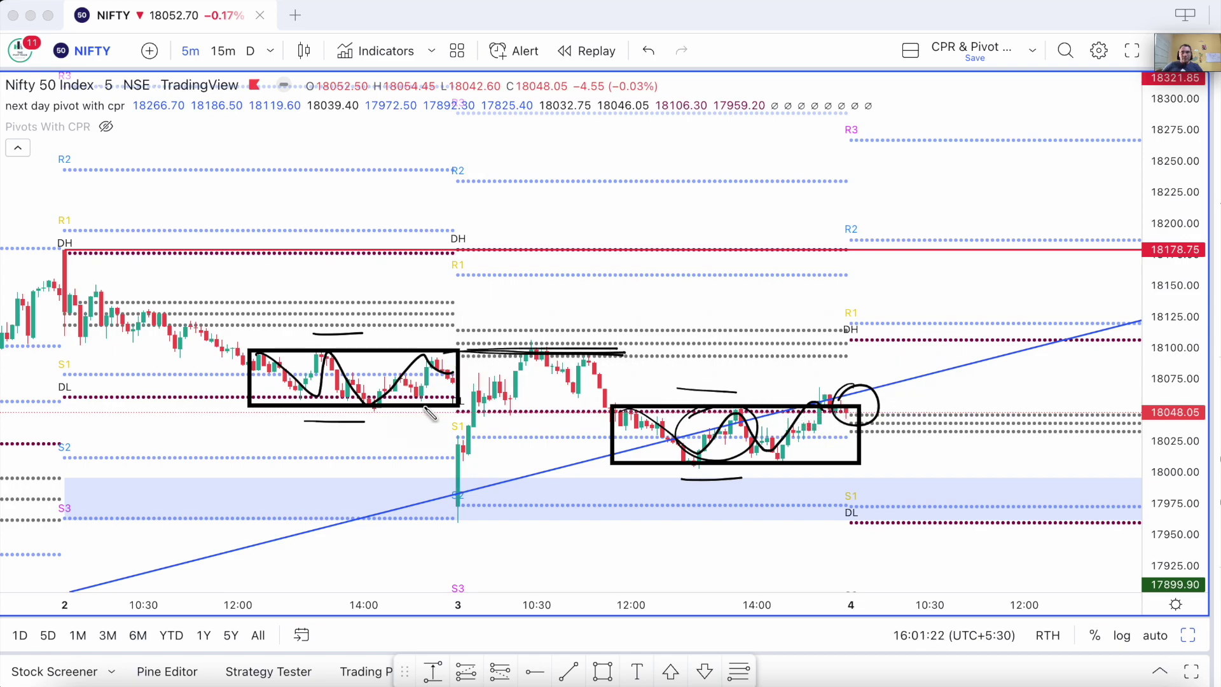
pyautogui.moveTo(459, 520)
pyautogui.mouseDown()
pyautogui.moveTo(472, 425)
pyautogui.moveTo(448, 421)
pyautogui.moveTo(456, 403)
pyautogui.moveTo(486, 403)
pyautogui.moveTo(466, 403)
pyautogui.mouseUp()
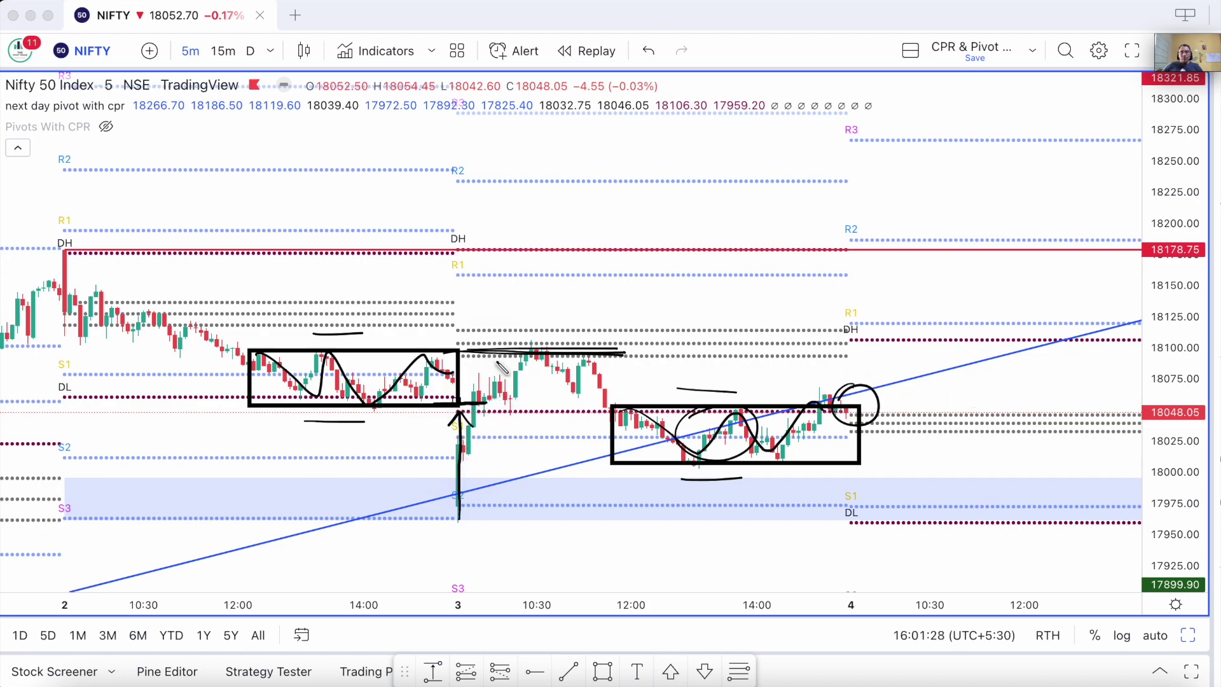
# Step: Box the 3rd's morning range and trace price swings across the left and middle boxes
pyautogui.moveTo(467, 406); pyautogui.dragTo(610, 404)
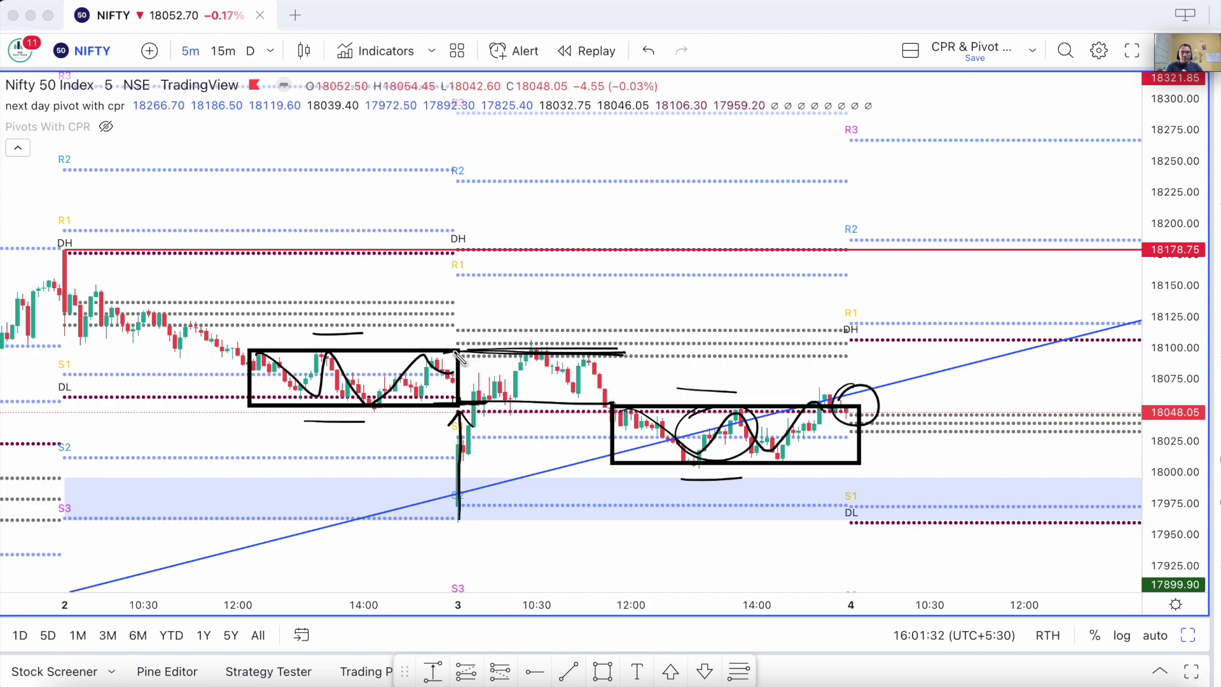
pyautogui.moveTo(463, 352); pyautogui.dragTo(621, 401)
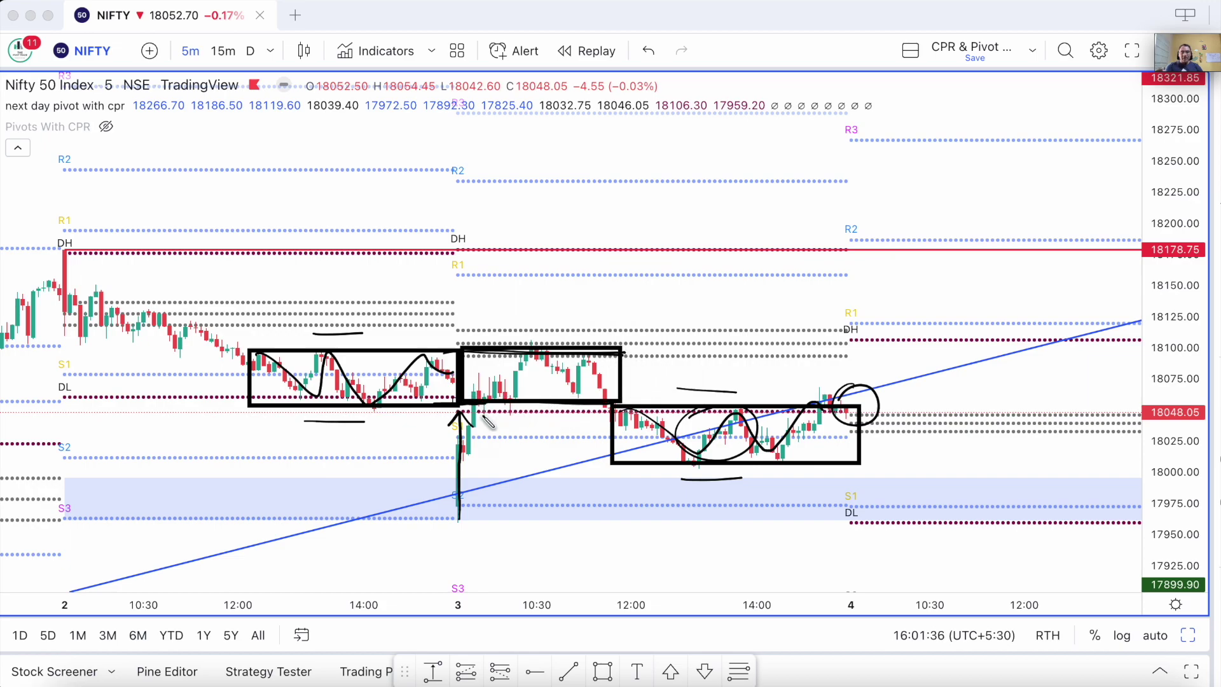
pyautogui.moveTo(478, 405)
pyautogui.mouseDown()
pyautogui.moveTo(557, 356)
pyautogui.moveTo(598, 372)
pyautogui.moveTo(607, 404)
pyautogui.mouseUp()
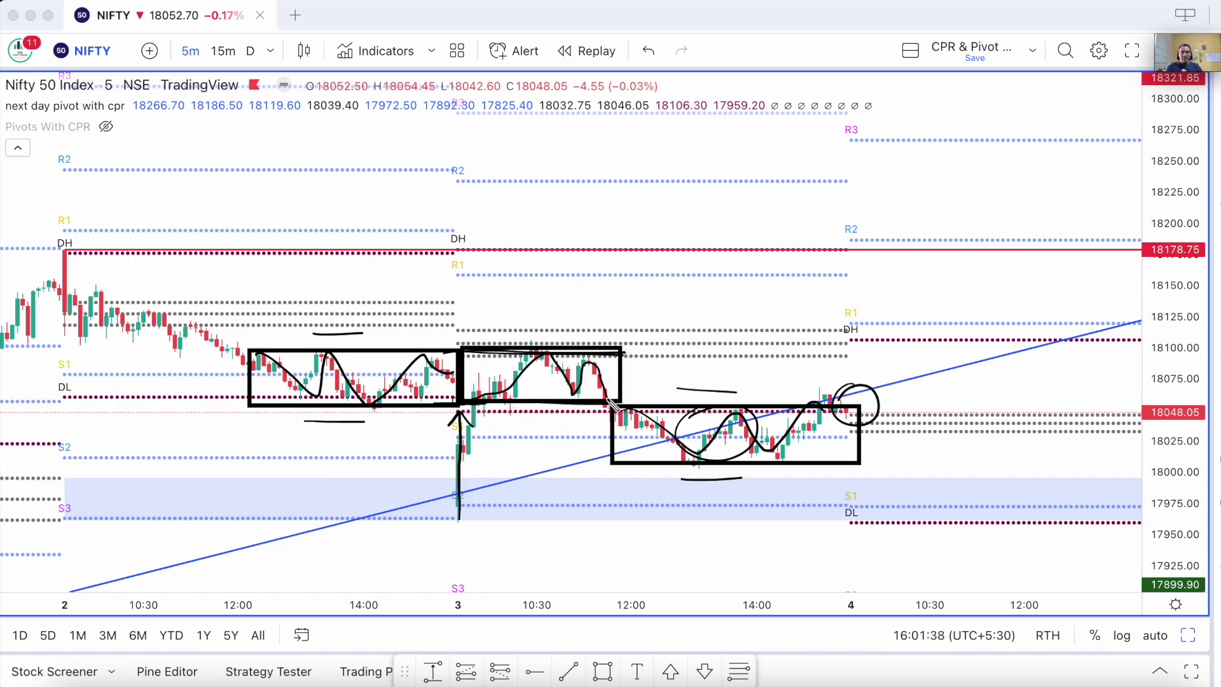
pyautogui.moveTo(280, 367)
pyautogui.mouseDown()
pyautogui.moveTo(456, 396)
pyautogui.moveTo(604, 391)
pyautogui.mouseUp()
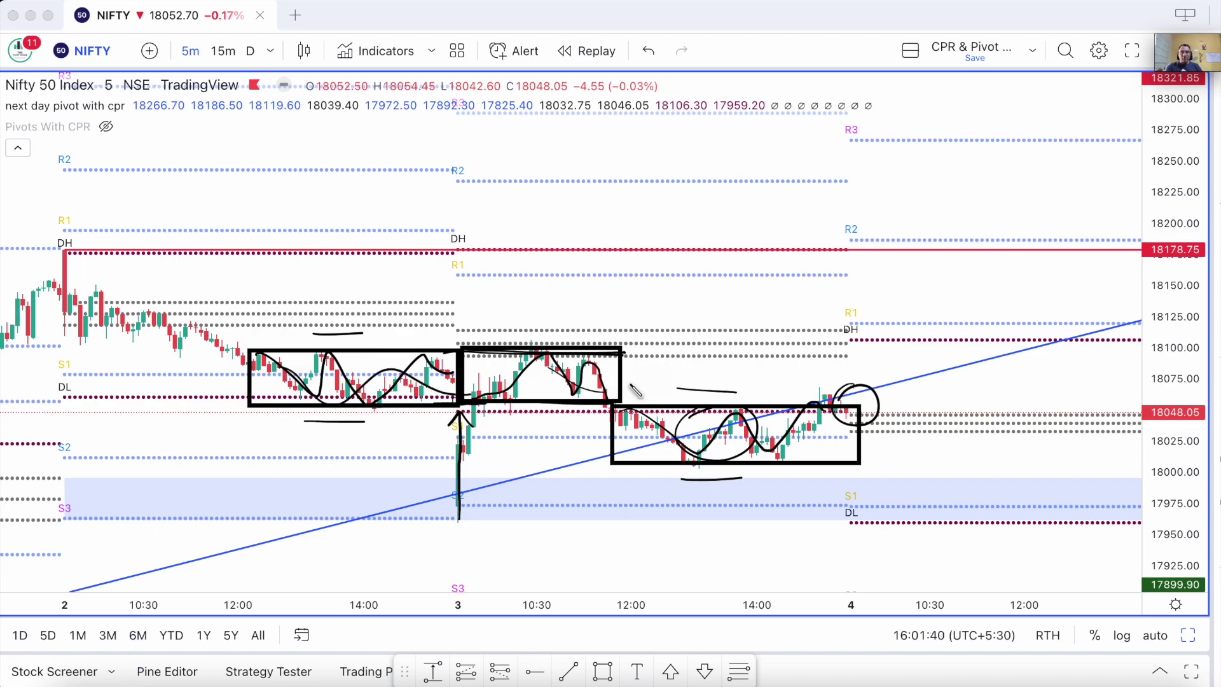
pyautogui.moveTo(396, 395); pyautogui.dragTo(566, 391)
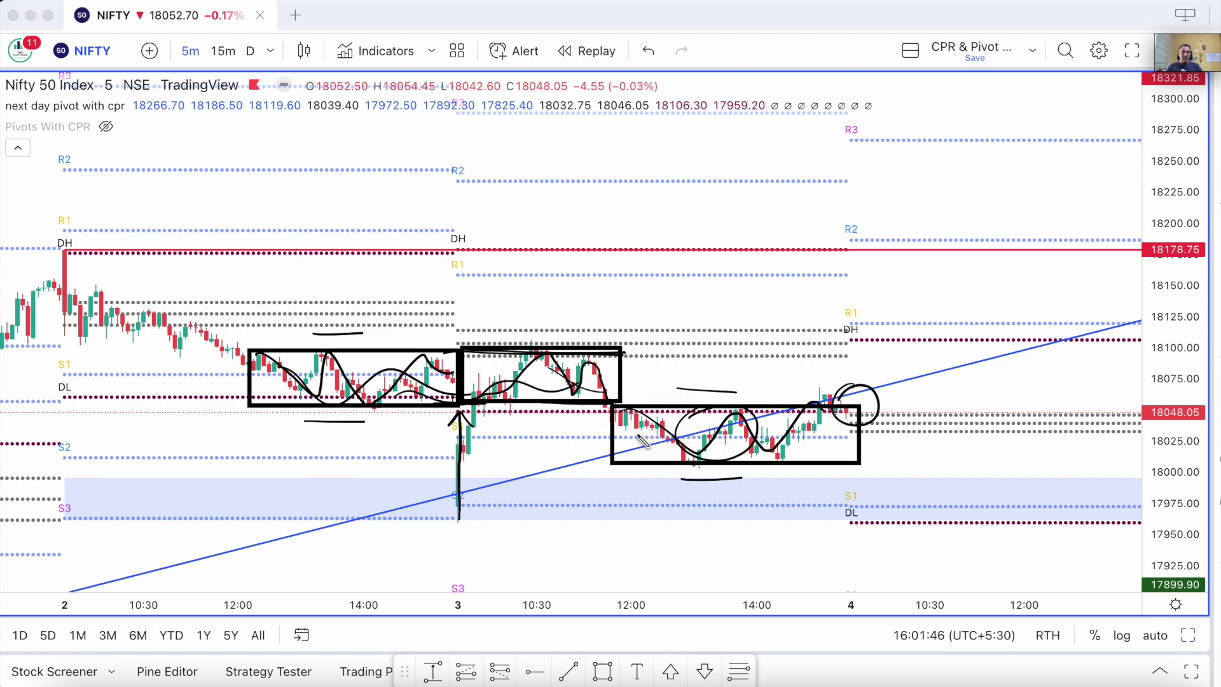
# Step: Extend lines right from the boxes and sketch breakout paths toward 18,110 and 17,950
pyautogui.moveTo(854, 407); pyautogui.dragTo(909, 404)
pyautogui.moveTo(859, 462)
pyautogui.mouseDown()
pyautogui.moveTo(908, 461)
pyautogui.moveTo(963, 537)
pyautogui.mouseUp()
pyautogui.moveTo(875, 384); pyautogui.dragTo(1003, 328)
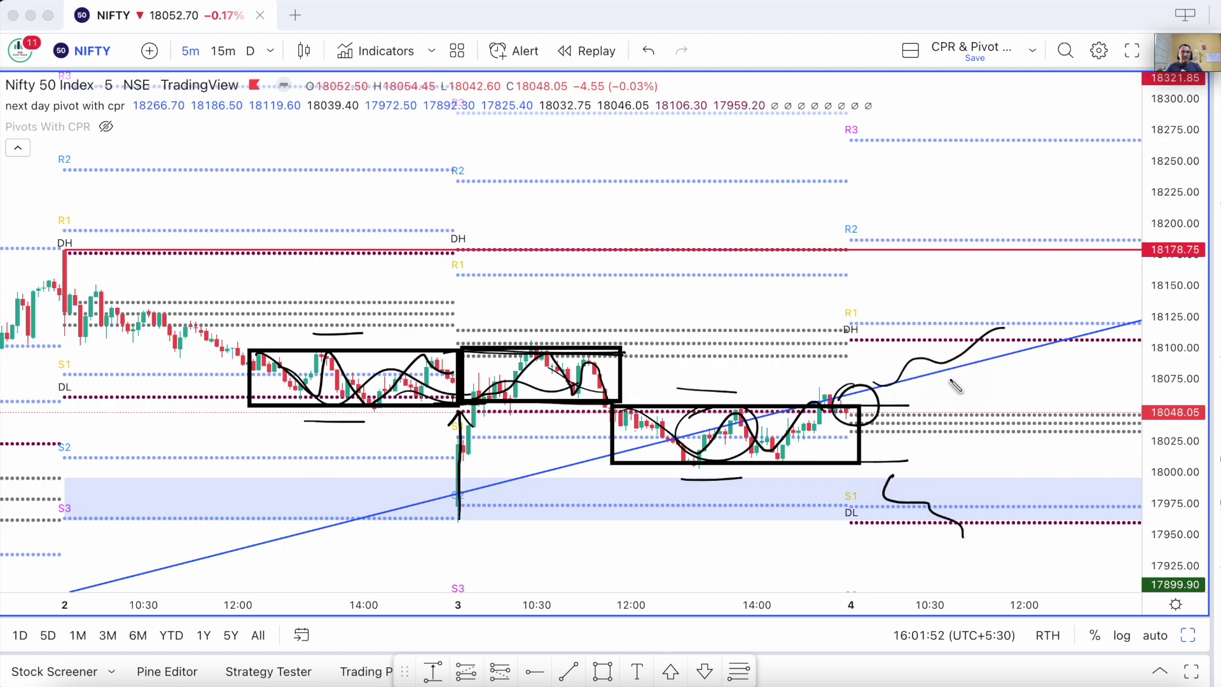
# Step: Clear all freehand markup and delete the shaded blue zone from the NIFTY chart
pyautogui.press('Delete')
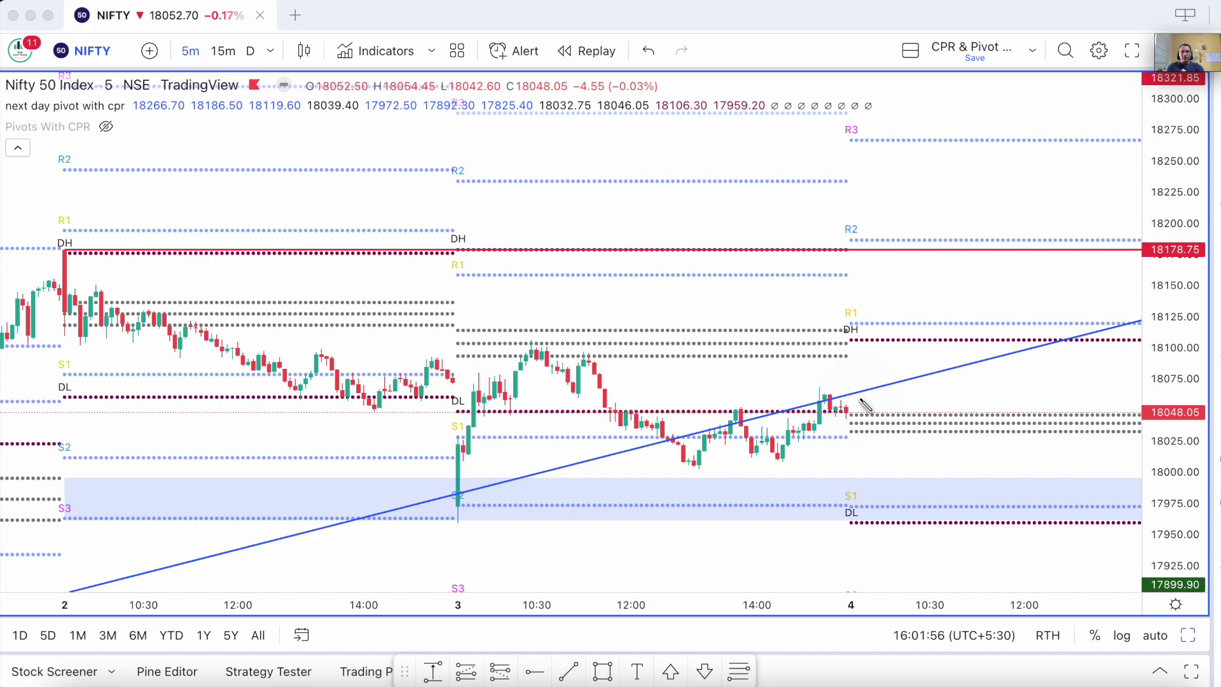
pyautogui.click(860, 398)
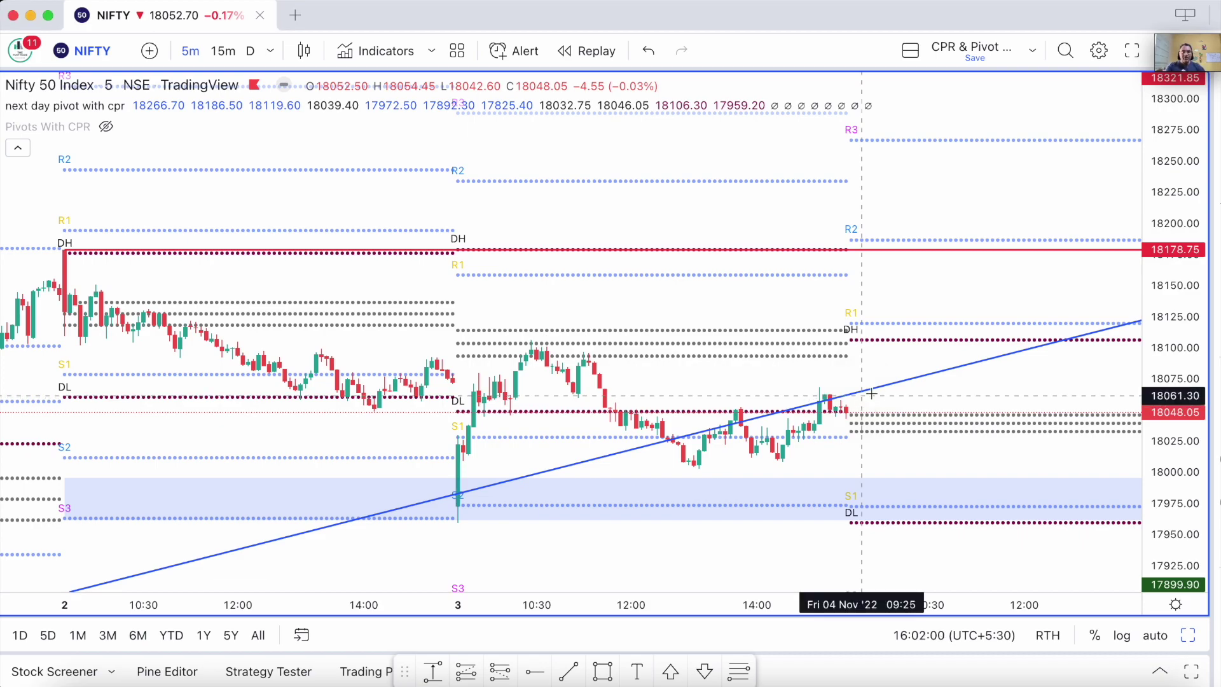
pyautogui.scroll(-3, 910, 421)
pyautogui.scroll(2, 731, 325)
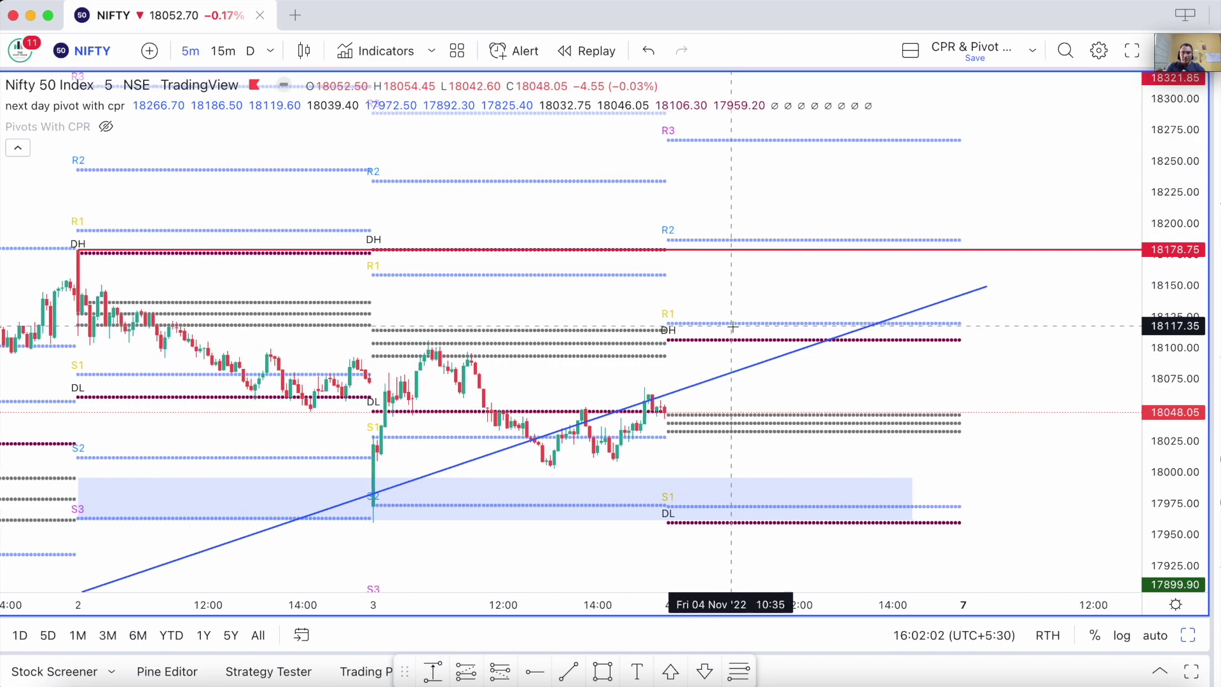
pyautogui.click(573, 484)
pyautogui.press('Delete')
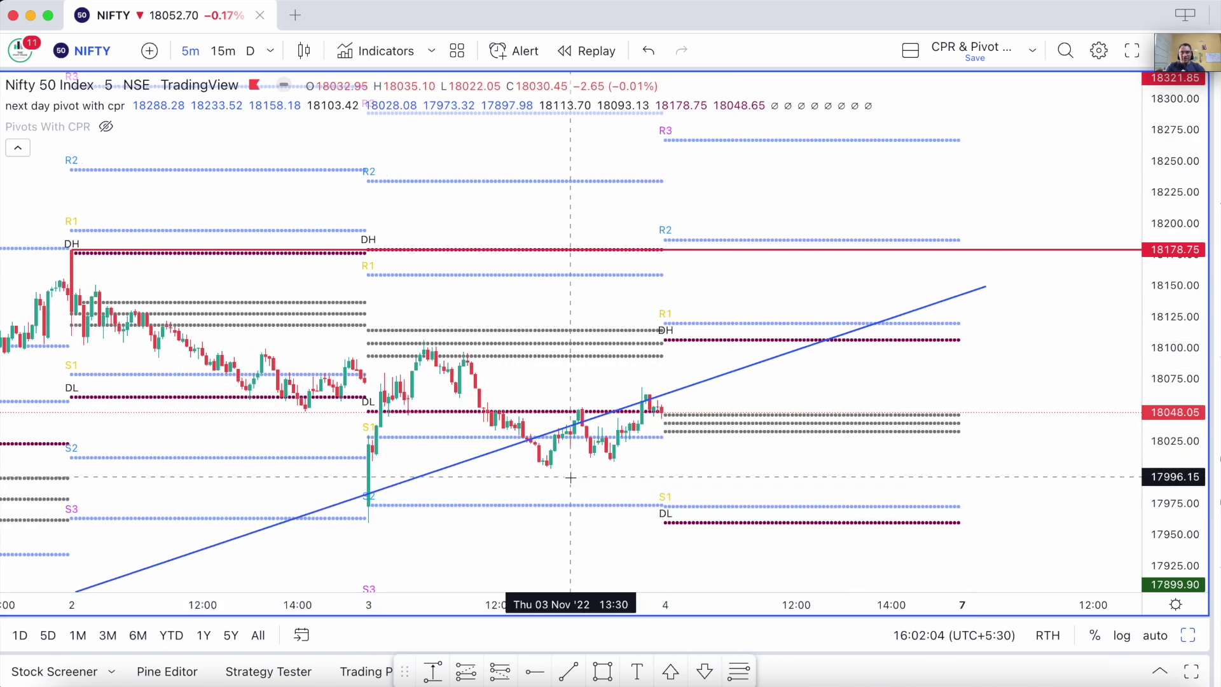
# Step: Shift the view to lower prices and widen the price-range drawing near 17,900 to the right
pyautogui.scroll(2, 570, 477)
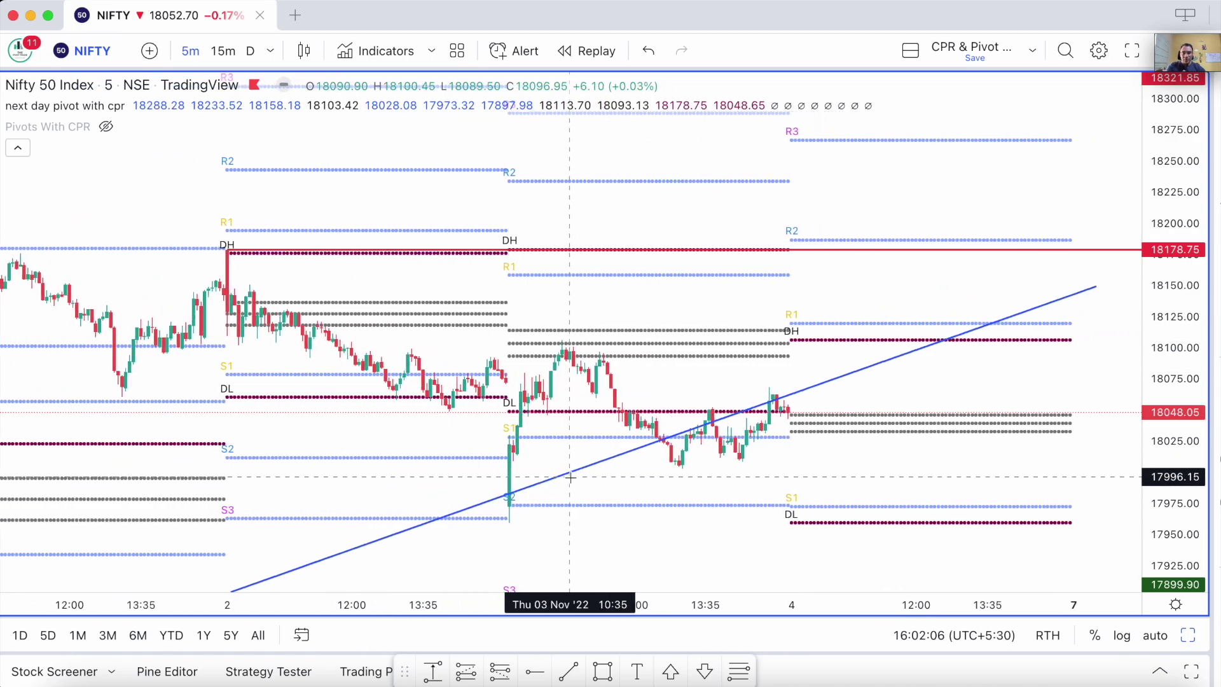
pyautogui.scroll(2, 515, 501)
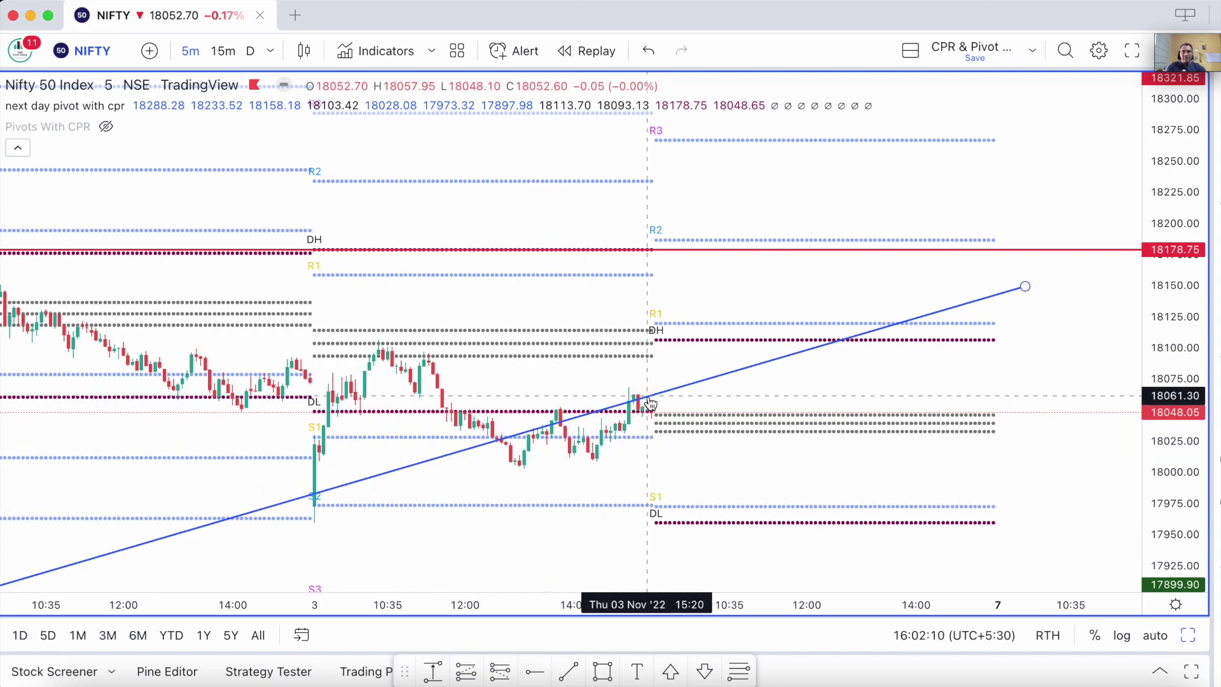
pyautogui.scroll(2, 650, 404)
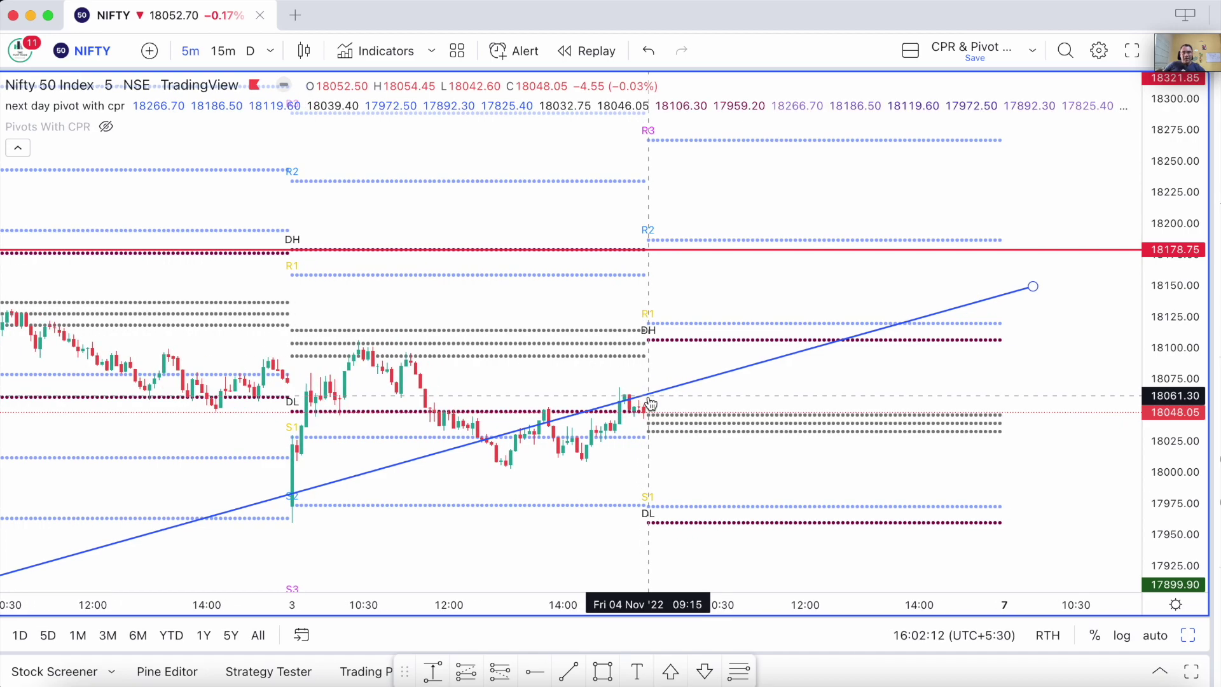
pyautogui.scroll(-5, 683, 383)
pyautogui.moveTo(623, 395); pyautogui.dragTo(627, 252)
pyautogui.hscroll(3, 627, 253)
pyautogui.scroll(2, 627, 253)
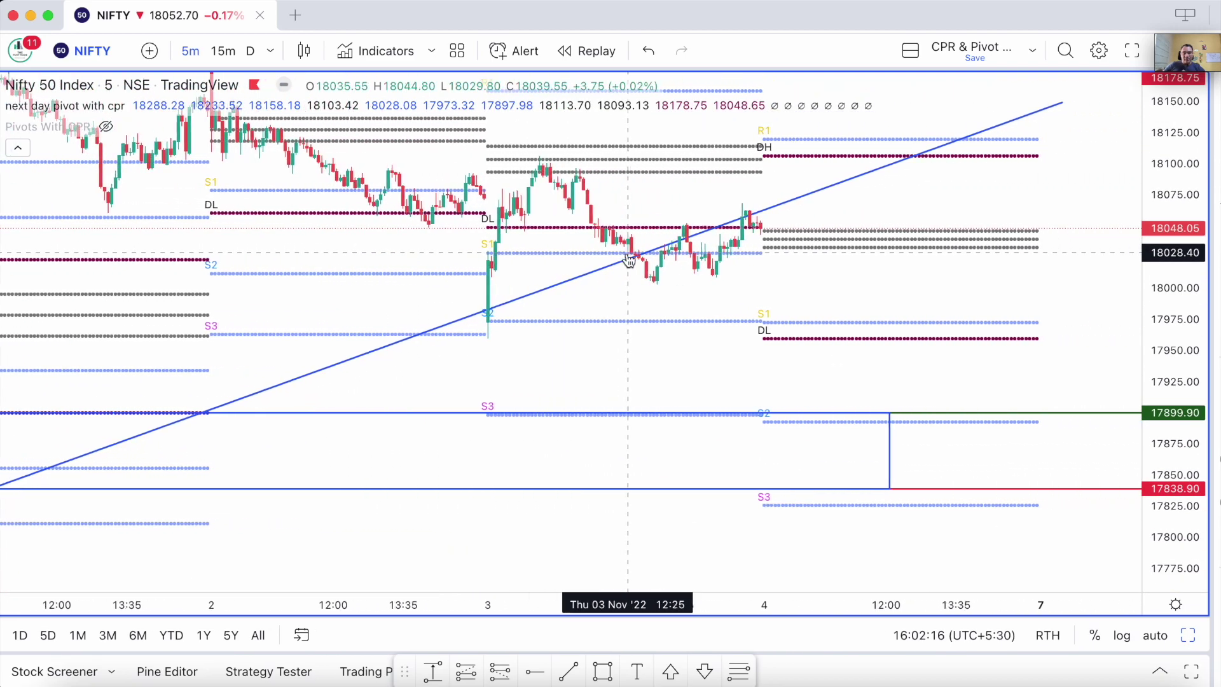
pyautogui.hscroll(5, 659, 362)
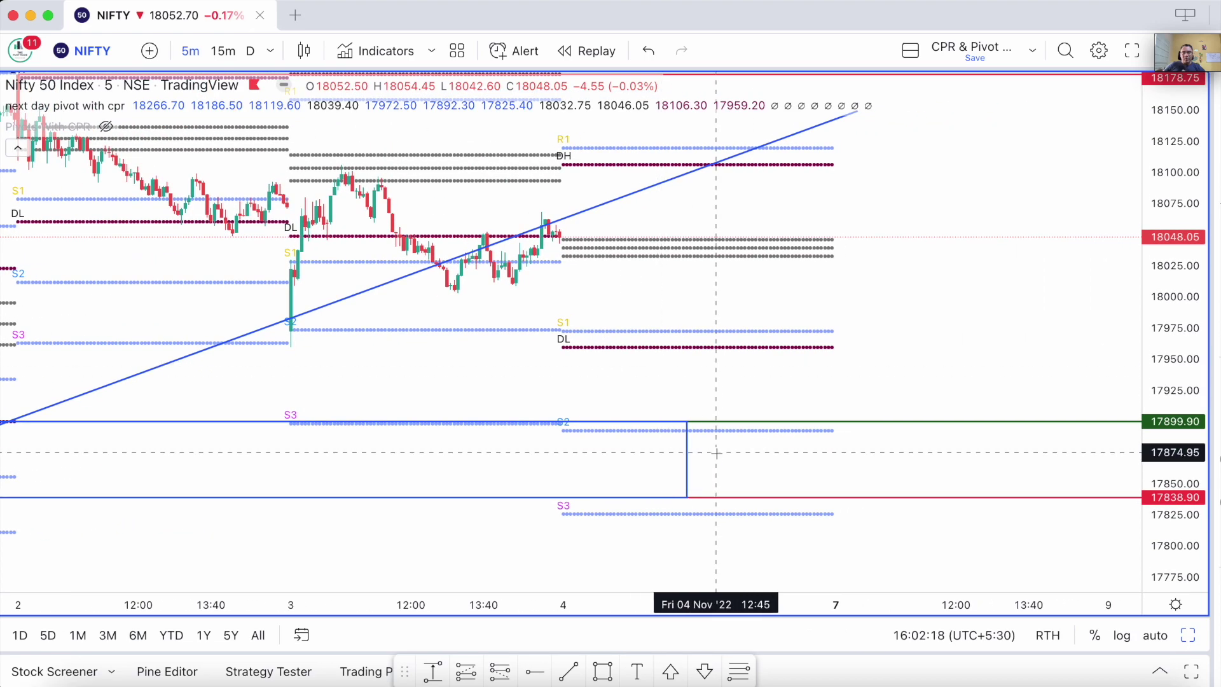
pyautogui.moveTo(693, 460)
pyautogui.mouseDown()
pyautogui.moveTo(1066, 461)
pyautogui.moveTo(828, 461)
pyautogui.moveTo(839, 460)
pyautogui.mouseUp()
# Step: Pan the chart back to earlier days to review the cleaned-up levels
pyautogui.moveTo(731, 310)
pyautogui.mouseDown()
pyautogui.moveTo(899, 390)
pyautogui.moveTo(929, 446)
pyautogui.mouseUp()
pyautogui.scroll(2, 929, 445)
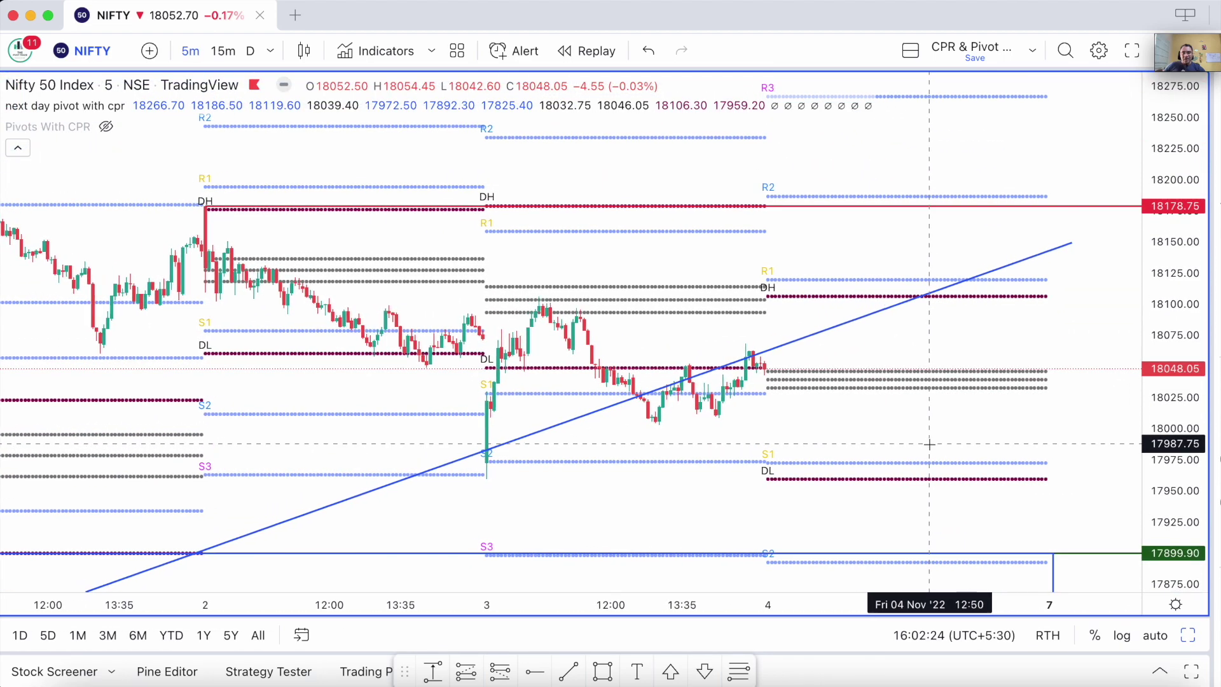
pyautogui.scroll(1, 929, 445)
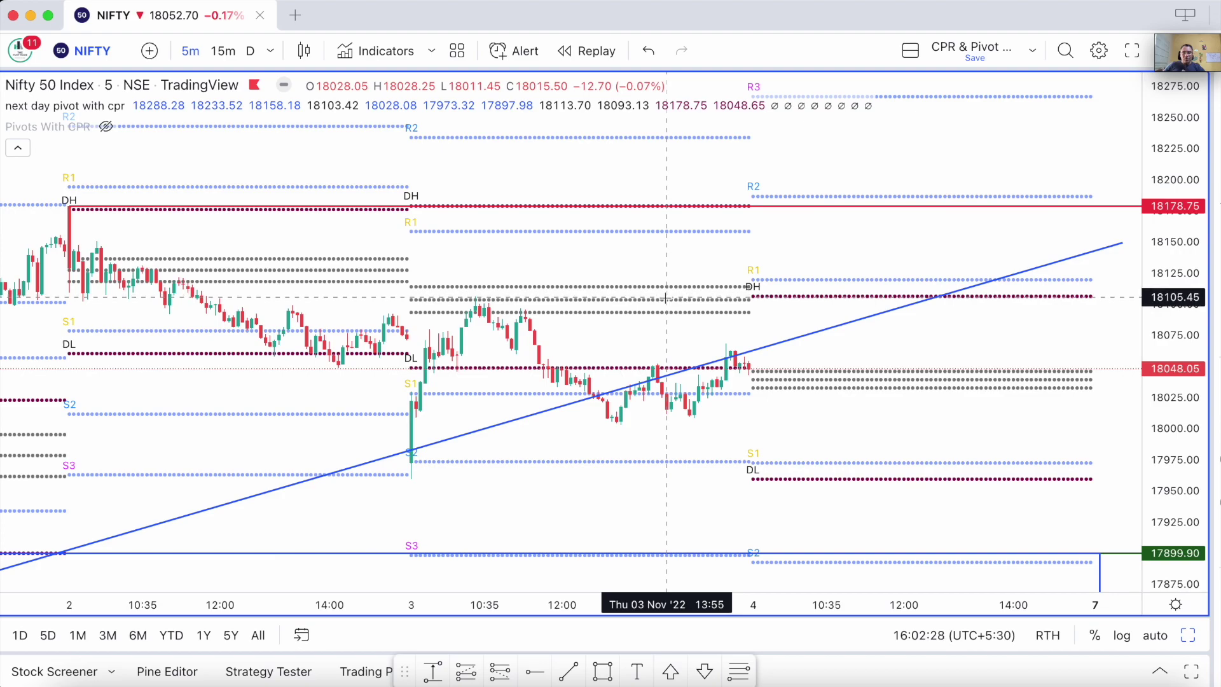
pyautogui.hscroll(5, 665, 298)
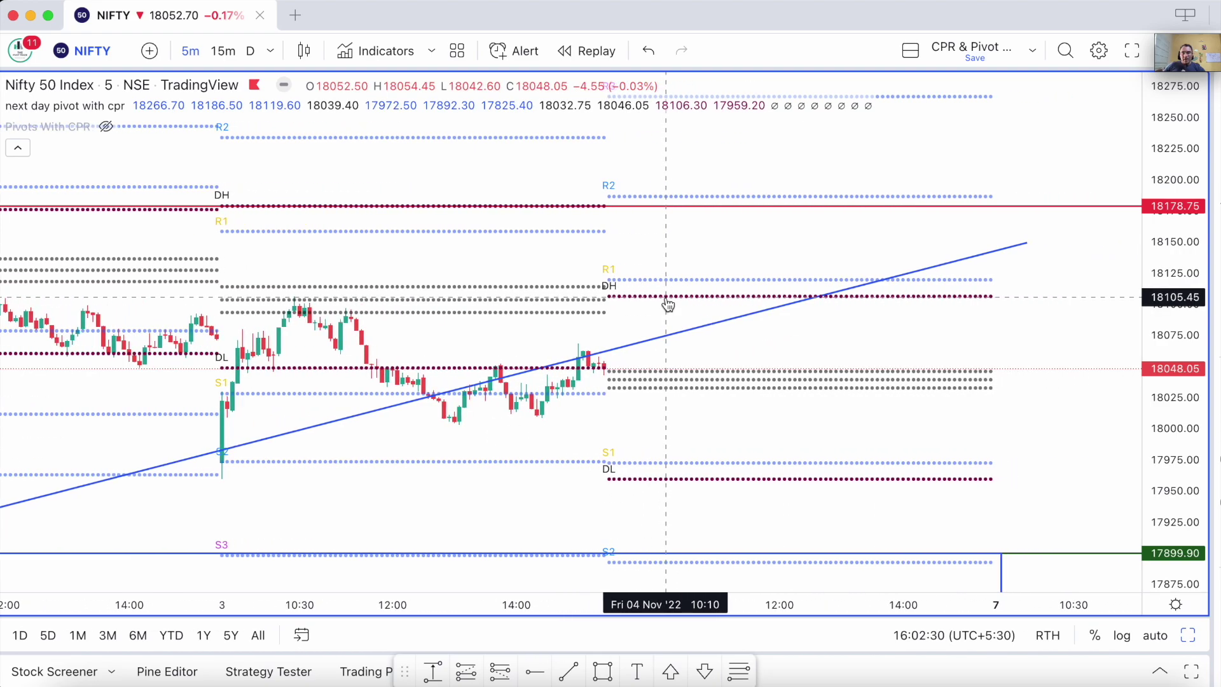
# Step: Add a red horizontal ray from the 3rd's morning high
pyautogui.click(532, 670)
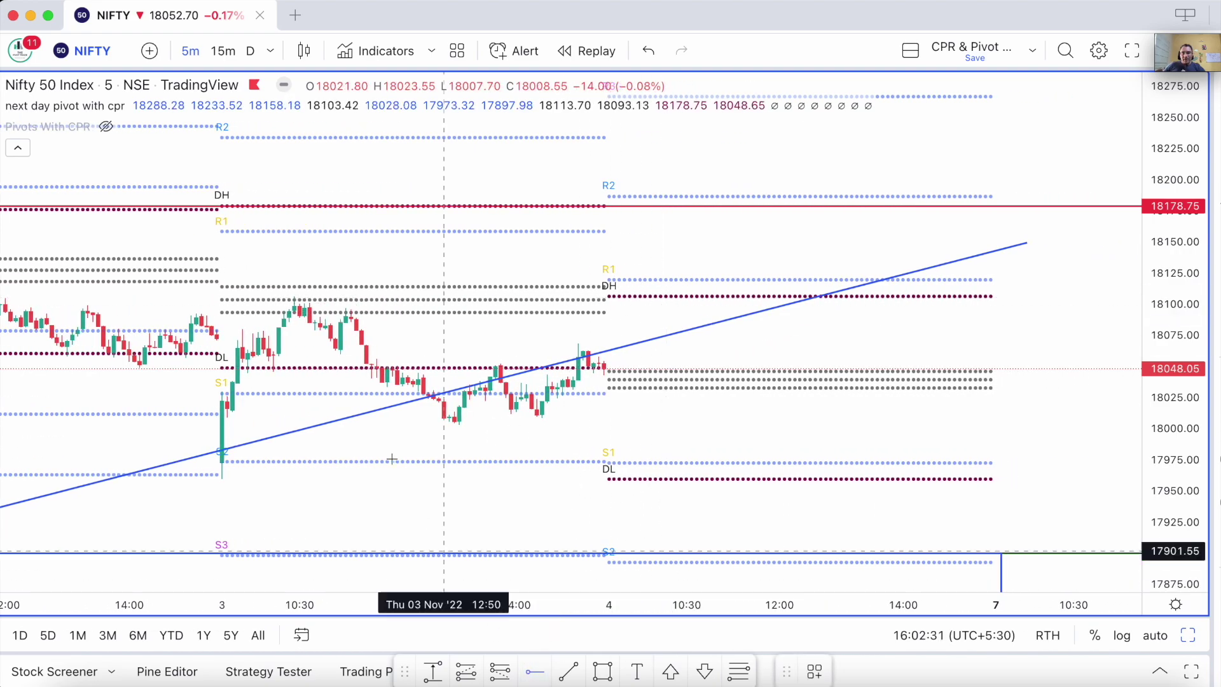
pyautogui.click(295, 297)
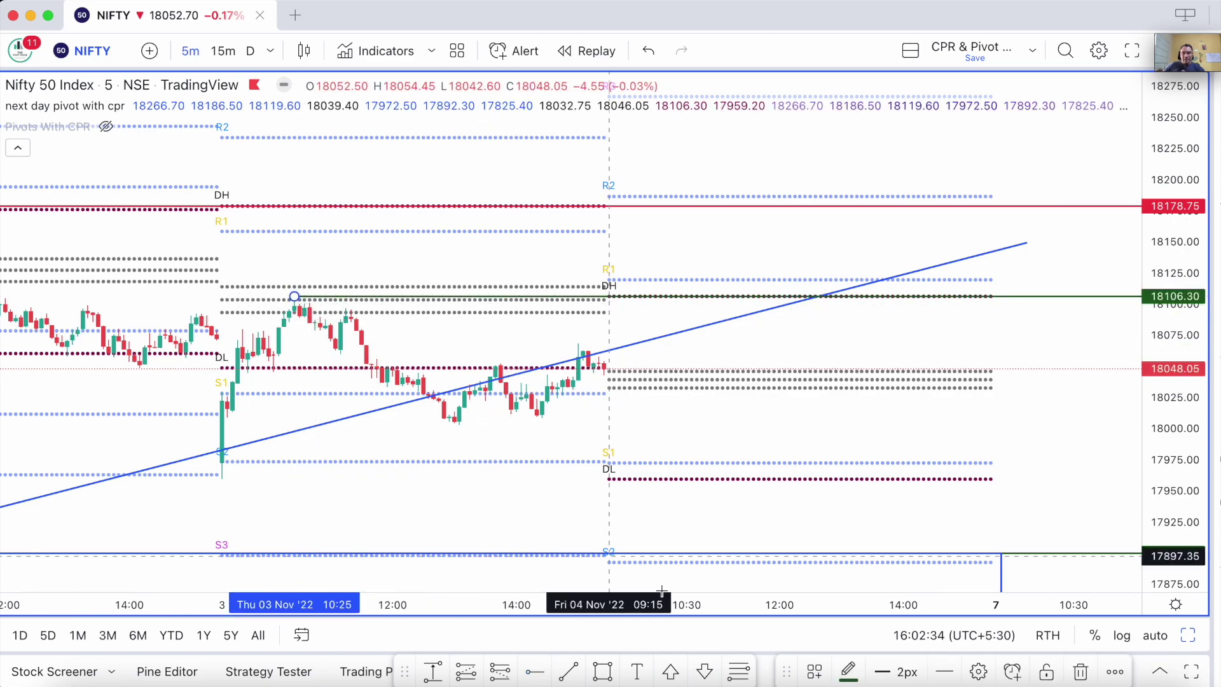
pyautogui.click(847, 669)
pyautogui.click(848, 452)
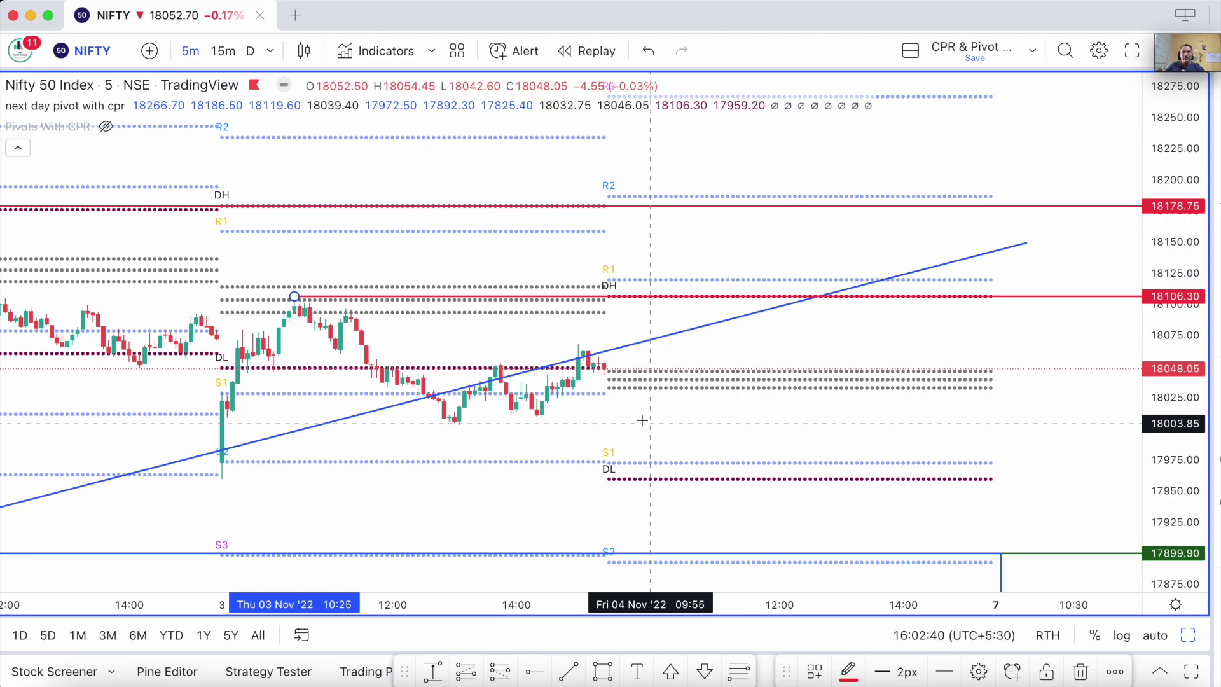
pyautogui.hscroll(-5, 475, 307)
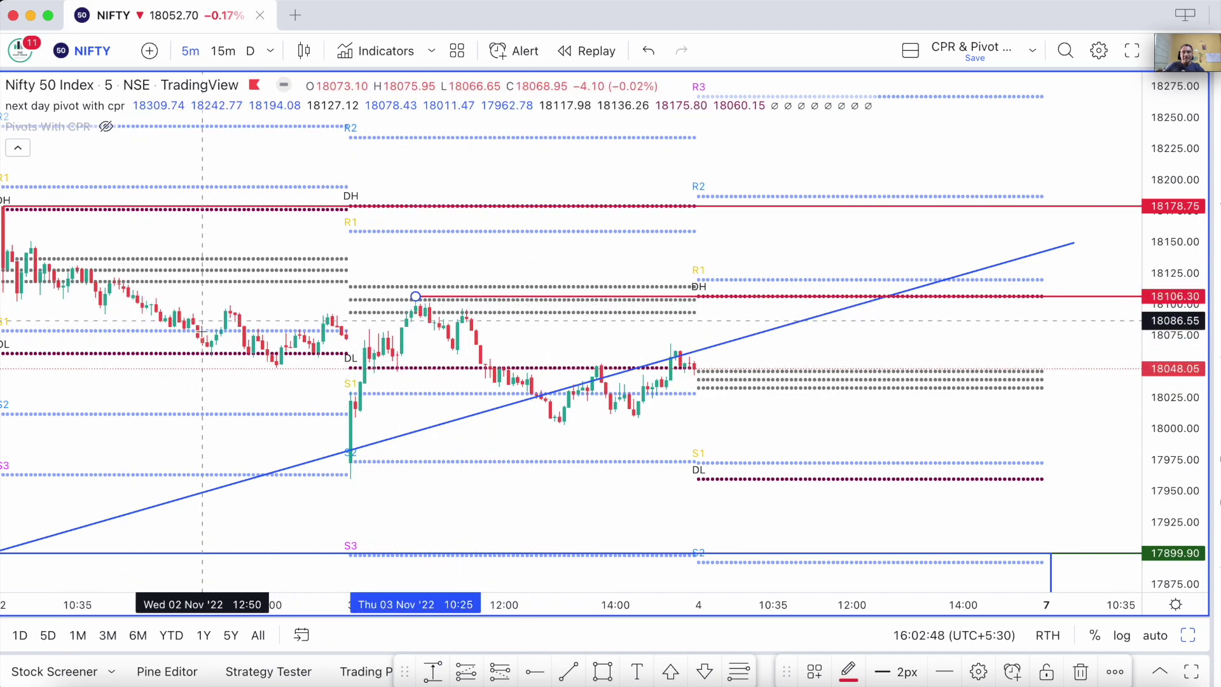
# Step: Deselect the rising blue trend line and scroll through the NIFTY sessions
pyautogui.click(765, 264)
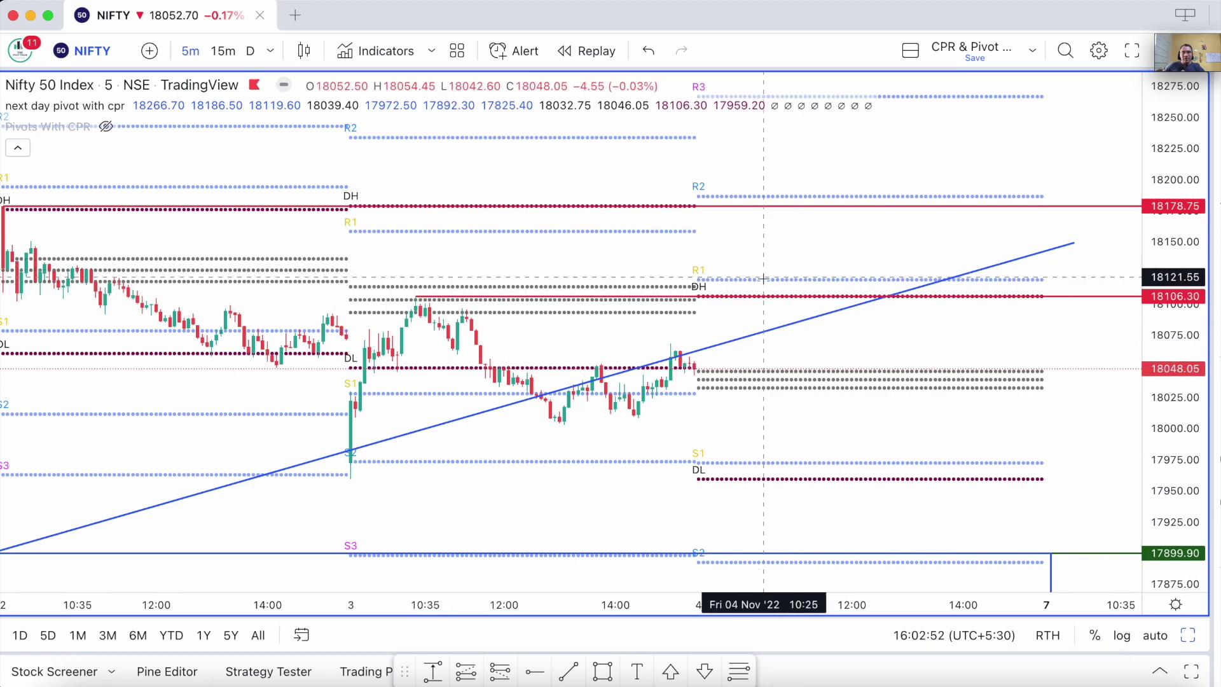
pyautogui.hscroll(3, 765, 286)
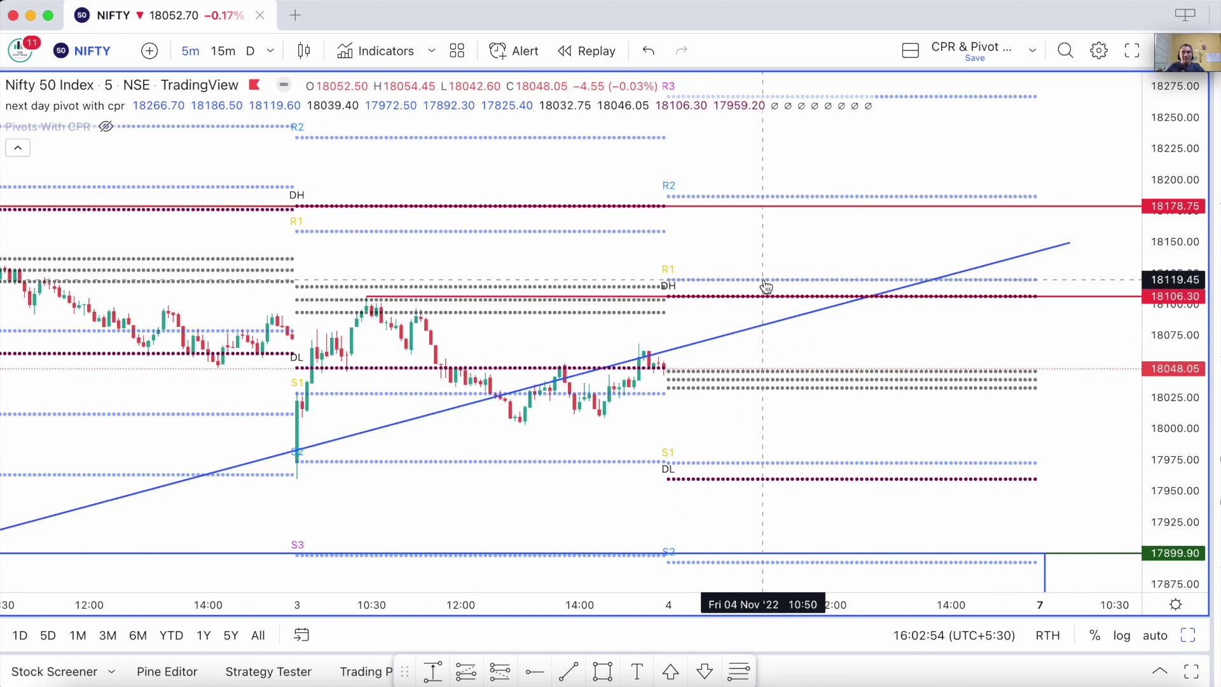
pyautogui.hscroll(-5, 765, 286)
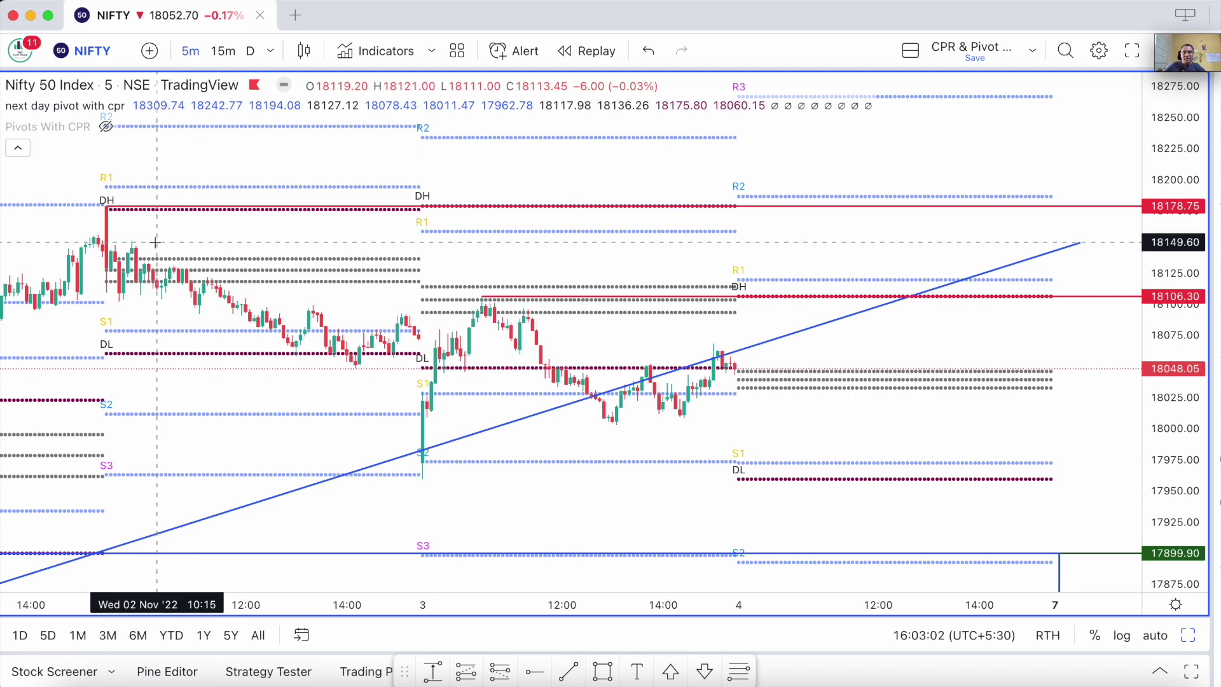
pyautogui.hscroll(6, 155, 242)
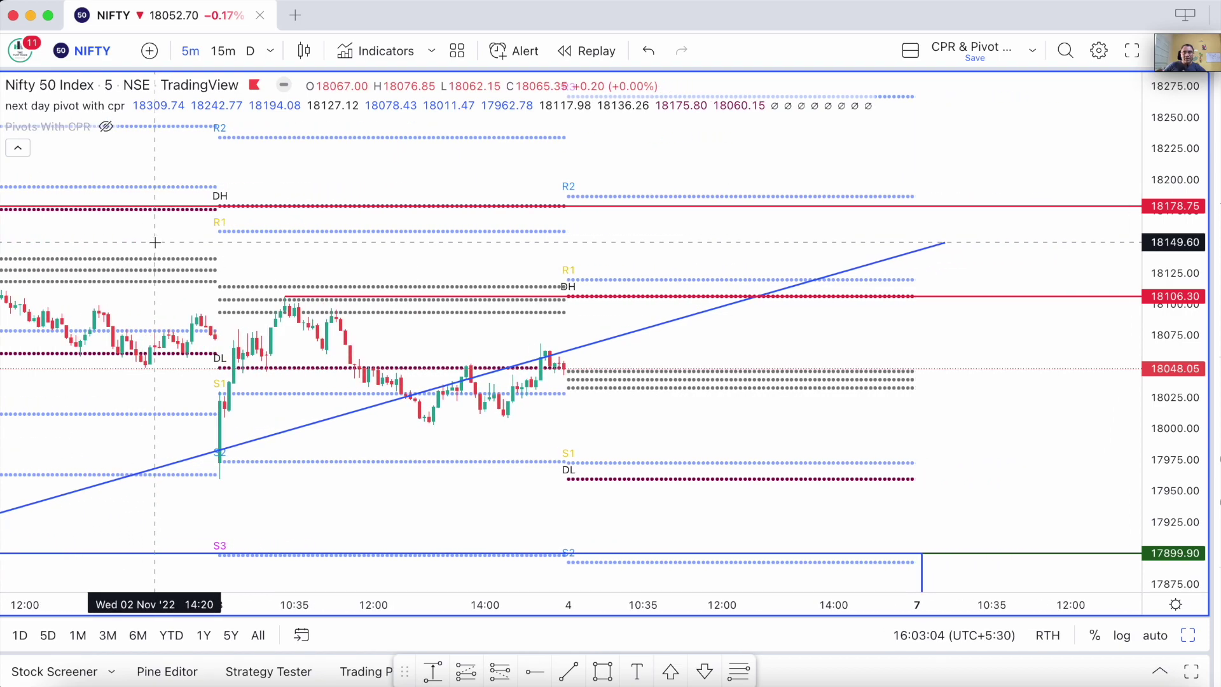
pyautogui.scroll(3, 156, 243)
pyautogui.hscroll(5, 286, 317)
pyautogui.hscroll(-4, 381, 356)
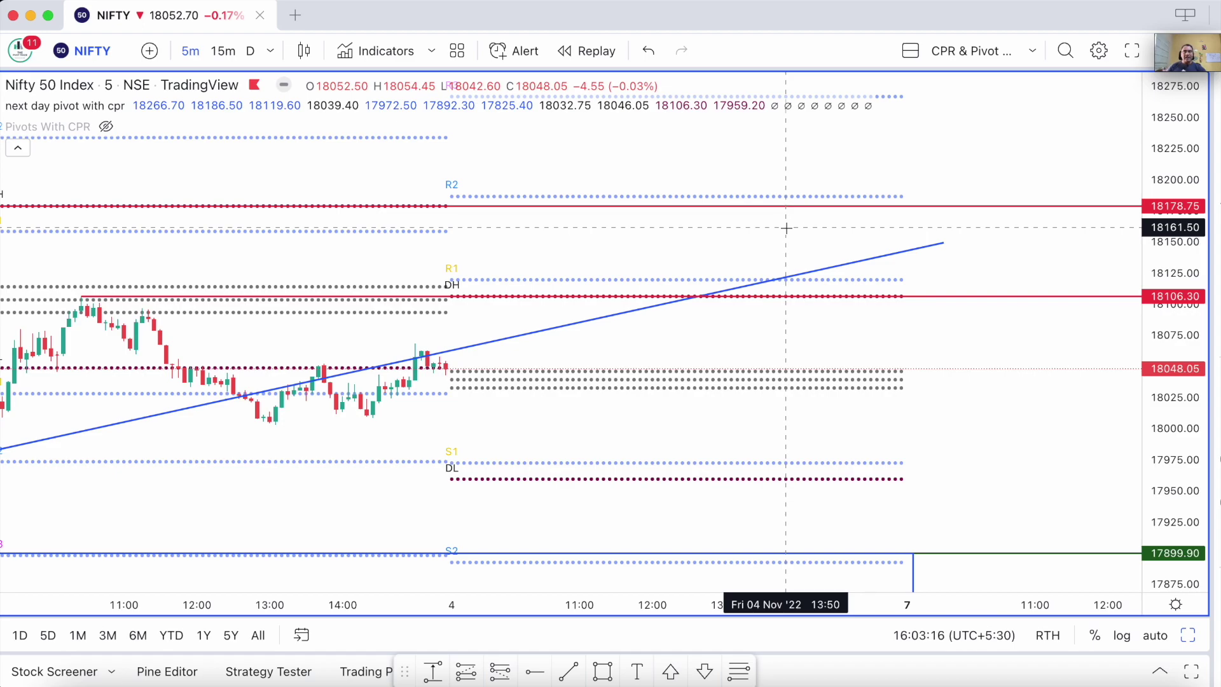
# Step: Switch the chart to BANKNIFTY and frame the Nov 2 to 4 sessions
pyautogui.press('Tab')
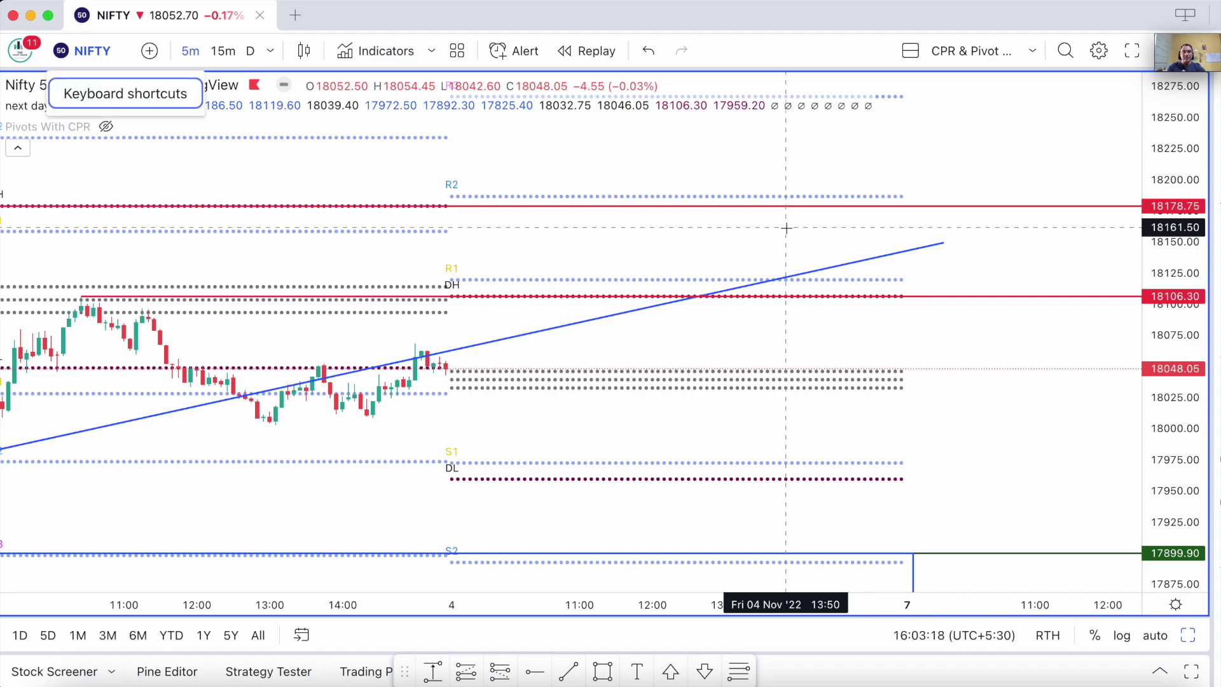
pyautogui.scroll(-5, 786, 228)
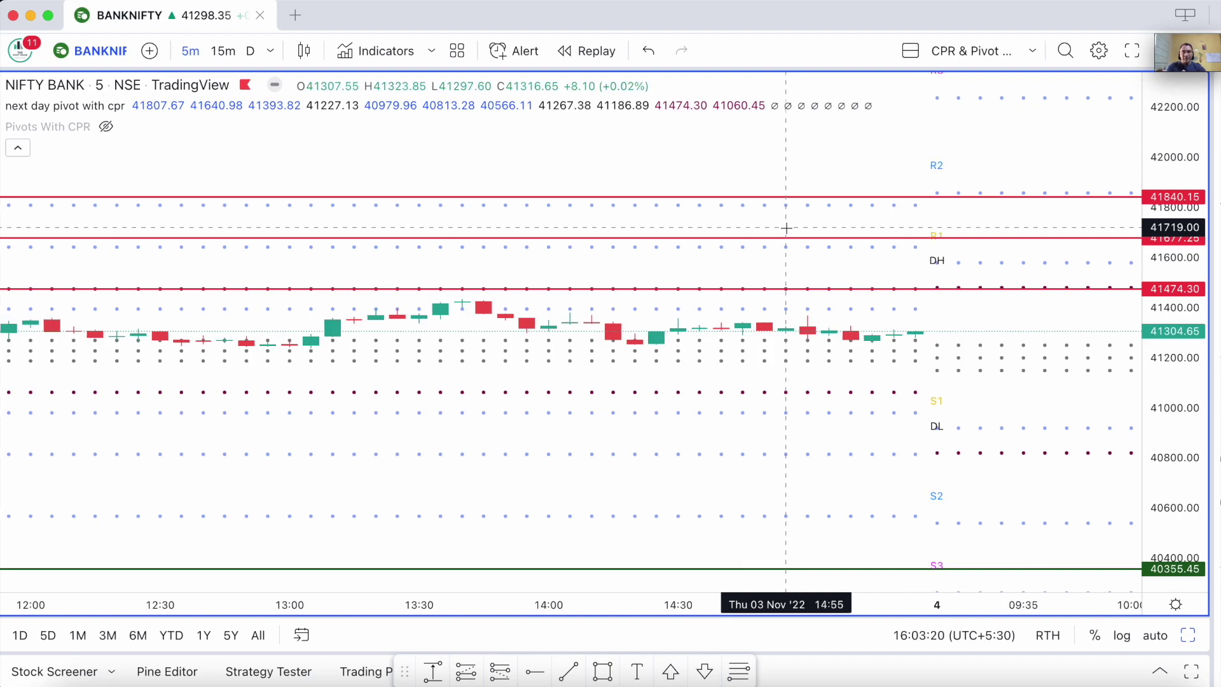
pyautogui.scroll(-10, 806, 256)
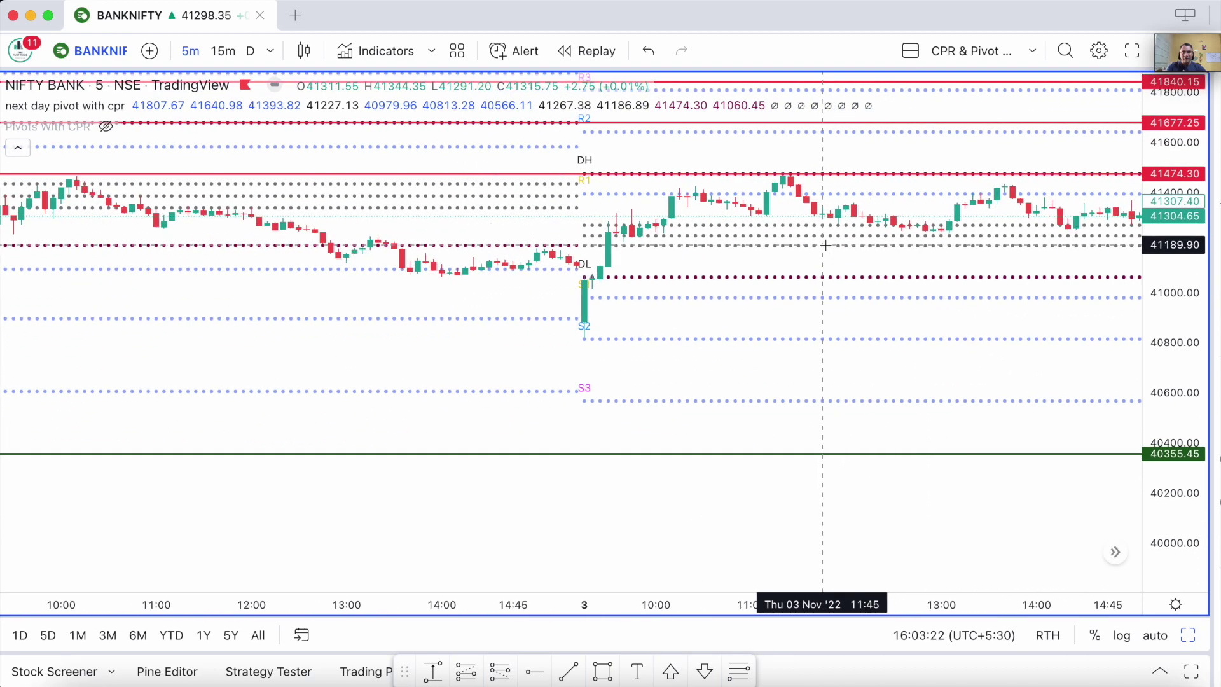
pyautogui.moveTo(818, 329); pyautogui.dragTo(580, 403)
pyautogui.scroll(3, 623, 399)
pyautogui.scroll(5, 651, 437)
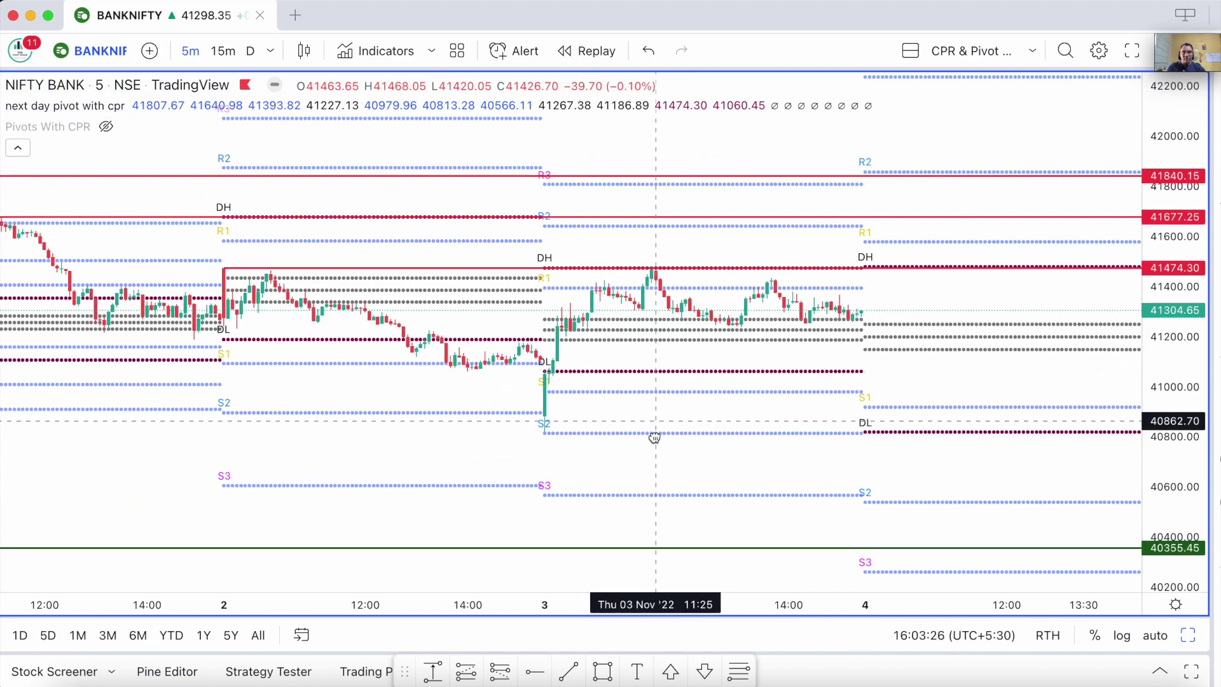
pyautogui.scroll(1, 652, 437)
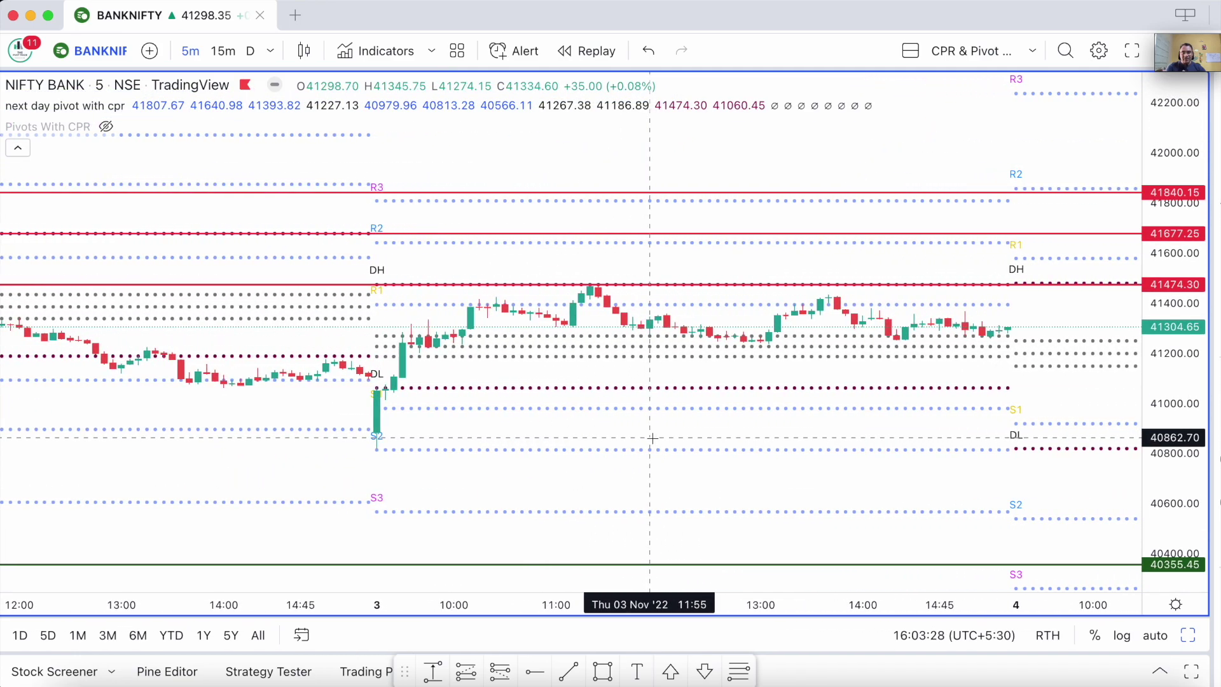
# Step: Stretch the price scale vertically and circle the long green candle near S2
pyautogui.moveTo(1169, 391); pyautogui.dragTo(1170, 336)
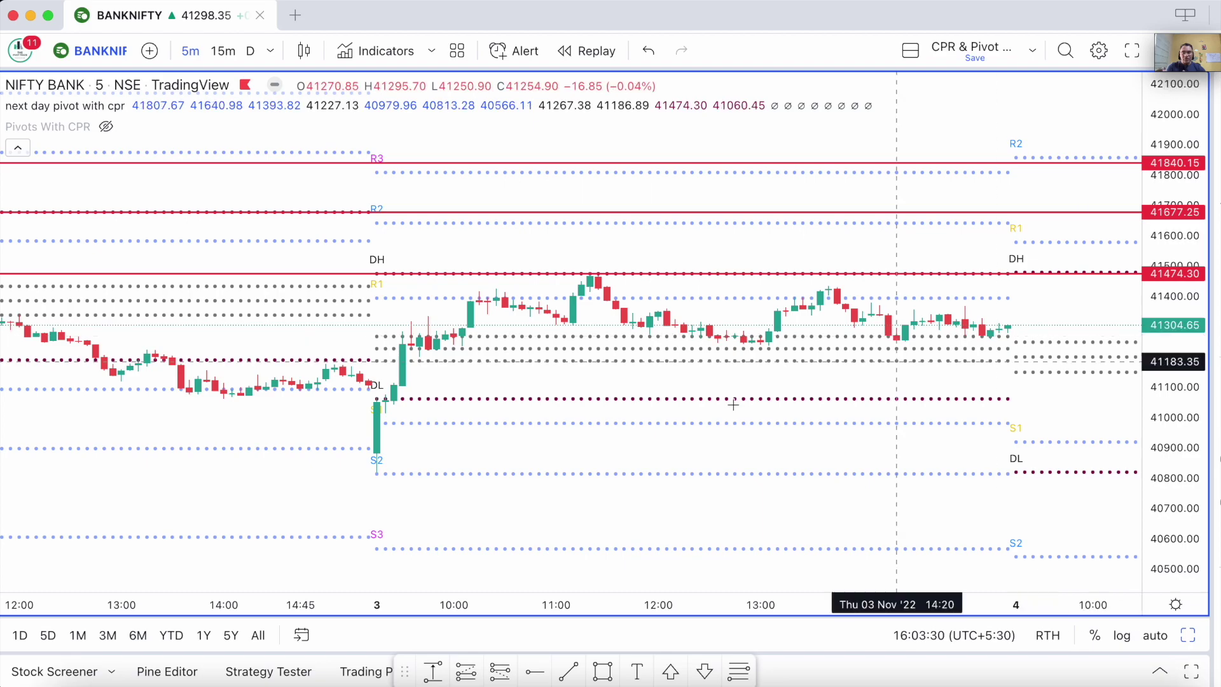
pyautogui.hscroll(-5, 489, 489)
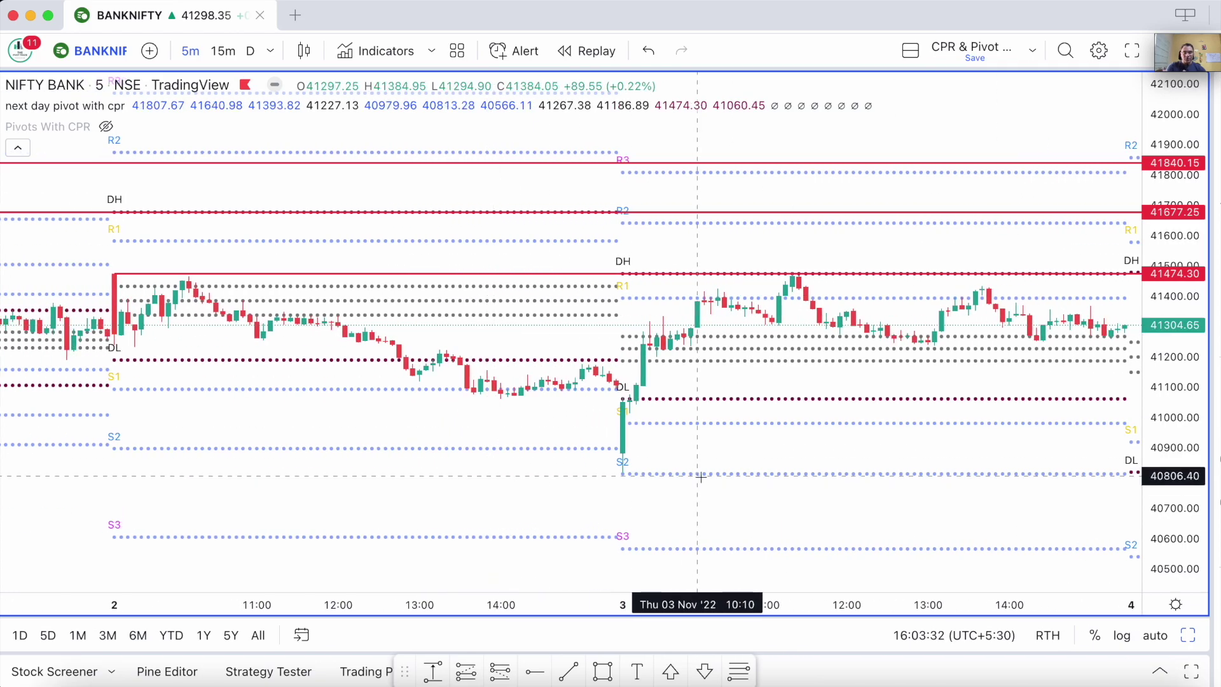
pyautogui.hscroll(2, 700, 477)
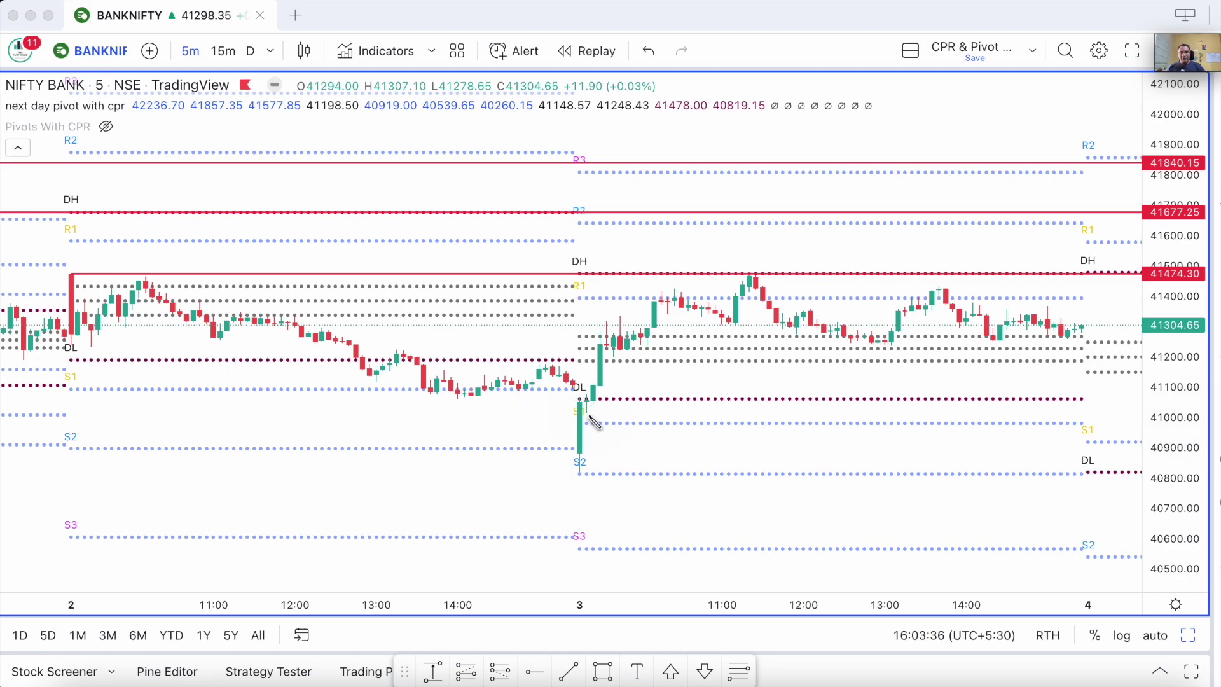
pyautogui.moveTo(585, 400)
pyautogui.mouseDown()
pyautogui.moveTo(575, 483)
pyautogui.moveTo(608, 423)
pyautogui.moveTo(607, 442)
pyautogui.mouseUp()
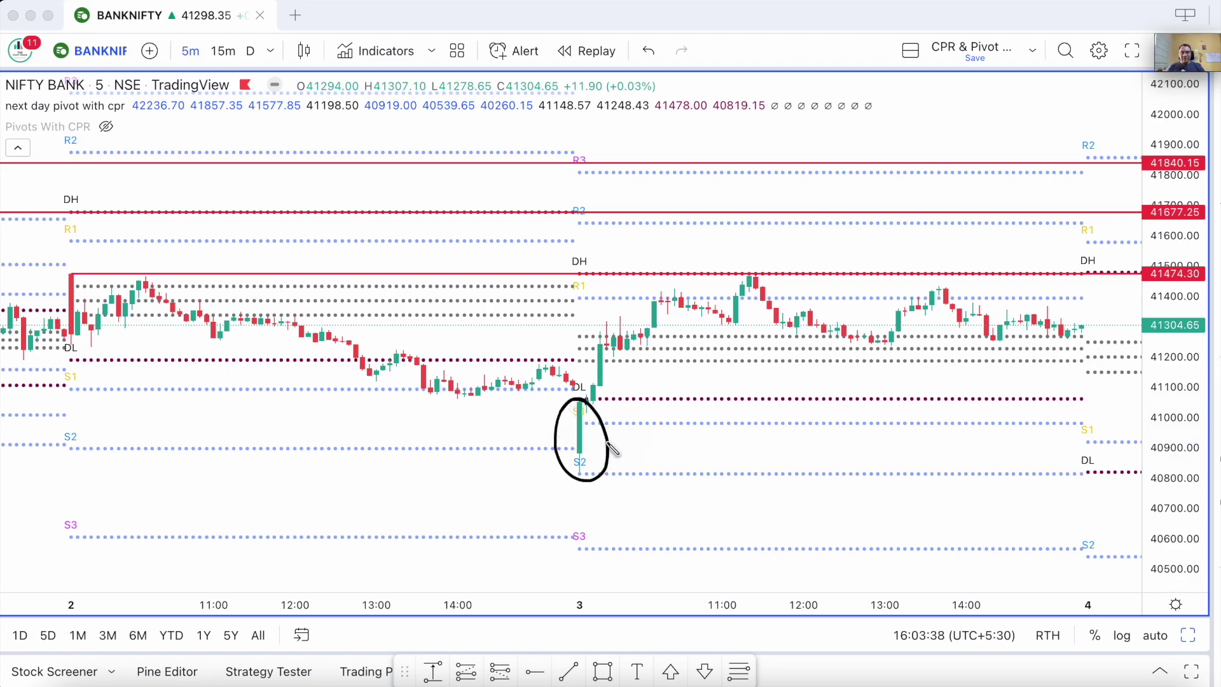
pyautogui.press('Escape')
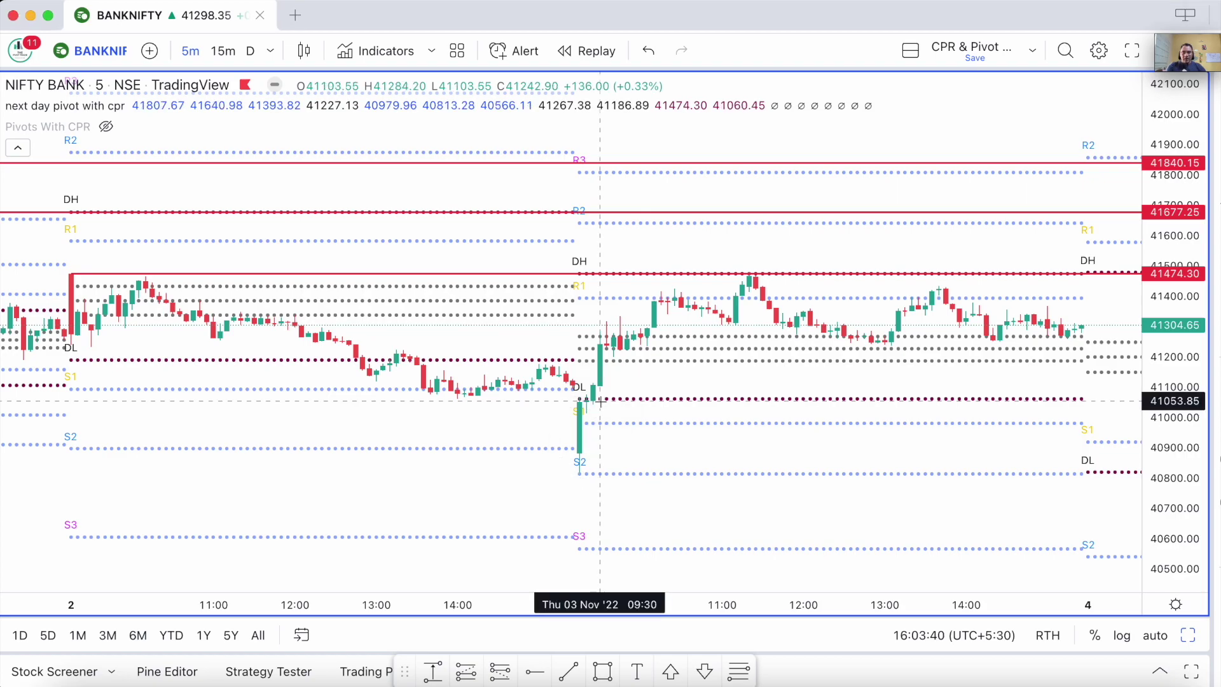
pyautogui.click(432, 670)
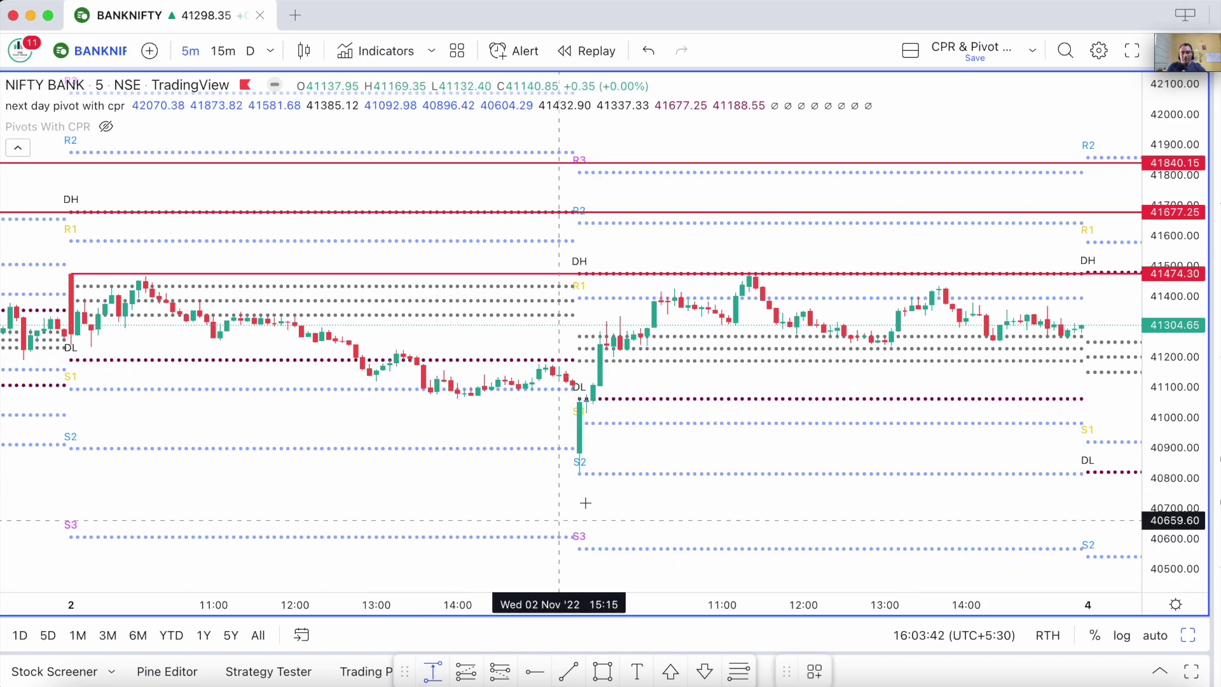
pyautogui.click(600, 474)
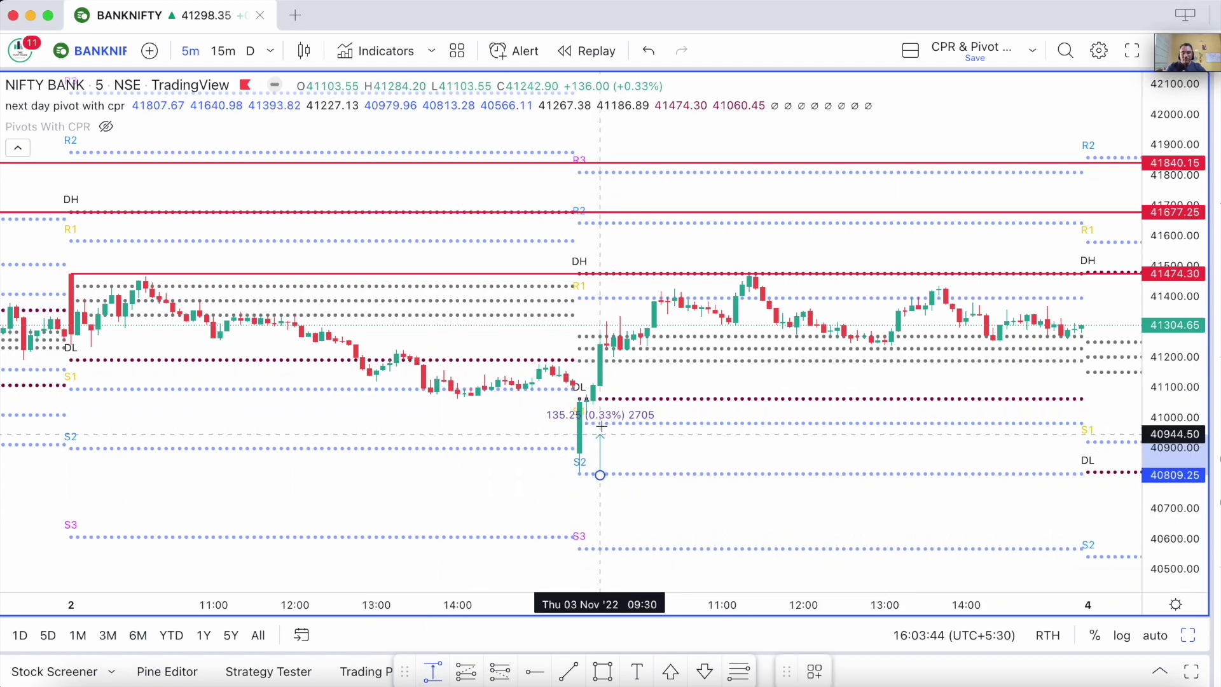
pyautogui.click(580, 402)
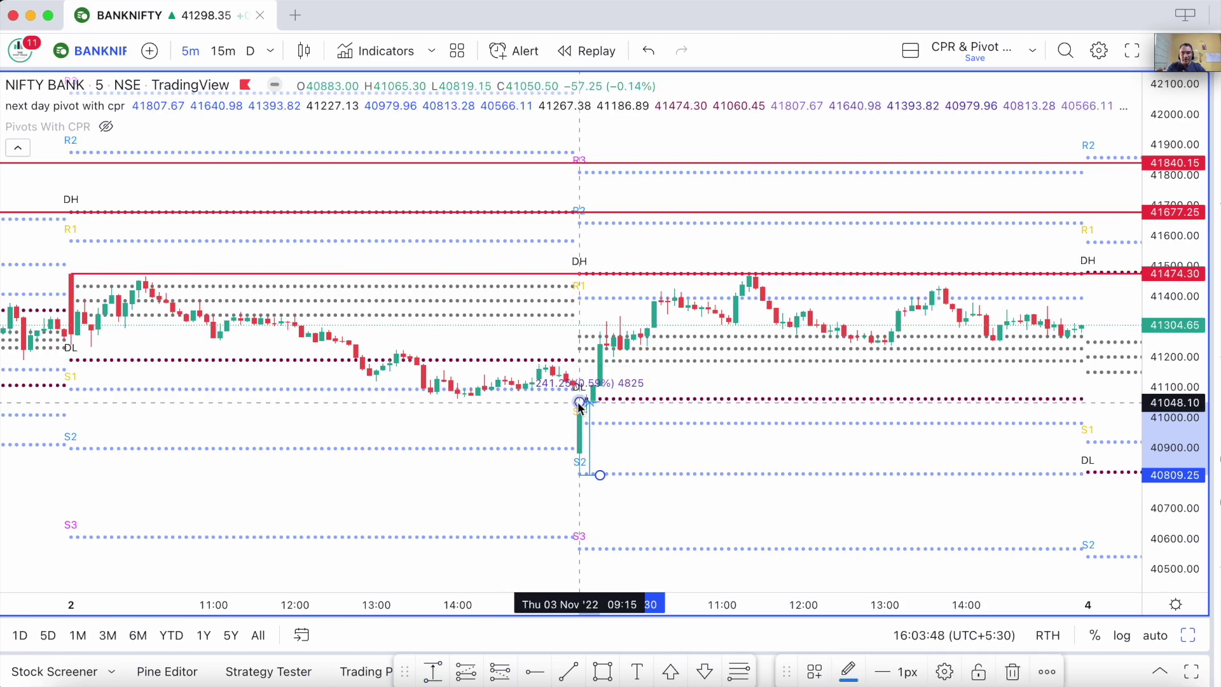
pyautogui.hscroll(3, 579, 402)
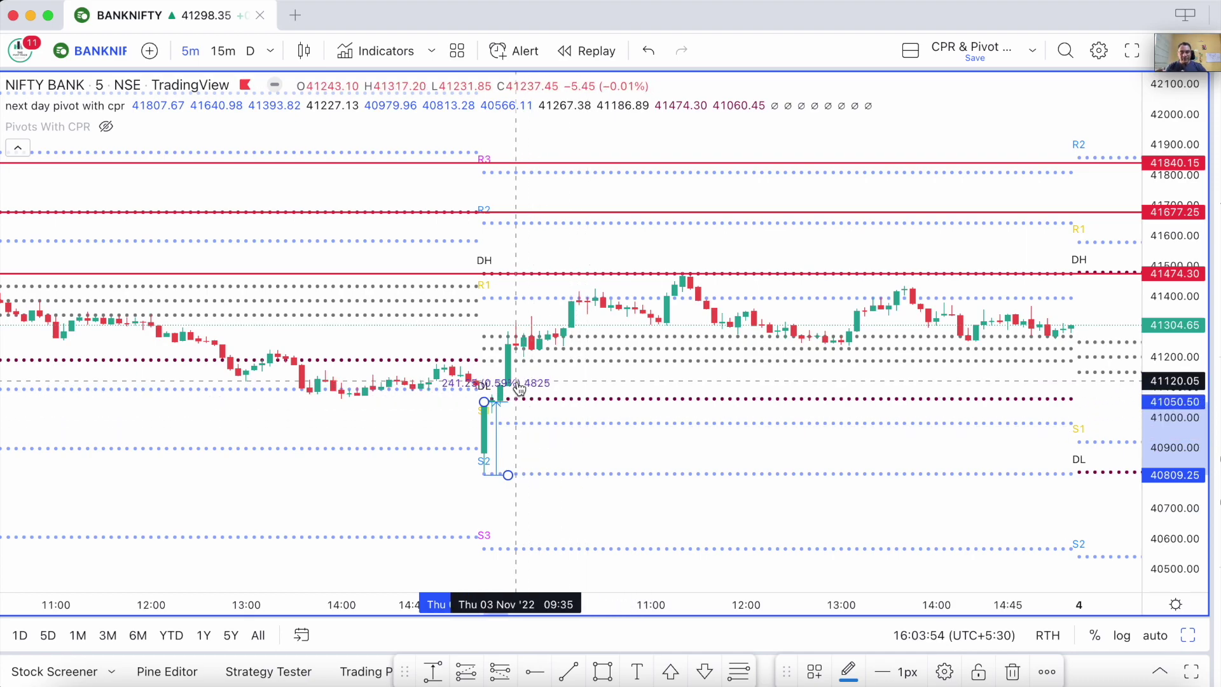
pyautogui.hotkey('ctrl', 'a')
pyautogui.press('s')
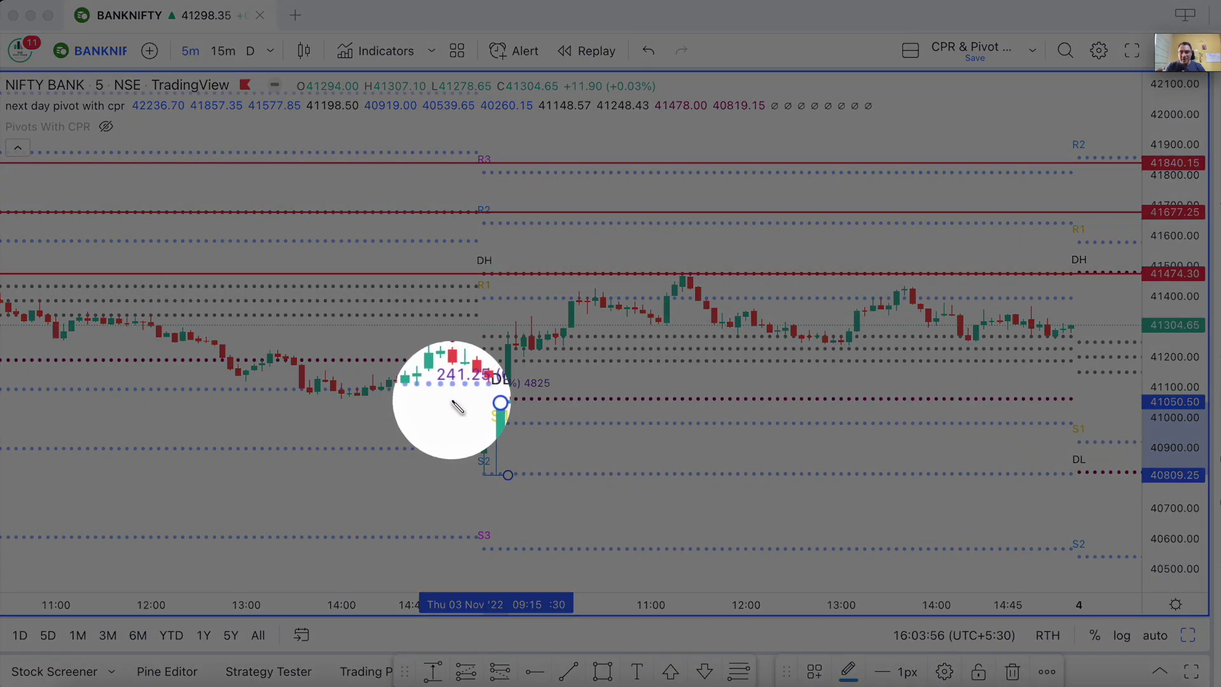
pyautogui.press('Escape')
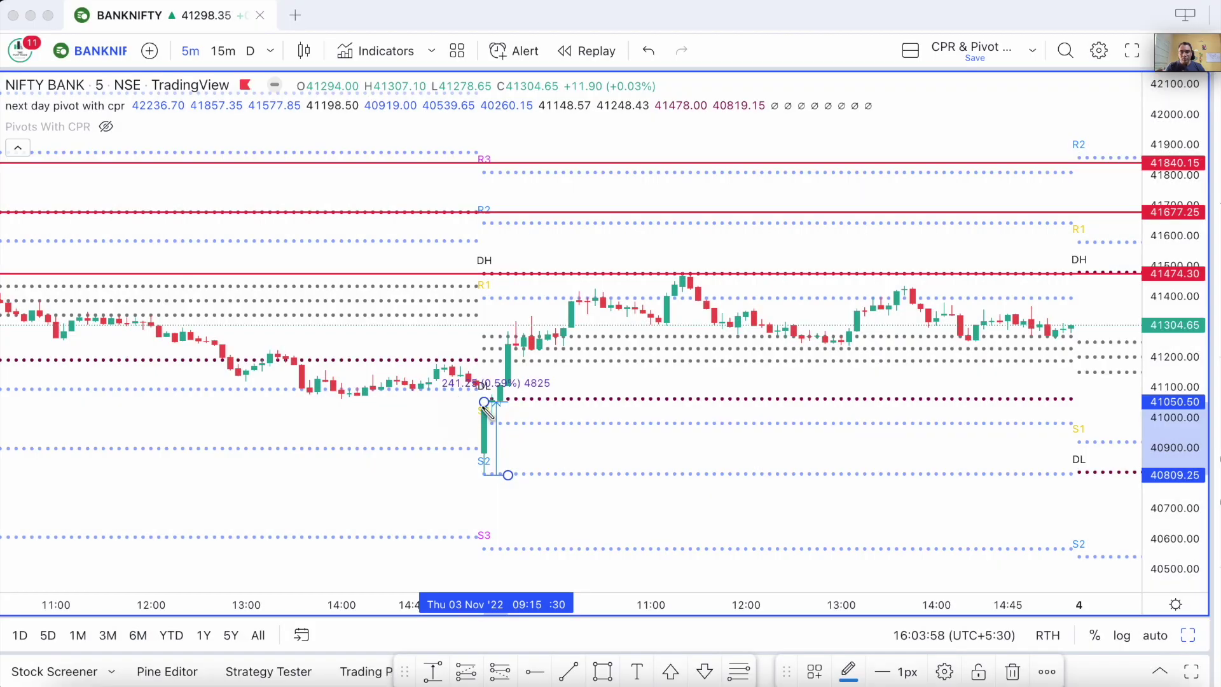
pyautogui.press('Escape')
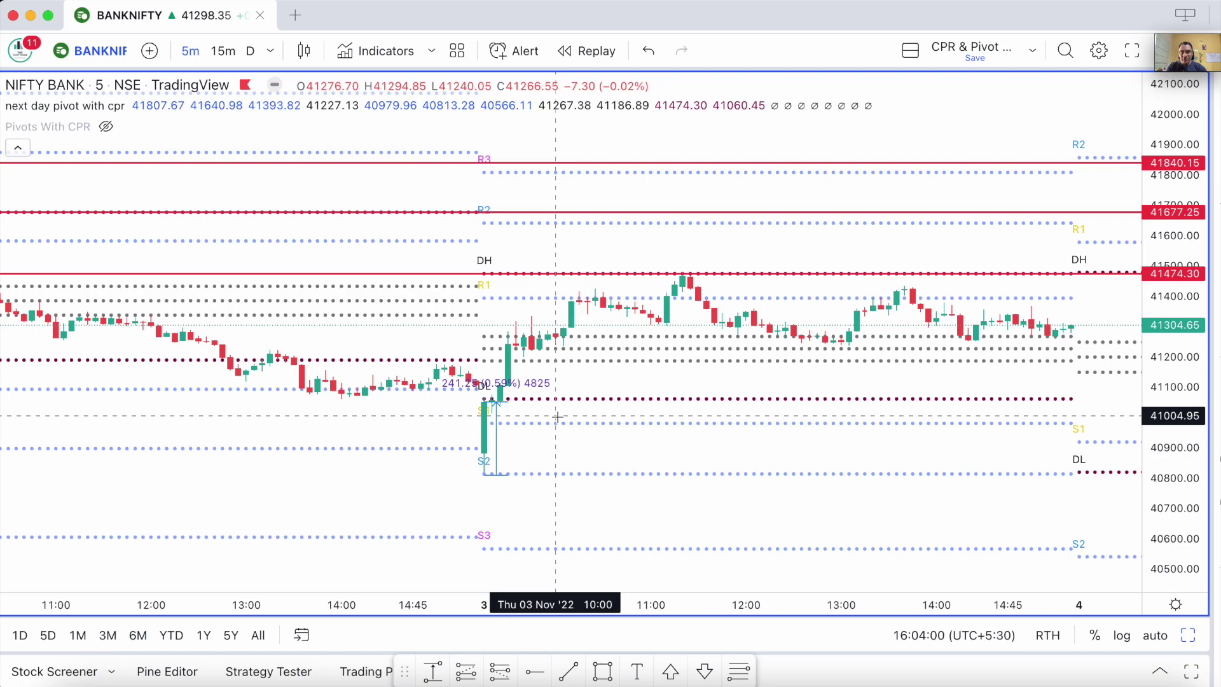
pyautogui.click(496, 409)
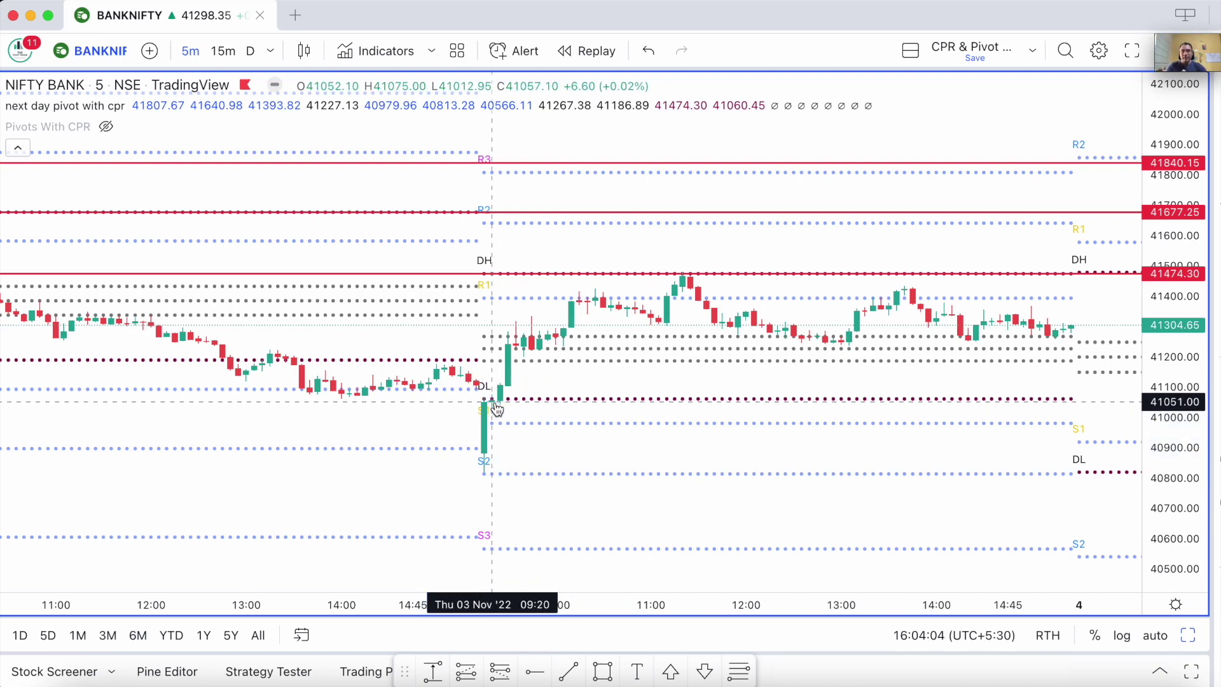
pyautogui.hscroll(-5, 481, 408)
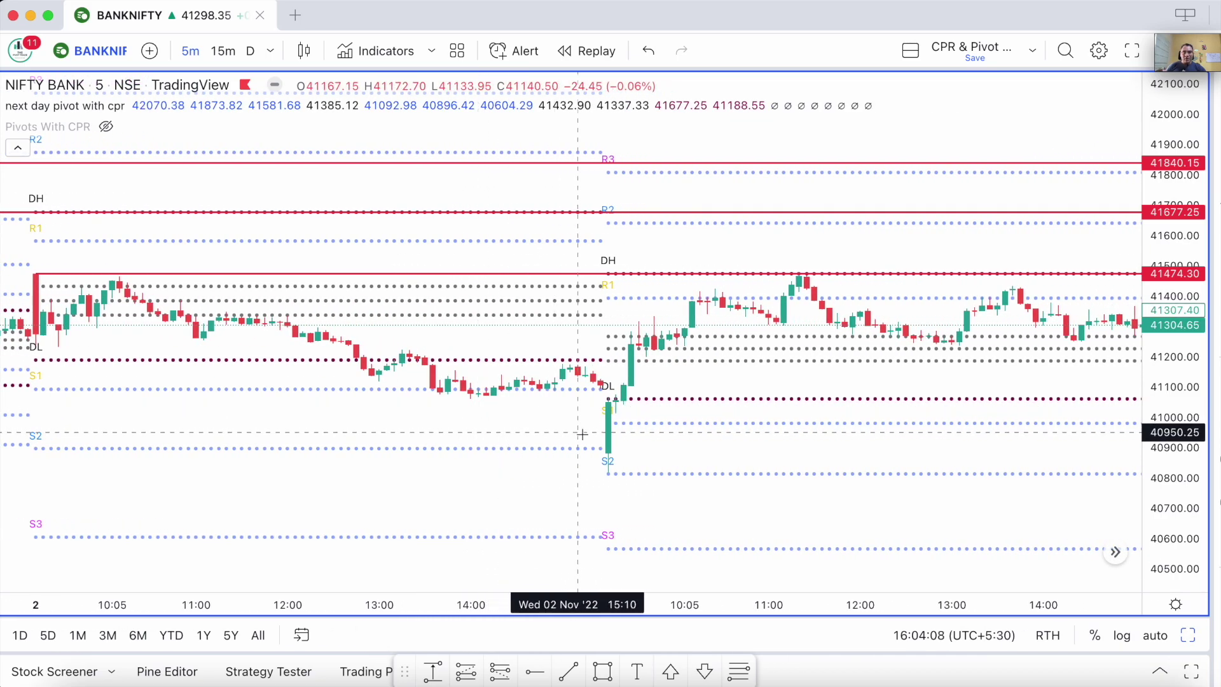
pyautogui.hscroll(3, 612, 443)
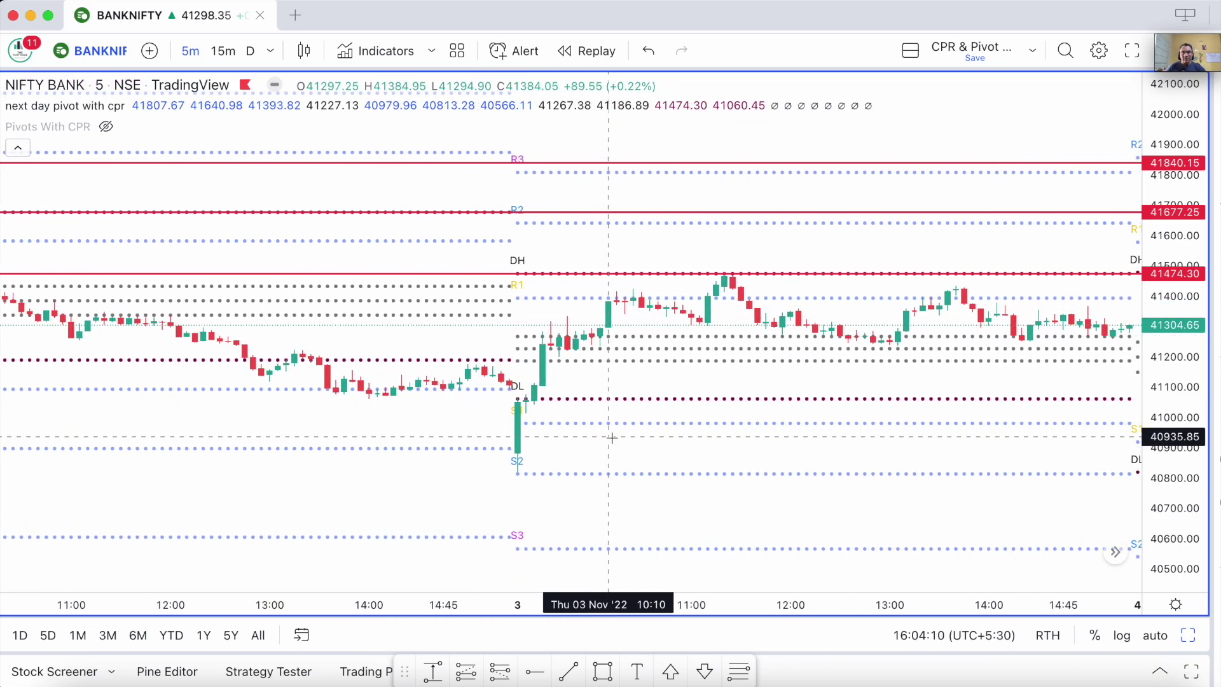
pyautogui.scroll(2, 612, 437)
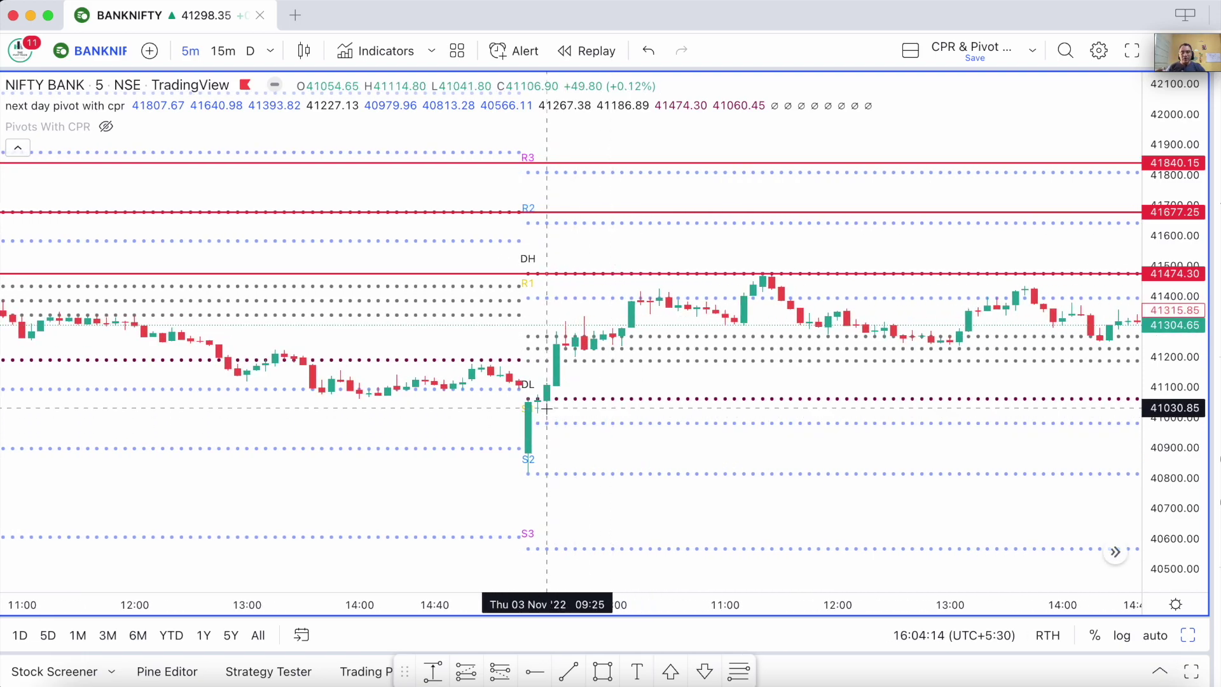
pyautogui.scroll(-1, 546, 408)
pyautogui.scroll(-1, 450, 355)
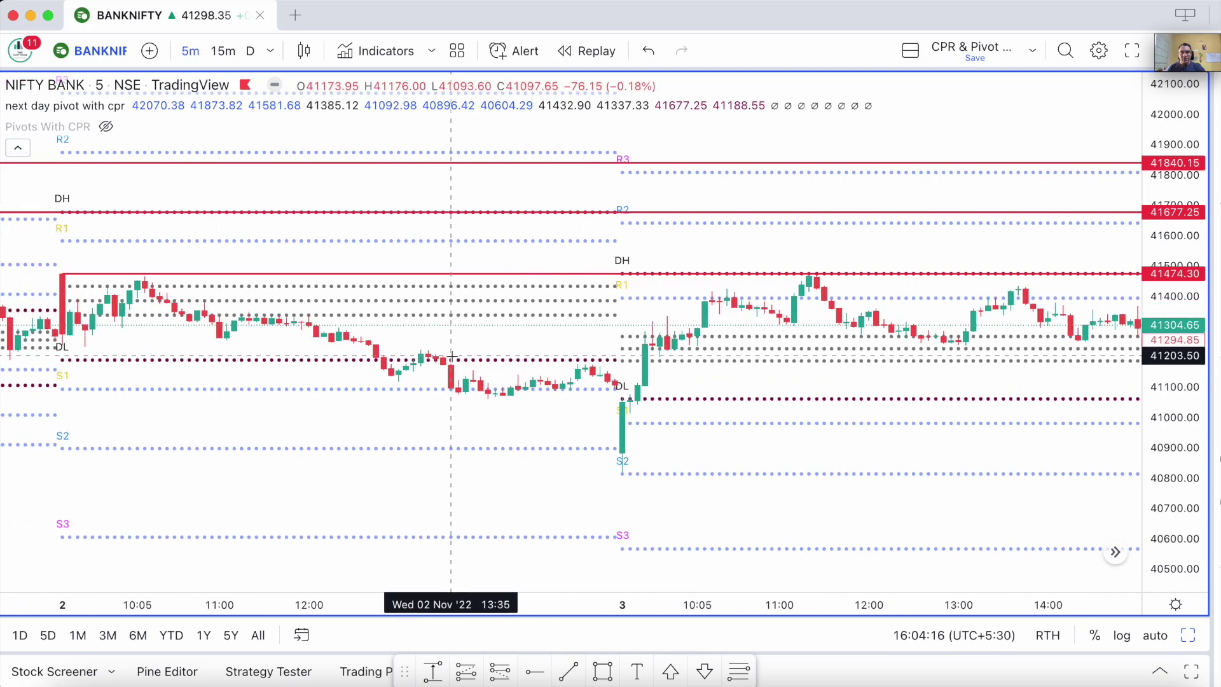
pyautogui.hscroll(2, 451, 355)
pyautogui.hscroll(2, 451, 356)
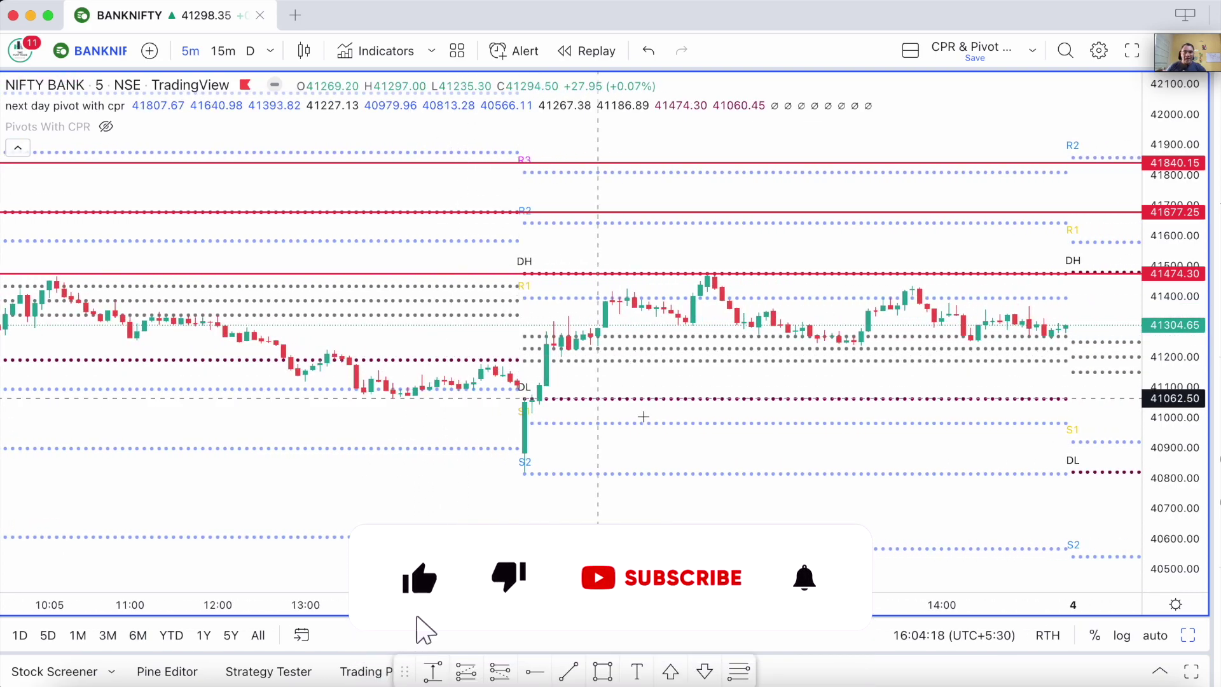
pyautogui.hotkey('ctrl', 'a')
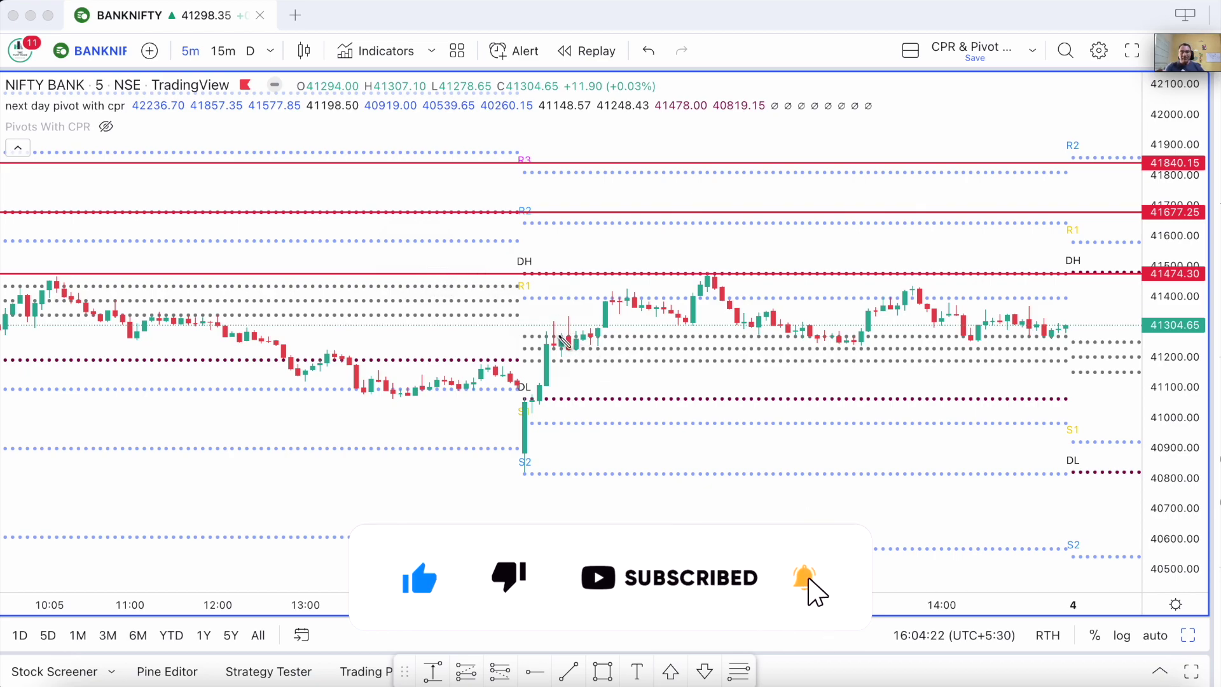
pyautogui.moveTo(572, 333)
pyautogui.mouseDown()
pyautogui.moveTo(598, 336)
pyautogui.moveTo(610, 311)
pyautogui.mouseUp()
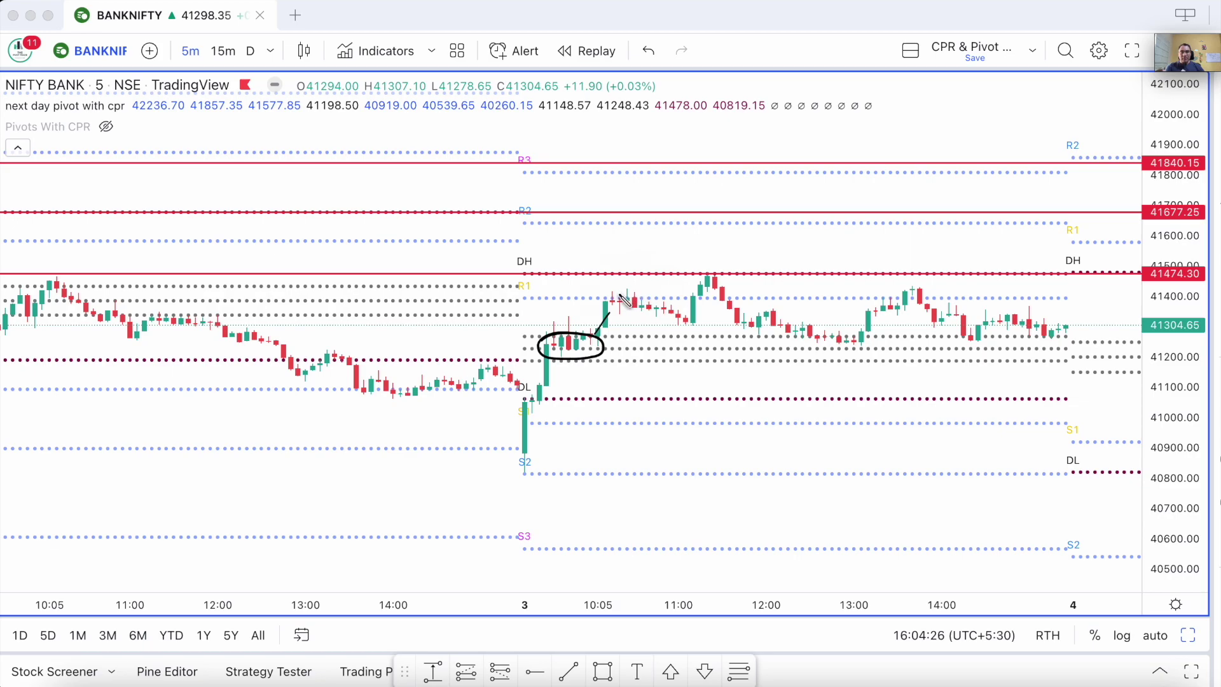
pyautogui.moveTo(602, 304)
pyautogui.mouseDown()
pyautogui.moveTo(669, 307)
pyautogui.moveTo(697, 267)
pyautogui.moveTo(733, 290)
pyautogui.mouseUp()
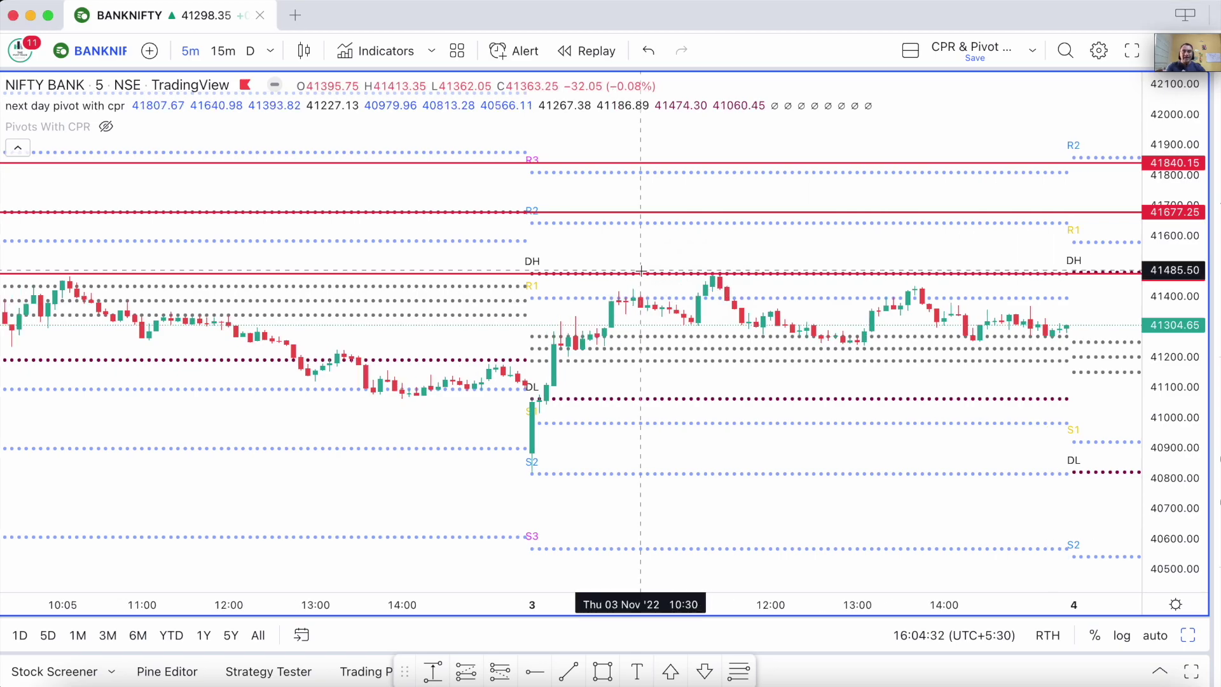
# Step: Circle candles touching 41474, highlight the rejection area, and underline the pullback below it
pyautogui.hscroll(-3, 646, 276)
pyautogui.moveTo(119, 262)
pyautogui.mouseDown()
pyautogui.moveTo(102, 279)
pyautogui.moveTo(121, 263)
pyautogui.mouseUp()
pyautogui.moveTo(773, 266)
pyautogui.mouseDown()
pyautogui.moveTo(747, 275)
pyautogui.moveTo(781, 293)
pyautogui.moveTo(771, 266)
pyautogui.moveTo(815, 290)
pyautogui.moveTo(838, 258)
pyautogui.moveTo(826, 290)
pyautogui.mouseUp()
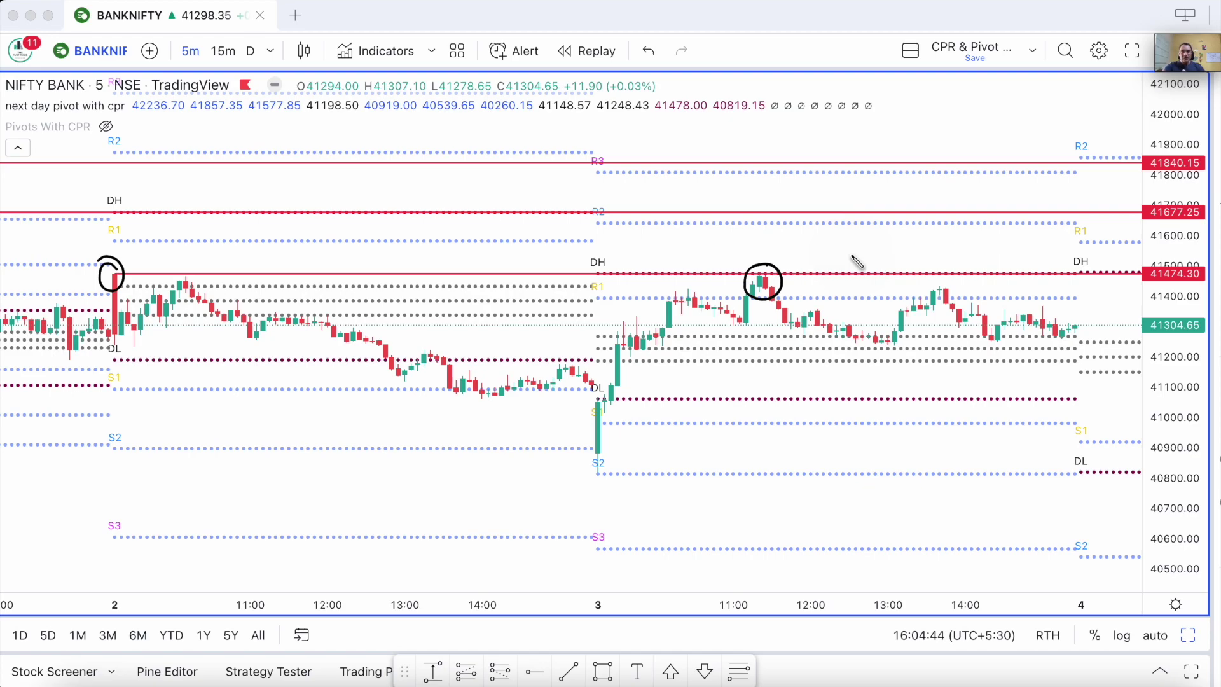
pyautogui.moveTo(800, 257); pyautogui.dragTo(797, 284)
pyautogui.moveTo(799, 259)
pyautogui.mouseDown()
pyautogui.moveTo(799, 280)
pyautogui.moveTo(813, 263)
pyautogui.moveTo(813, 290)
pyautogui.mouseUp()
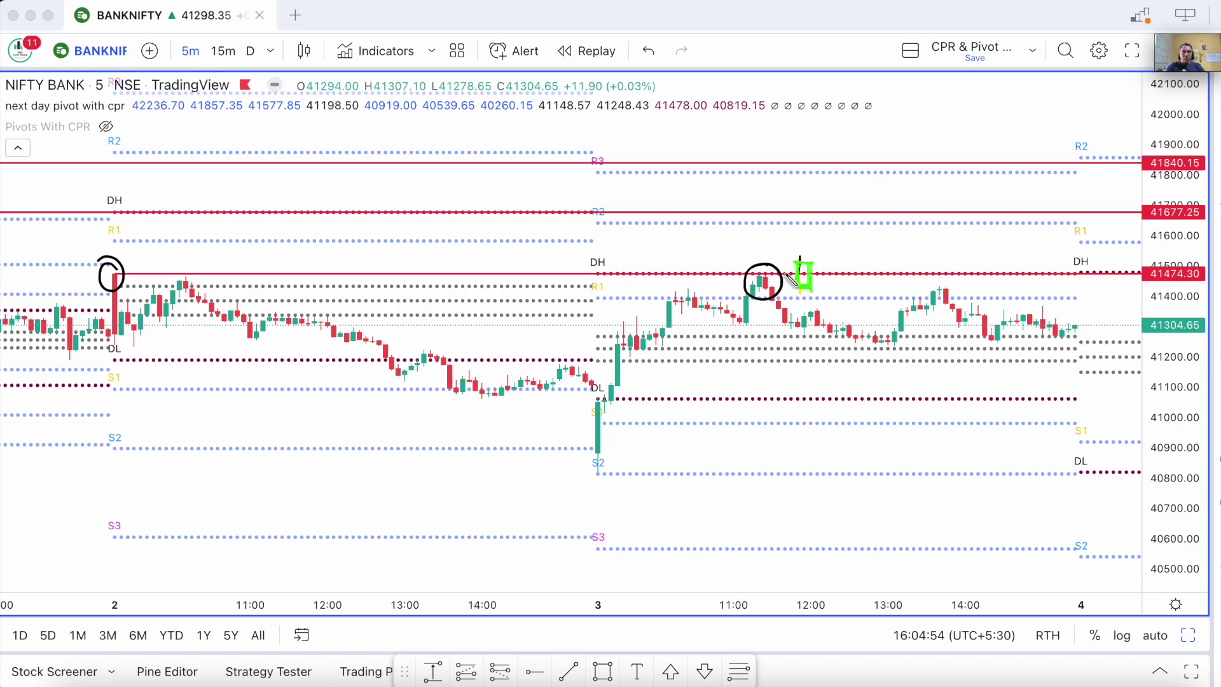
pyautogui.moveTo(816, 259); pyautogui.dragTo(838, 261)
pyautogui.moveTo(792, 306); pyautogui.dragTo(830, 306)
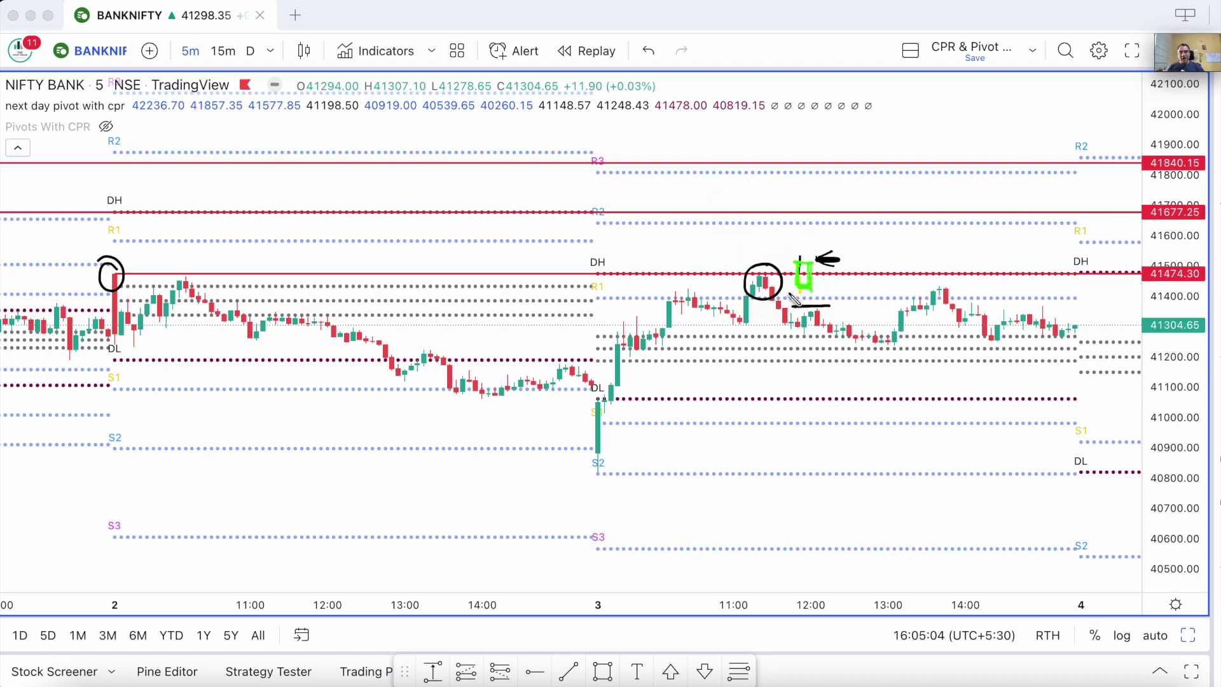
# Step: Mark the S2 low with an upward bounce arrow, then clear the pen marks
pyautogui.moveTo(620, 452); pyautogui.dragTo(579, 453)
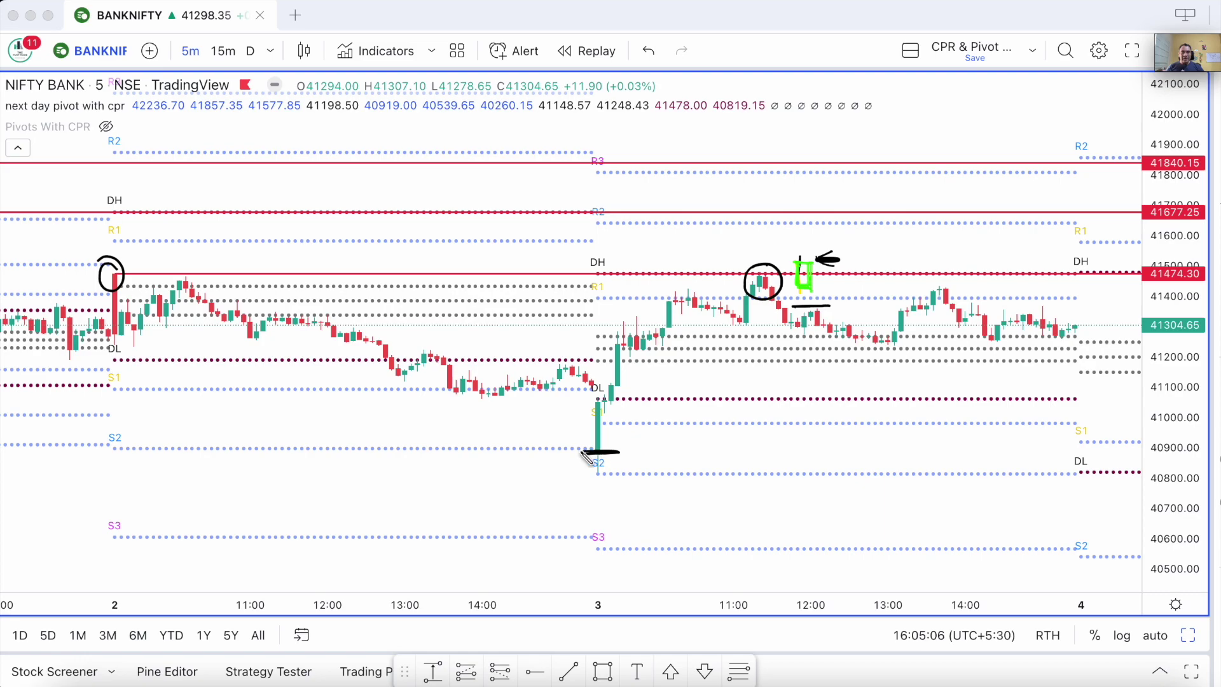
pyautogui.moveTo(604, 404); pyautogui.dragTo(606, 444)
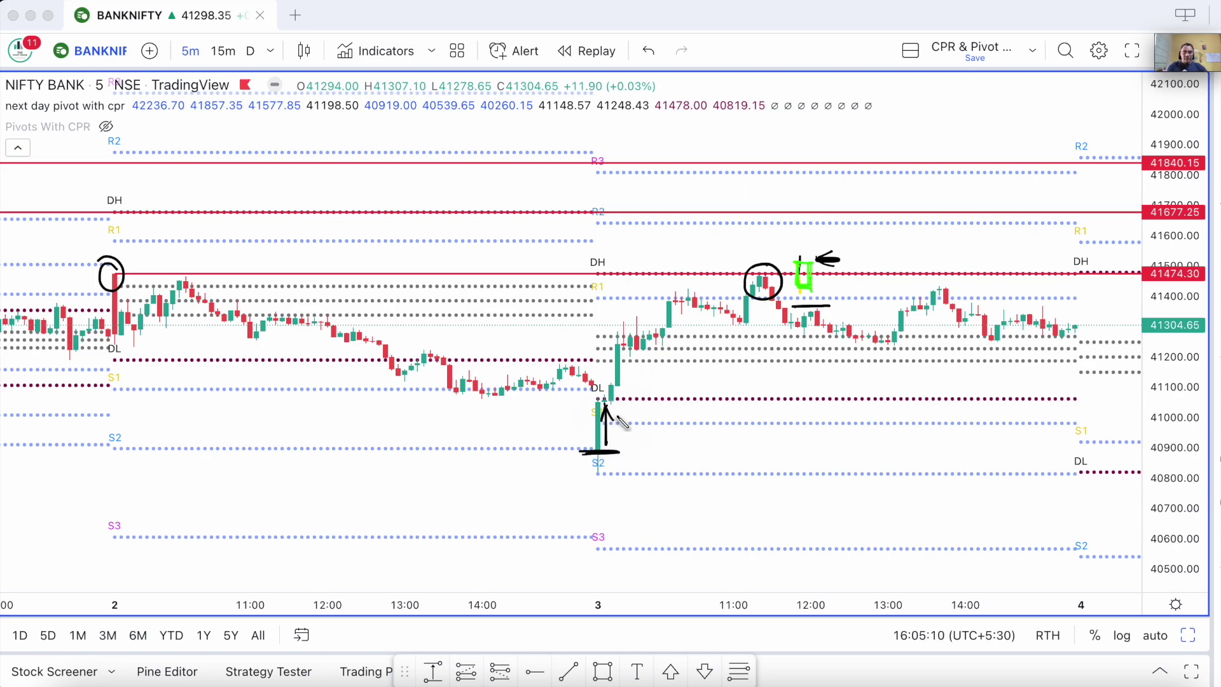
pyautogui.press('Escape')
# Step: Measure the 585.05-point rise from the S2 low to the resistance touch with Price Range
pyautogui.click(433, 672)
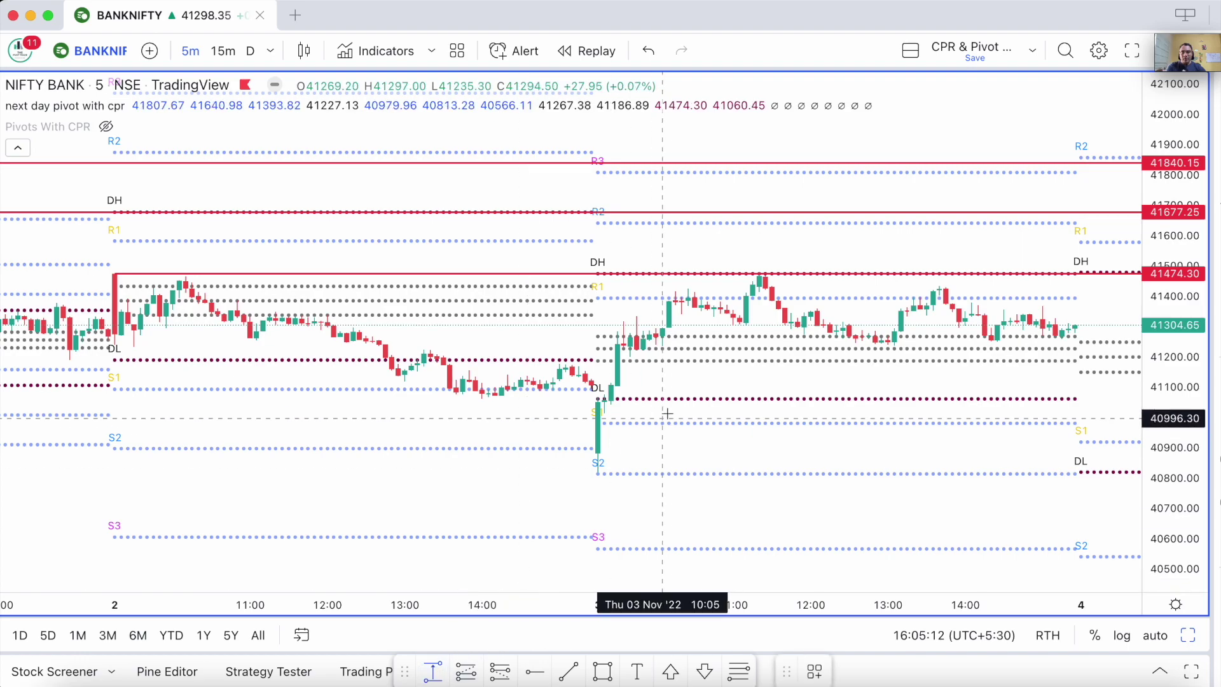
pyautogui.keyDown('shift'); pyautogui.click(598, 453); pyautogui.keyUp('shift')
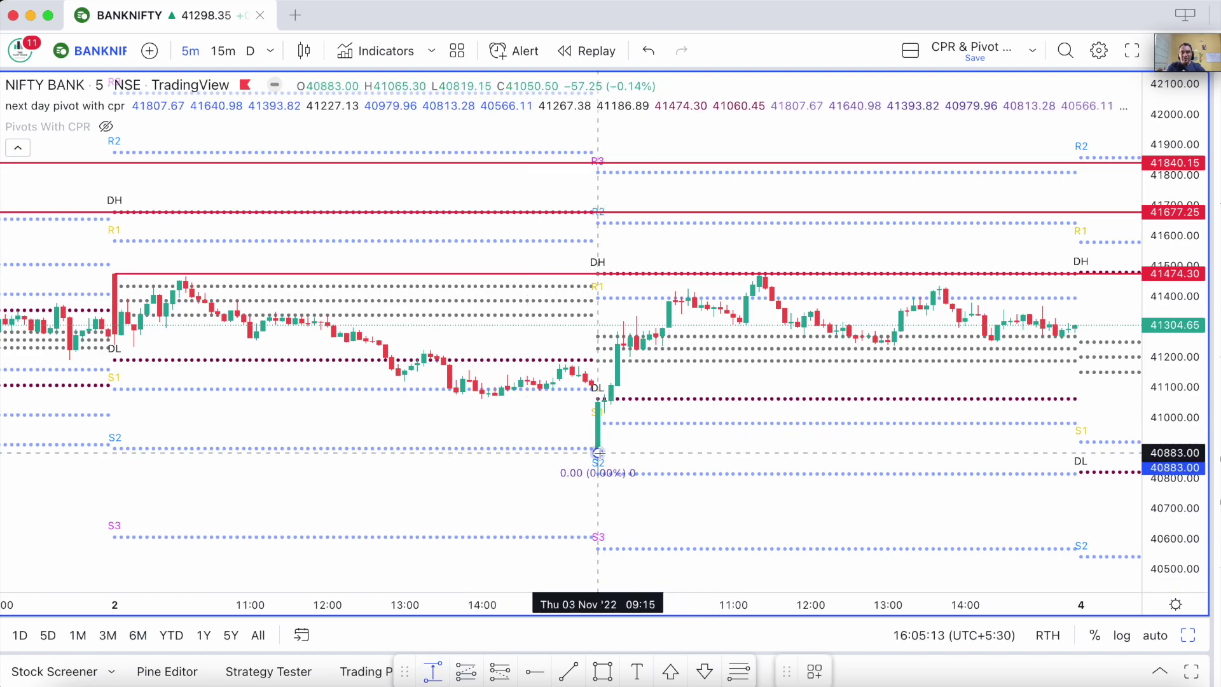
pyautogui.click(766, 277)
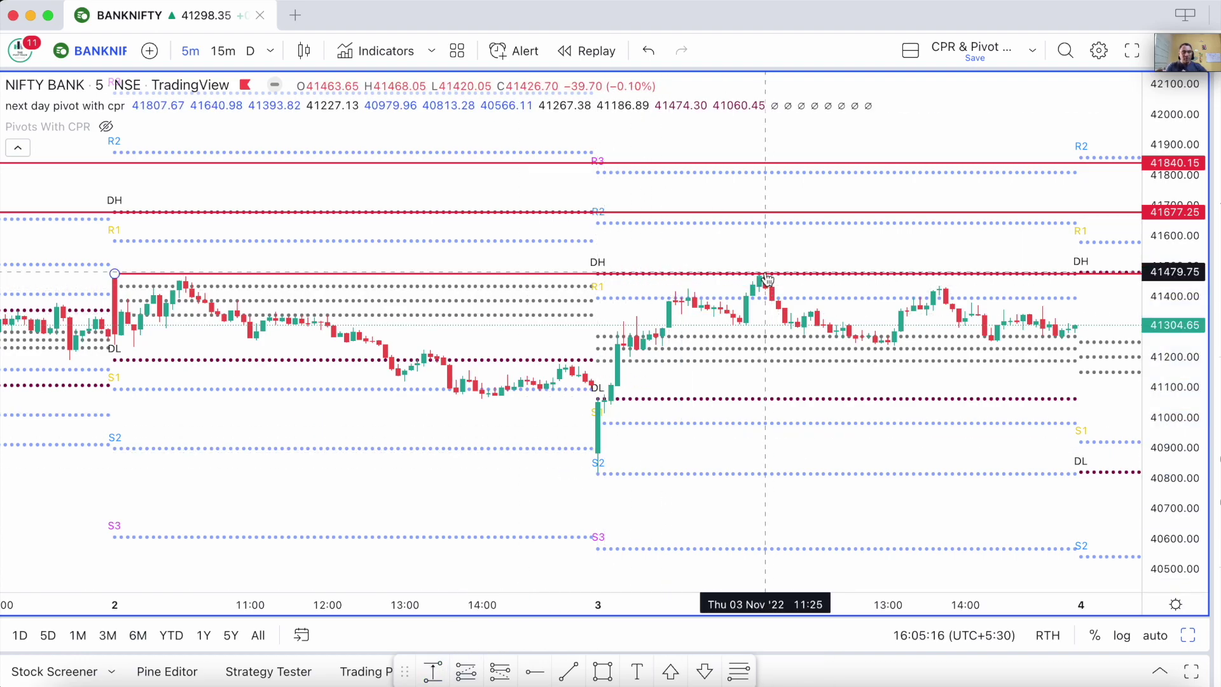
# Step: Pen-circle the top at 41474.30 with an arrow toward 41677.25, then clear it
pyautogui.hotkey('ctrl', 'a')
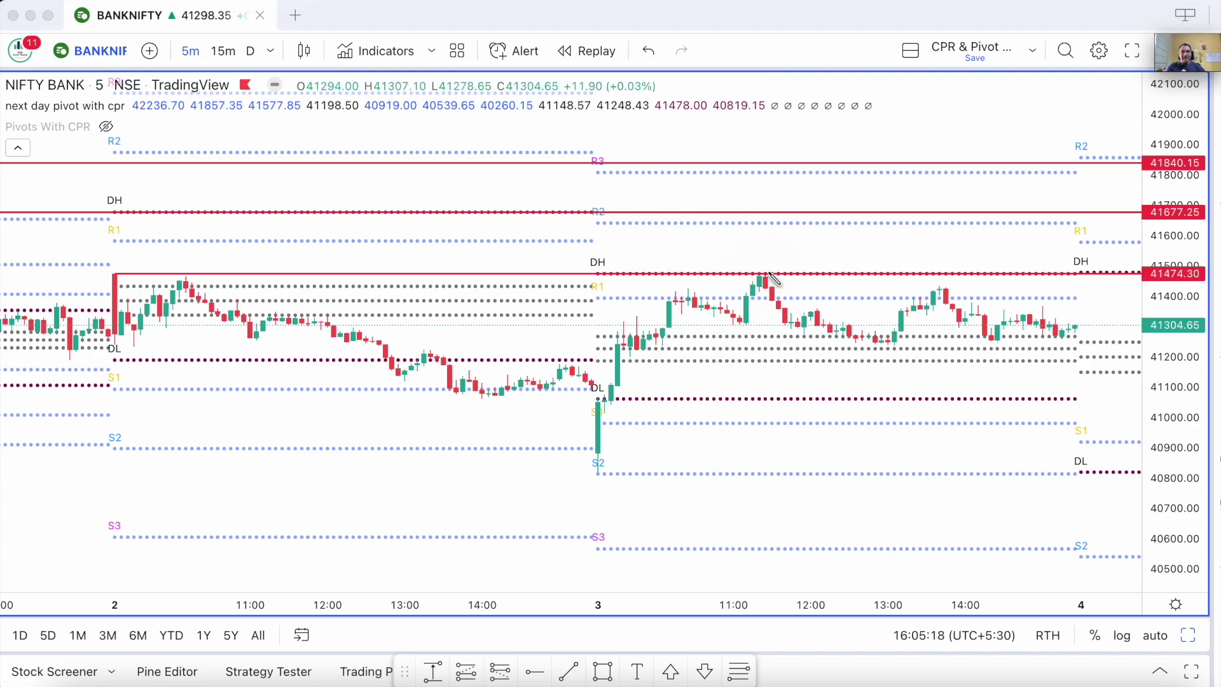
pyautogui.moveTo(766, 274)
pyautogui.mouseDown()
pyautogui.moveTo(743, 267)
pyautogui.moveTo(850, 224)
pyautogui.moveTo(827, 257)
pyautogui.mouseUp()
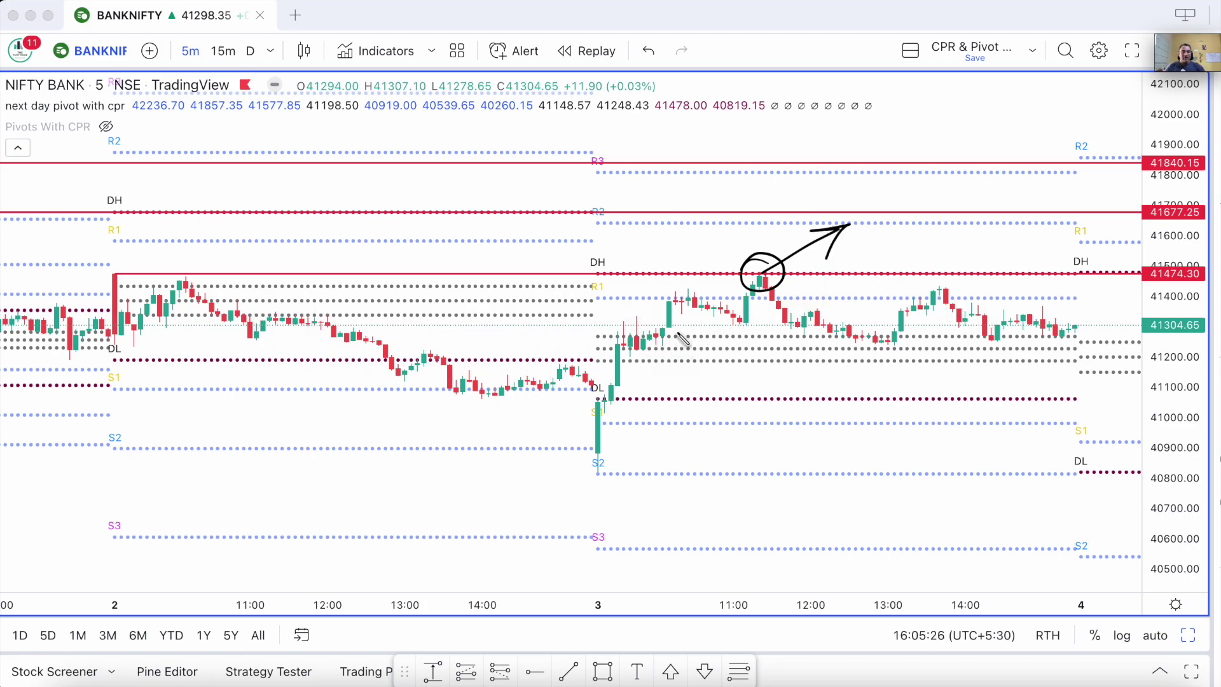
pyautogui.press('Delete')
# Step: Trace the day-2 downtrend, the rally from S2, and arrows toward the right-edge levels
pyautogui.moveTo(188, 280)
pyautogui.mouseDown()
pyautogui.moveTo(527, 389)
pyautogui.moveTo(518, 411)
pyautogui.mouseUp()
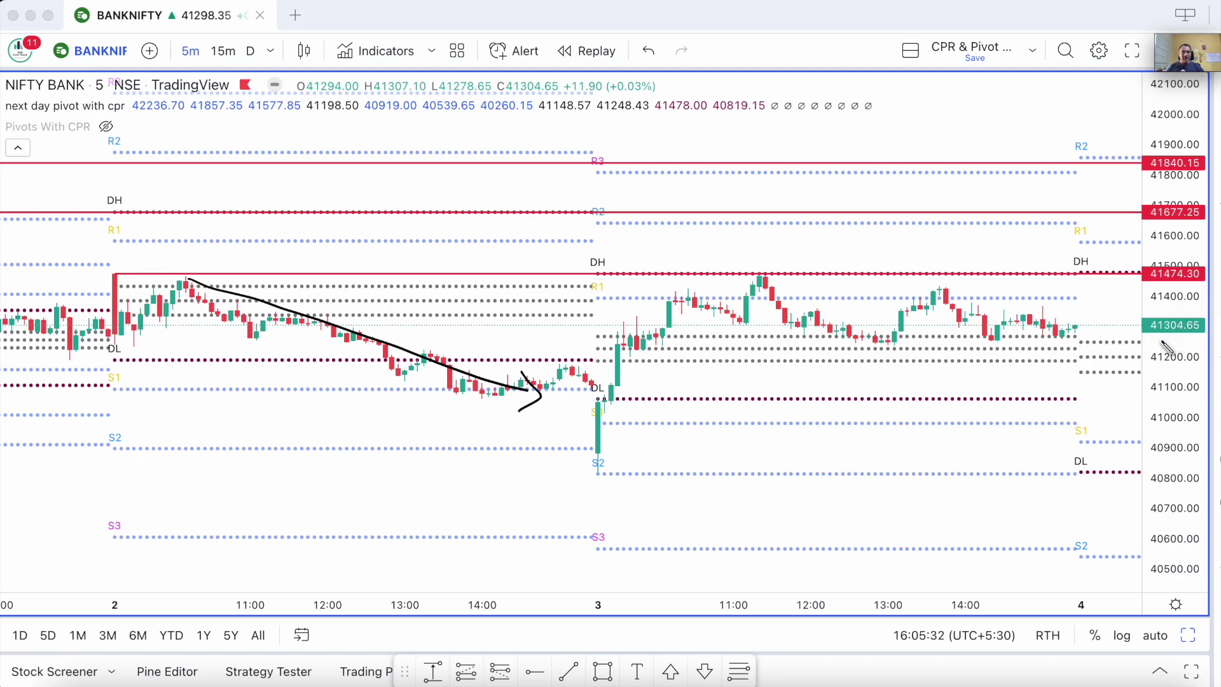
pyautogui.moveTo(1103, 355)
pyautogui.mouseDown()
pyautogui.moveTo(1141, 360)
pyautogui.moveTo(1116, 374)
pyautogui.mouseUp()
pyautogui.moveTo(1089, 303)
pyautogui.mouseDown()
pyautogui.moveTo(1128, 328)
pyautogui.moveTo(1123, 341)
pyautogui.moveTo(1142, 299)
pyautogui.mouseUp()
pyautogui.moveTo(1128, 293)
pyautogui.mouseDown()
pyautogui.moveTo(1142, 298)
pyautogui.moveTo(1126, 311)
pyautogui.mouseUp()
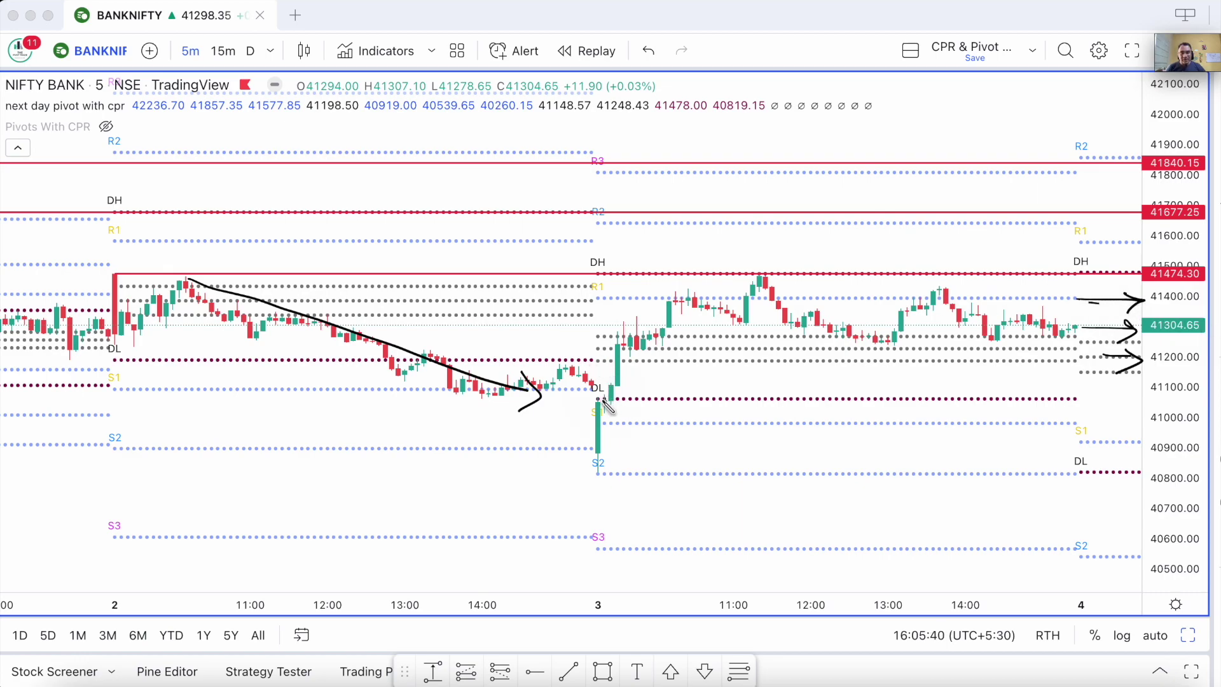
pyautogui.moveTo(604, 452)
pyautogui.mouseDown()
pyautogui.moveTo(692, 329)
pyautogui.moveTo(704, 337)
pyautogui.mouseUp()
pyautogui.moveTo(1095, 290)
pyautogui.mouseDown()
pyautogui.moveTo(1086, 334)
pyautogui.moveTo(1096, 383)
pyautogui.mouseUp()
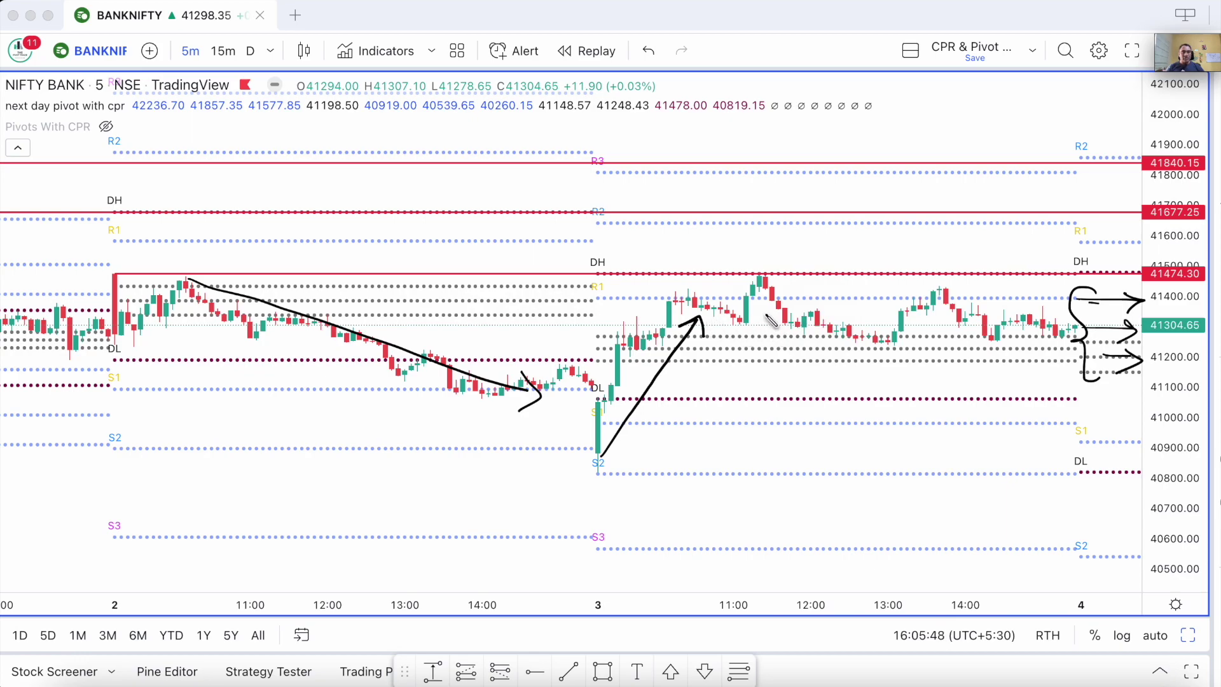
# Step: Circle the 41400, 41304.65, 41100 and 41200 labels and line across the 41100 area
pyautogui.moveTo(1182, 287)
pyautogui.mouseDown()
pyautogui.moveTo(1148, 305)
pyautogui.moveTo(1169, 283)
pyautogui.moveTo(1195, 321)
pyautogui.moveTo(1150, 329)
pyautogui.moveTo(1202, 362)
pyautogui.moveTo(1149, 375)
pyautogui.mouseUp()
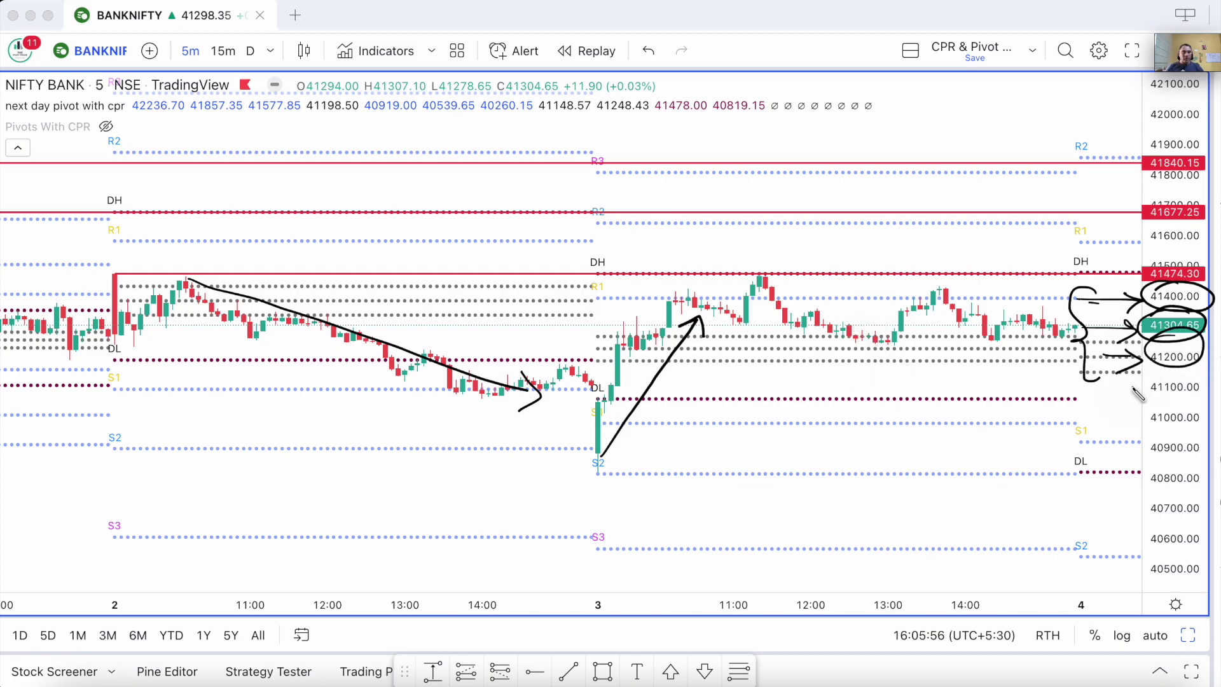
pyautogui.moveTo(415, 381)
pyautogui.mouseDown()
pyautogui.moveTo(1145, 366)
pyautogui.moveTo(1148, 383)
pyautogui.moveTo(1181, 383)
pyautogui.mouseUp()
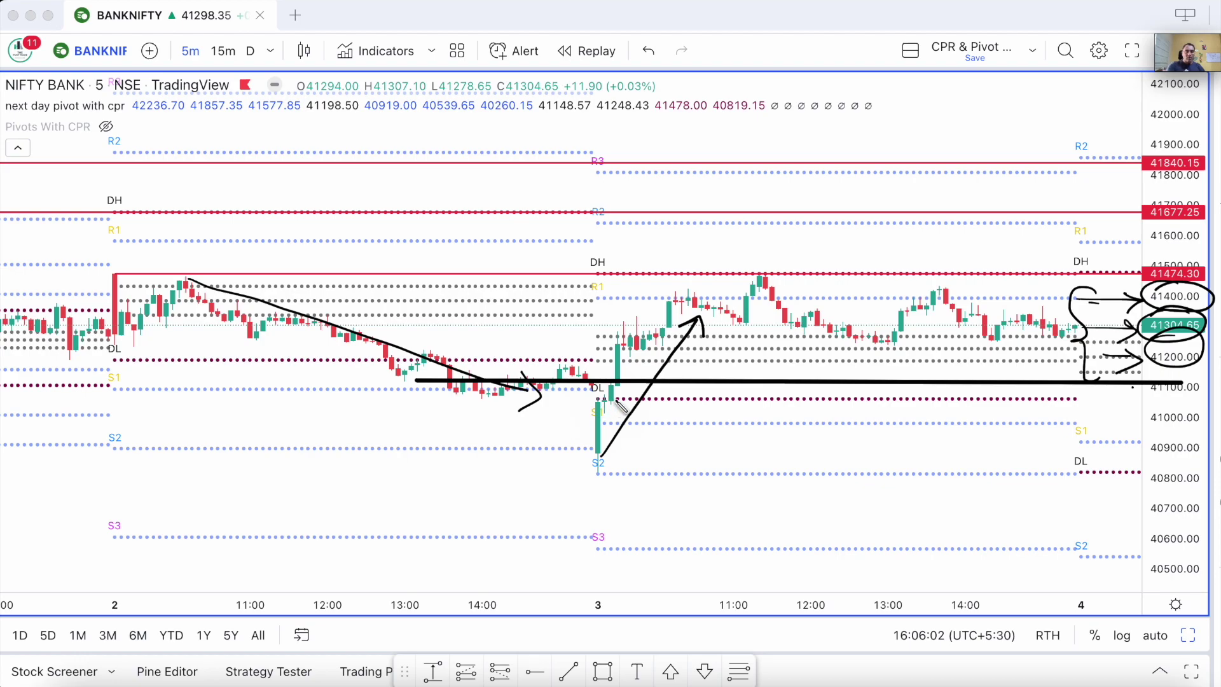
pyautogui.moveTo(1179, 387)
pyautogui.mouseDown()
pyautogui.moveTo(1182, 377)
pyautogui.moveTo(1143, 382)
pyautogui.mouseUp()
pyautogui.moveTo(493, 389)
pyautogui.mouseDown()
pyautogui.moveTo(537, 414)
pyautogui.moveTo(449, 388)
pyautogui.mouseUp()
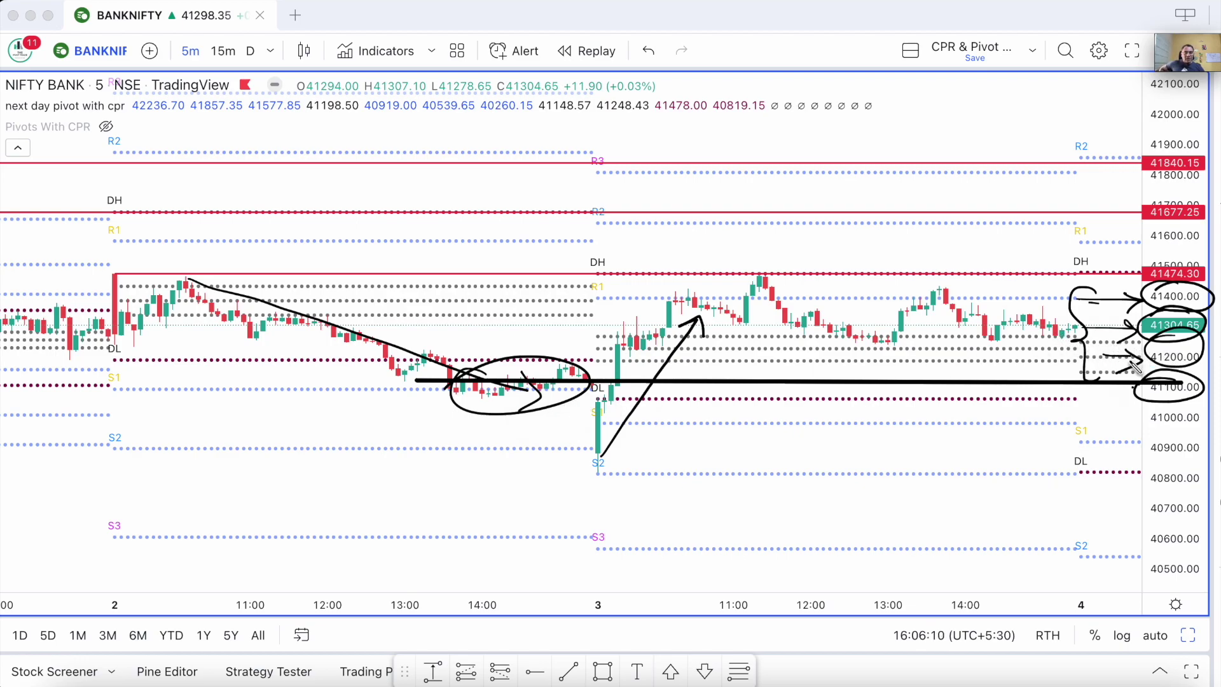
pyautogui.moveTo(1175, 352)
pyautogui.mouseDown()
pyautogui.moveTo(1195, 338)
pyautogui.moveTo(1156, 317)
pyautogui.mouseUp()
# Step: Clear the old marks, trace the rise from DL, and draw a level line at 41400
pyautogui.press('Delete')
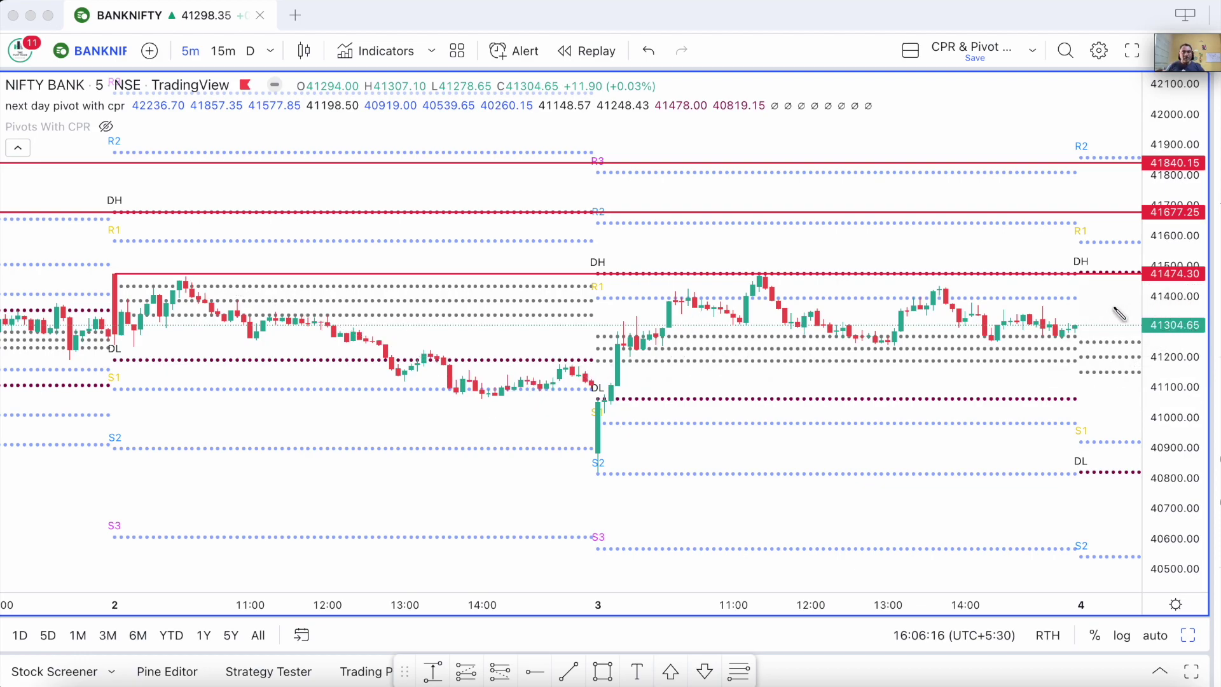
pyautogui.moveTo(609, 390); pyautogui.dragTo(679, 316)
pyautogui.moveTo(1158, 289)
pyautogui.mouseDown()
pyautogui.moveTo(1199, 285)
pyautogui.moveTo(1156, 284)
pyautogui.mouseUp()
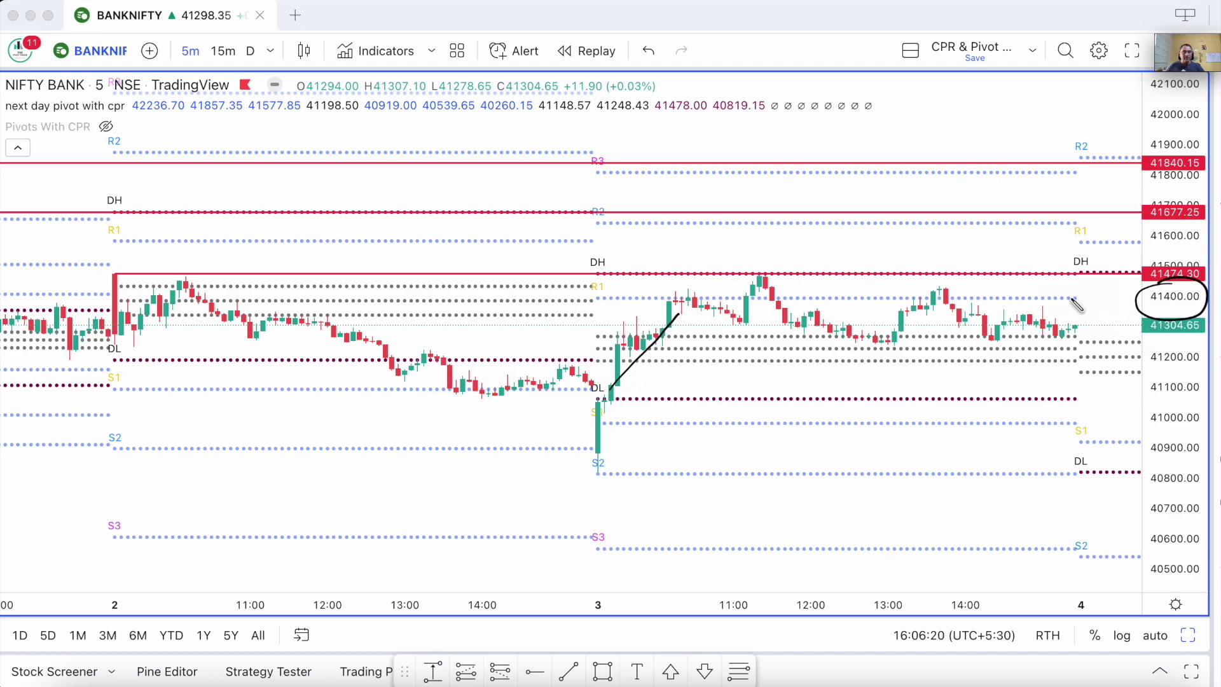
pyautogui.moveTo(688, 298); pyautogui.dragTo(1144, 300)
# Step: Arrow 41474.30, R1 and 41677.25, circle the 41304.65 and 41200 labels, then wipe everything
pyautogui.moveTo(1081, 262)
pyautogui.mouseDown()
pyautogui.moveTo(1141, 263)
pyautogui.moveTo(1130, 254)
pyautogui.moveTo(1135, 283)
pyautogui.mouseUp()
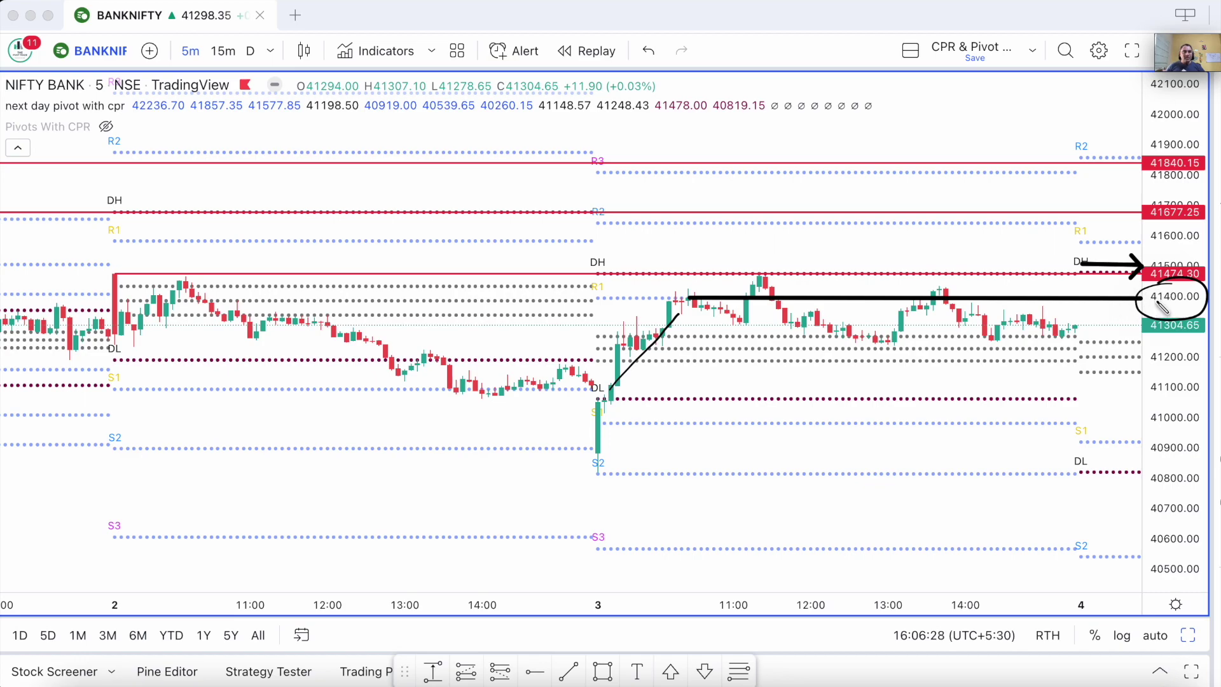
pyautogui.moveTo(1077, 232)
pyautogui.mouseDown()
pyautogui.moveTo(1151, 233)
pyautogui.moveTo(1142, 223)
pyautogui.mouseUp()
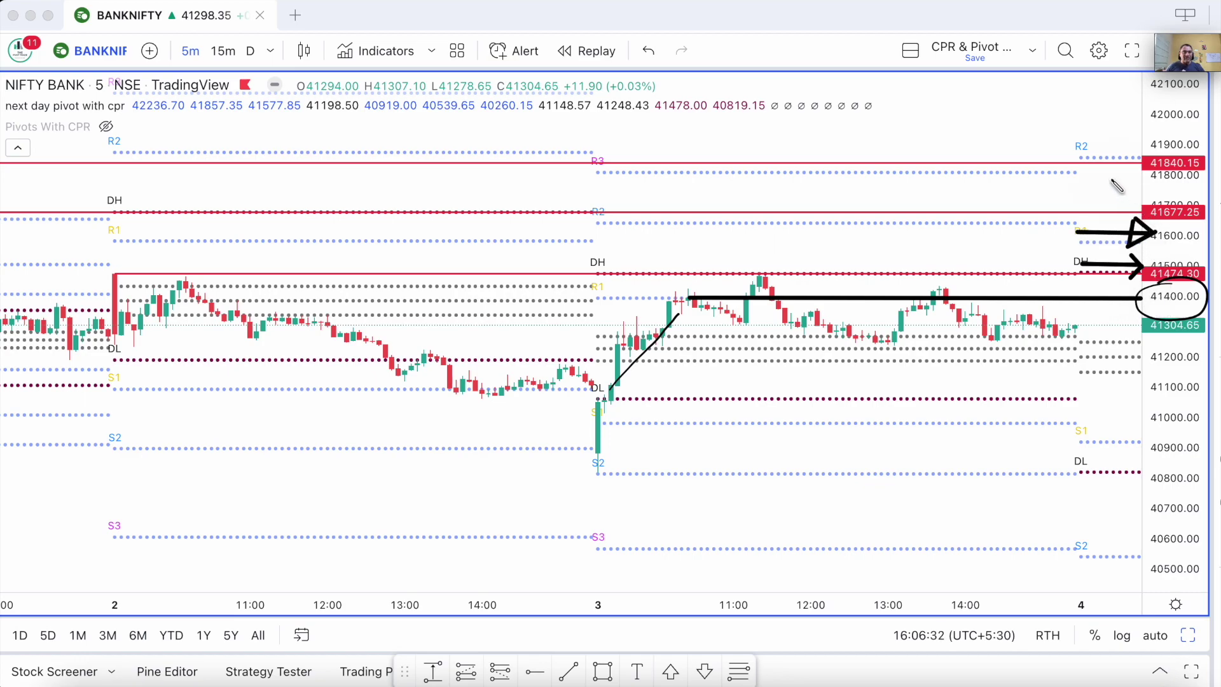
pyautogui.moveTo(1048, 207)
pyautogui.mouseDown()
pyautogui.moveTo(1143, 212)
pyautogui.moveTo(1124, 223)
pyautogui.mouseUp()
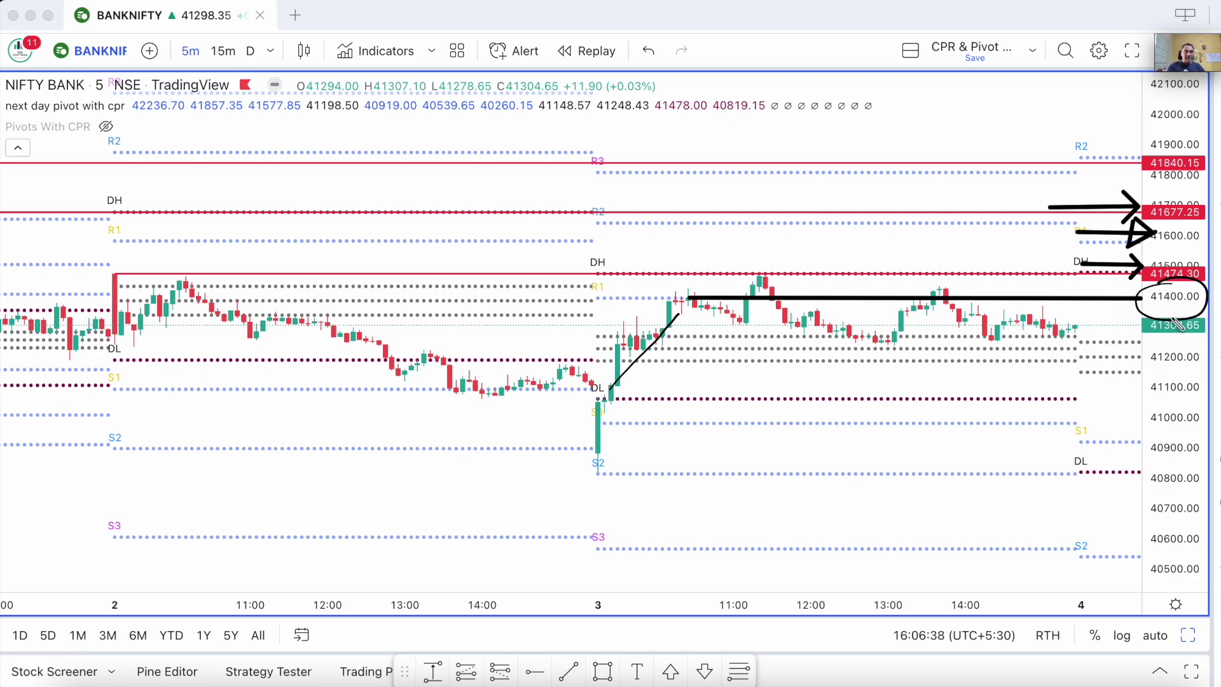
pyautogui.moveTo(1158, 321); pyautogui.dragTo(1158, 361)
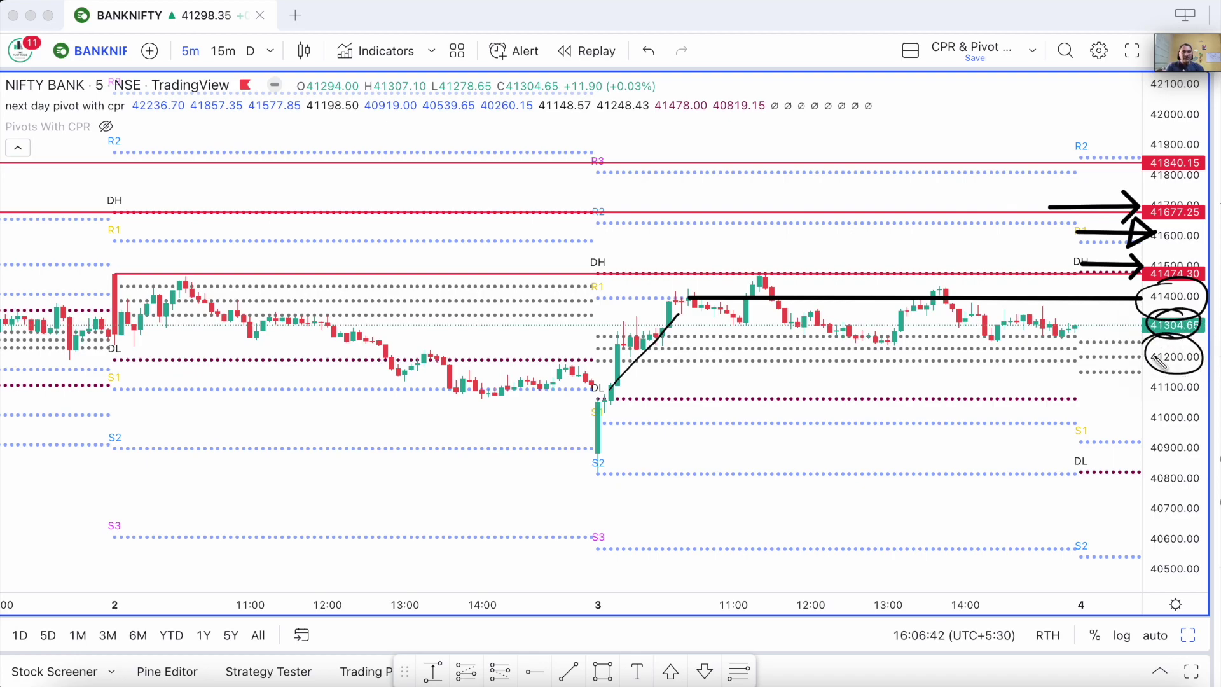
pyautogui.press('Delete')
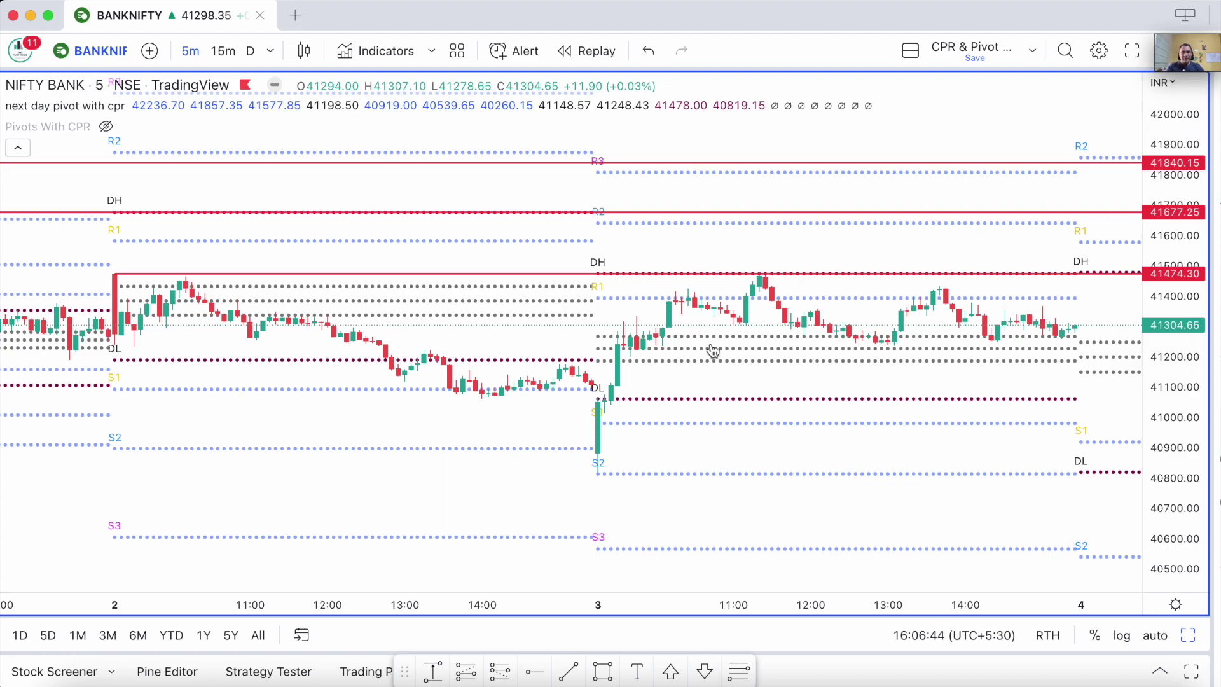
pyautogui.scroll(1, 613, 379)
pyautogui.hscroll(3, 612, 379)
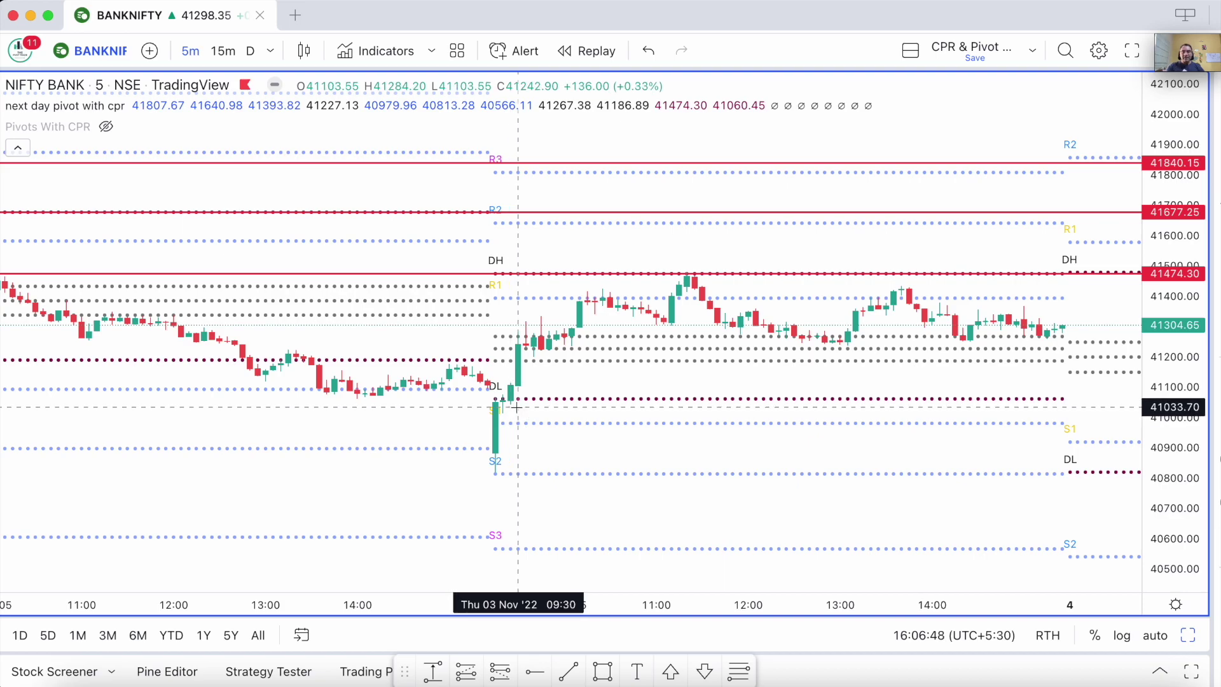
pyautogui.hotkey('ctrl', 'a')
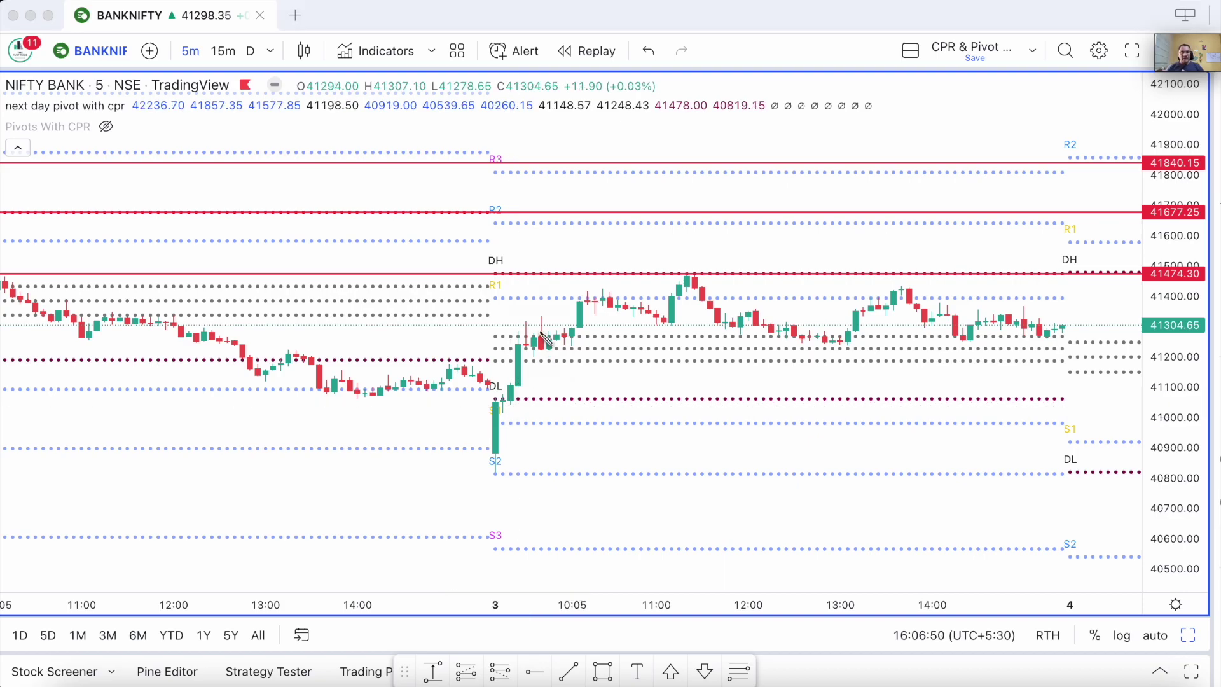
pyautogui.moveTo(495, 459)
pyautogui.mouseDown()
pyautogui.moveTo(665, 276)
pyautogui.moveTo(663, 304)
pyautogui.mouseUp()
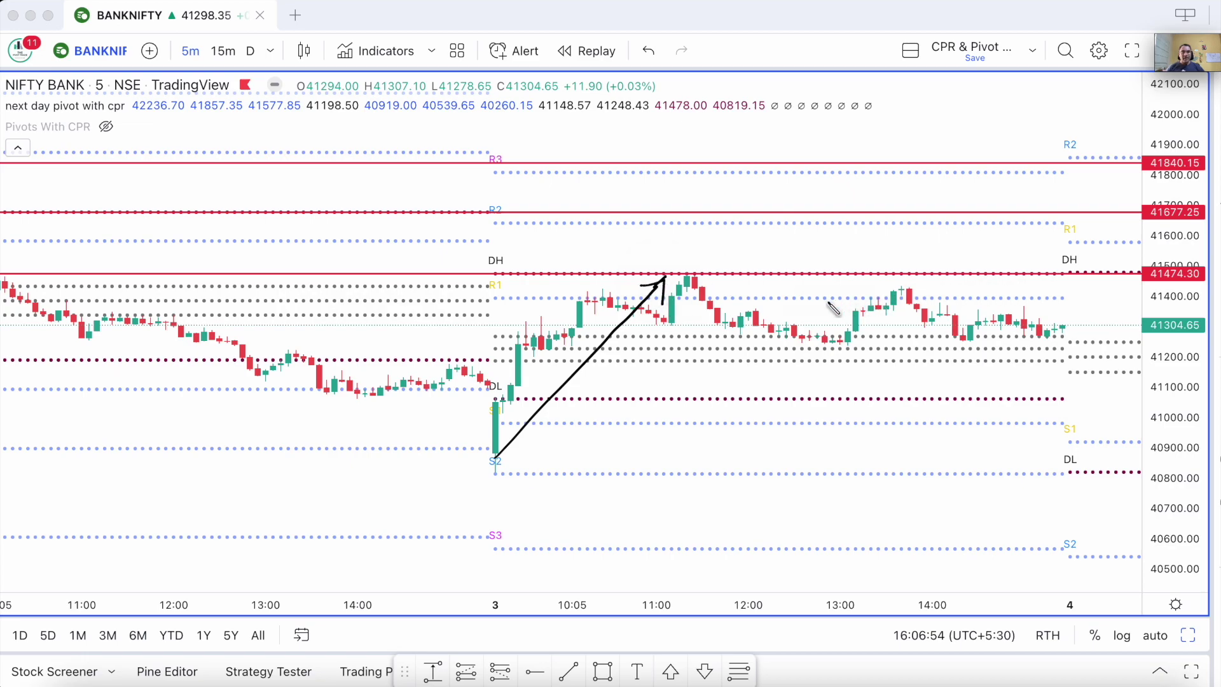
pyautogui.press('Escape')
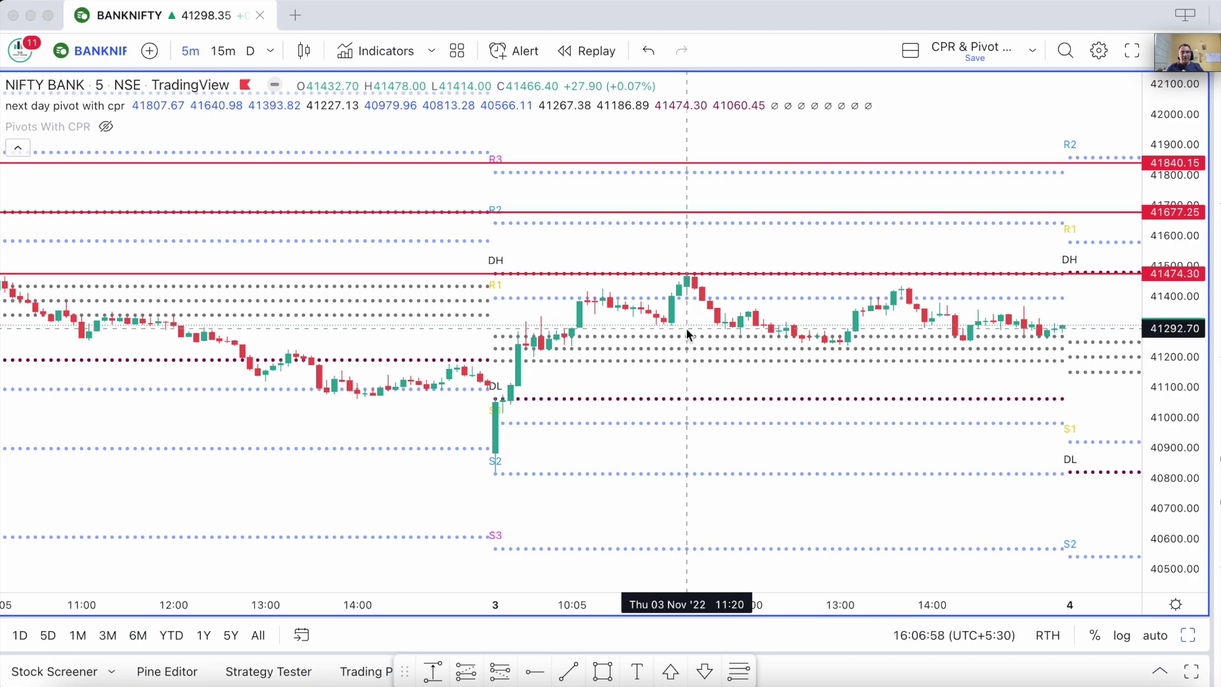
pyautogui.hotkey('ctrl', 'a')
pyautogui.moveTo(697, 274)
pyautogui.mouseDown()
pyautogui.moveTo(716, 289)
pyautogui.moveTo(675, 287)
pyautogui.mouseUp()
pyautogui.moveTo(484, 469)
pyautogui.mouseDown()
pyautogui.moveTo(677, 284)
pyautogui.moveTo(666, 318)
pyautogui.moveTo(689, 256)
pyautogui.moveTo(715, 271)
pyautogui.moveTo(699, 299)
pyautogui.moveTo(730, 329)
pyautogui.mouseUp()
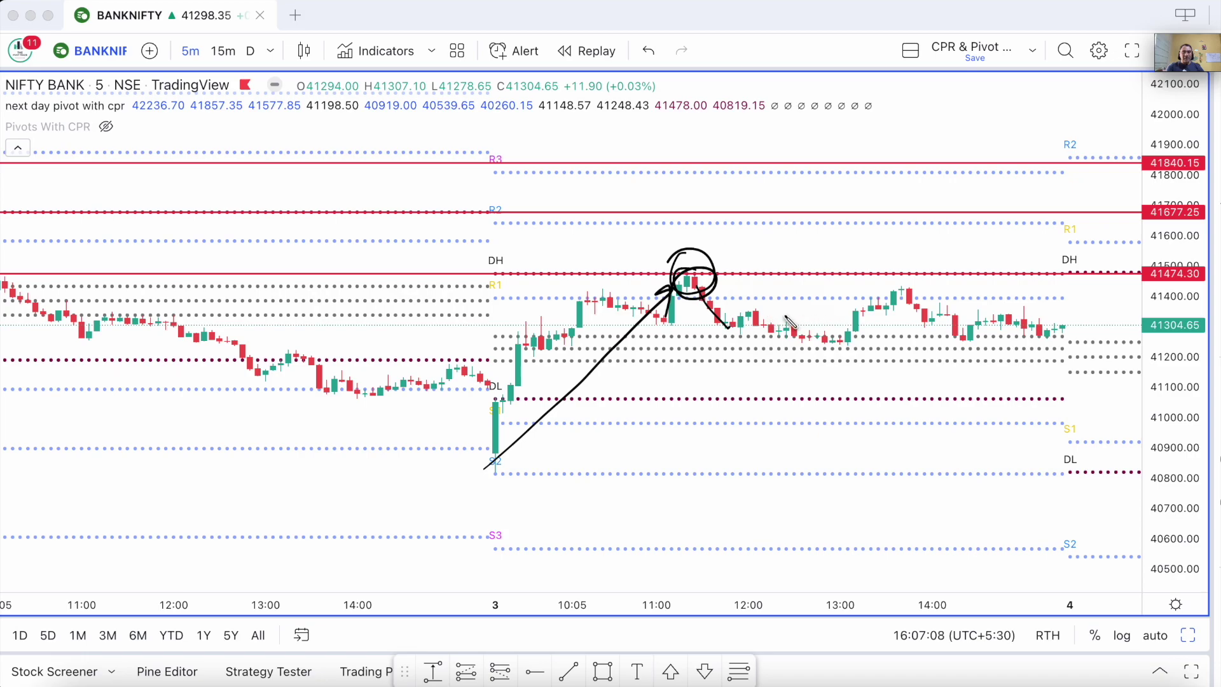
pyautogui.moveTo(704, 297); pyautogui.dragTo(1065, 349)
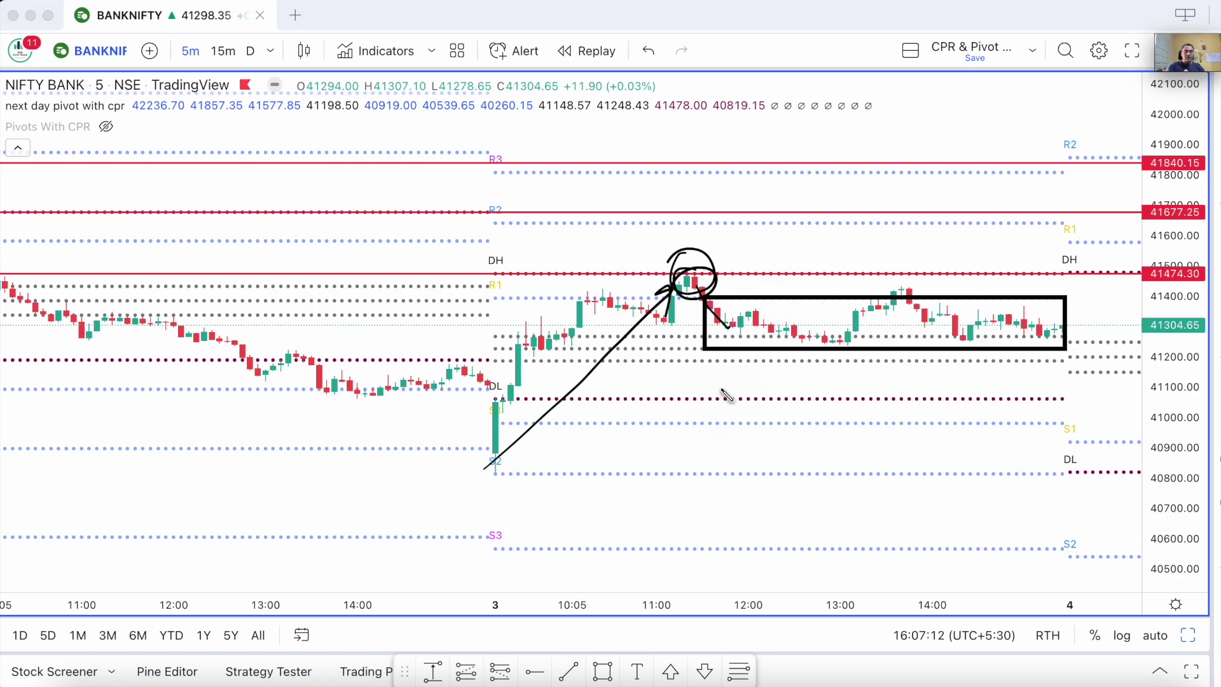
pyautogui.press('Delete')
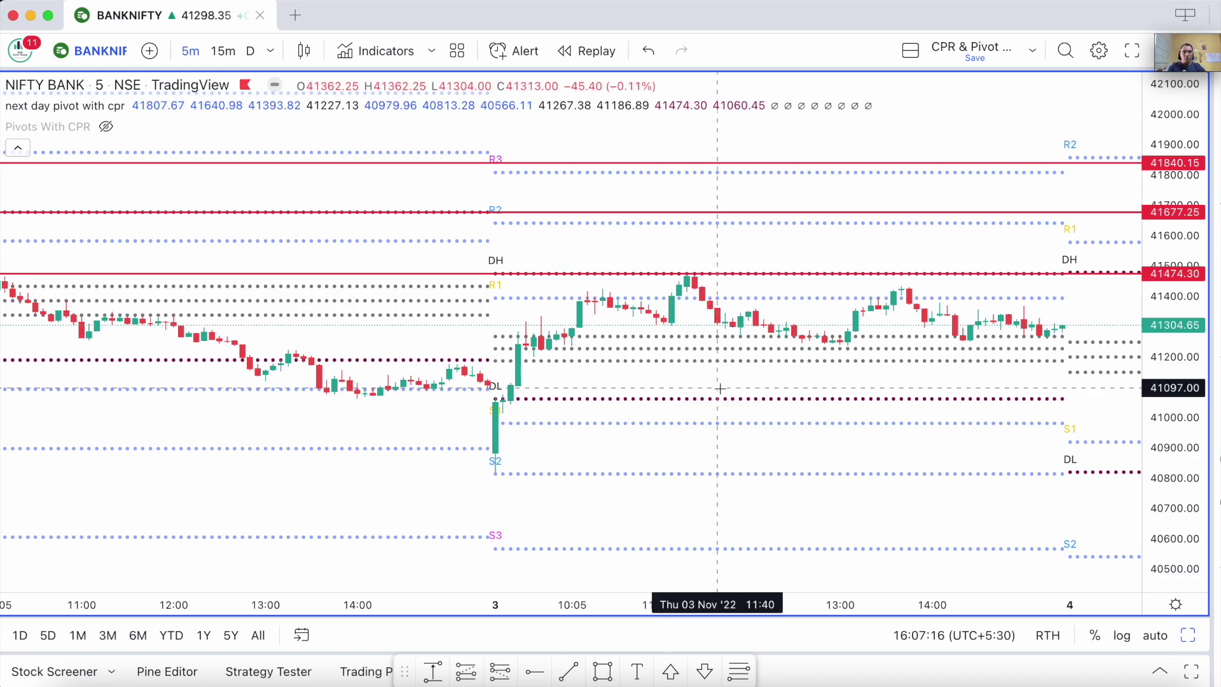
# Step: Box the DH level as day 4 starts and arrow up-right from it
pyautogui.hscroll(5, 725, 394)
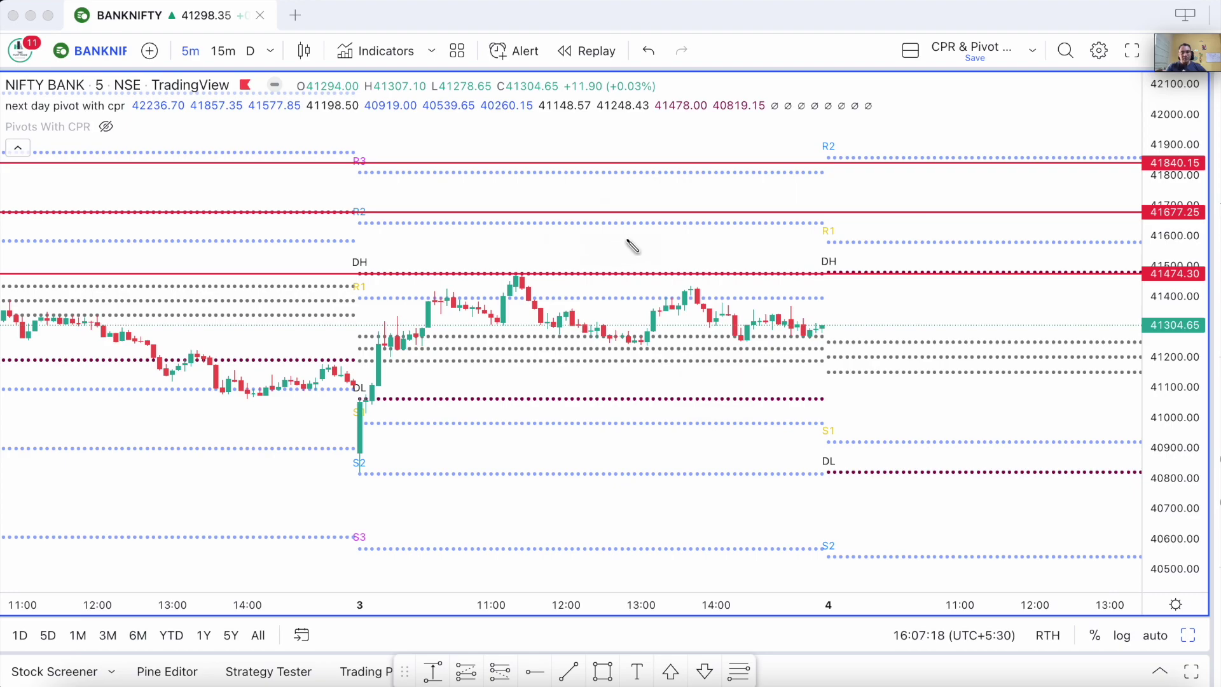
pyautogui.moveTo(871, 291); pyautogui.dragTo(875, 294)
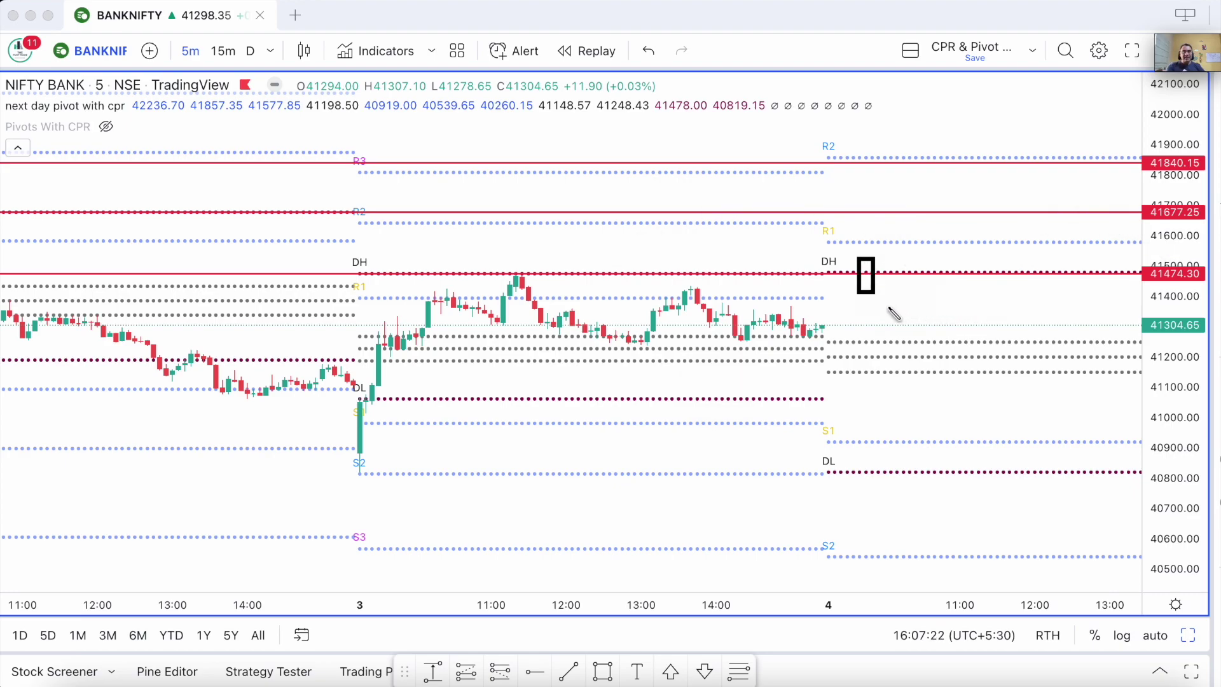
pyautogui.moveTo(878, 257); pyautogui.dragTo(928, 220)
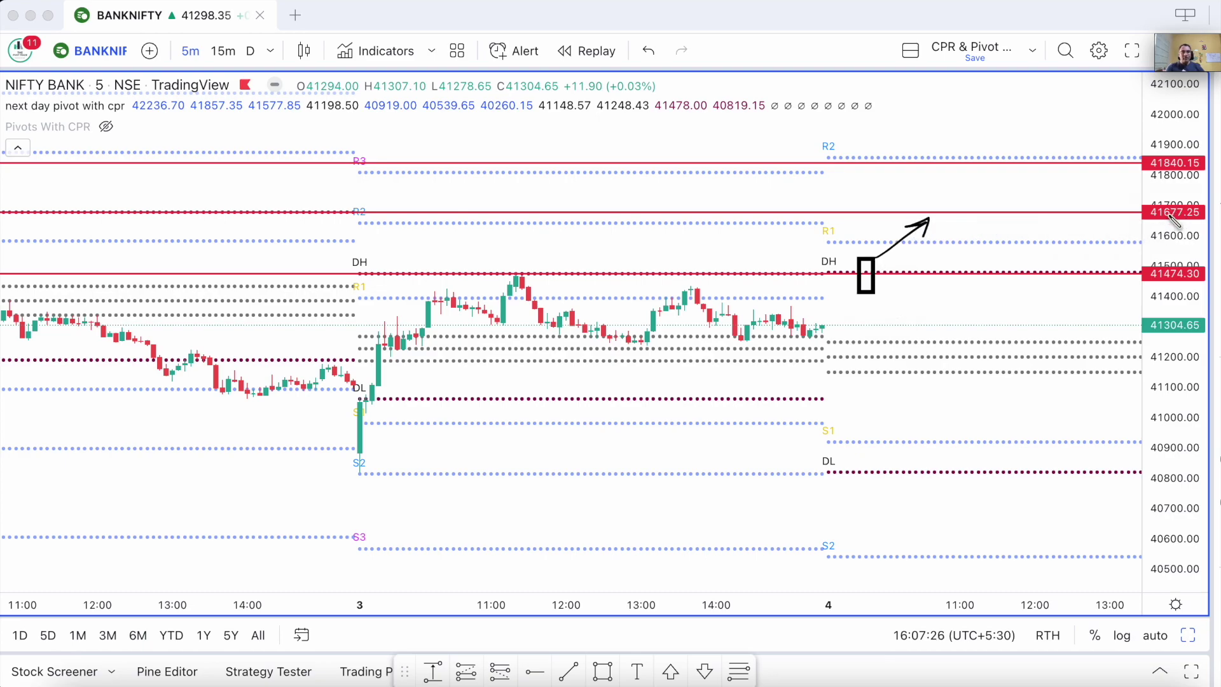
# Step: Spotlight and circle the 41677.25 resistance with arrows pointing into it, then clear the sketches
pyautogui.hotkey('ctrl', 's')
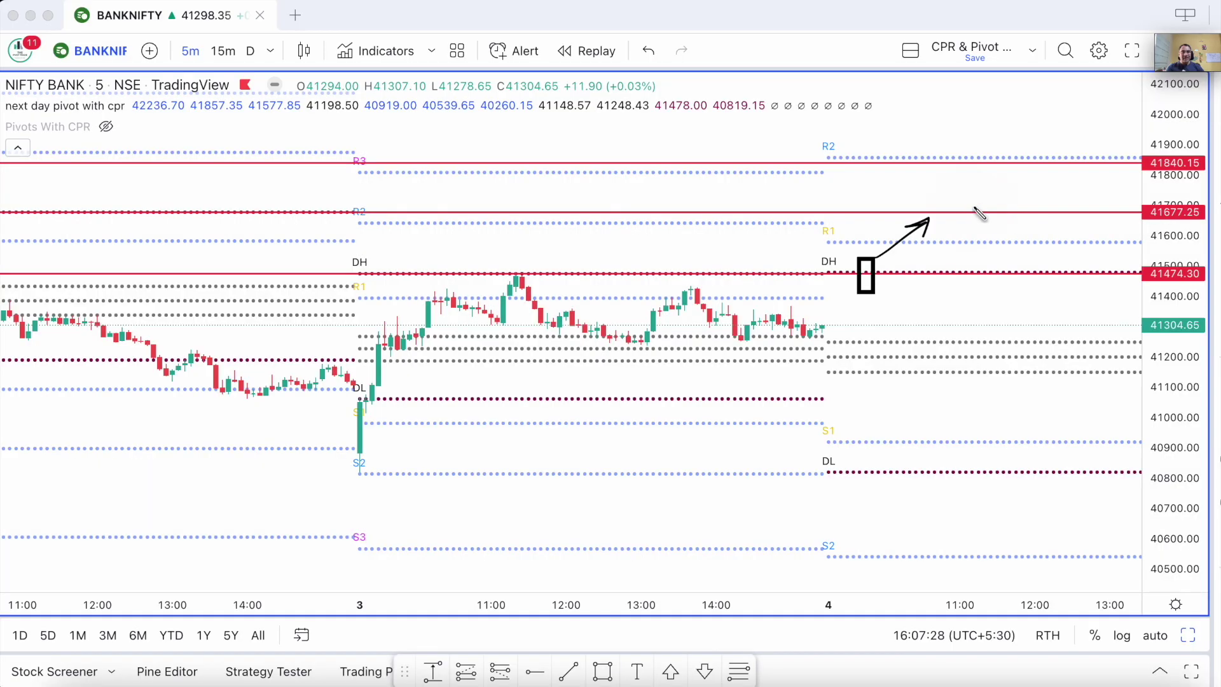
pyautogui.moveTo(960, 208)
pyautogui.mouseDown()
pyautogui.moveTo(954, 234)
pyautogui.moveTo(918, 223)
pyautogui.mouseUp()
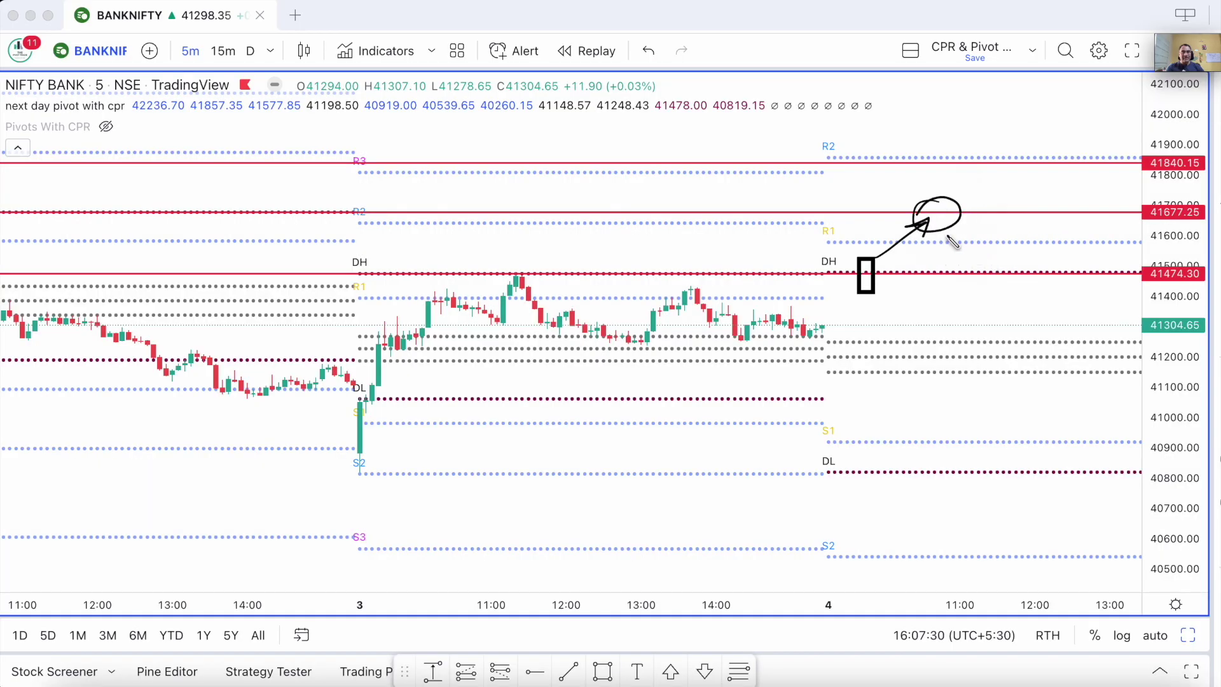
pyautogui.moveTo(877, 261)
pyautogui.mouseDown()
pyautogui.moveTo(922, 256)
pyautogui.moveTo(899, 273)
pyautogui.mouseUp()
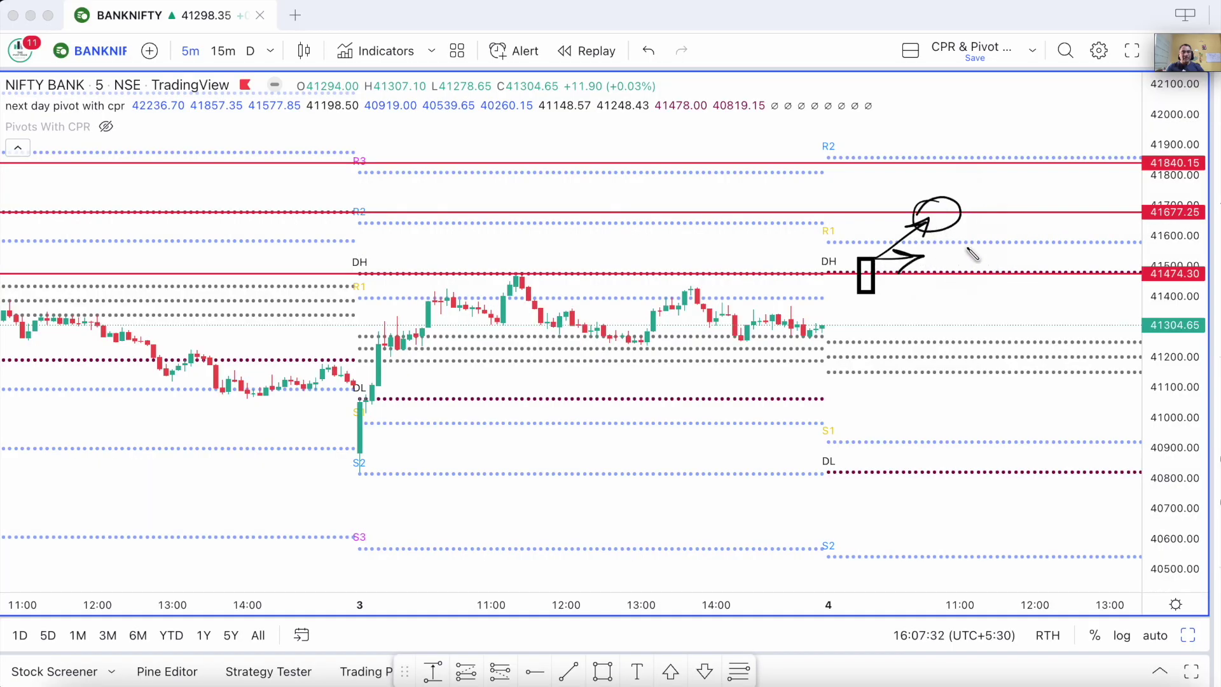
pyautogui.moveTo(960, 167)
pyautogui.mouseDown()
pyautogui.moveTo(981, 215)
pyautogui.moveTo(984, 191)
pyautogui.mouseUp()
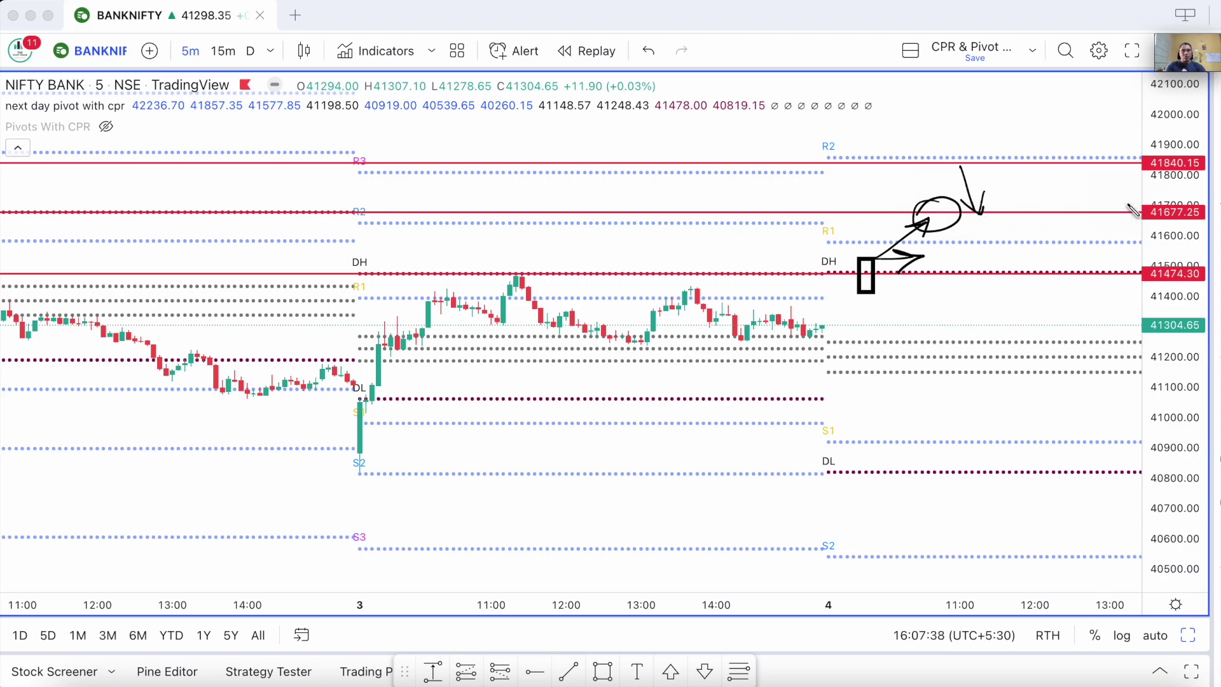
pyautogui.press('Escape')
pyautogui.hscroll(3, 1126, 204)
pyautogui.scroll(1, 1126, 203)
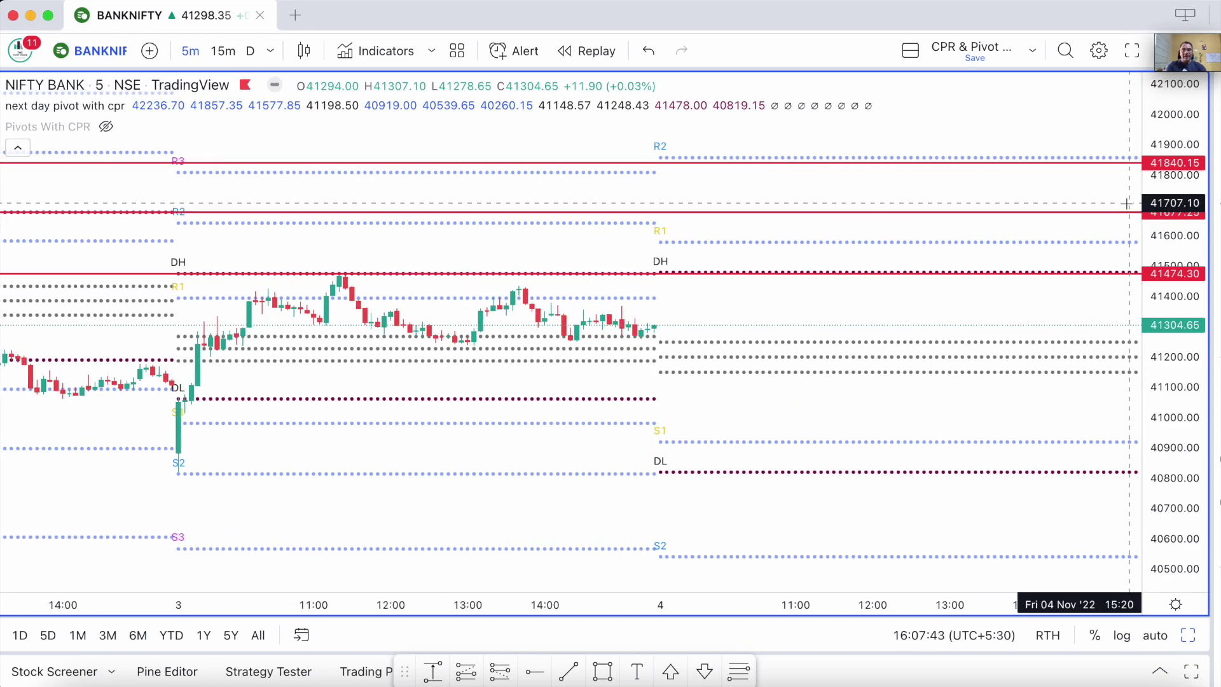
# Step: Circle the pivot-band, midday and near-close candles on Nov 3, trace the S2 rally, then clear
pyautogui.hotkey('ctrl', 'a')
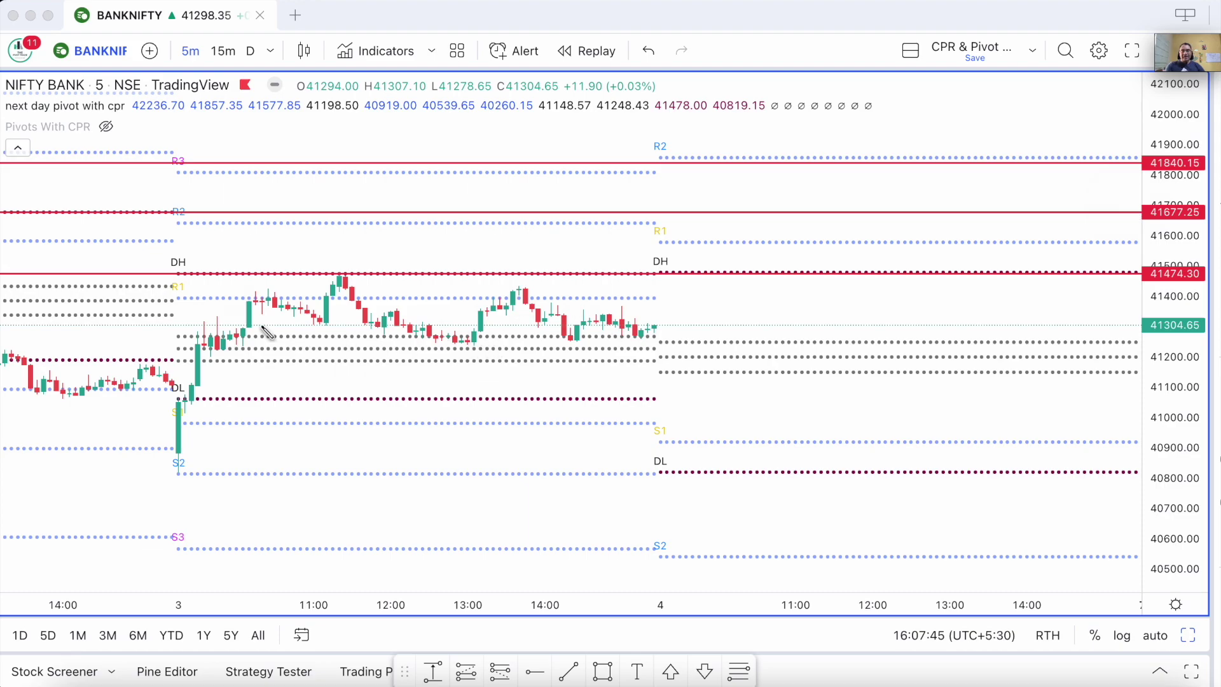
pyautogui.moveTo(223, 328); pyautogui.dragTo(229, 329)
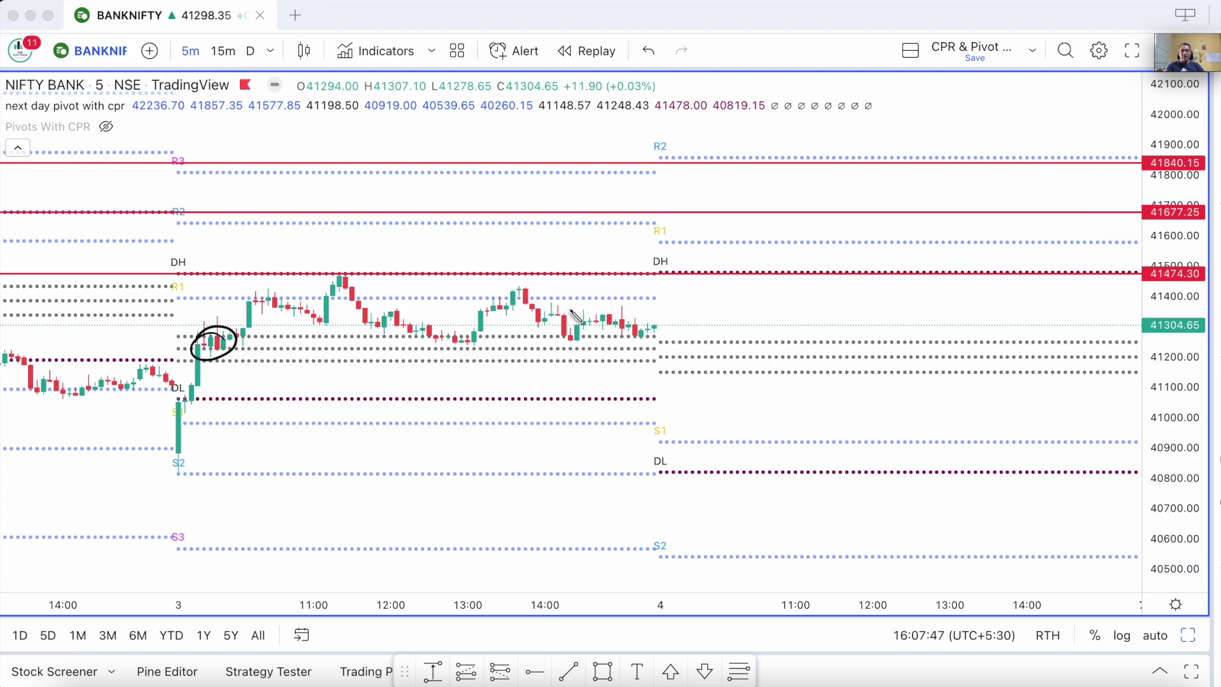
pyautogui.moveTo(420, 316)
pyautogui.mouseDown()
pyautogui.moveTo(471, 348)
pyautogui.moveTo(539, 328)
pyautogui.mouseUp()
pyautogui.moveTo(640, 318)
pyautogui.mouseDown()
pyautogui.moveTo(585, 346)
pyautogui.moveTo(642, 310)
pyautogui.moveTo(604, 310)
pyautogui.mouseUp()
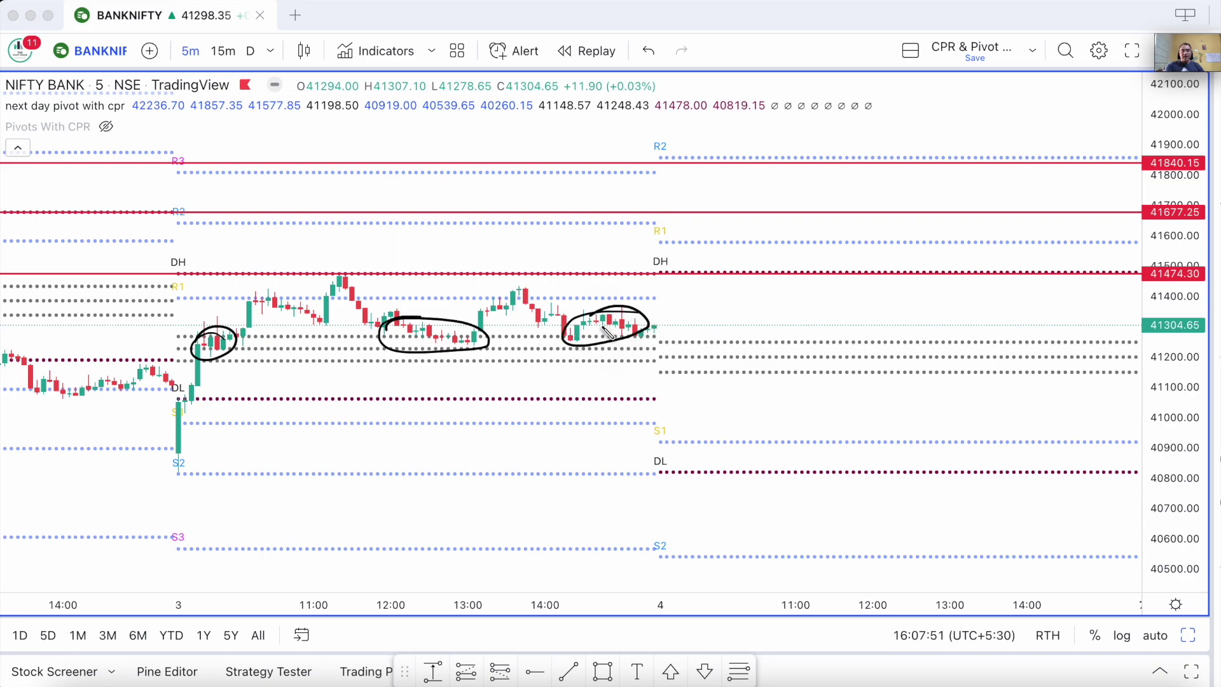
pyautogui.moveTo(180, 455)
pyautogui.mouseDown()
pyautogui.moveTo(245, 333)
pyautogui.moveTo(253, 364)
pyautogui.mouseUp()
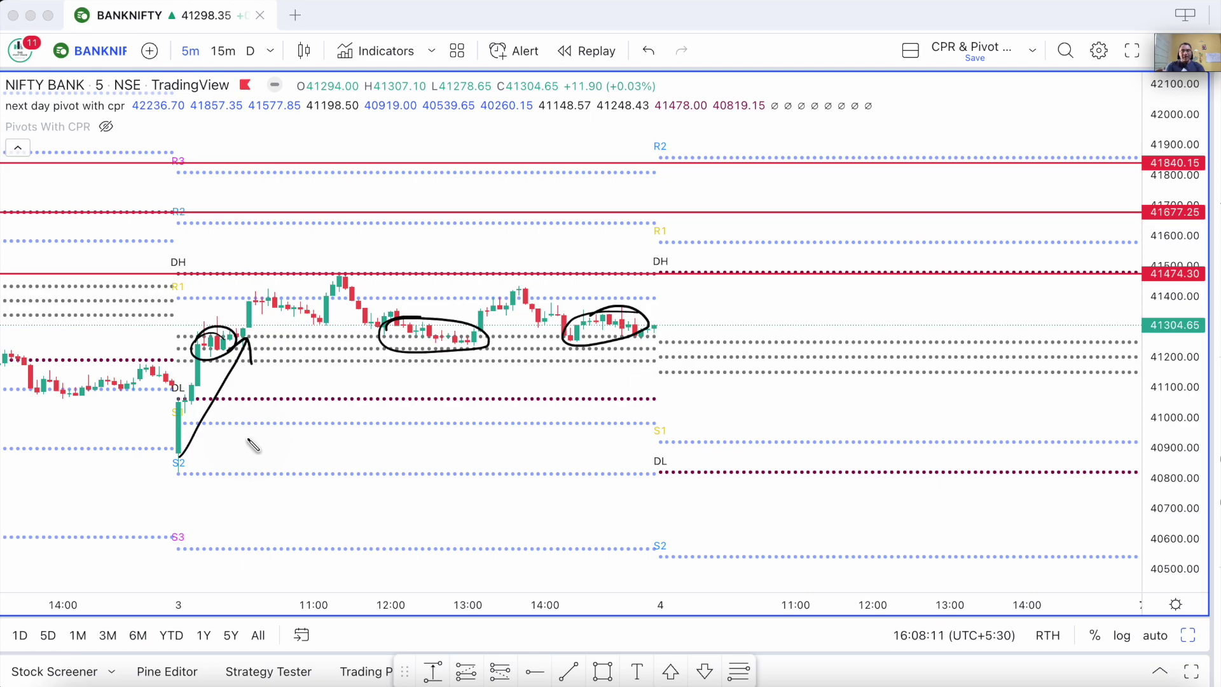
pyautogui.press('Escape')
pyautogui.scroll(-3, 247, 438)
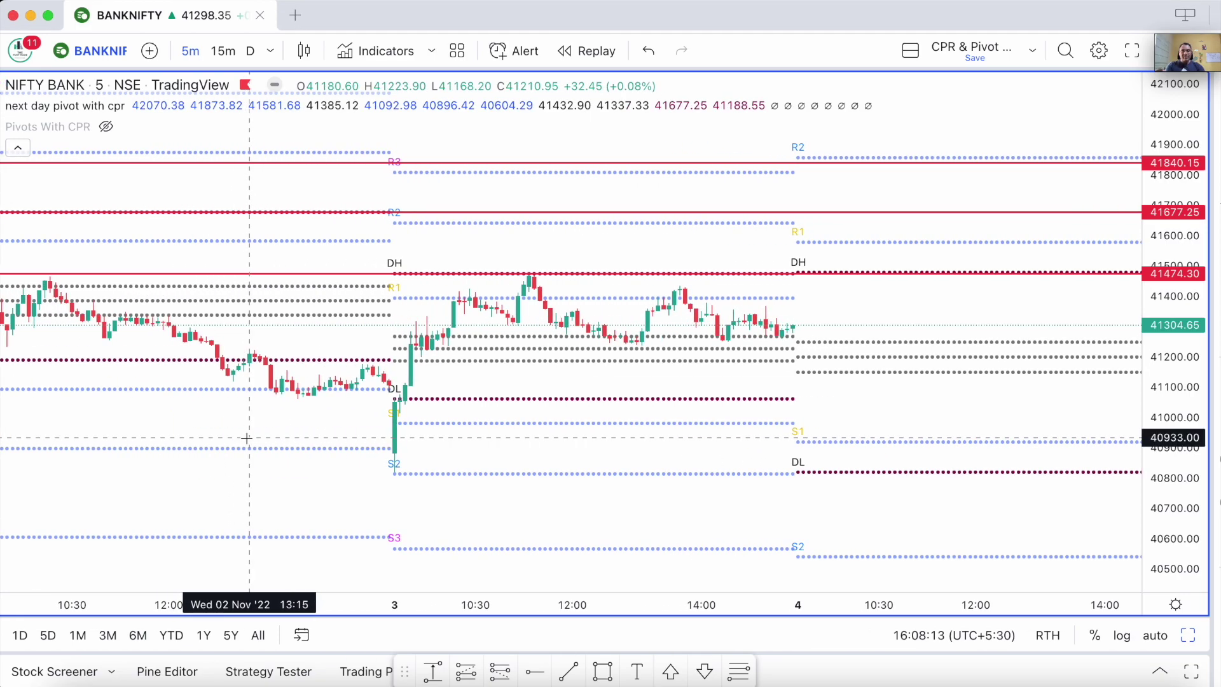
# Step: Raise the lower red resistance ray from 41474.30 to 41478.00, onto the Nov 3 11:20 high
pyautogui.hscroll(-1, 246, 439)
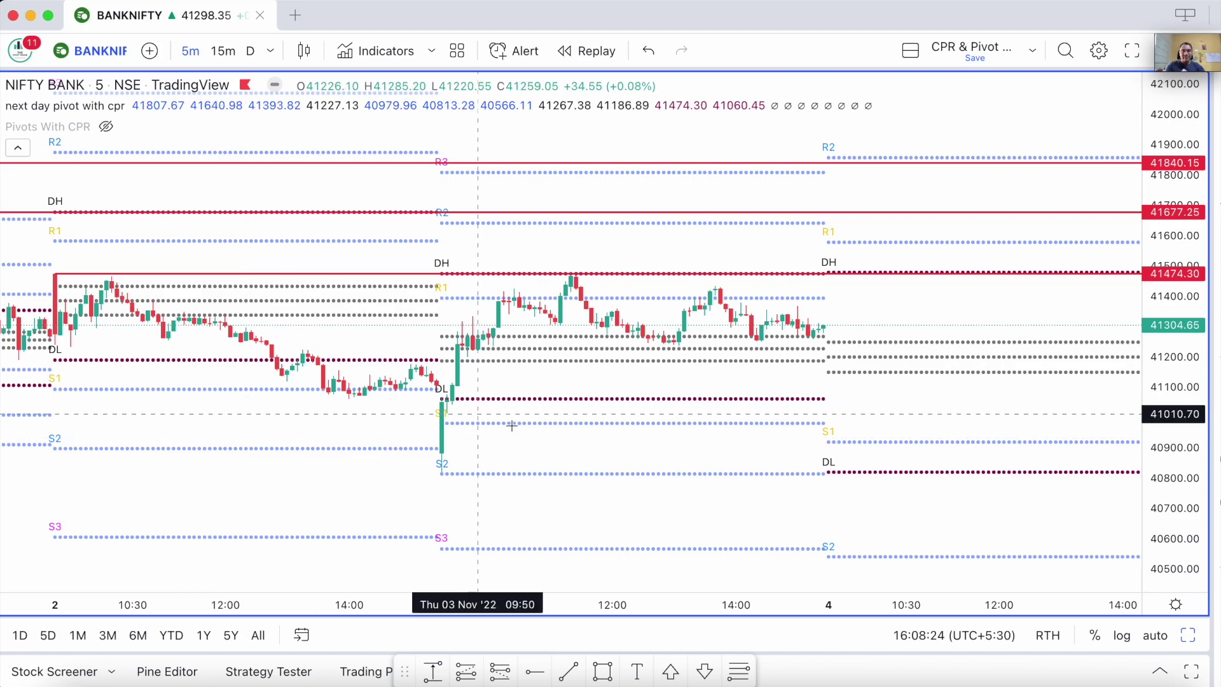
pyautogui.hscroll(5, 596, 396)
pyautogui.hscroll(-3, 595, 395)
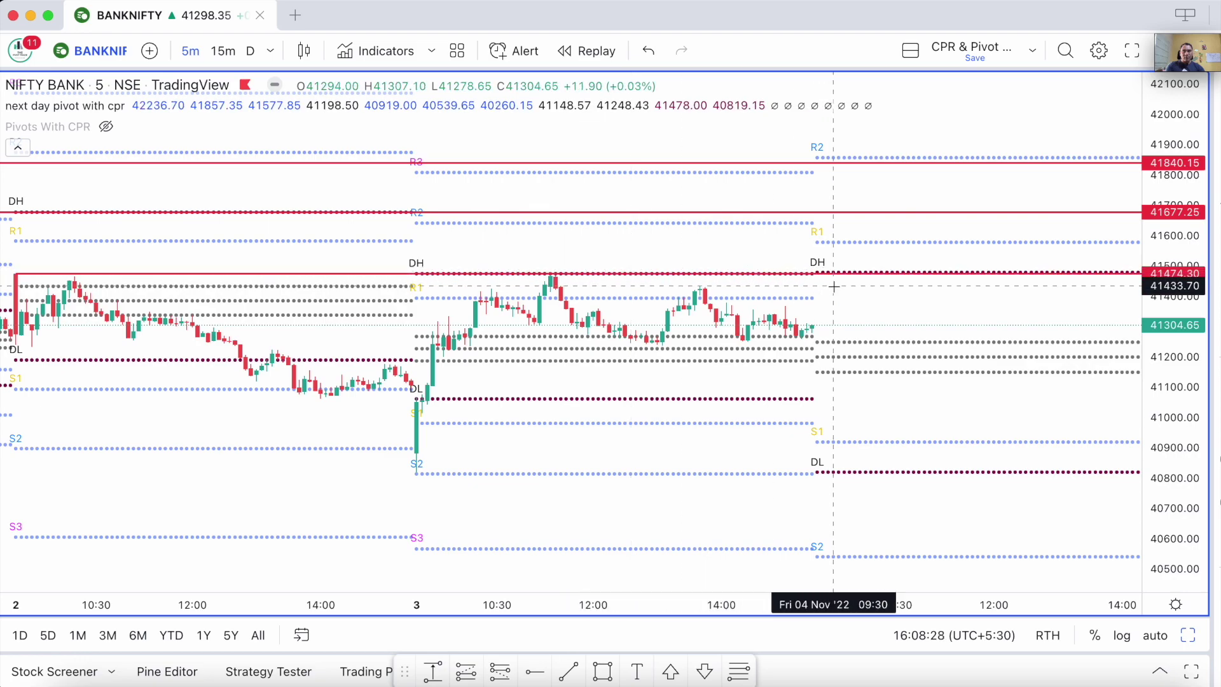
pyautogui.hscroll(-4, 305, 280)
pyautogui.moveTo(126, 274)
pyautogui.mouseDown()
pyautogui.moveTo(596, 253)
pyautogui.moveTo(621, 273)
pyautogui.mouseUp()
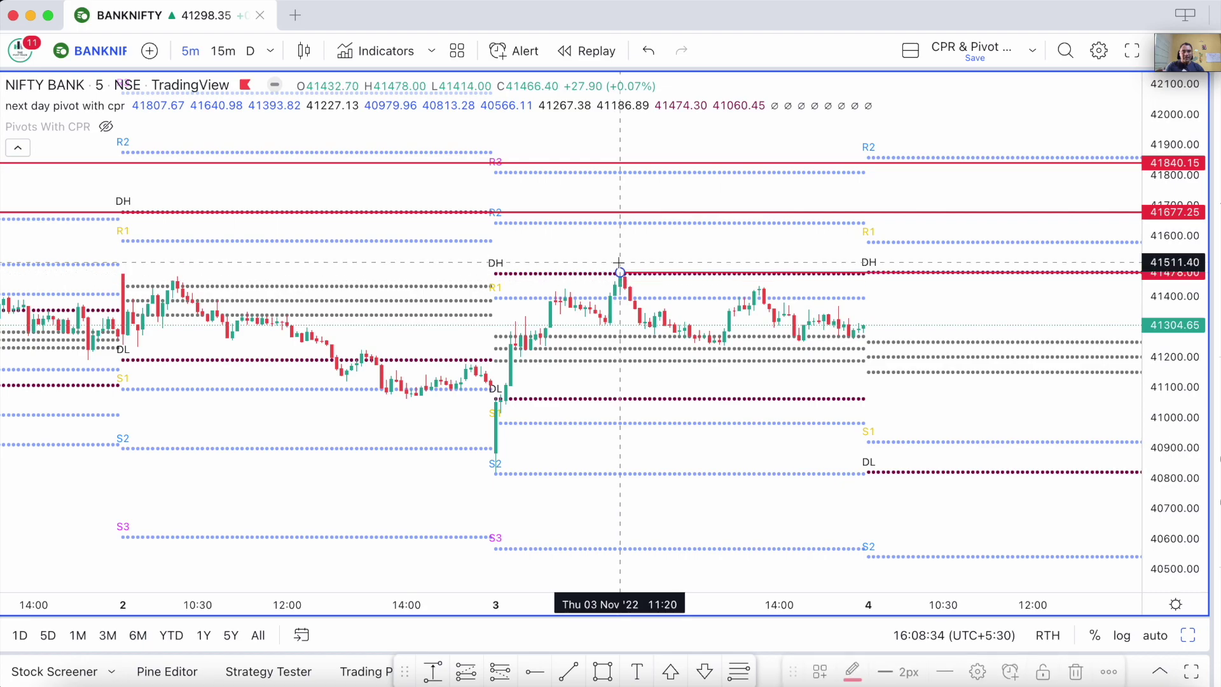
pyautogui.scroll(2, 616, 272)
pyautogui.moveTo(1192, 324); pyautogui.dragTo(1188, 181)
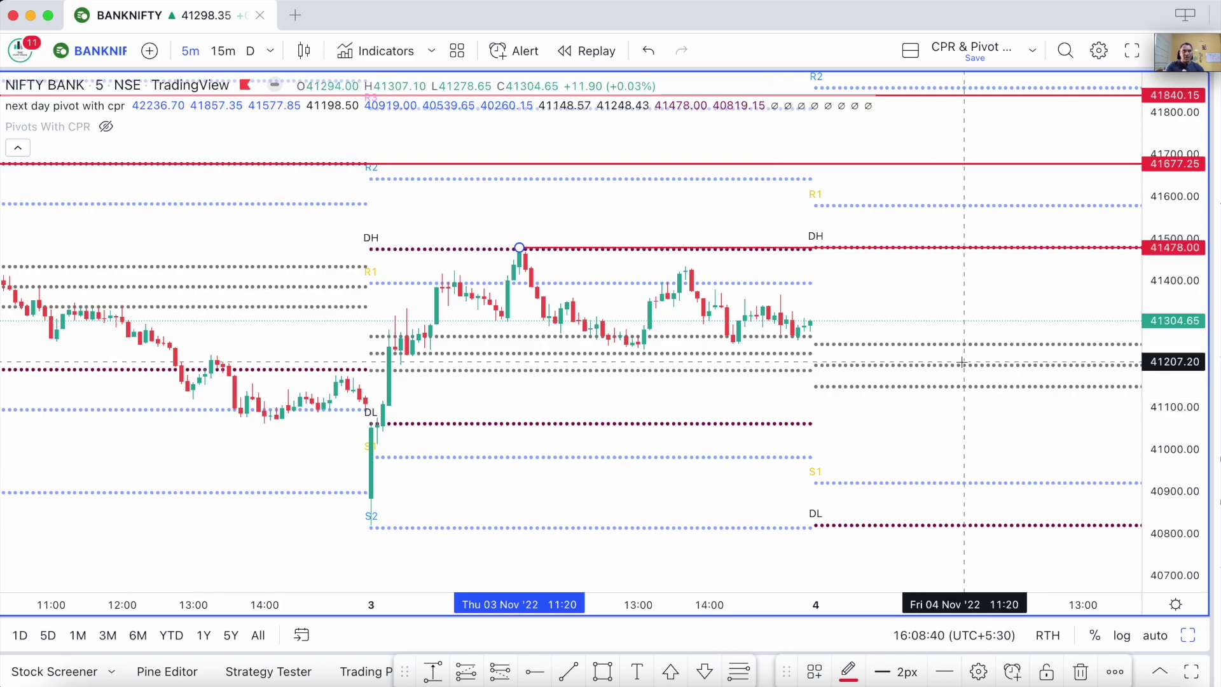
pyautogui.click(951, 295)
pyautogui.scroll(1, 952, 295)
pyautogui.hscroll(5, 950, 295)
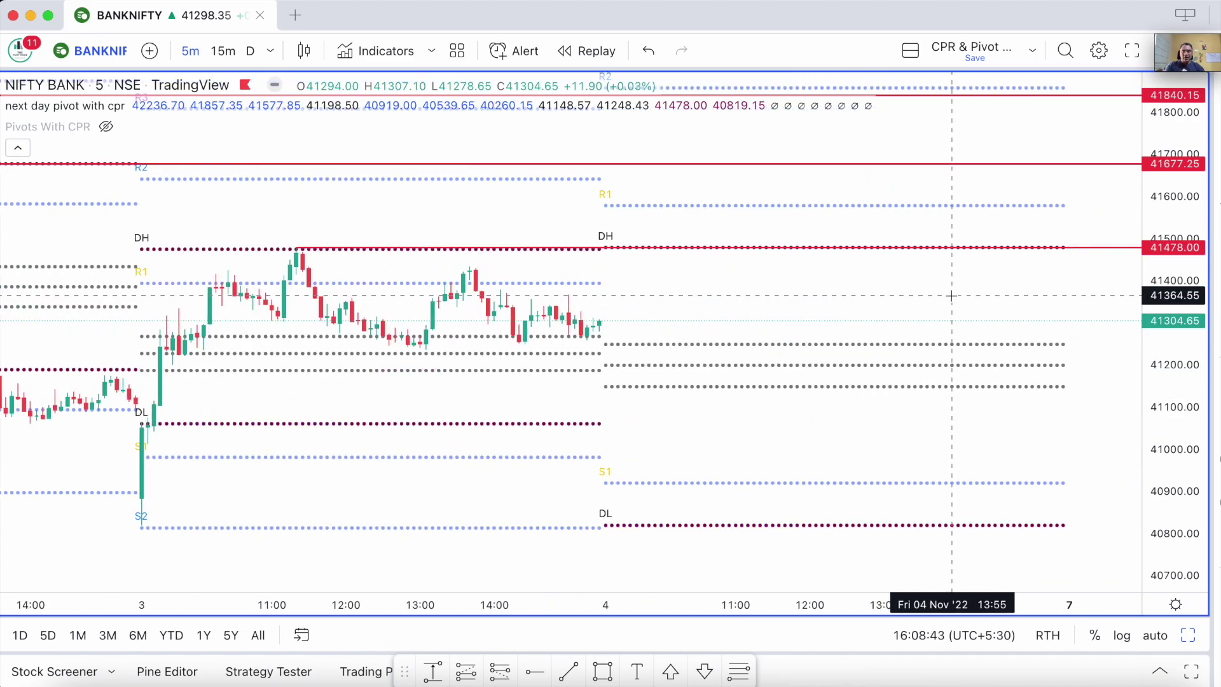
# Step: On 15-minute candles, hide the next day pivot with cpr indicator
pyautogui.click(214, 50)
pyautogui.click(139, 105)
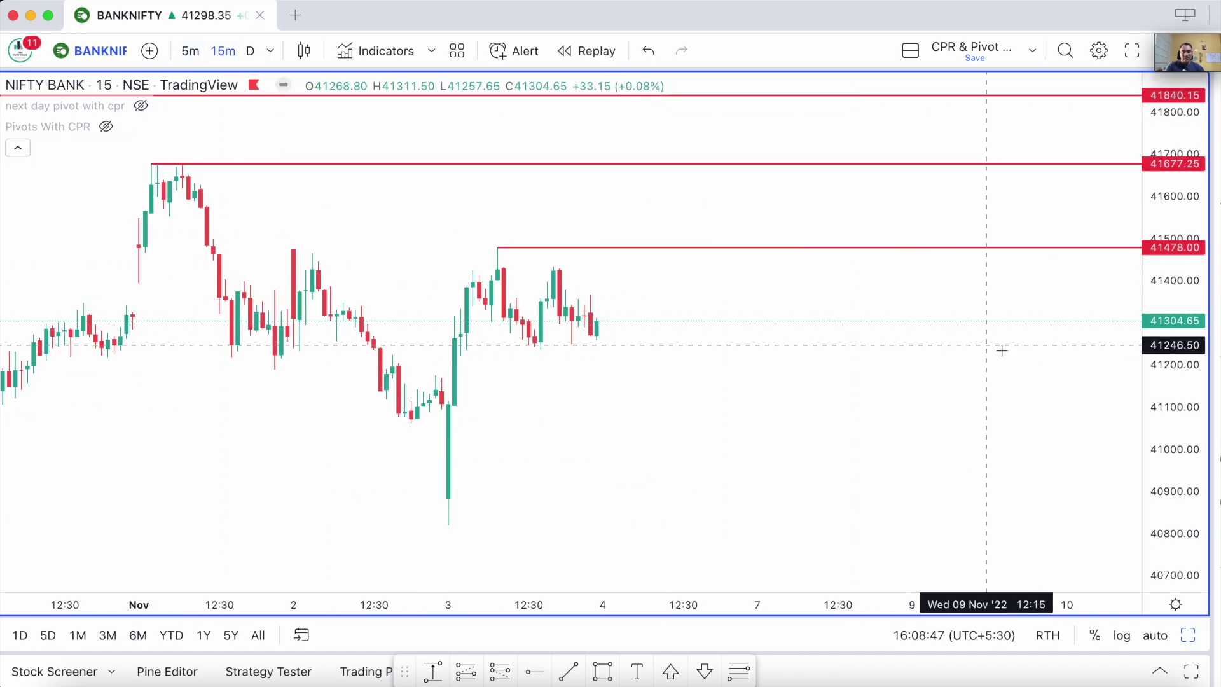
pyautogui.moveTo(1162, 344); pyautogui.dragTo(1164, 356)
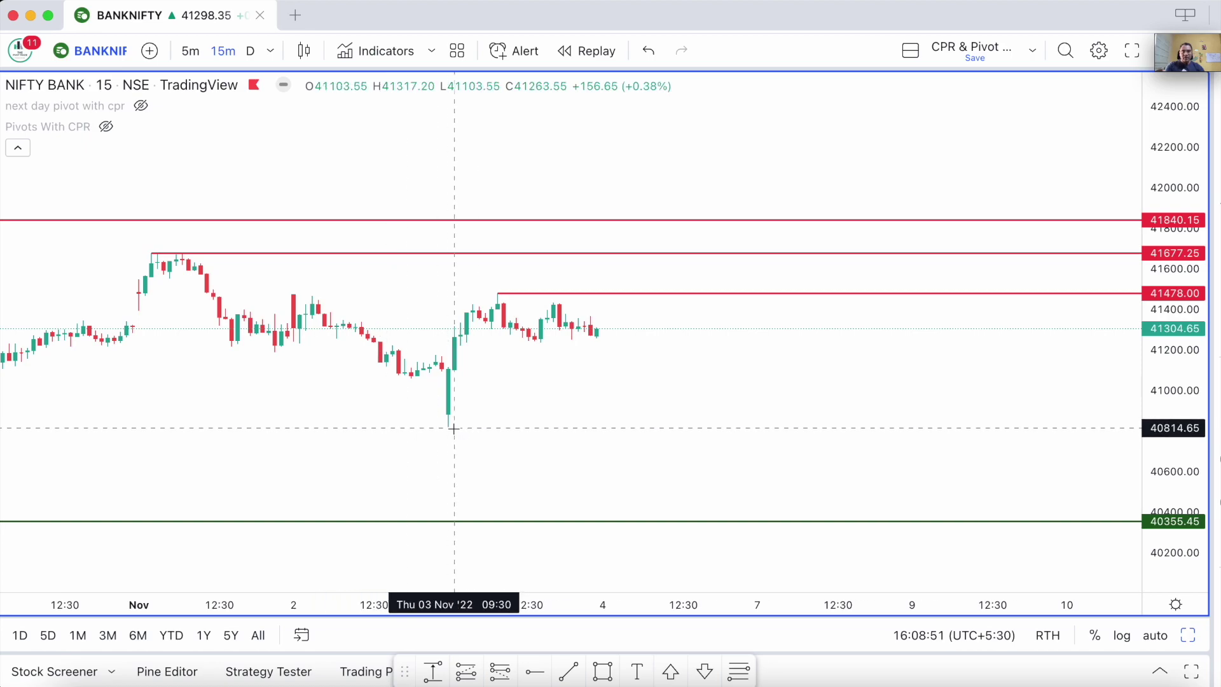
pyautogui.hscroll(-5, 454, 429)
pyautogui.hscroll(-1, 454, 429)
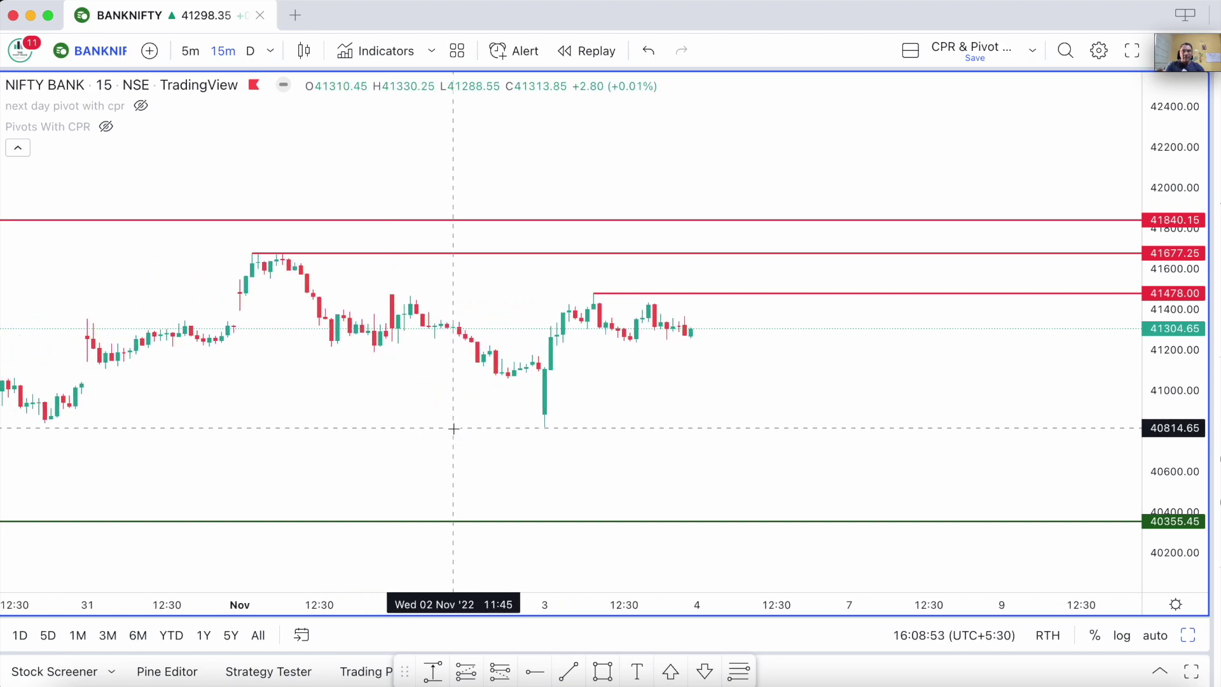
pyautogui.hscroll(-20, 453, 429)
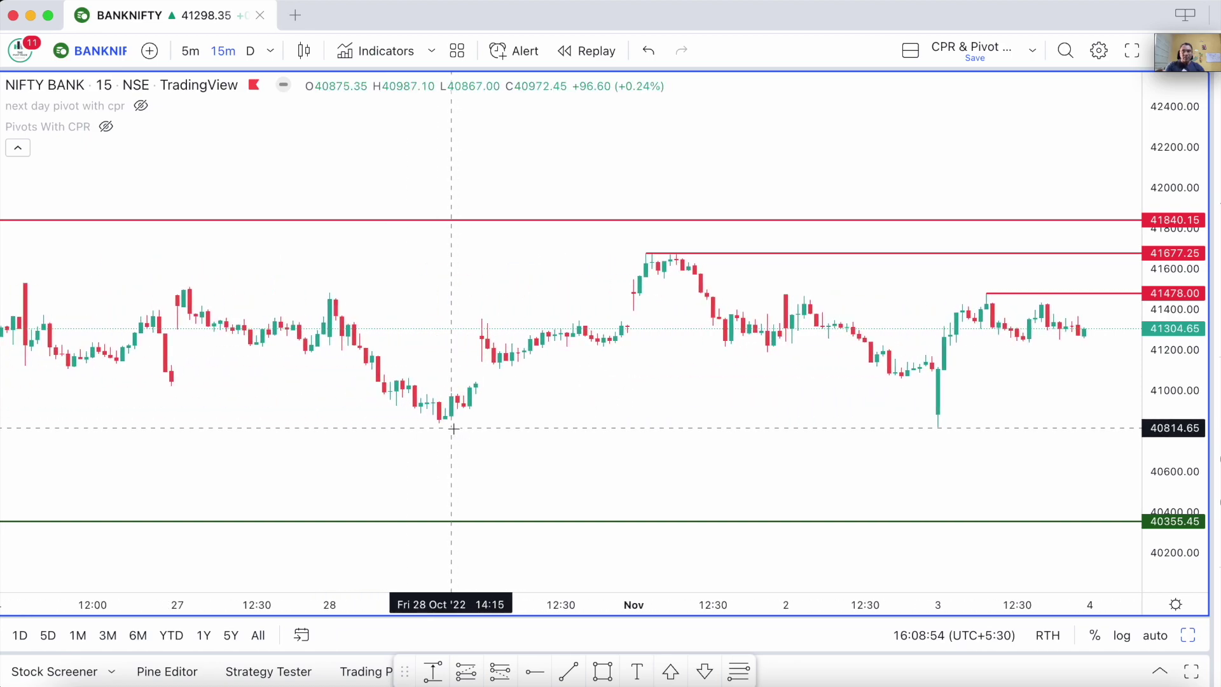
# Step: Switch to daily candles and bring the green supports at 40355.45 and 39146.70 into view
pyautogui.click(249, 52)
pyautogui.scroll(5, 872, 390)
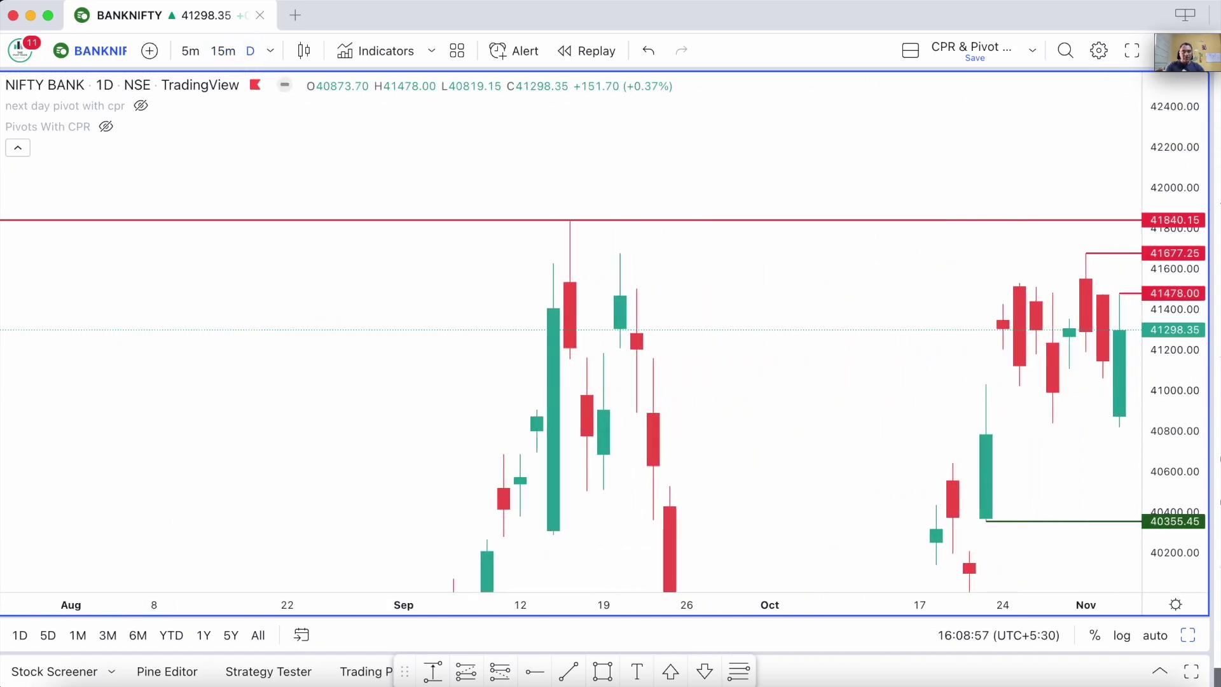
pyautogui.moveTo(1198, 362)
pyautogui.mouseDown()
pyautogui.moveTo(1199, 347)
pyautogui.moveTo(1197, 372)
pyautogui.mouseUp()
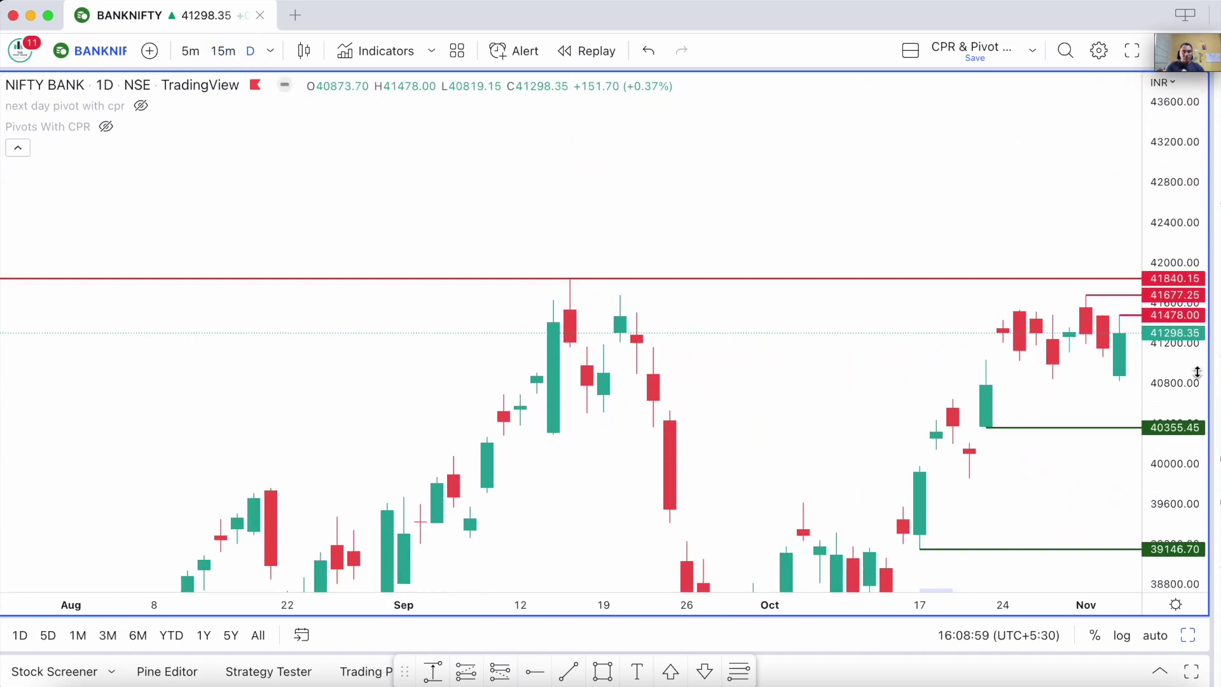
pyautogui.hscroll(10, 880, 341)
pyautogui.hscroll(5, 780, 410)
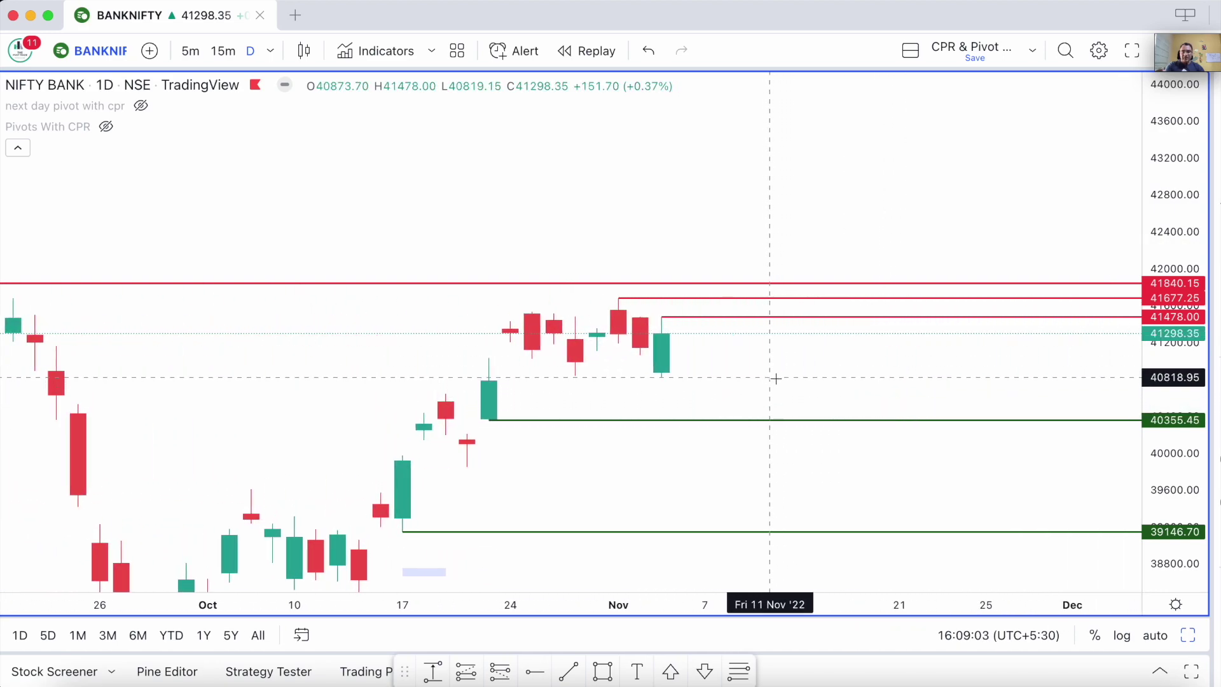
pyautogui.hscroll(2, 776, 378)
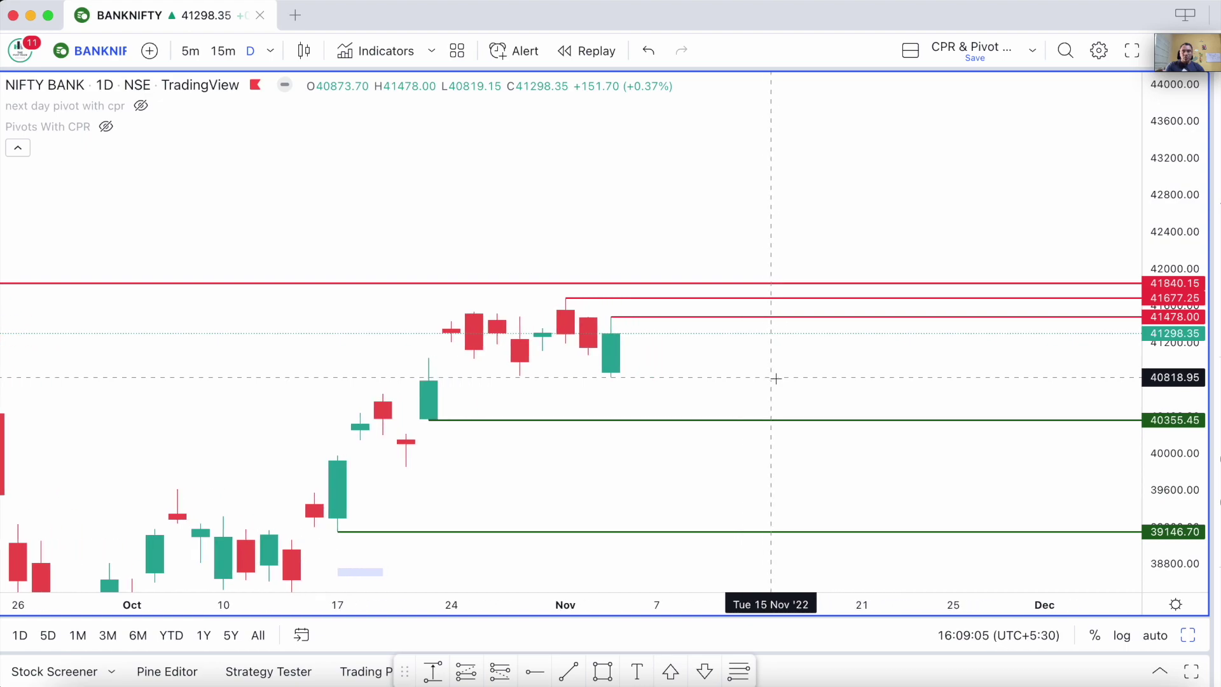
pyautogui.hscroll(6, 776, 378)
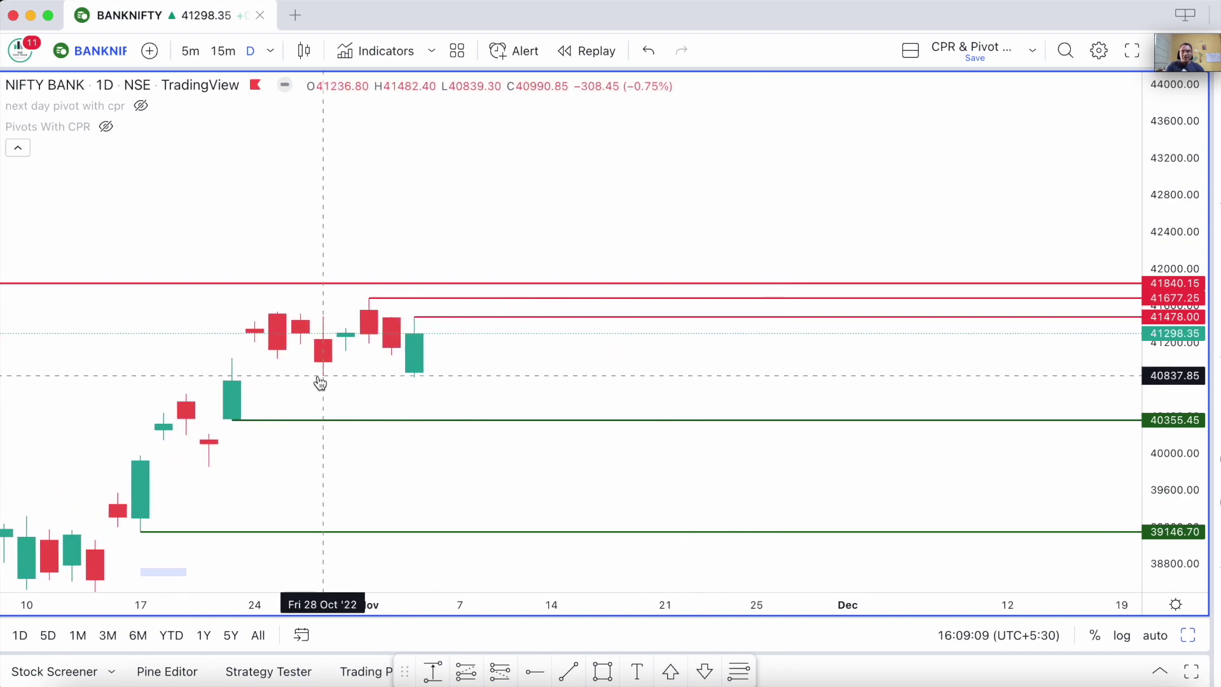
pyautogui.hscroll(-4, 320, 382)
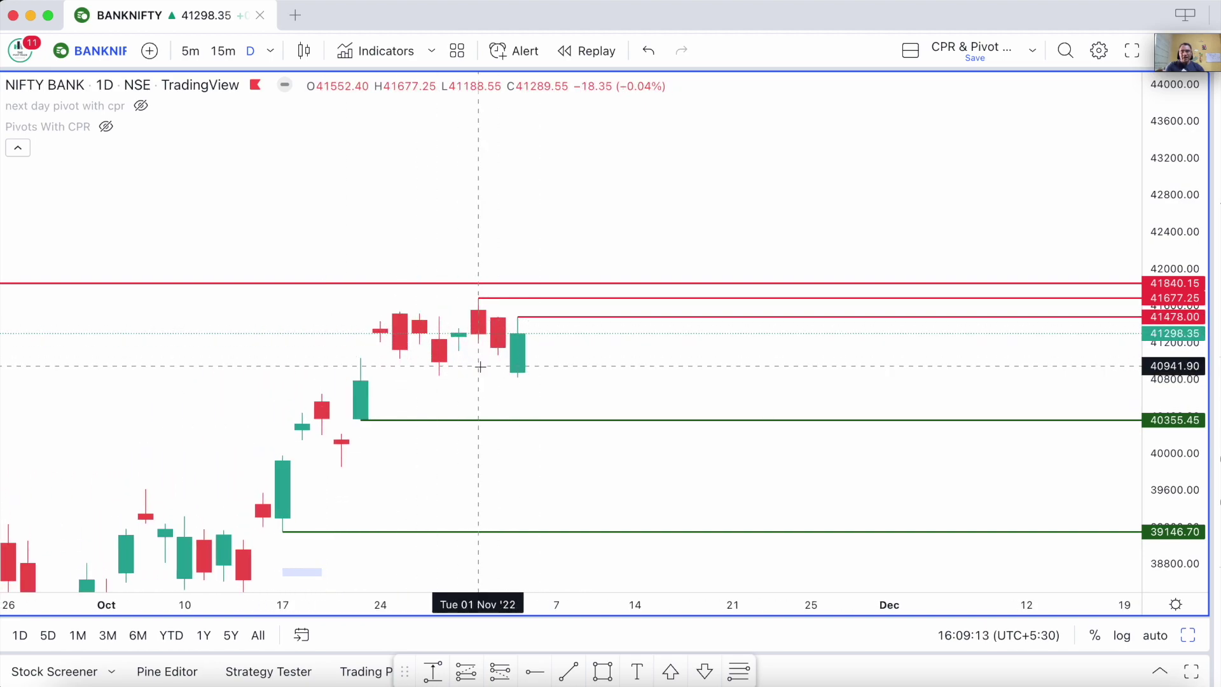
pyautogui.moveTo(480, 348); pyautogui.dragTo(499, 198)
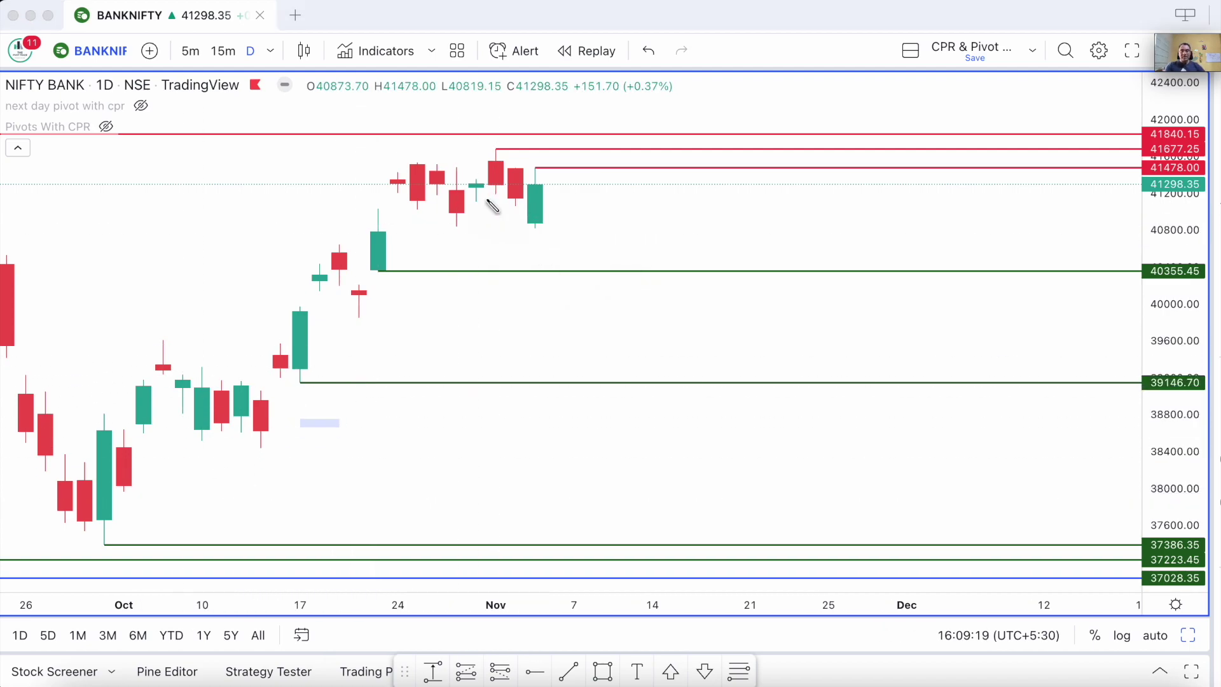
pyautogui.moveTo(393, 163); pyautogui.dragTo(554, 158)
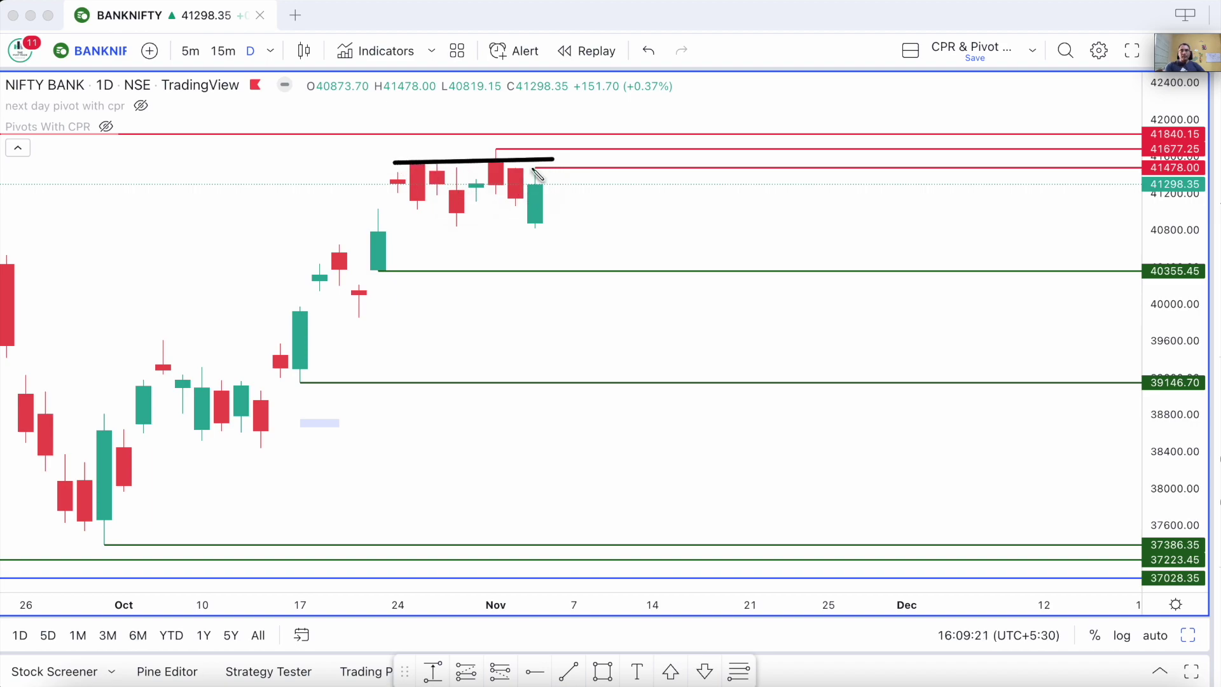
pyautogui.moveTo(389, 216); pyautogui.dragTo(590, 218)
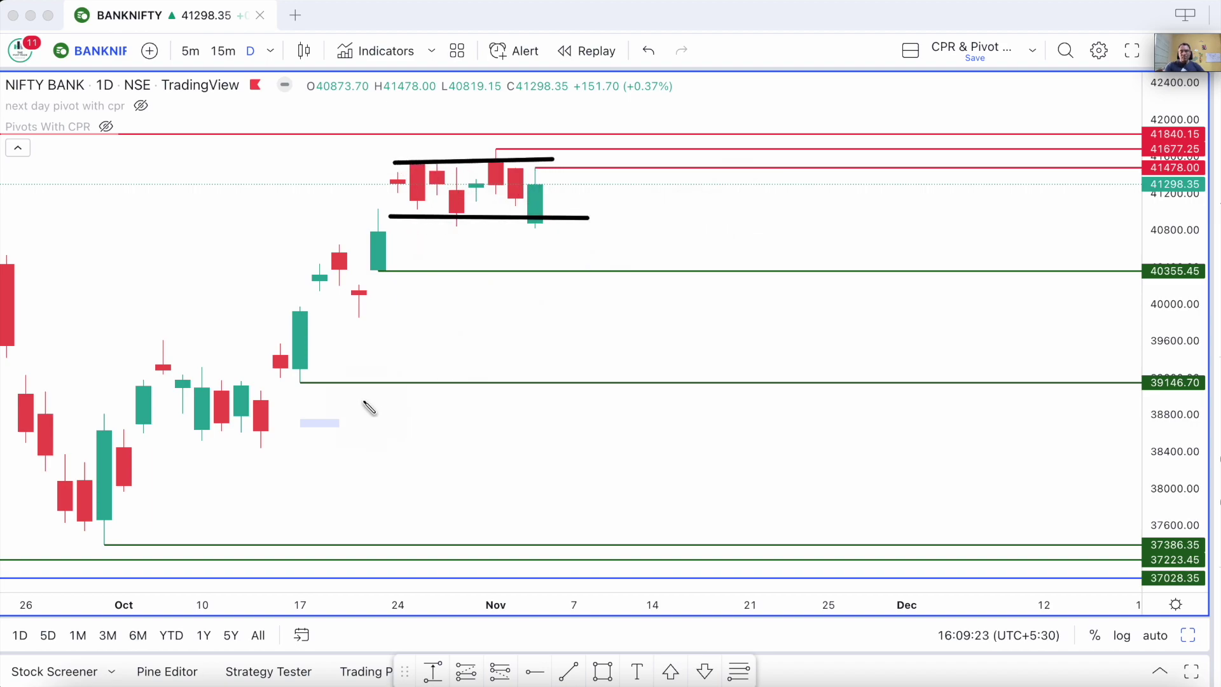
pyautogui.moveTo(103, 545)
pyautogui.mouseDown()
pyautogui.moveTo(564, 218)
pyautogui.moveTo(621, 155)
pyautogui.moveTo(620, 132)
pyautogui.mouseUp()
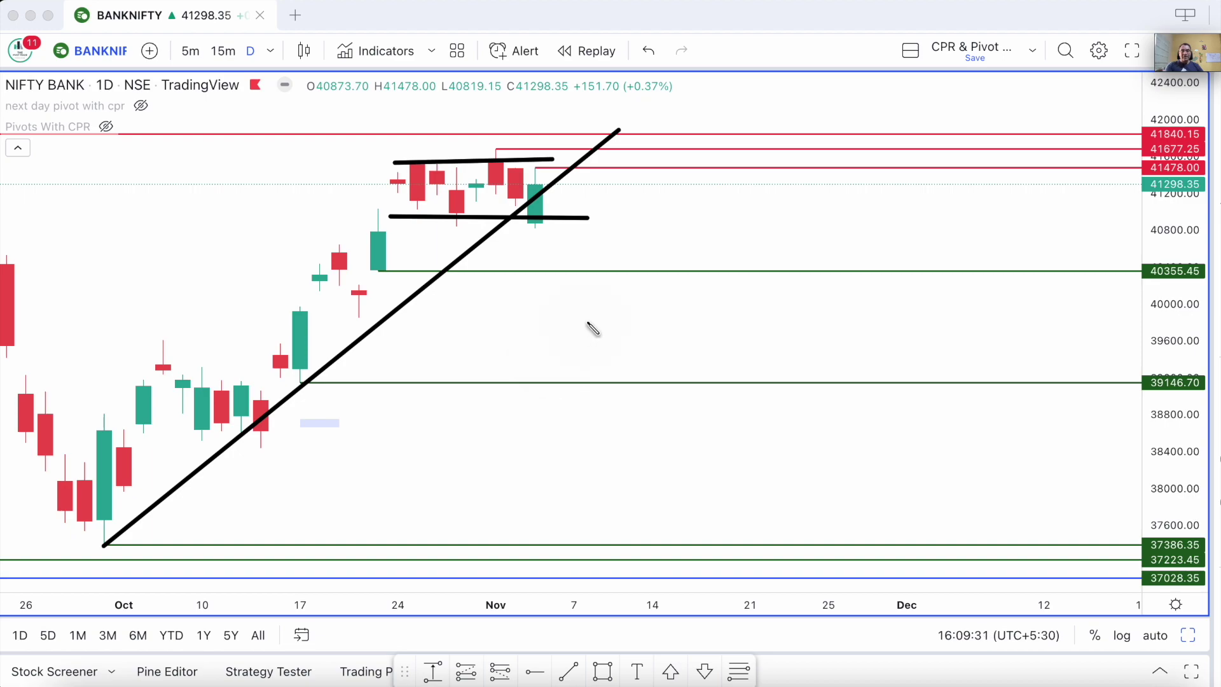
pyautogui.press('Delete')
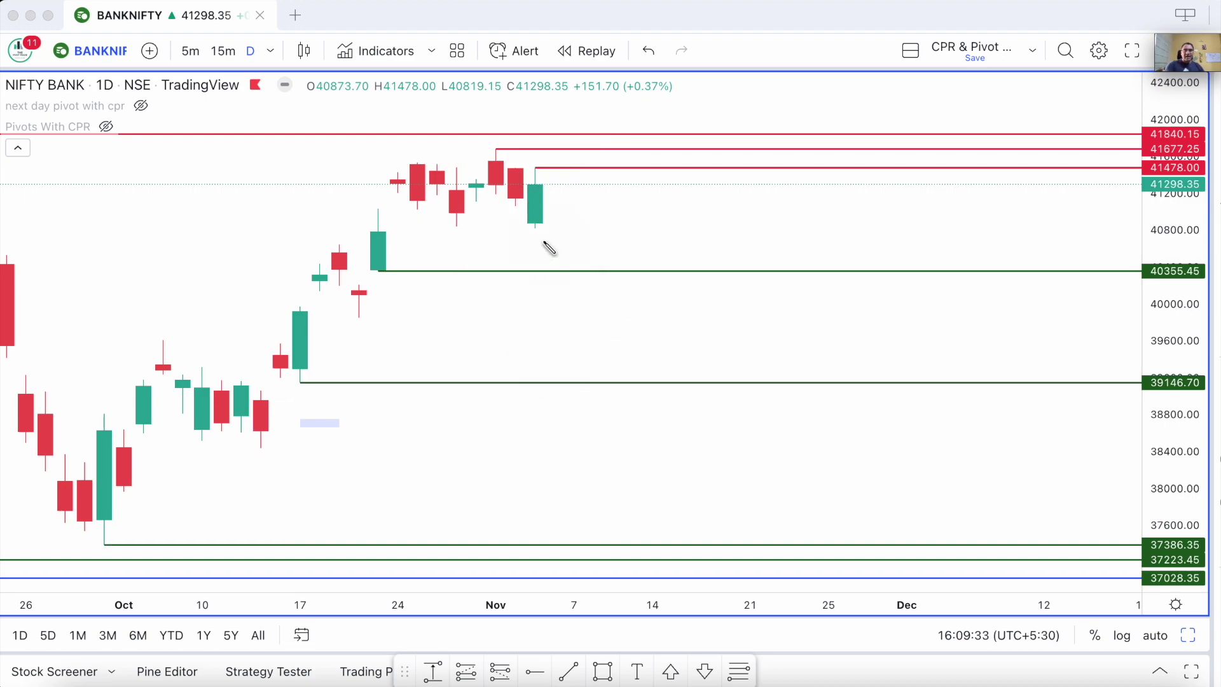
pyautogui.moveTo(413, 163)
pyautogui.mouseDown()
pyautogui.moveTo(545, 256)
pyautogui.moveTo(563, 225)
pyautogui.mouseUp()
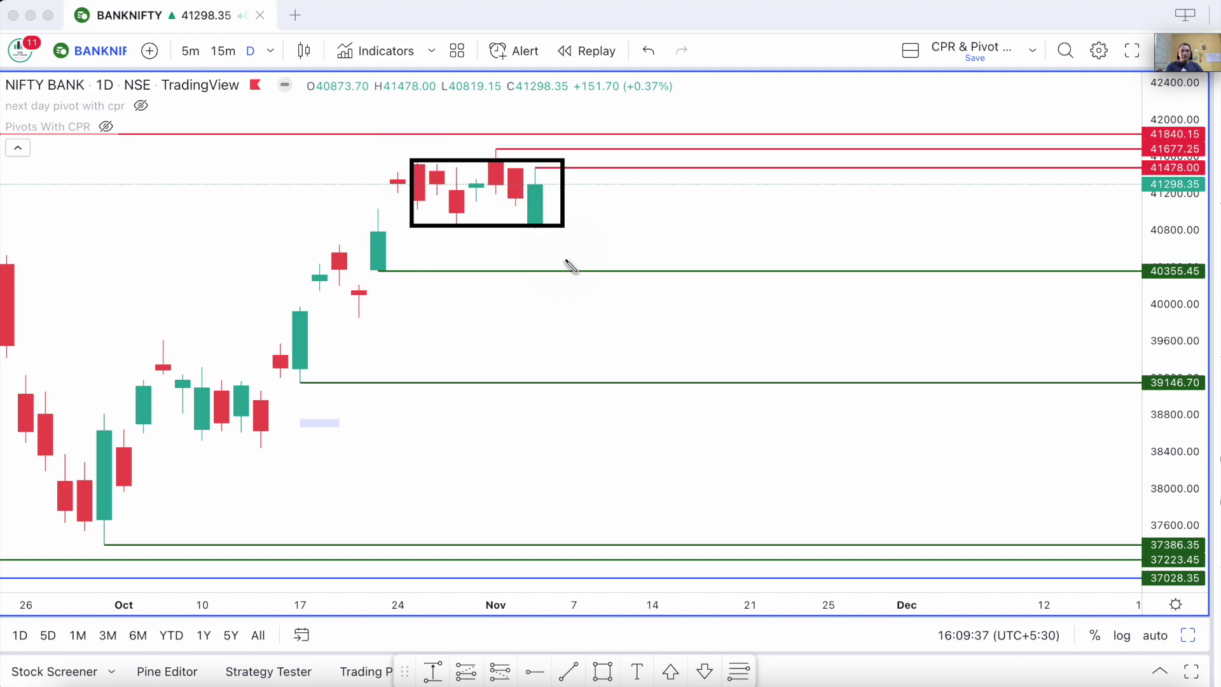
pyautogui.press('Delete')
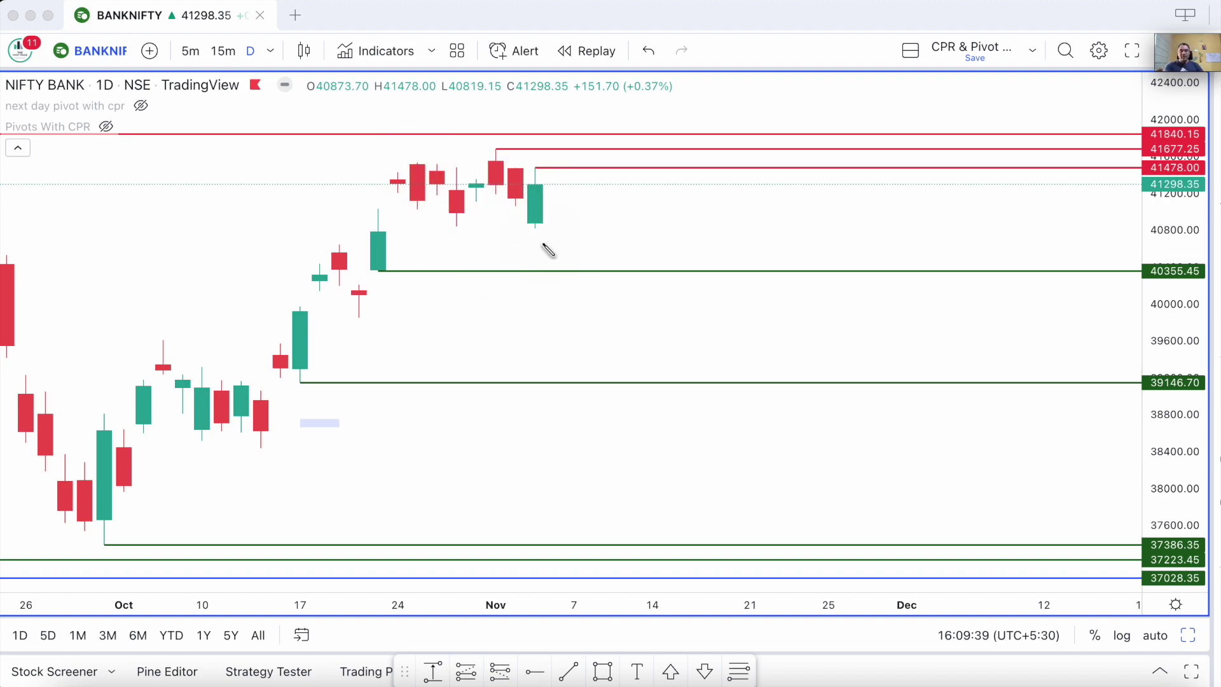
pyautogui.moveTo(376, 230); pyautogui.dragTo(639, 229)
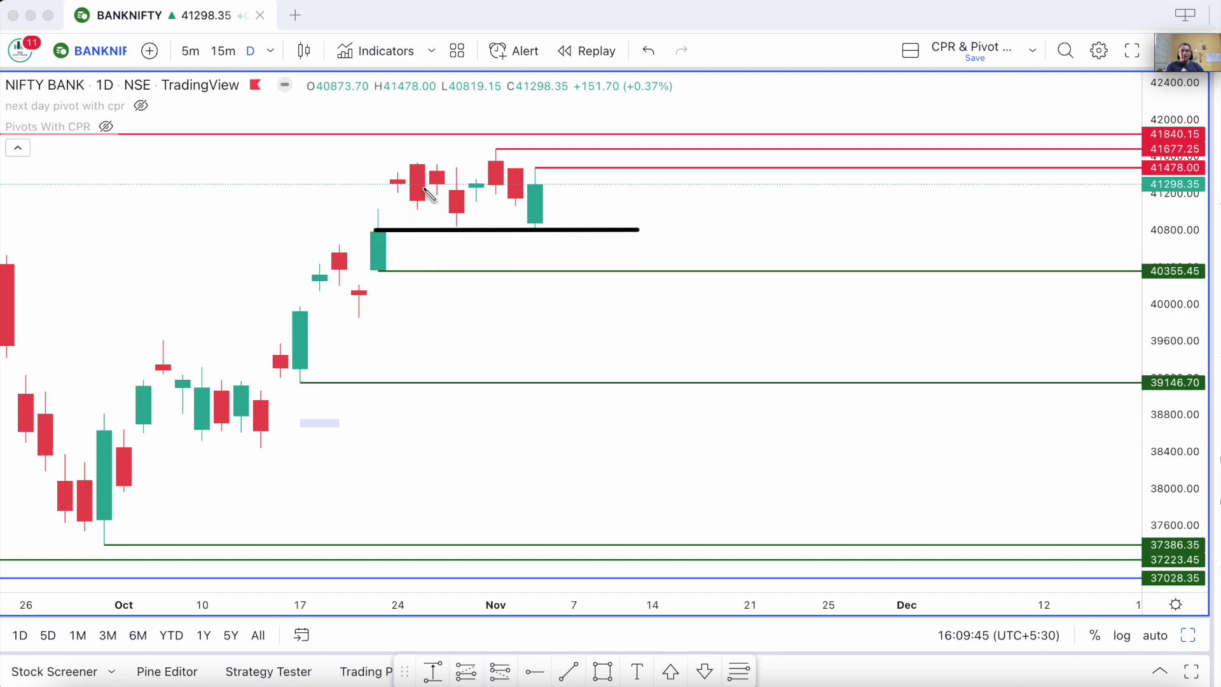
pyautogui.moveTo(388, 154); pyautogui.dragTo(589, 228)
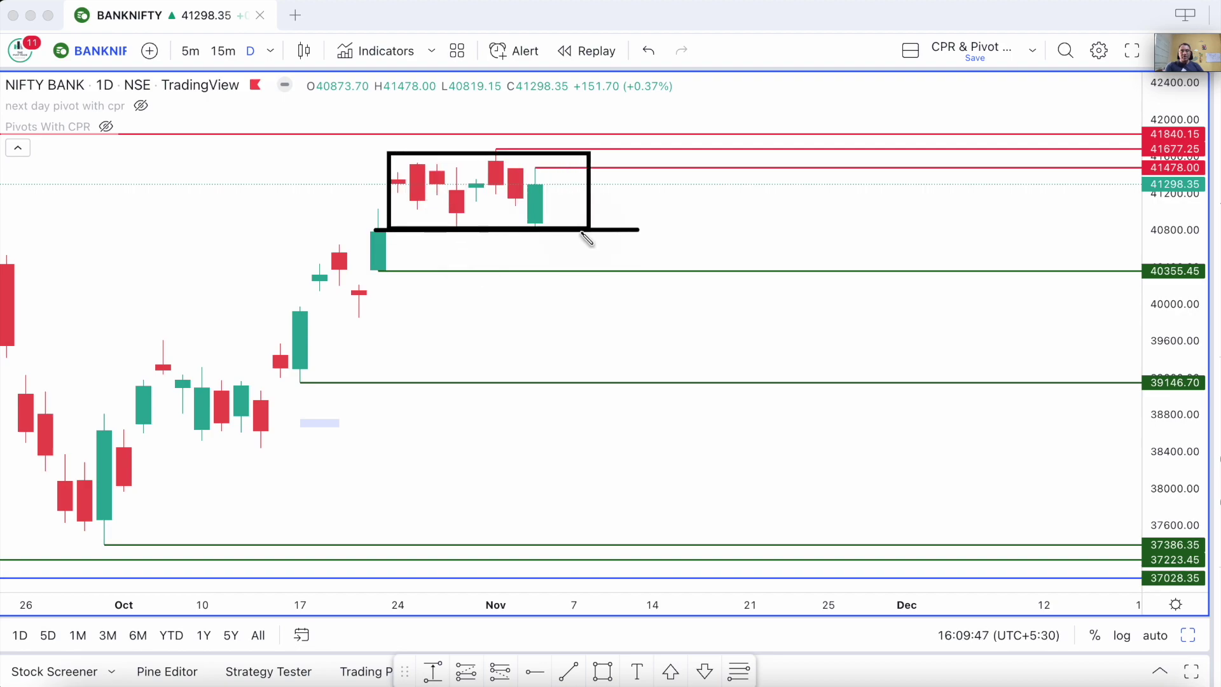
pyautogui.press('Delete')
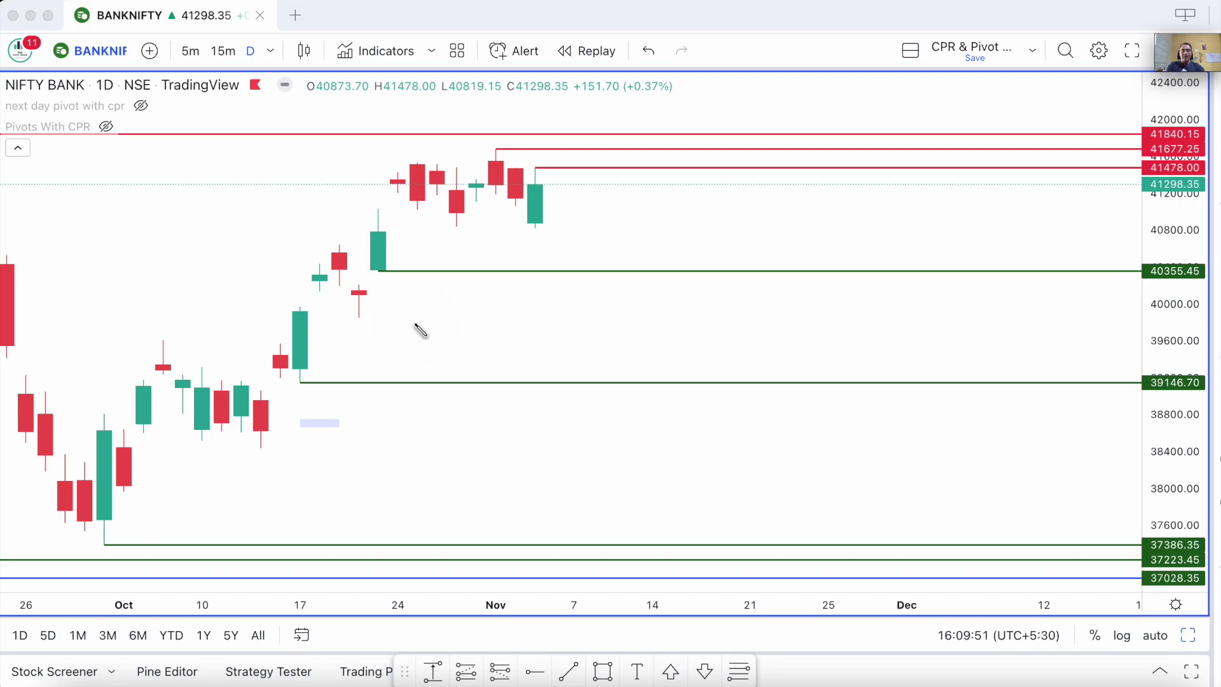
pyautogui.moveTo(1183, 275); pyautogui.dragTo(1184, 283)
# Step: Draw a horizontal ray at the latest daily candle's low, 40819.15
pyautogui.scroll(-3, 1184, 284)
pyautogui.scroll(-4, 984, 234)
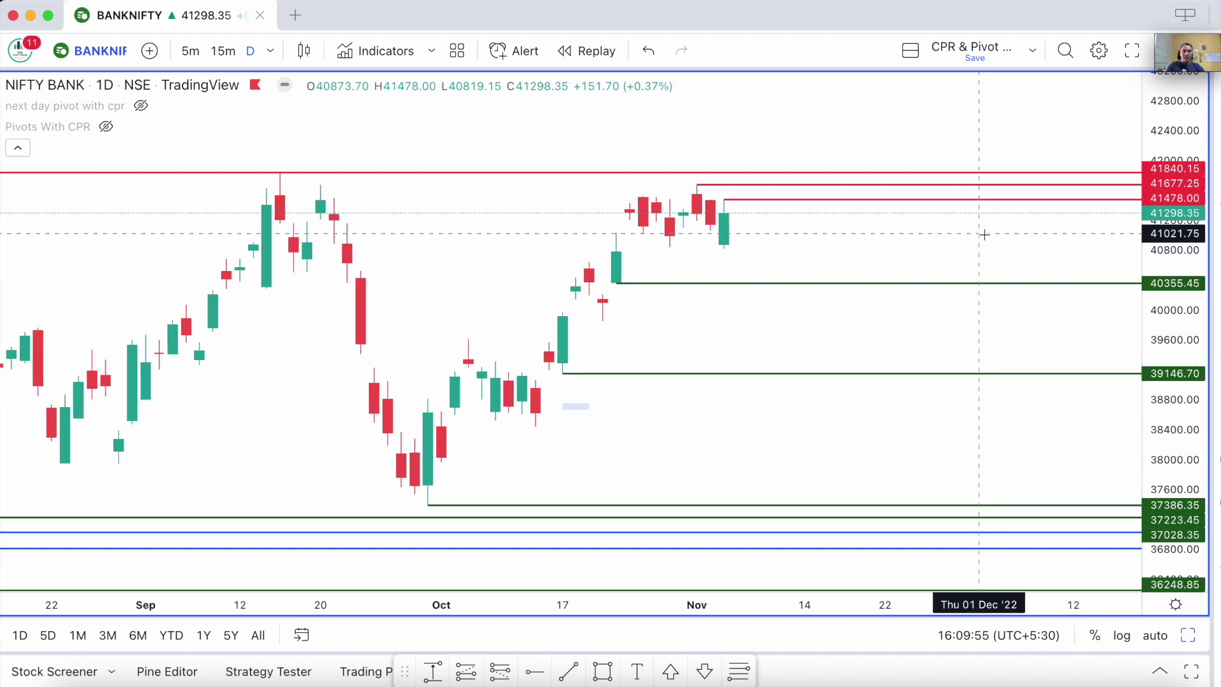
pyautogui.scroll(-5, 984, 234)
pyautogui.scroll(3, 984, 234)
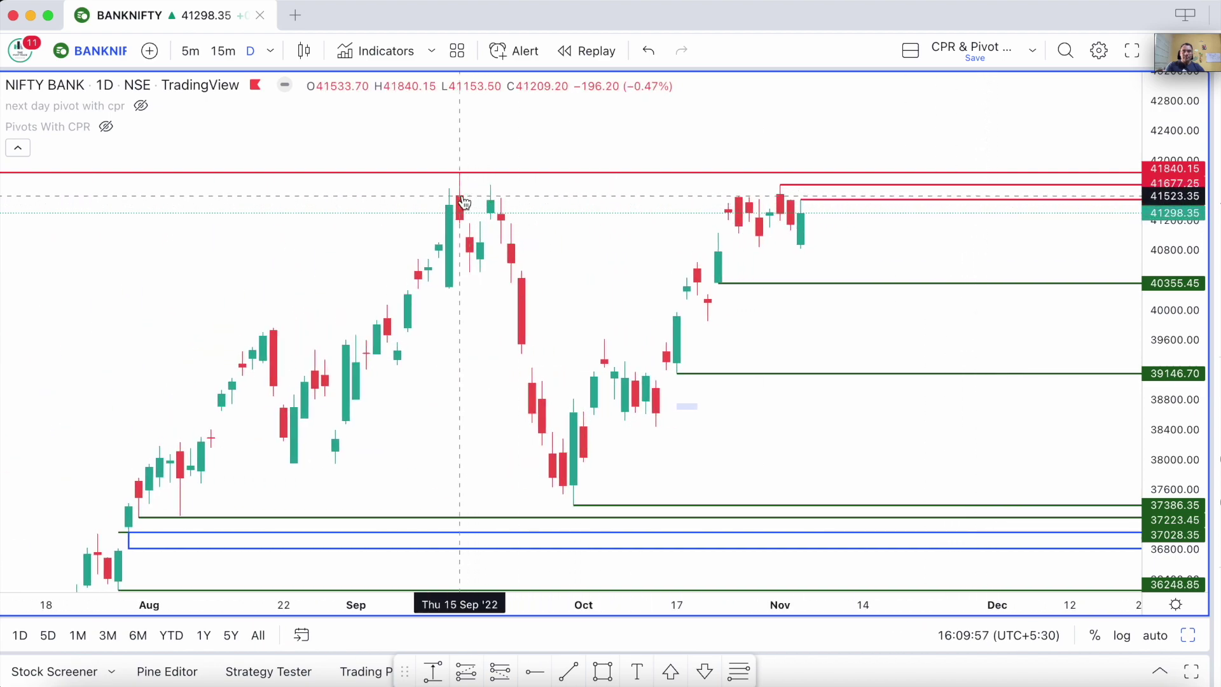
pyautogui.hscroll(5, 461, 199)
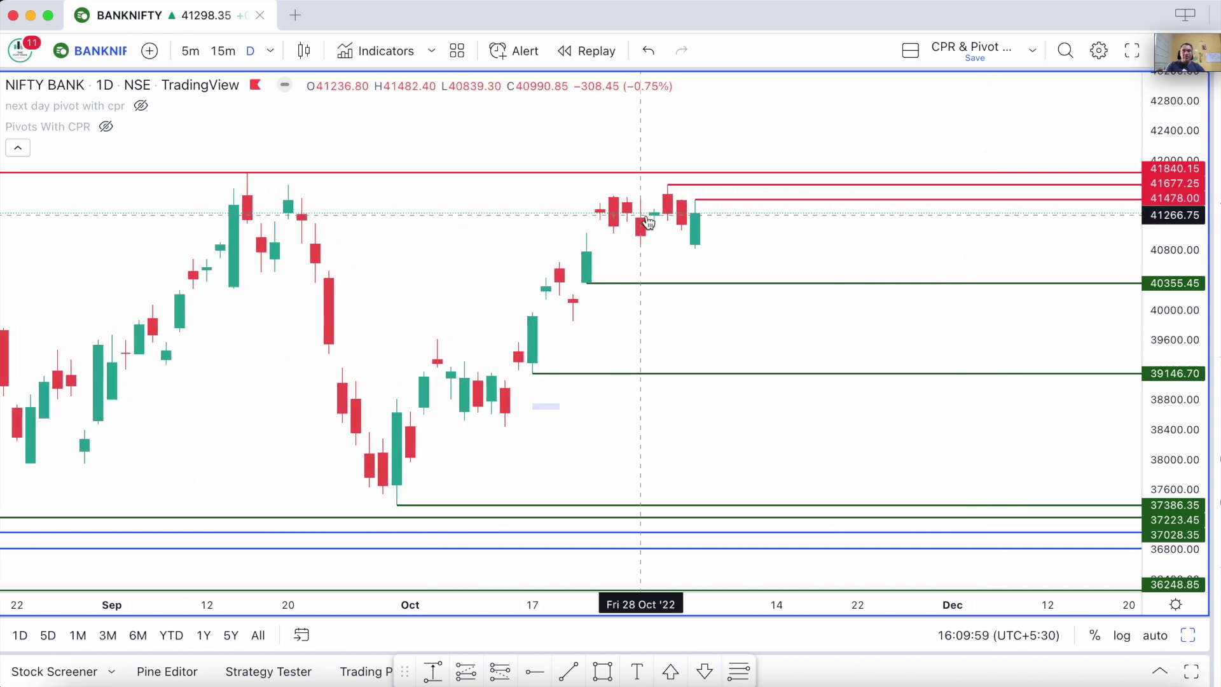
pyautogui.hscroll(1, 647, 220)
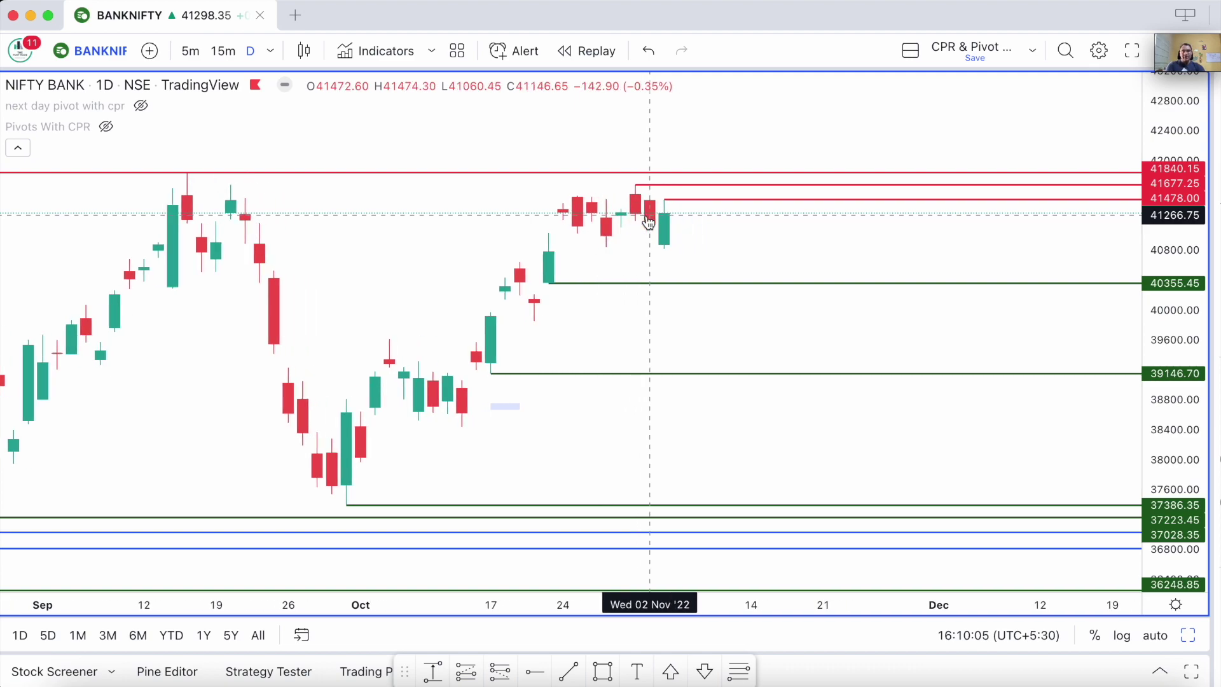
pyautogui.scroll(2, 648, 221)
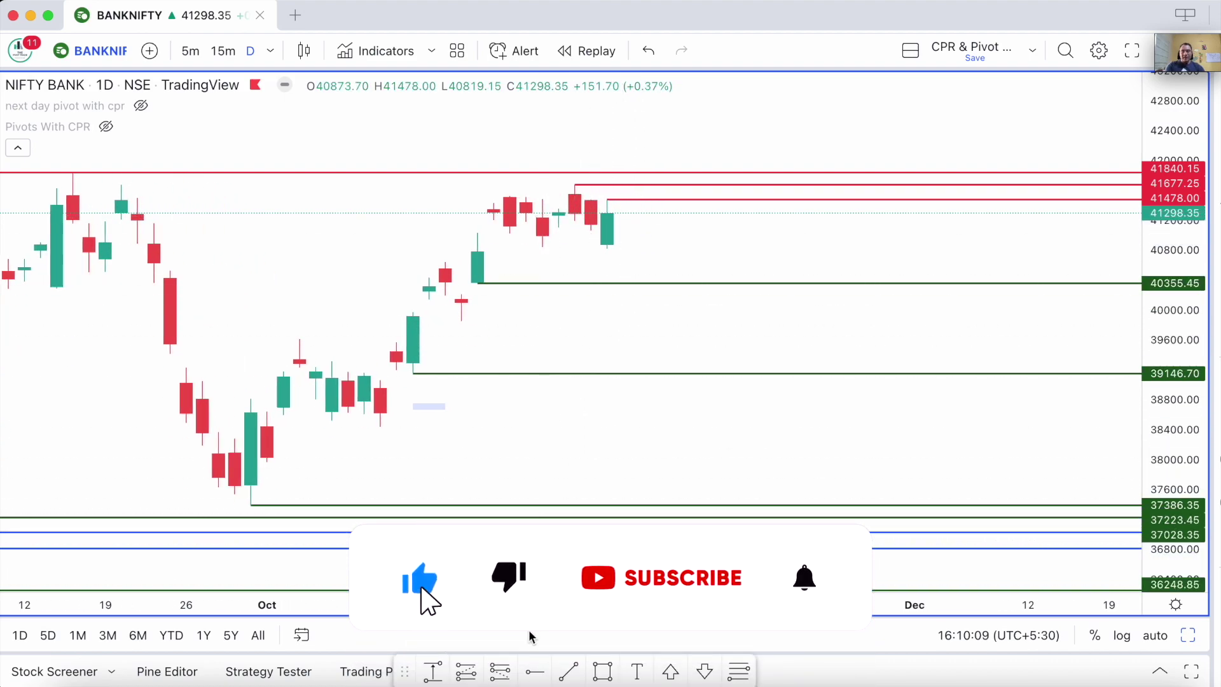
pyautogui.click(533, 673)
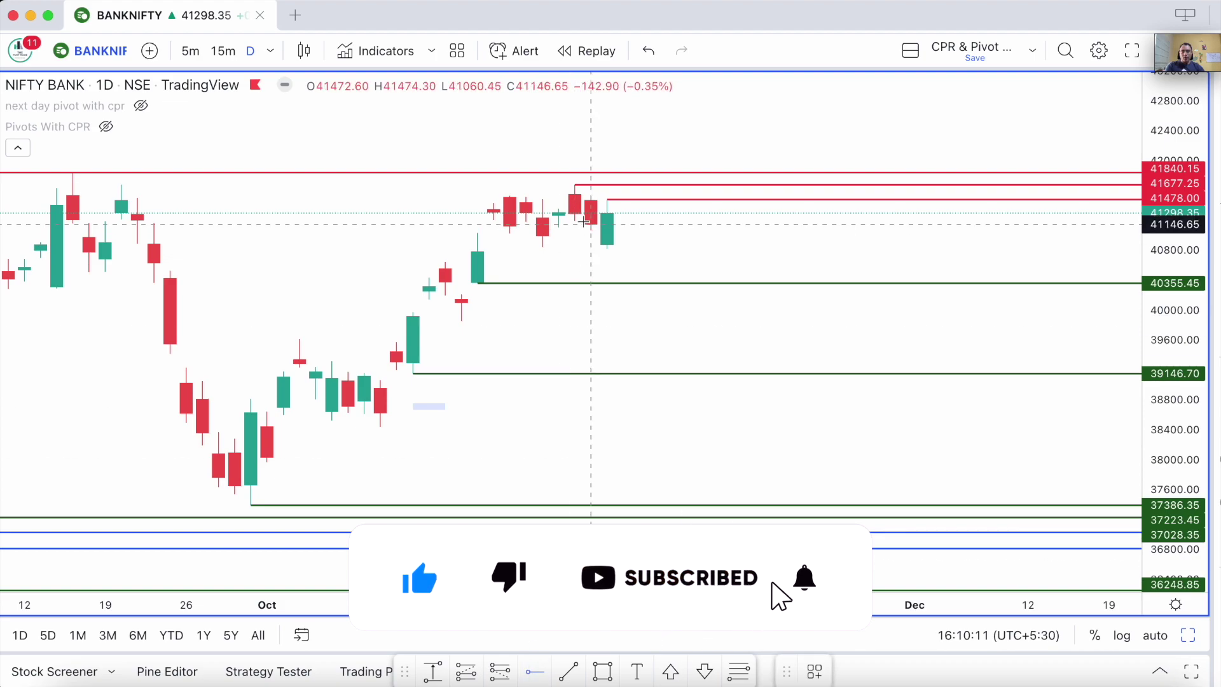
pyautogui.click(605, 266)
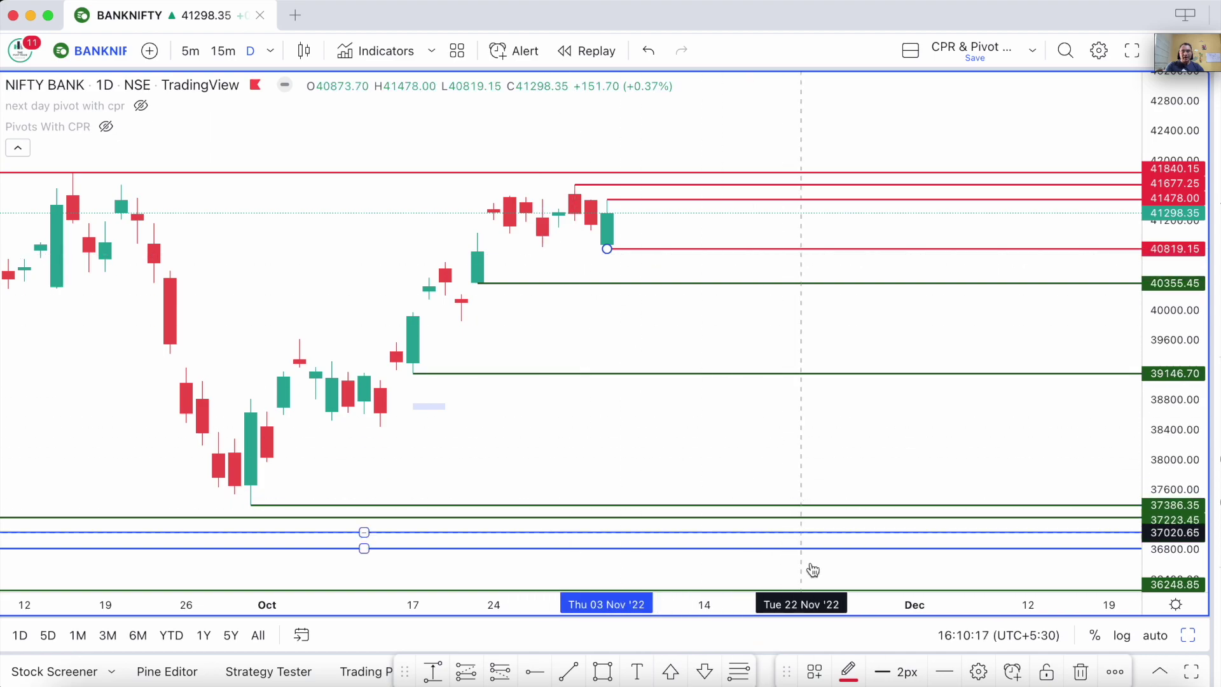
# Step: Colour the 40819.15 ray dark green
pyautogui.click(848, 671)
pyautogui.click(916, 575)
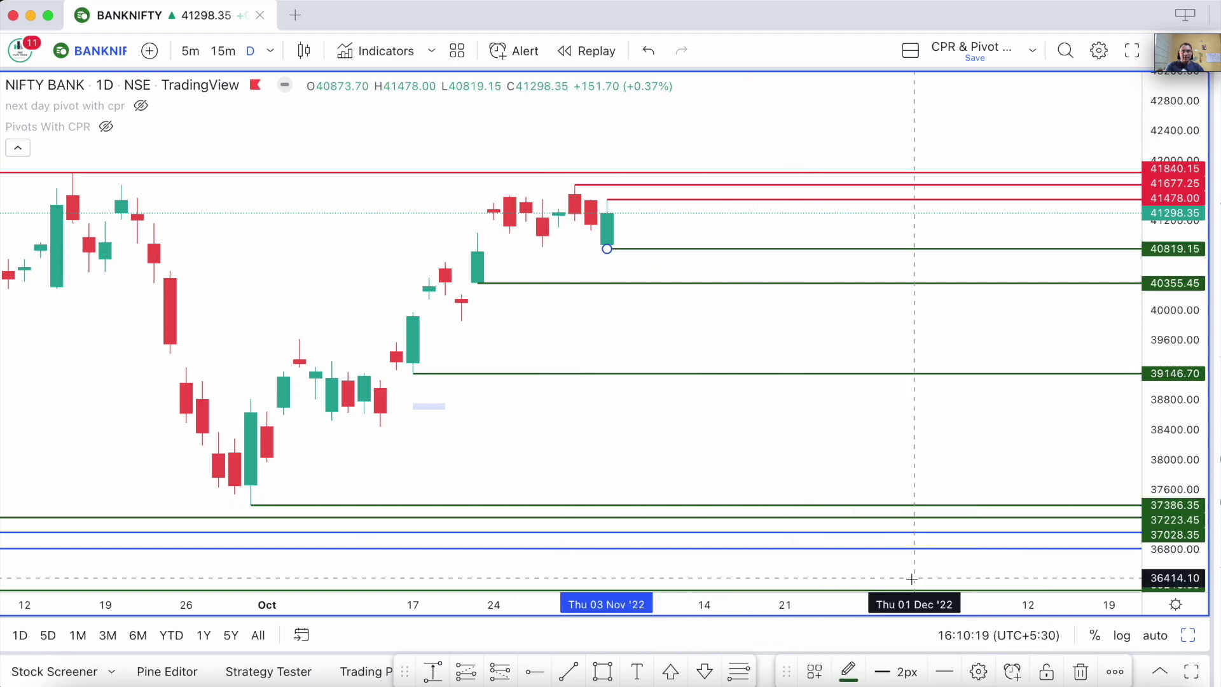
pyautogui.hscroll(2, 737, 237)
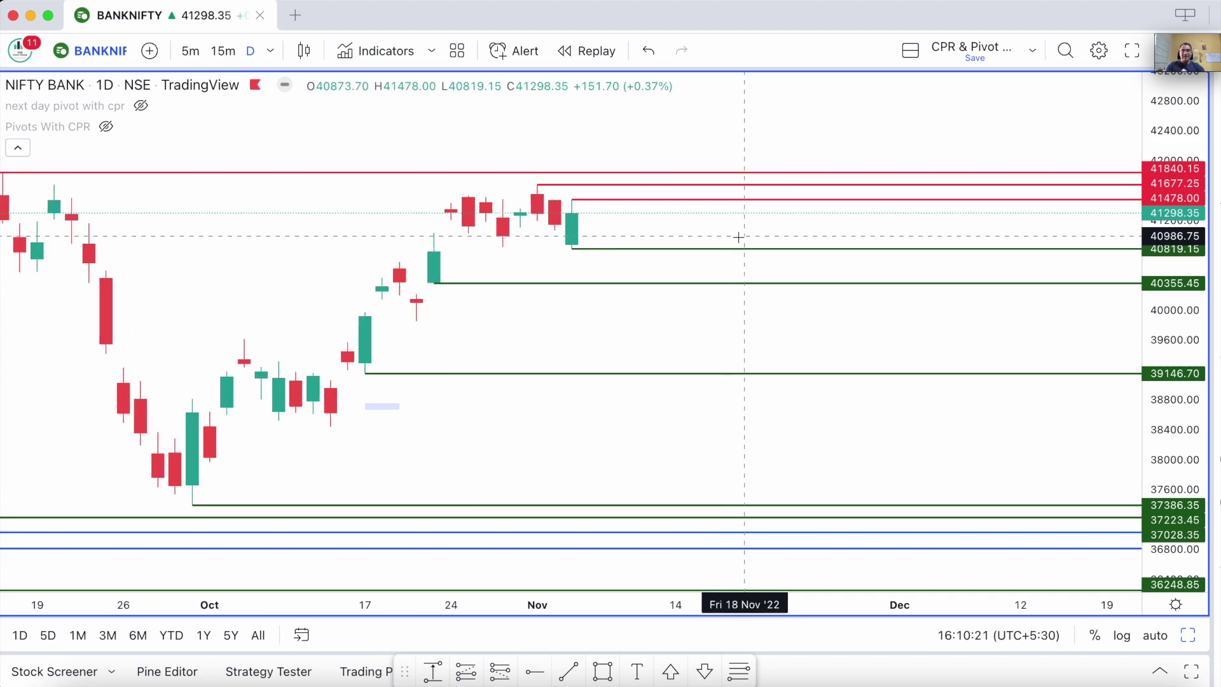
# Step: Sketch pen marks around the last red candles near the 40819 level, then clear them
pyautogui.press('super+Tab')
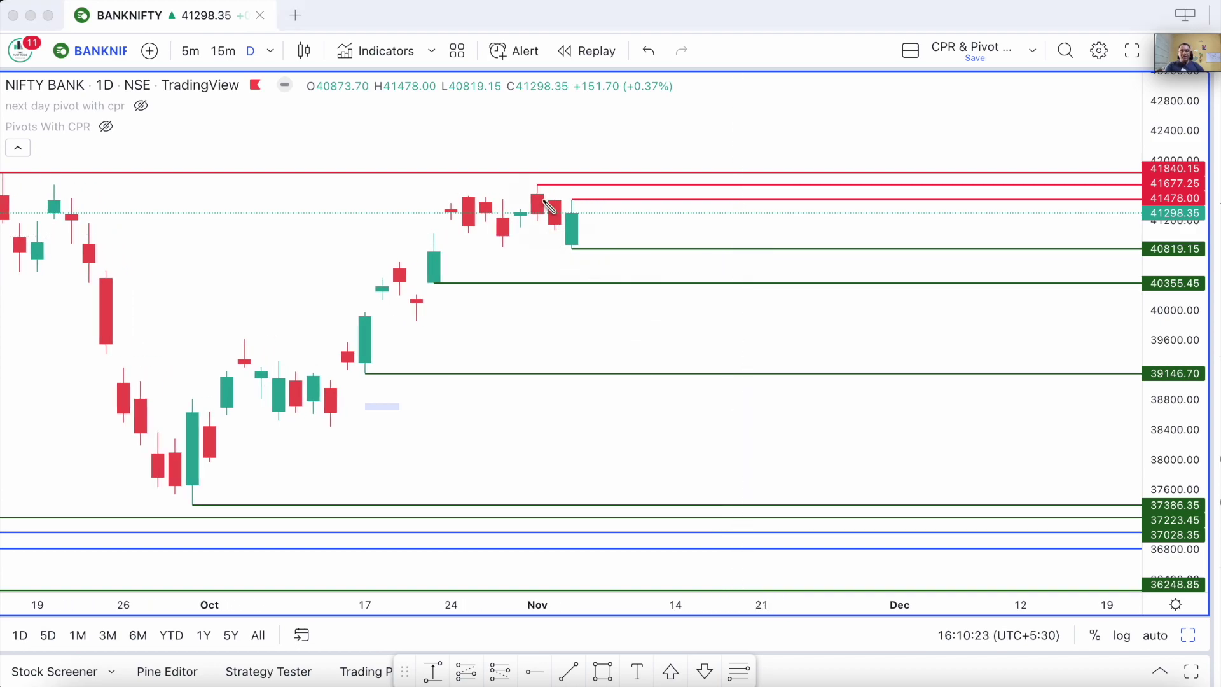
pyautogui.moveTo(540, 178)
pyautogui.mouseDown()
pyautogui.moveTo(548, 197)
pyautogui.moveTo(584, 211)
pyautogui.moveTo(563, 185)
pyautogui.moveTo(581, 202)
pyautogui.moveTo(598, 232)
pyautogui.moveTo(595, 280)
pyautogui.mouseUp()
pyautogui.moveTo(520, 254)
pyautogui.mouseDown()
pyautogui.moveTo(597, 262)
pyautogui.moveTo(554, 268)
pyautogui.moveTo(602, 246)
pyautogui.moveTo(628, 276)
pyautogui.mouseUp()
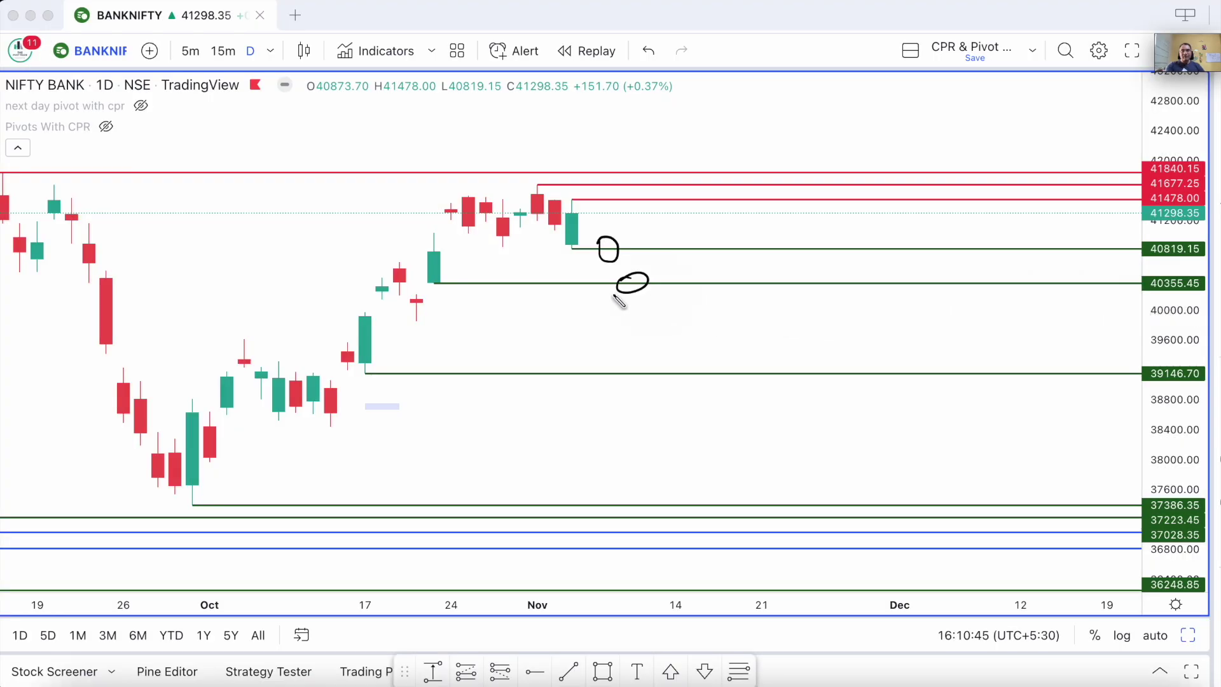
pyautogui.press('Escape')
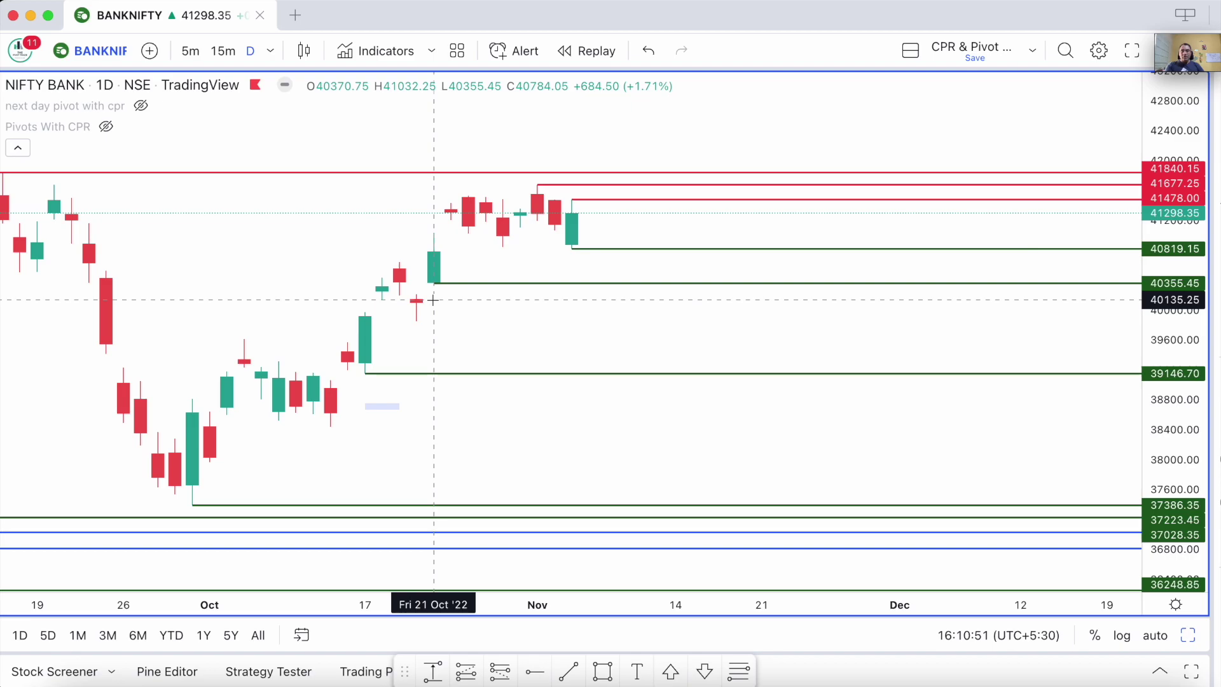
pyautogui.hotkey('ctrl', 'a')
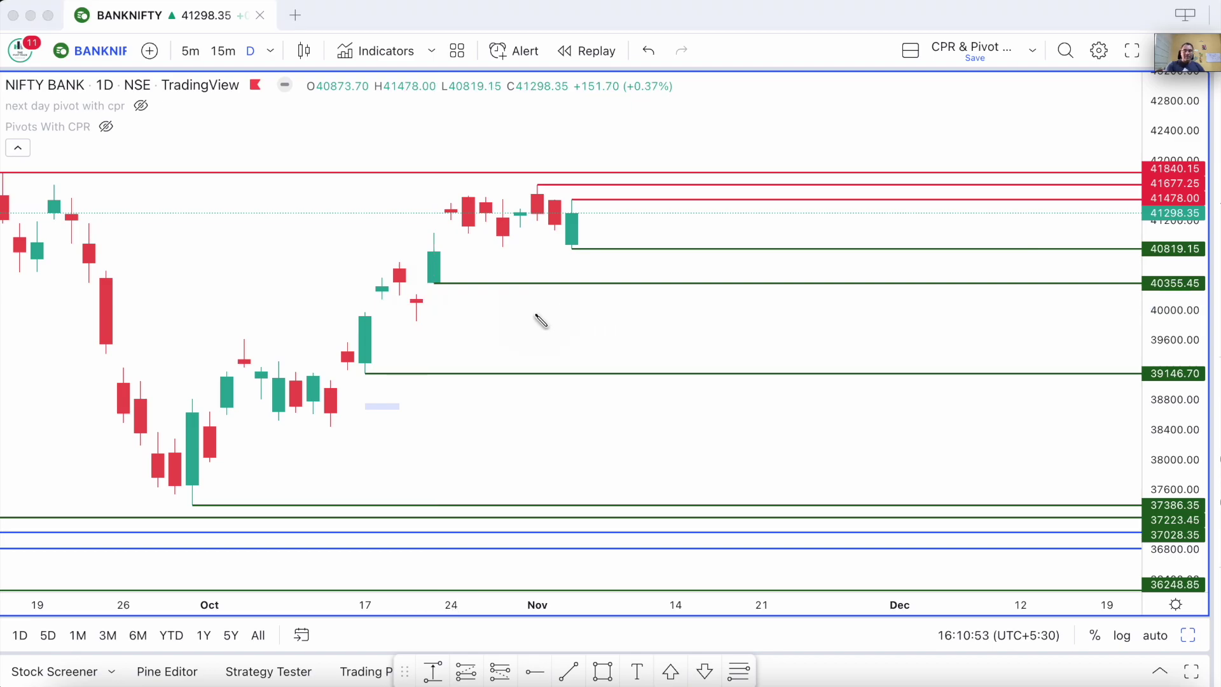
pyautogui.press('Escape')
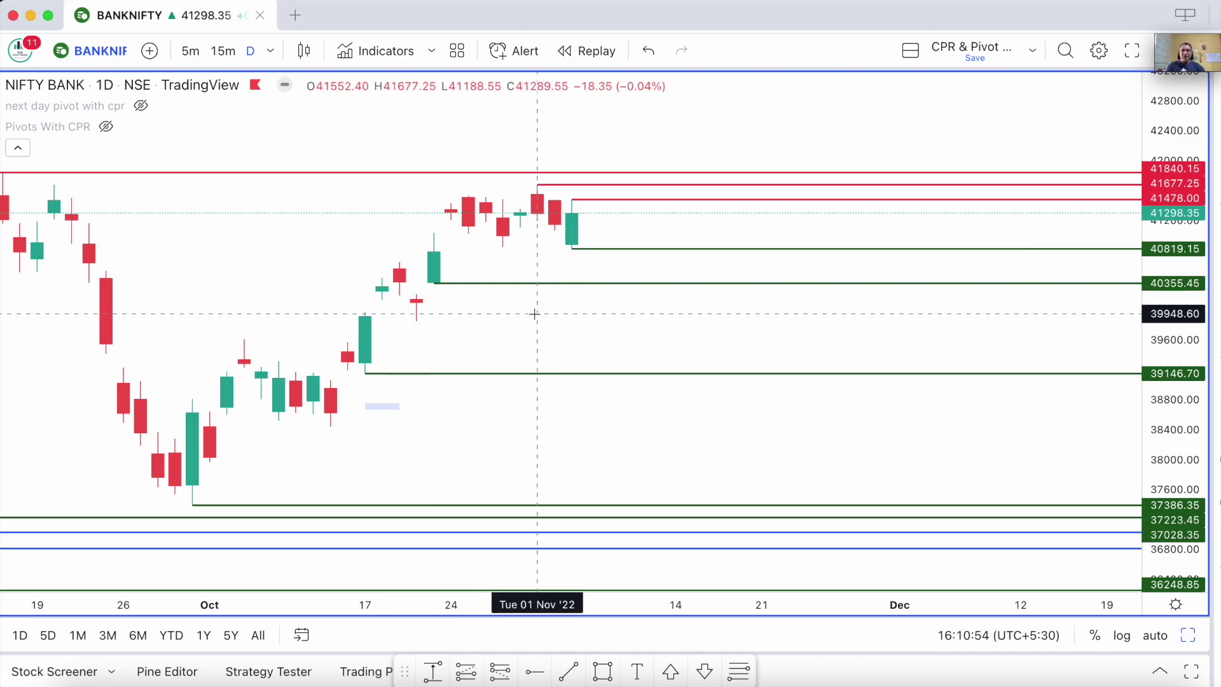
# Step: Switch the chart to 5-minute candles and pan to the recent sessions
pyautogui.click(188, 53)
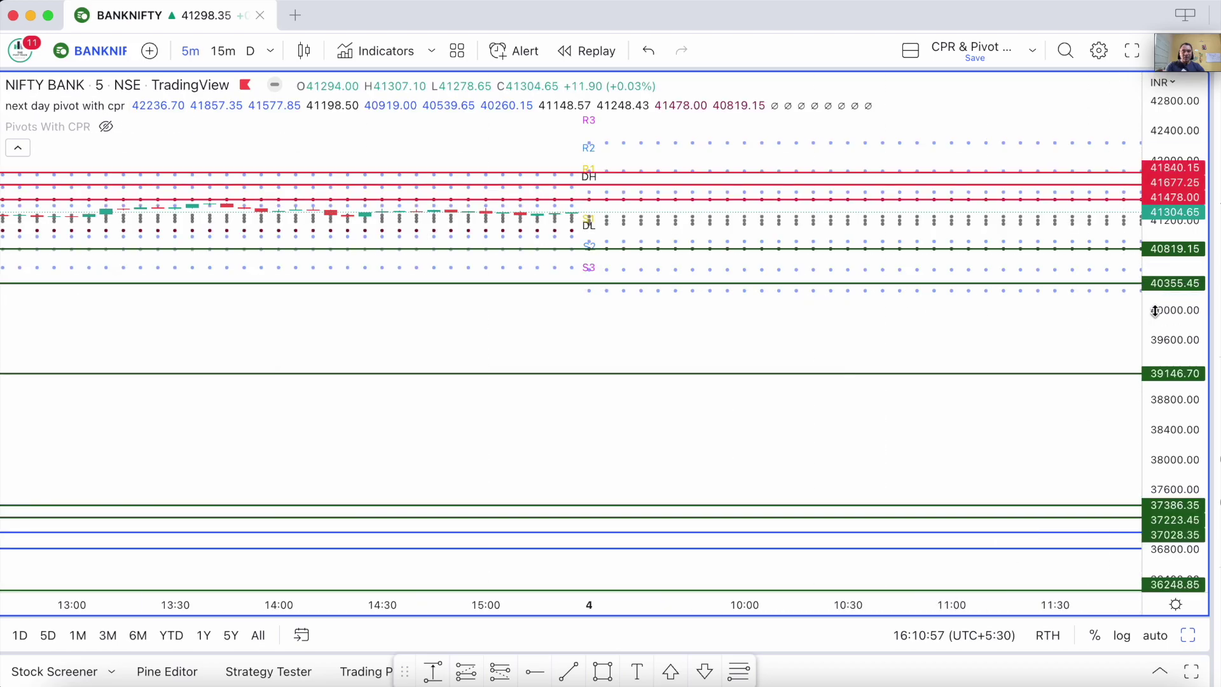
pyautogui.scroll(10, 1155, 309)
pyautogui.moveTo(927, 293); pyautogui.dragTo(975, 471)
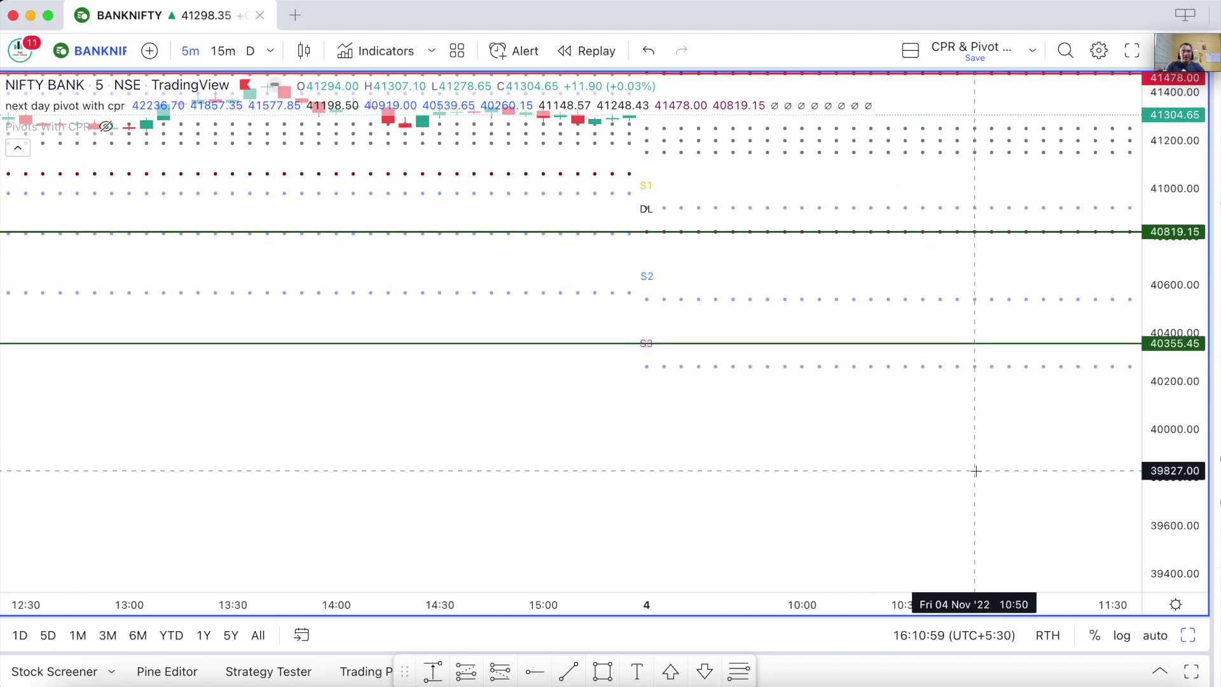
pyautogui.scroll(-10, 975, 471)
pyautogui.moveTo(918, 181); pyautogui.dragTo(882, 352)
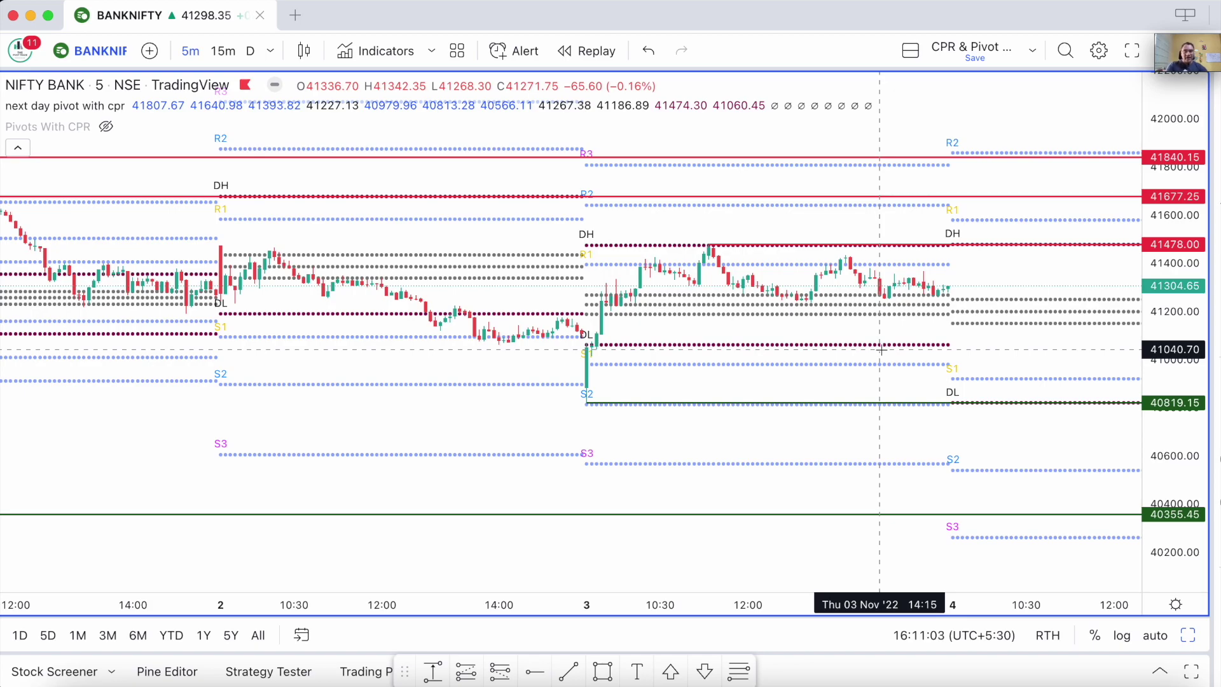
# Step: Frame the Nov 3–4 sessions against the CPR pivots and the green 40819.15 ray
pyautogui.scroll(3, 881, 349)
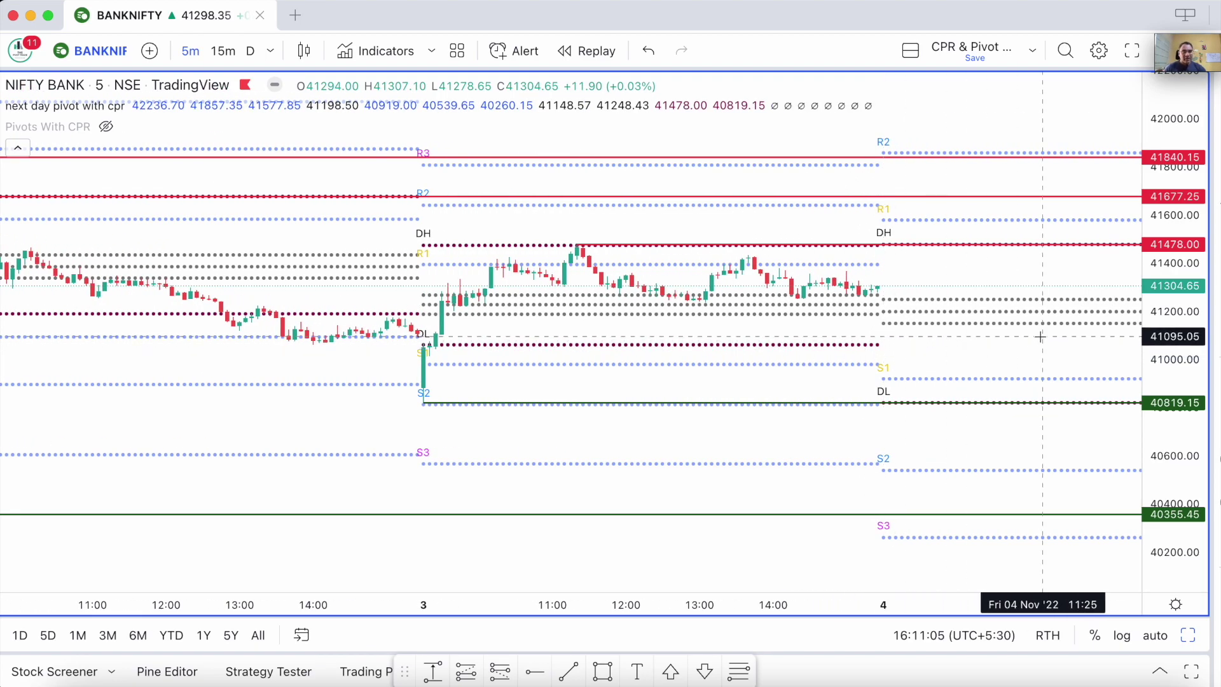
pyautogui.hscroll(5, 1040, 336)
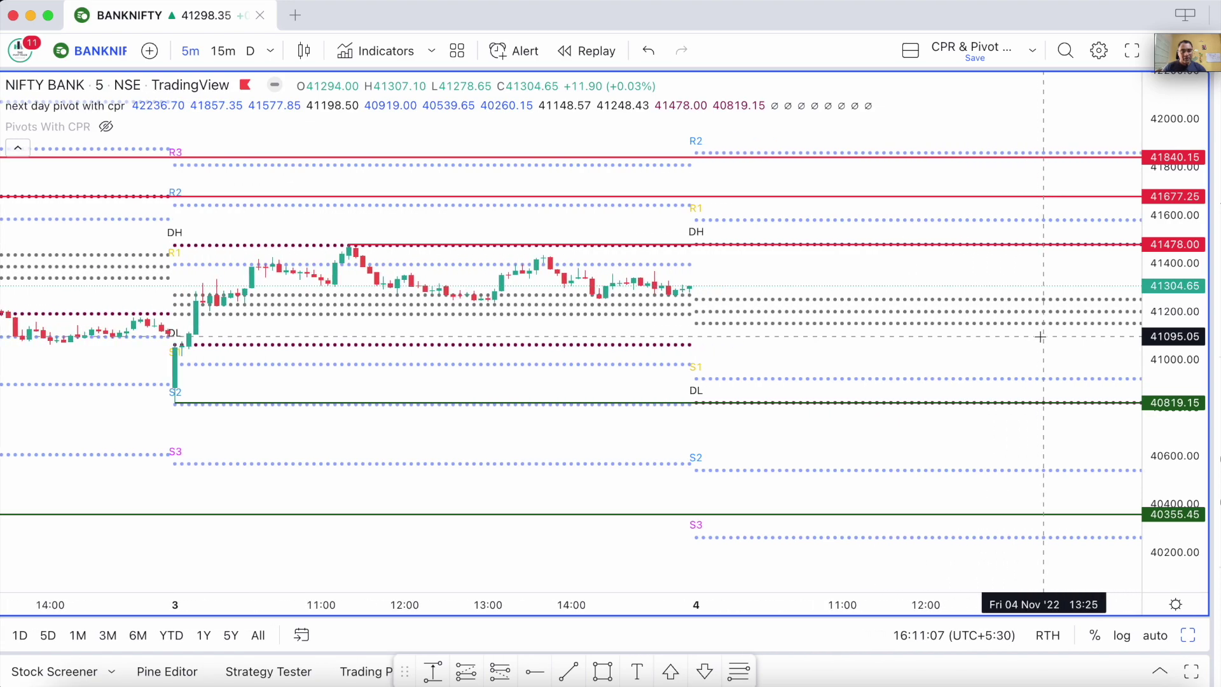
pyautogui.hscroll(-5, 1041, 336)
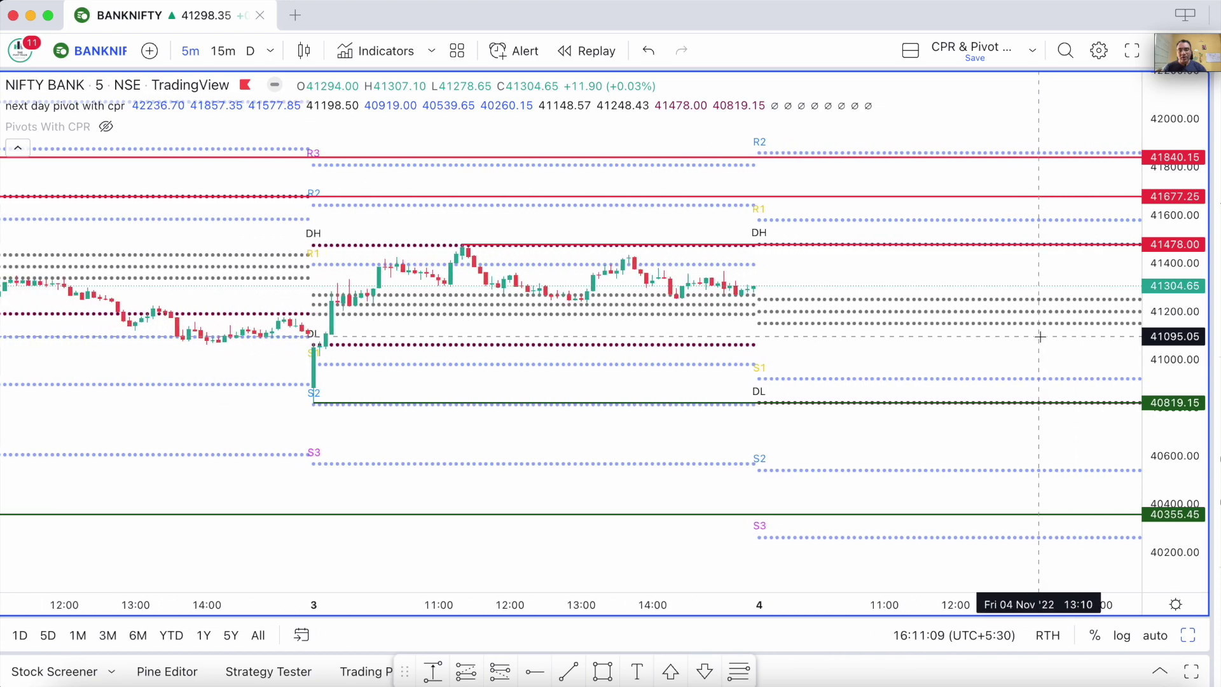
pyautogui.hscroll(8, 1040, 336)
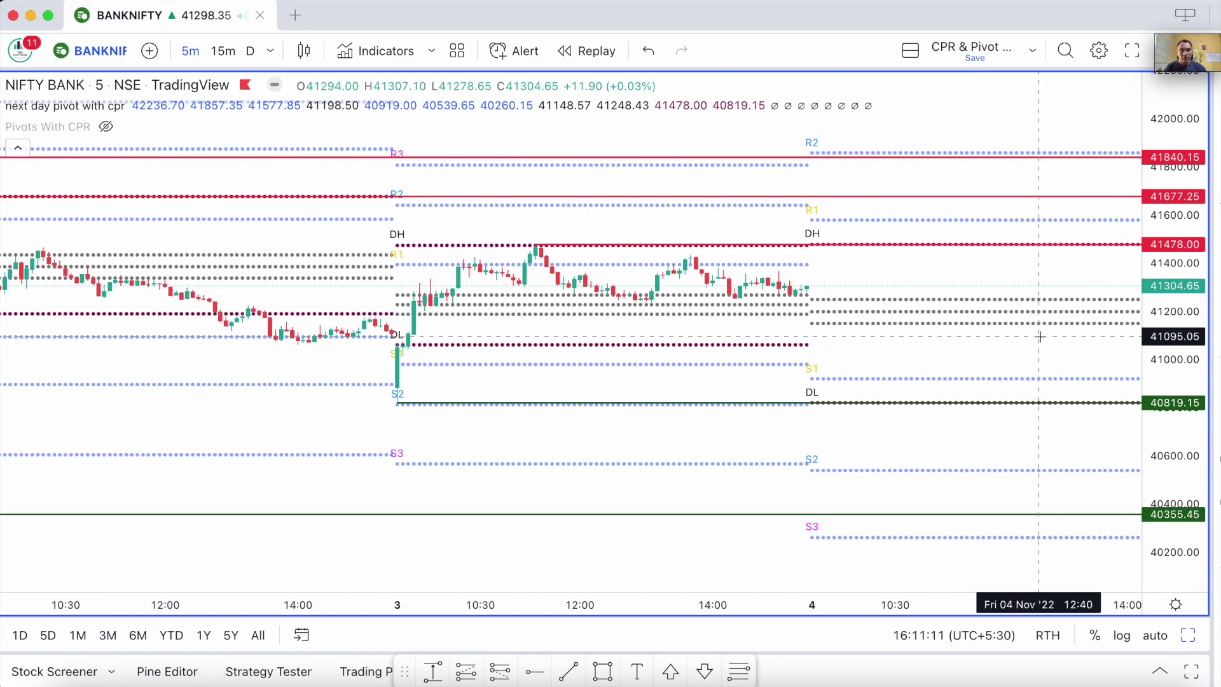
pyautogui.hscroll(2, 1040, 337)
pyautogui.hscroll(-4, 1041, 336)
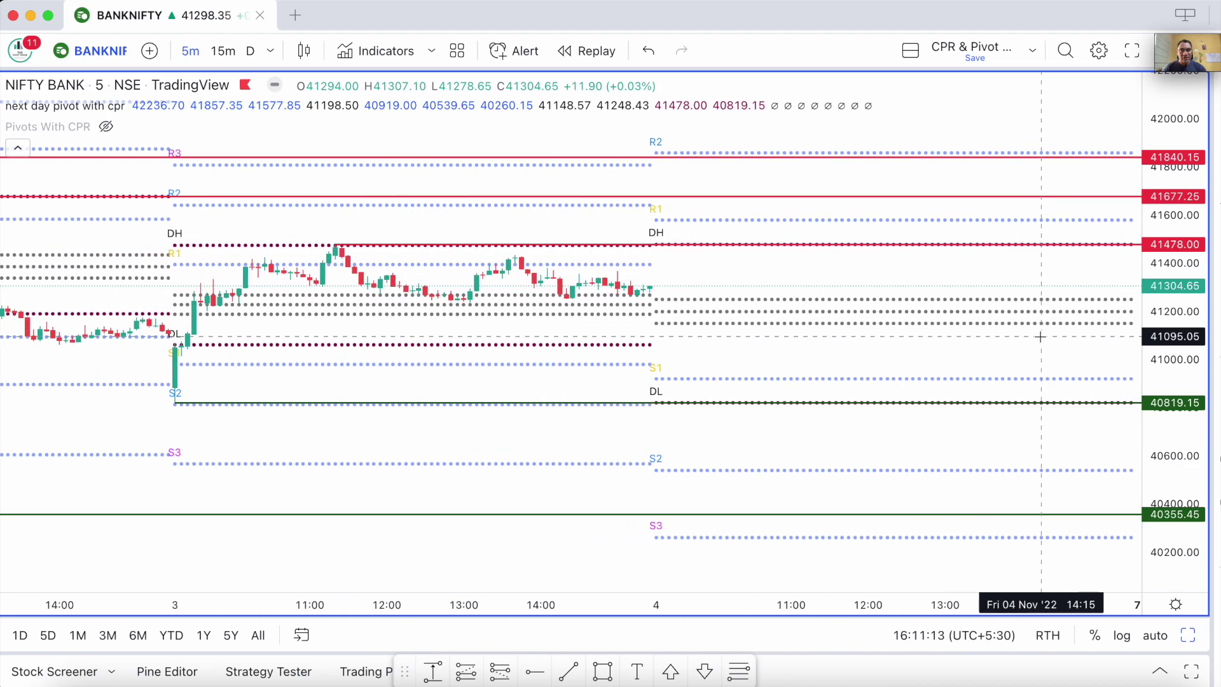
pyautogui.hscroll(1, 1040, 337)
pyautogui.hscroll(-1, 1041, 336)
pyautogui.hscroll(1, 1040, 336)
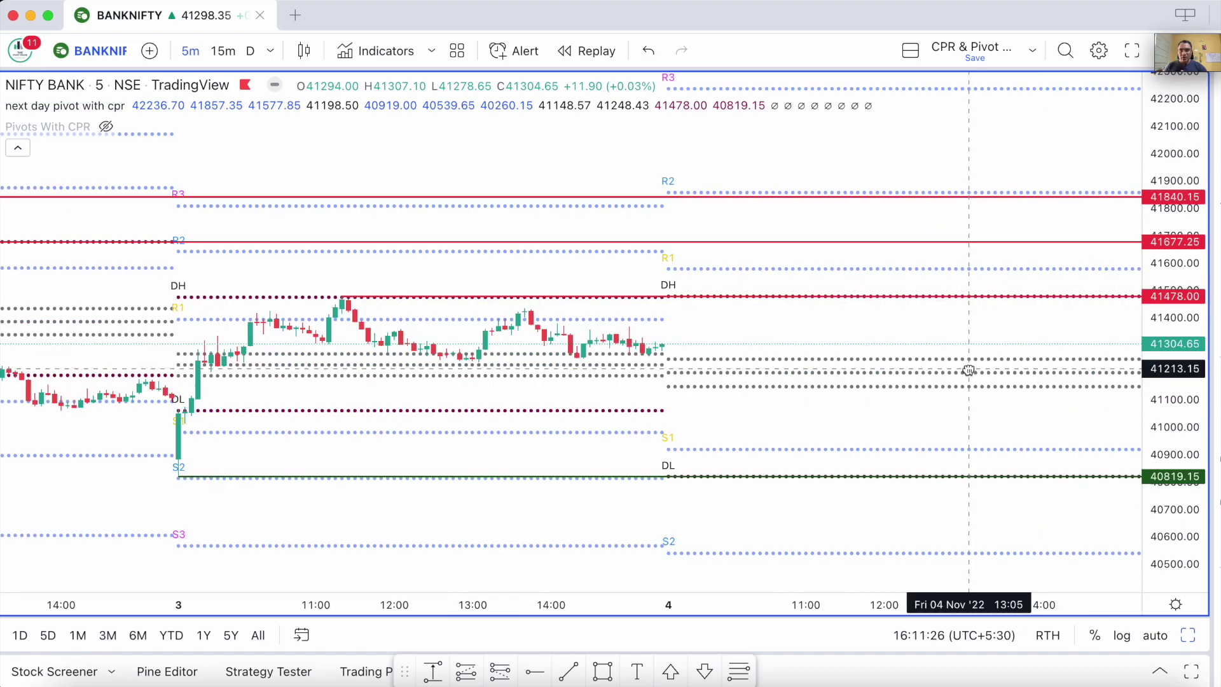
pyautogui.scroll(-2, 966, 367)
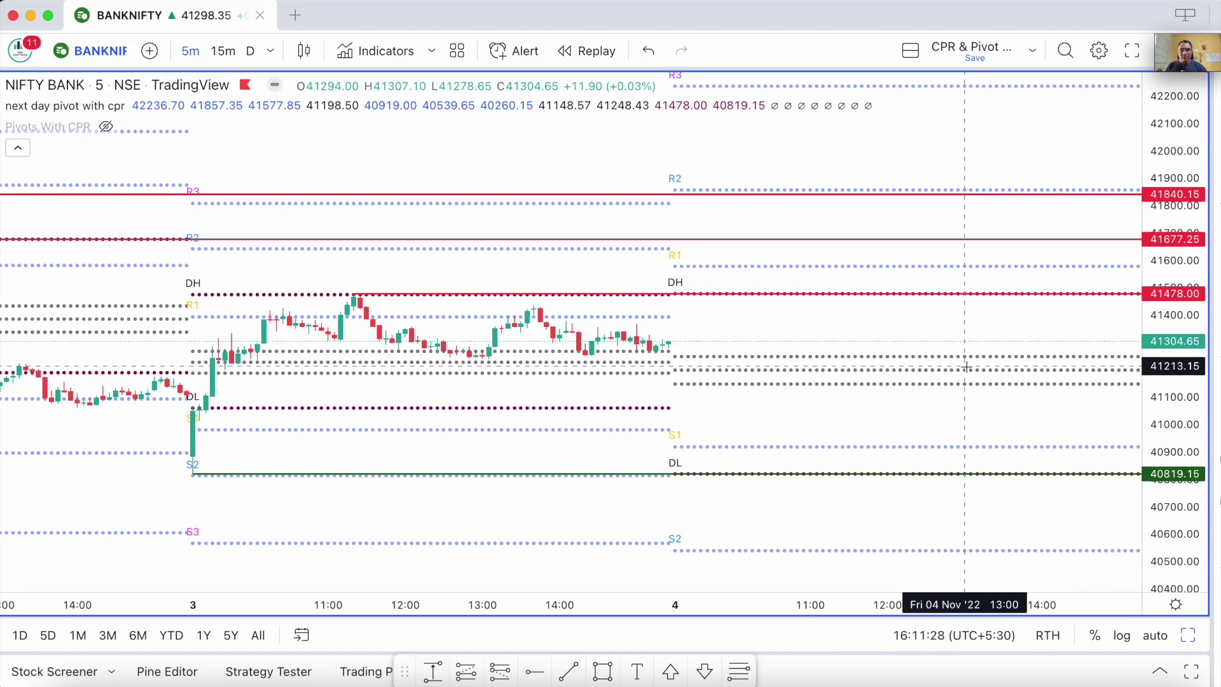